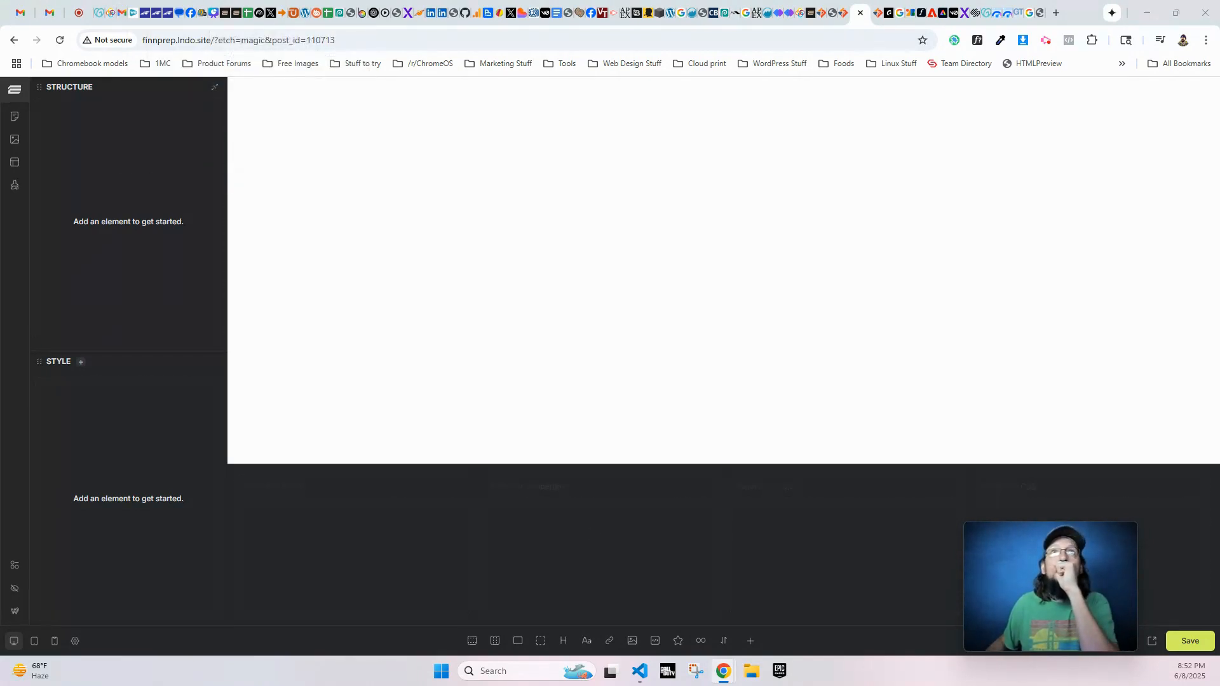
- Review the live About Us page from the hero to the footer as the reference for the rebuild
drag(445, 118, 442, 88)
double_click(532, 85)
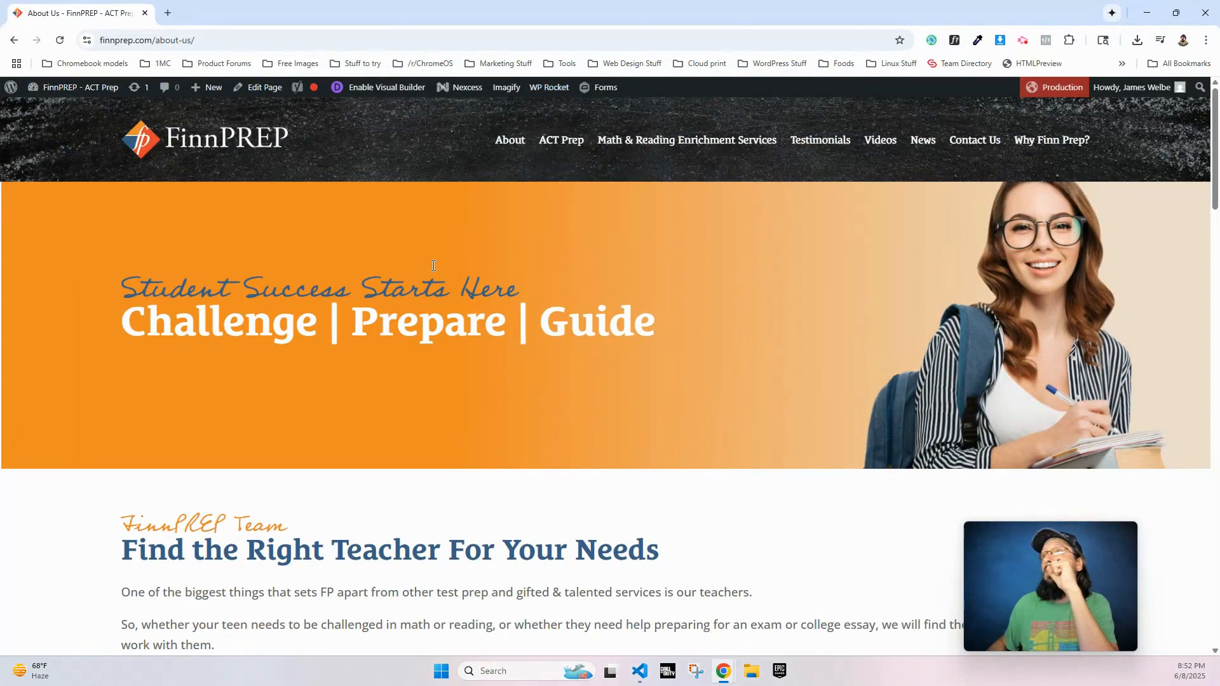
scroll(429, 266, down, 2)
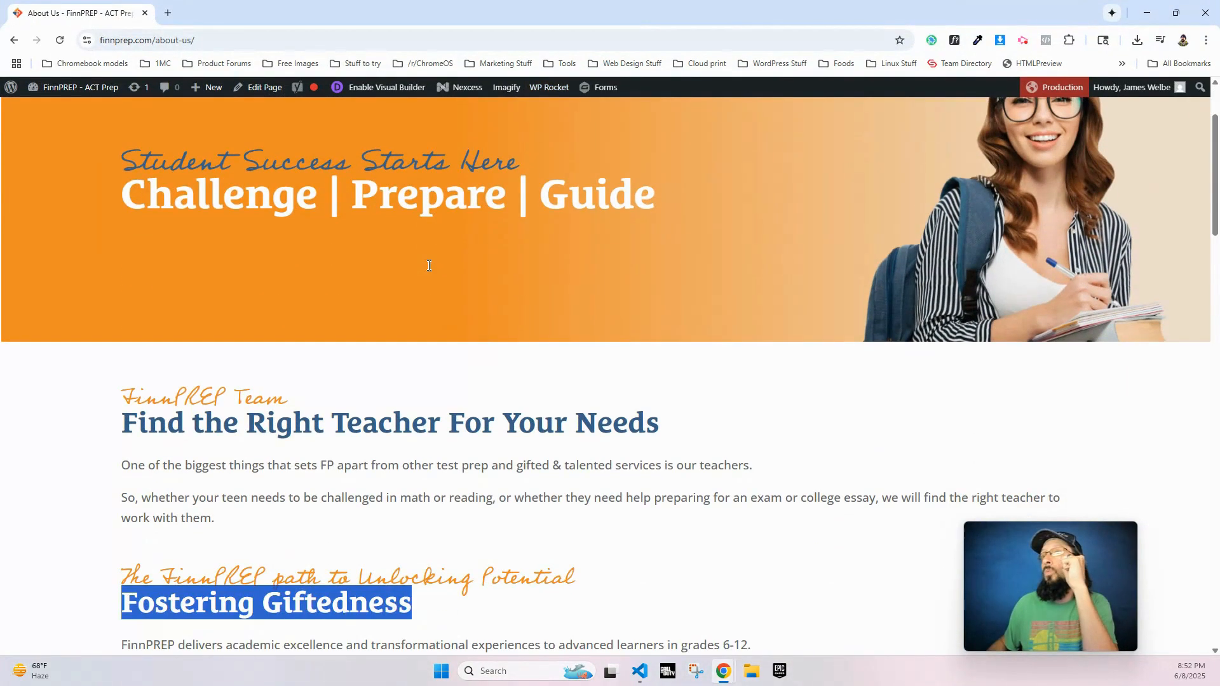
click(466, 410)
scroll(449, 439, down, 8)
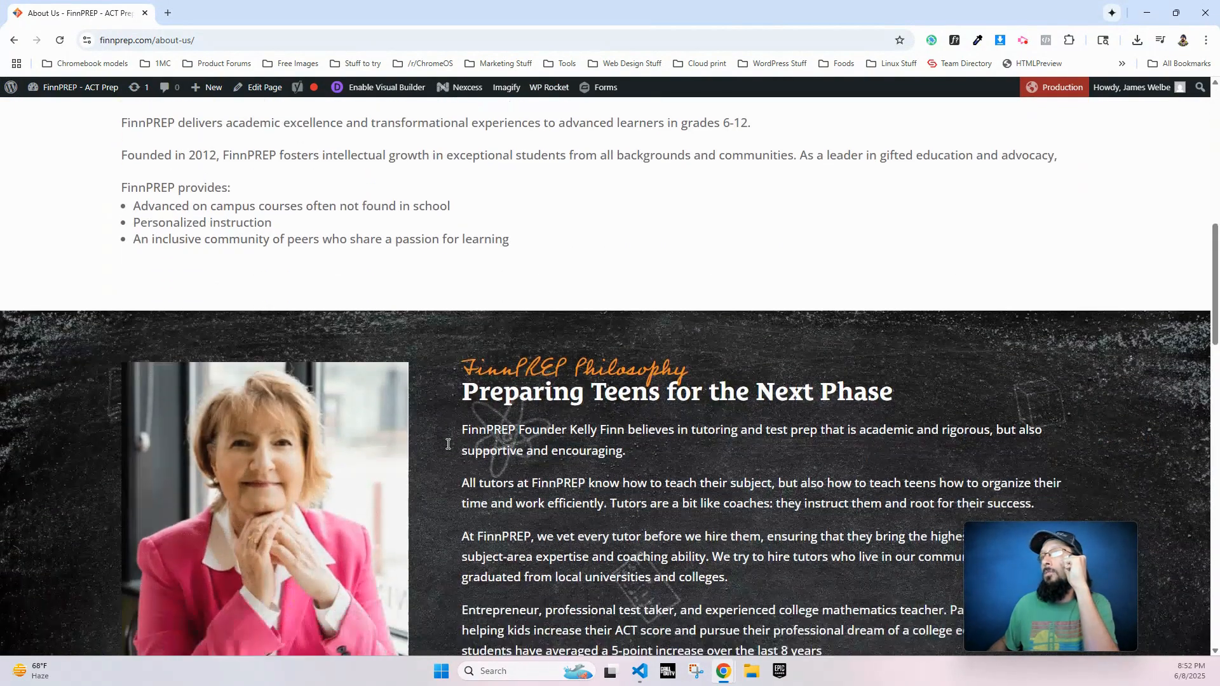
scroll(448, 443, down, 9)
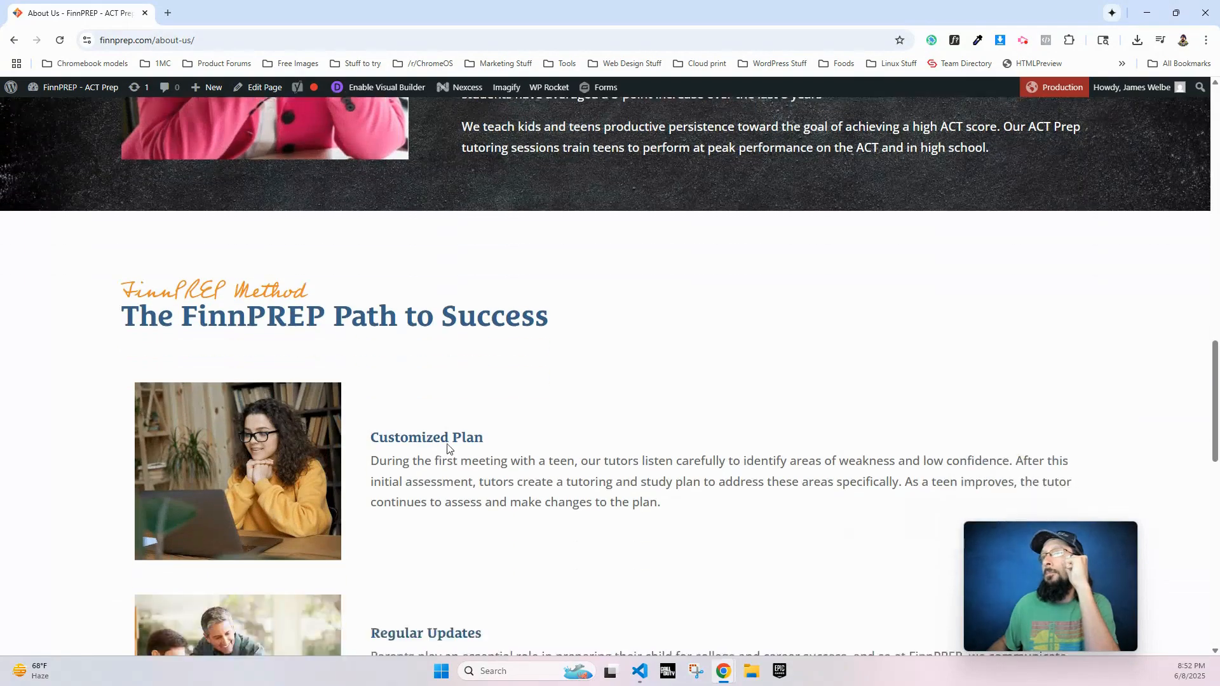
scroll(447, 445, down, 13)
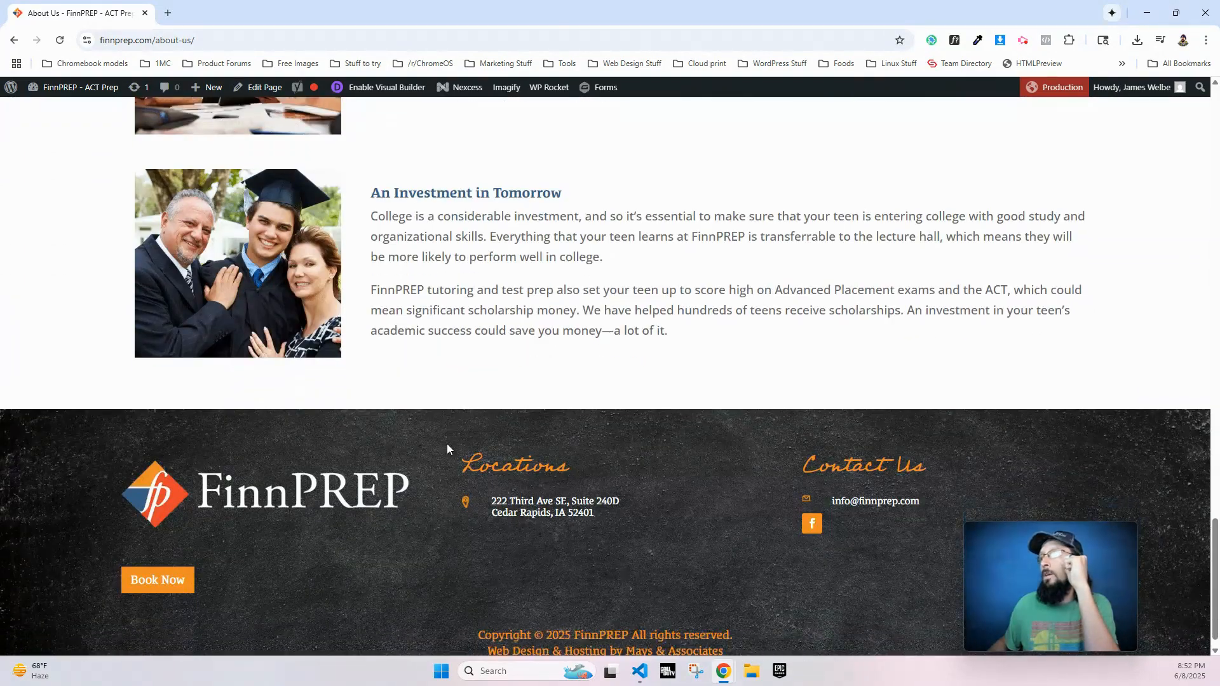
scroll(439, 441, up, 20)
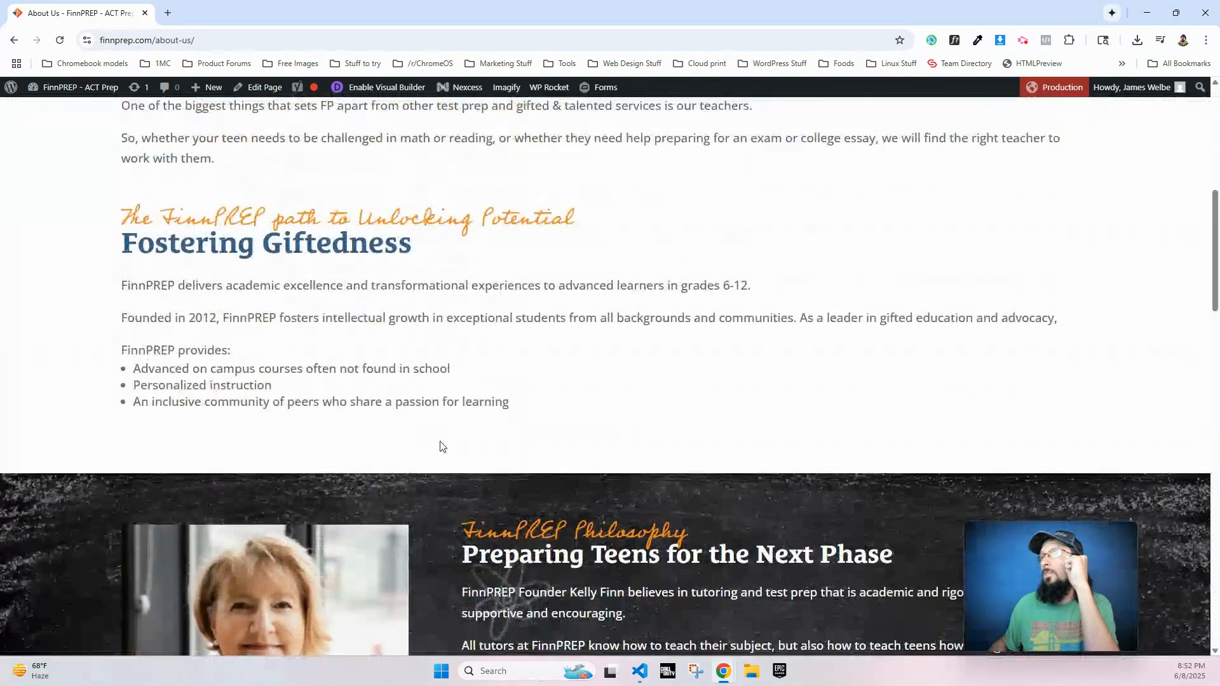
scroll(442, 446, up, 6)
scroll(437, 181, up, 2)
scroll(475, 347, down, 10)
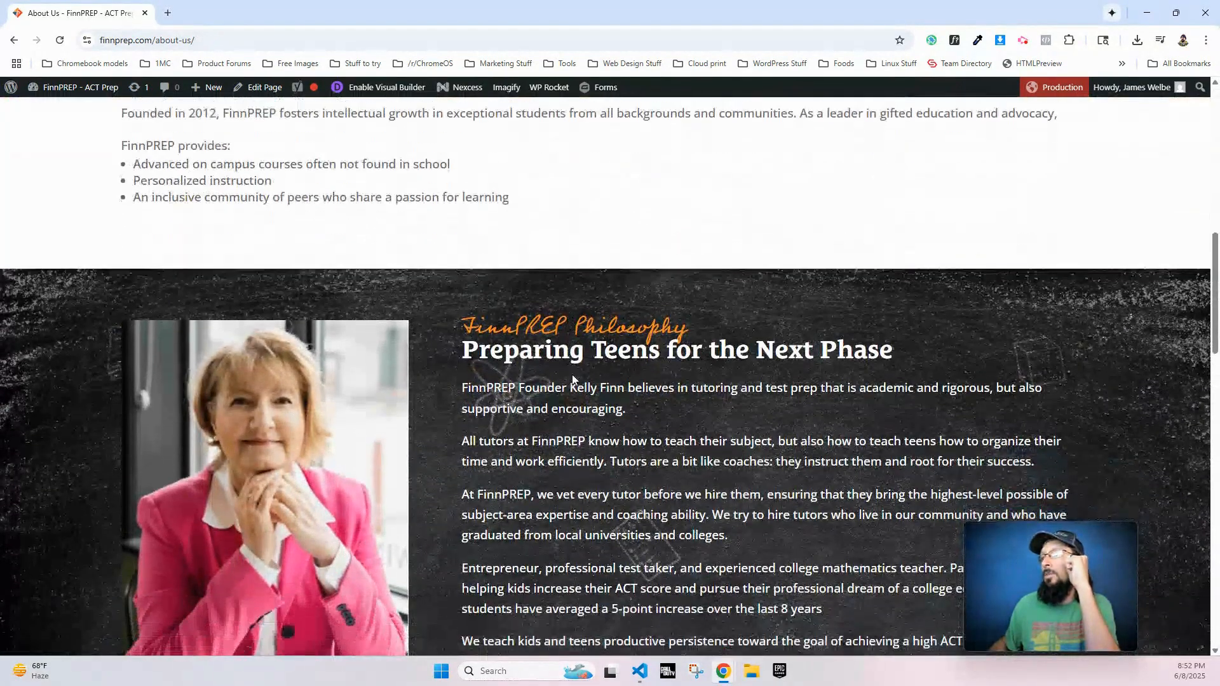
scroll(537, 432, up, 3)
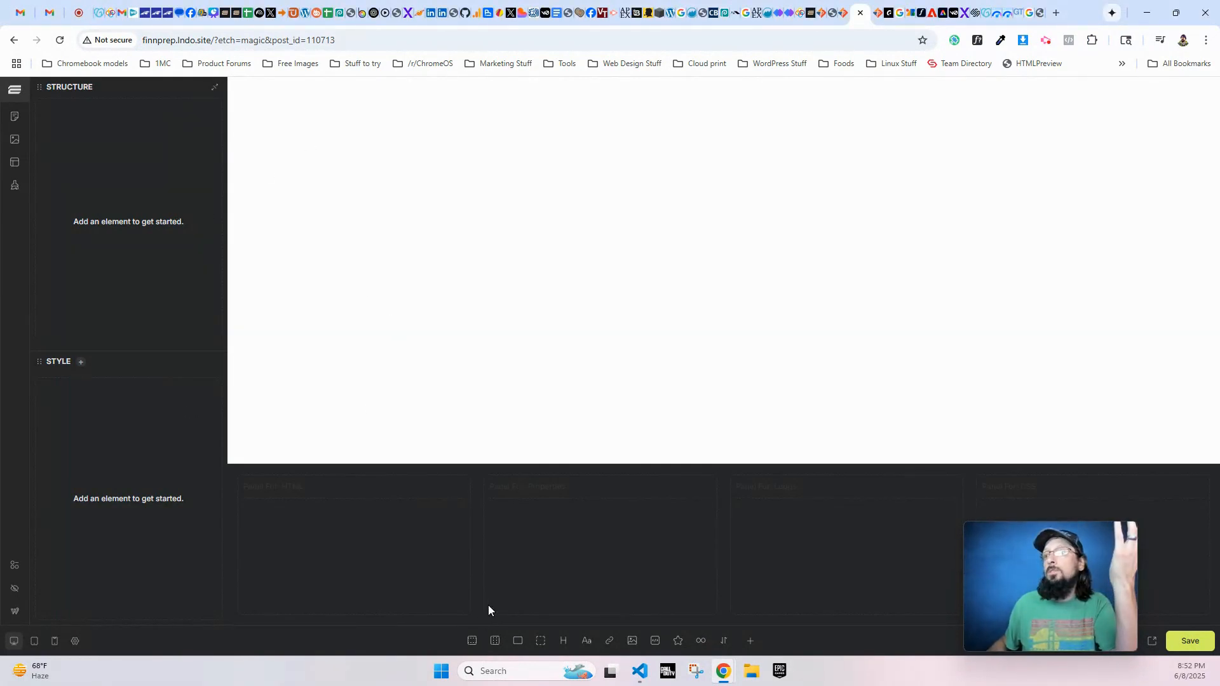
- Insert the Hero Section component with sub heading "Student Success Starts Here" and heading "Challenge | Prepare | Guide"
click(751, 641)
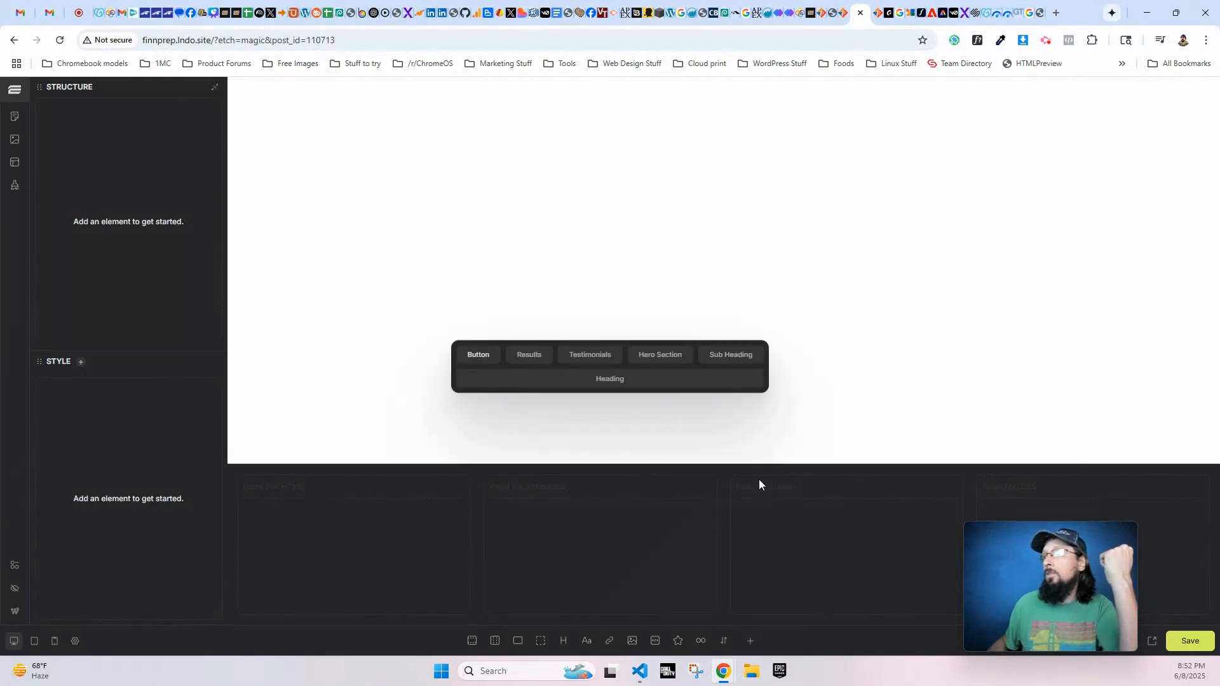
click(650, 354)
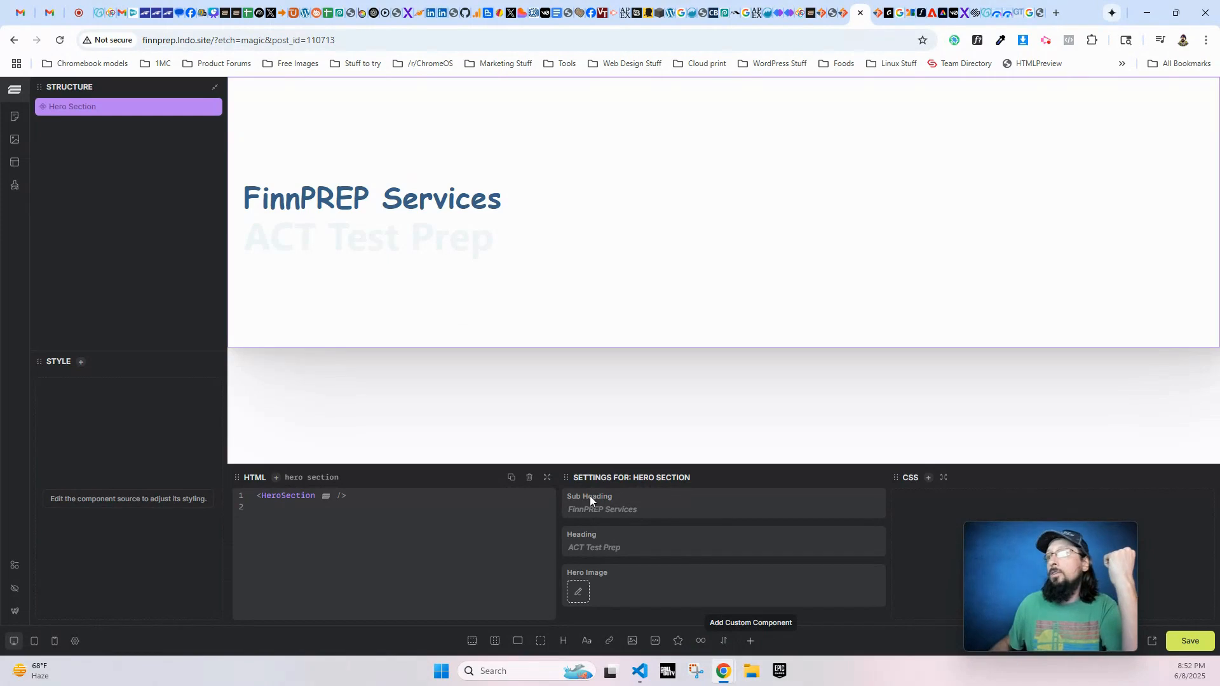
click(600, 508)
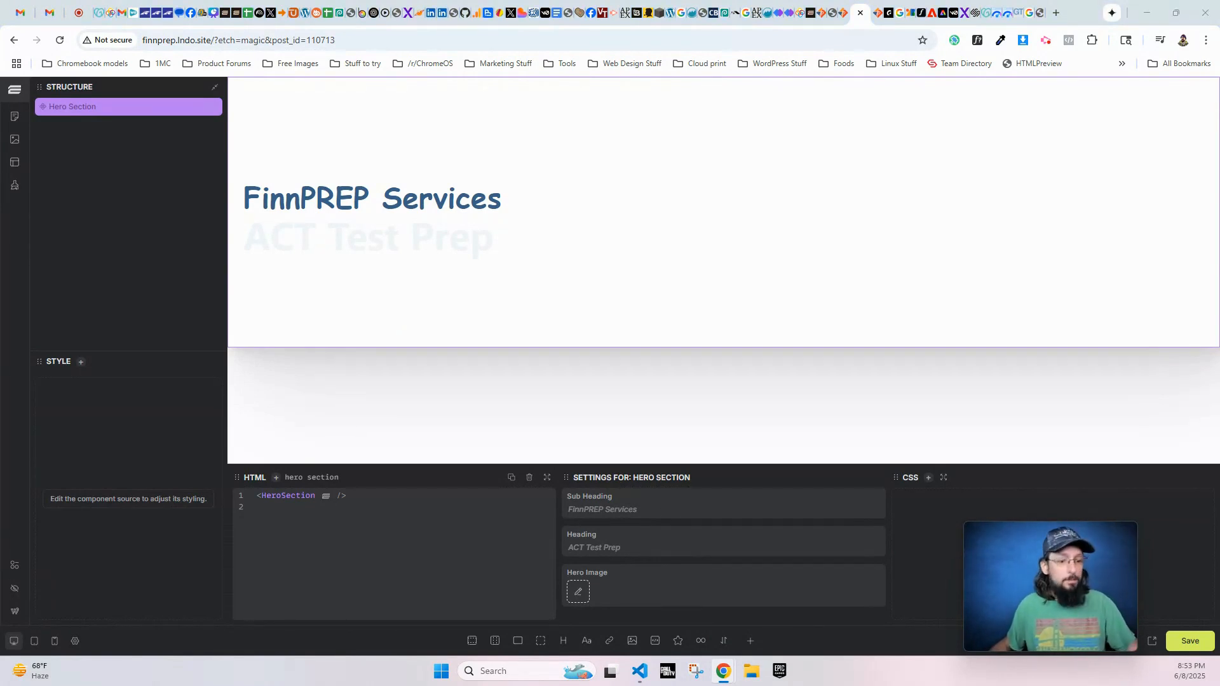
click(655, 510)
text(Student Success Starts Here)
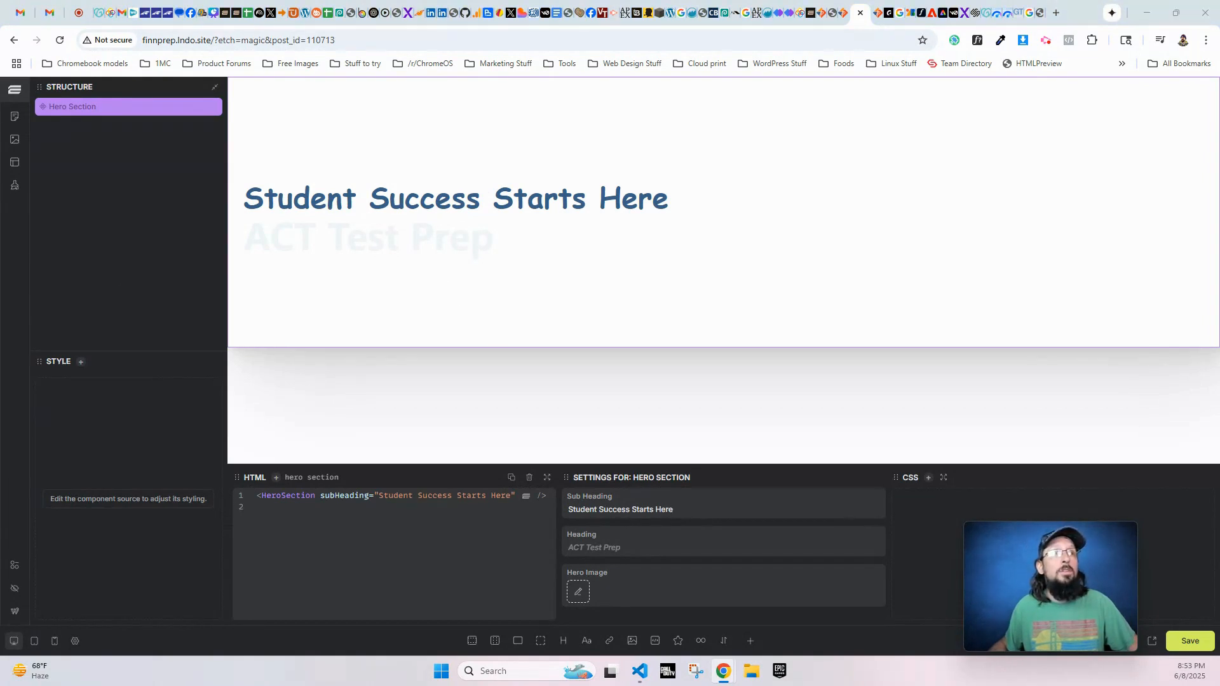
click(593, 543)
text(Challenge | Prepare | Guide)
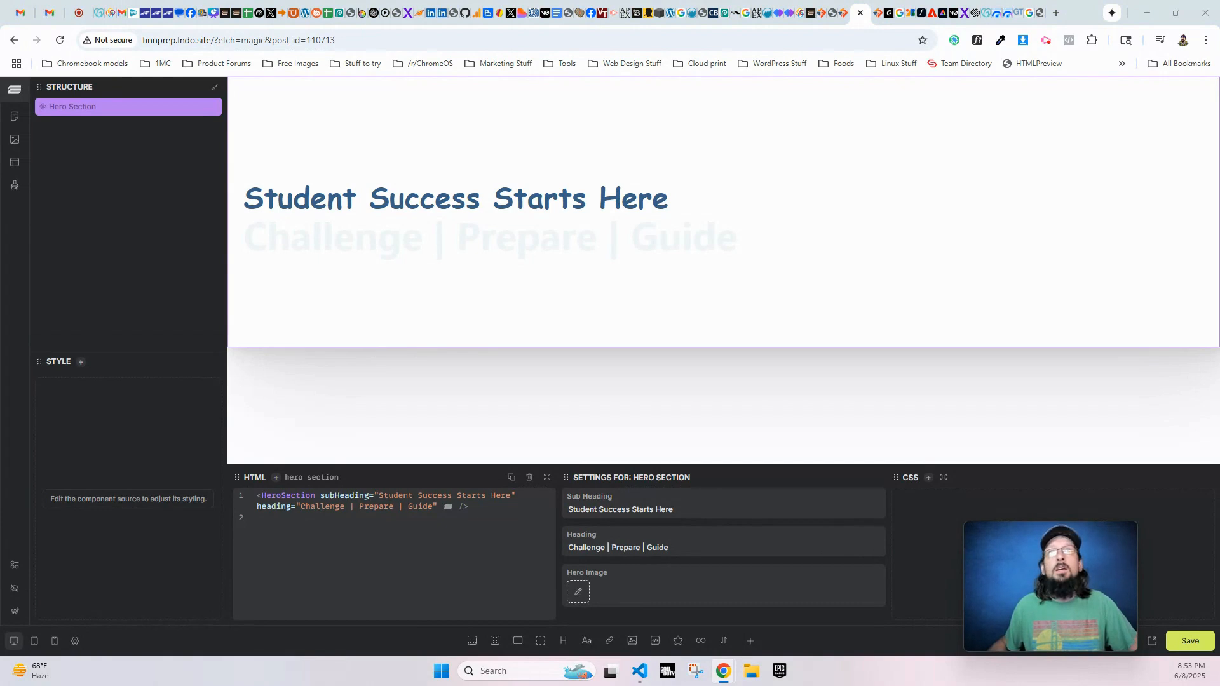
- Find about-hero.png in the media library and use it as the hero section's image
click(578, 592)
click(902, 179)
text(hero-)
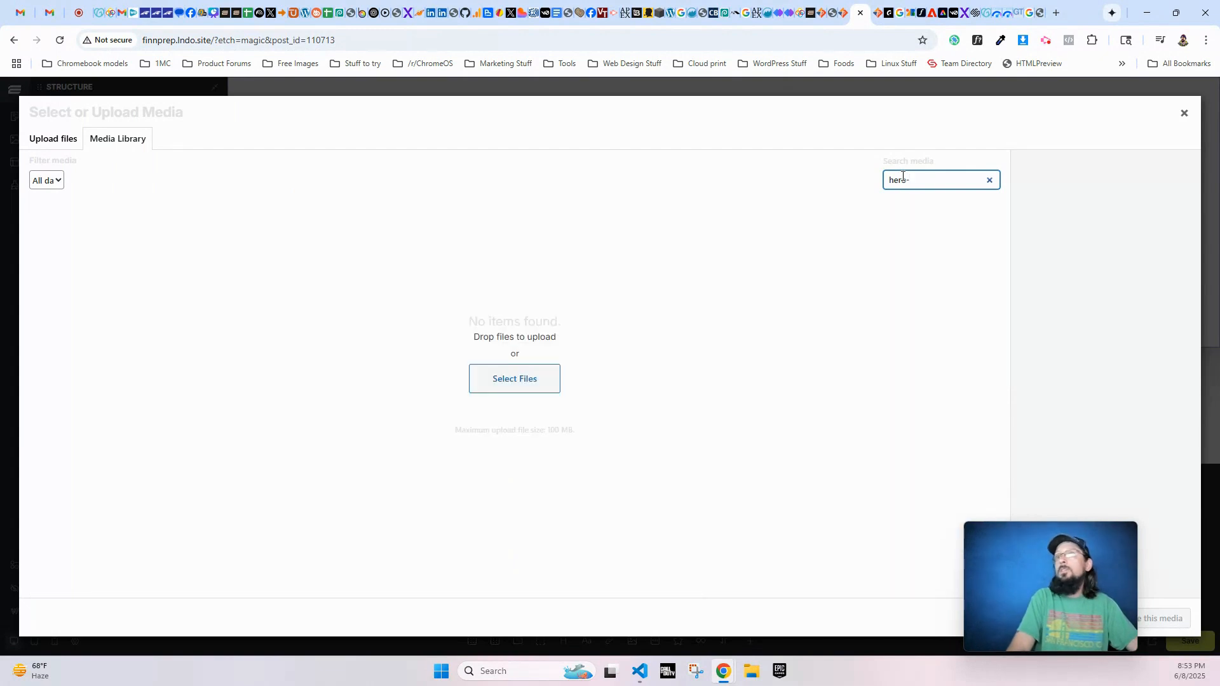
key(BackSpace)
key(BackSpace)
key(BackSpace)
key(BackSpace)
key(BackSpace)
text(about-her)
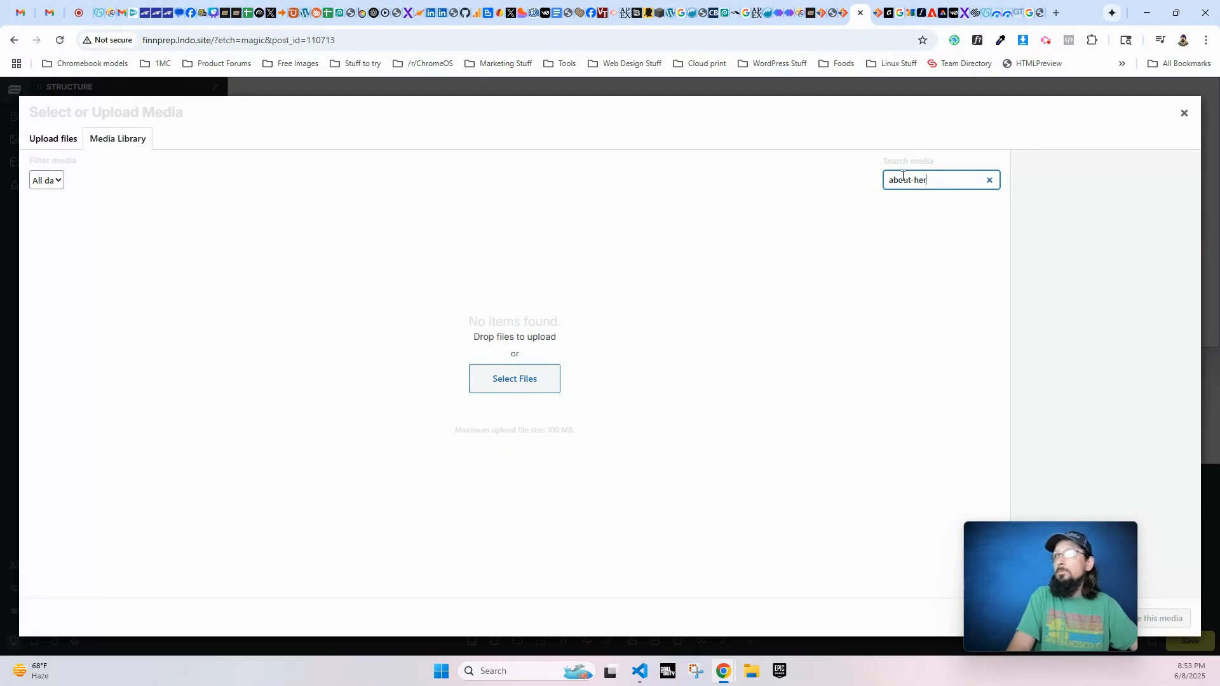
click(48, 257)
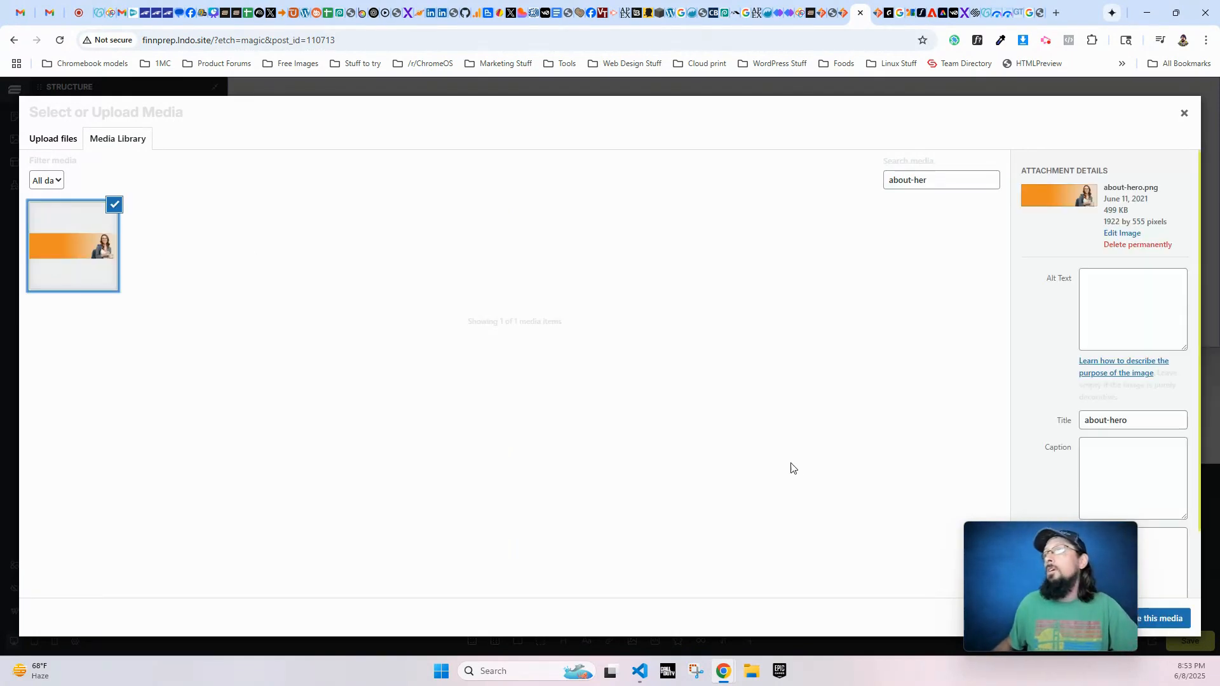
click(1165, 616)
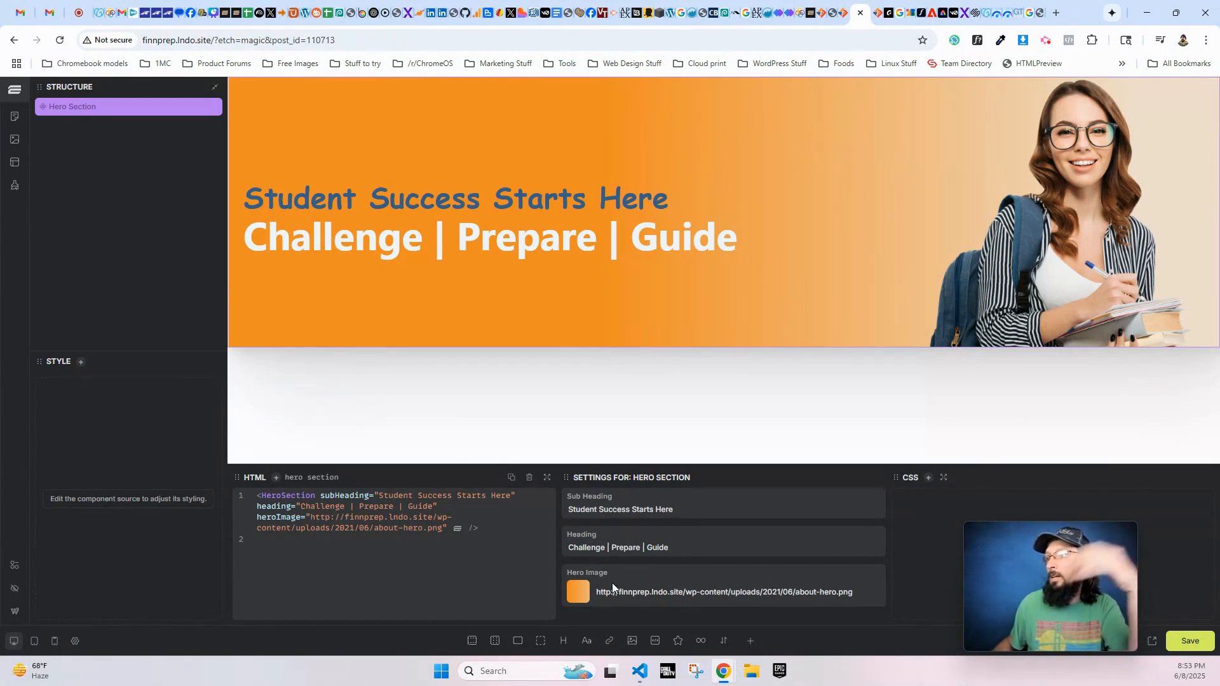
- Shorten the hero image URL to the relative path /wp-content/uploads/2021/06/about-hero.png and save the page
drag(684, 592, 552, 591)
key(BackSpace)
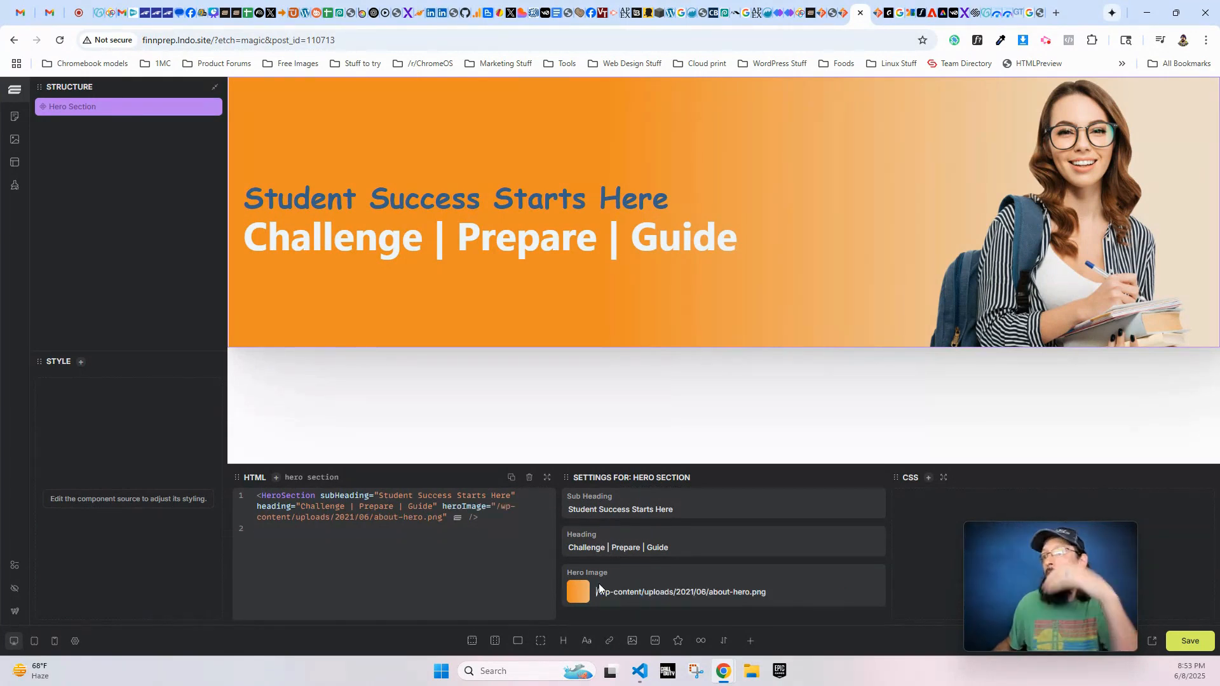
click(1190, 641)
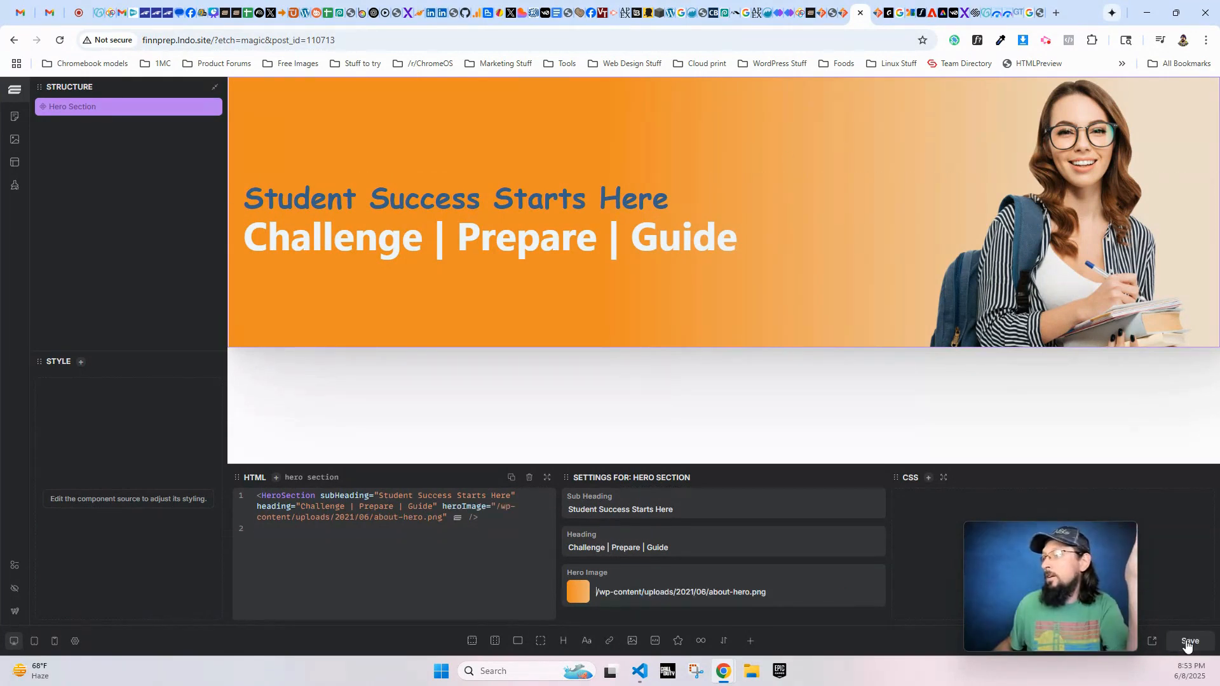
- Open the page on the front end and examine the fonts of the hero's sub heading and heading
click(1153, 643)
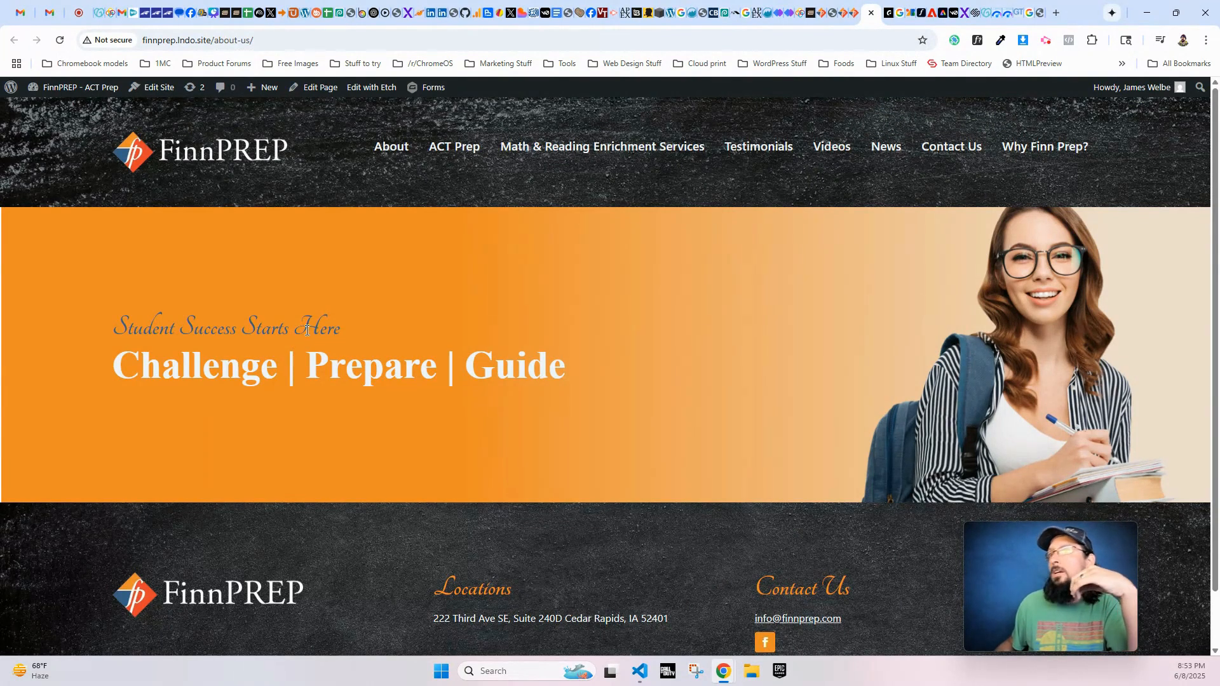
drag(354, 330, 89, 334)
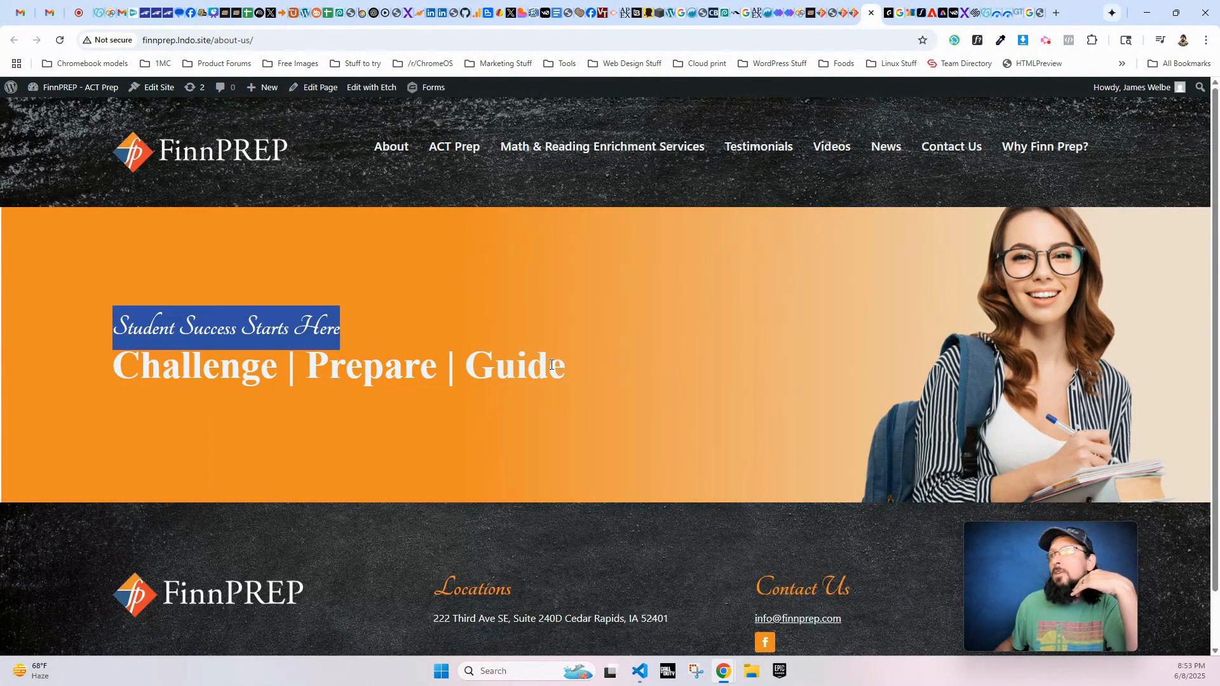
drag(566, 369, 140, 362)
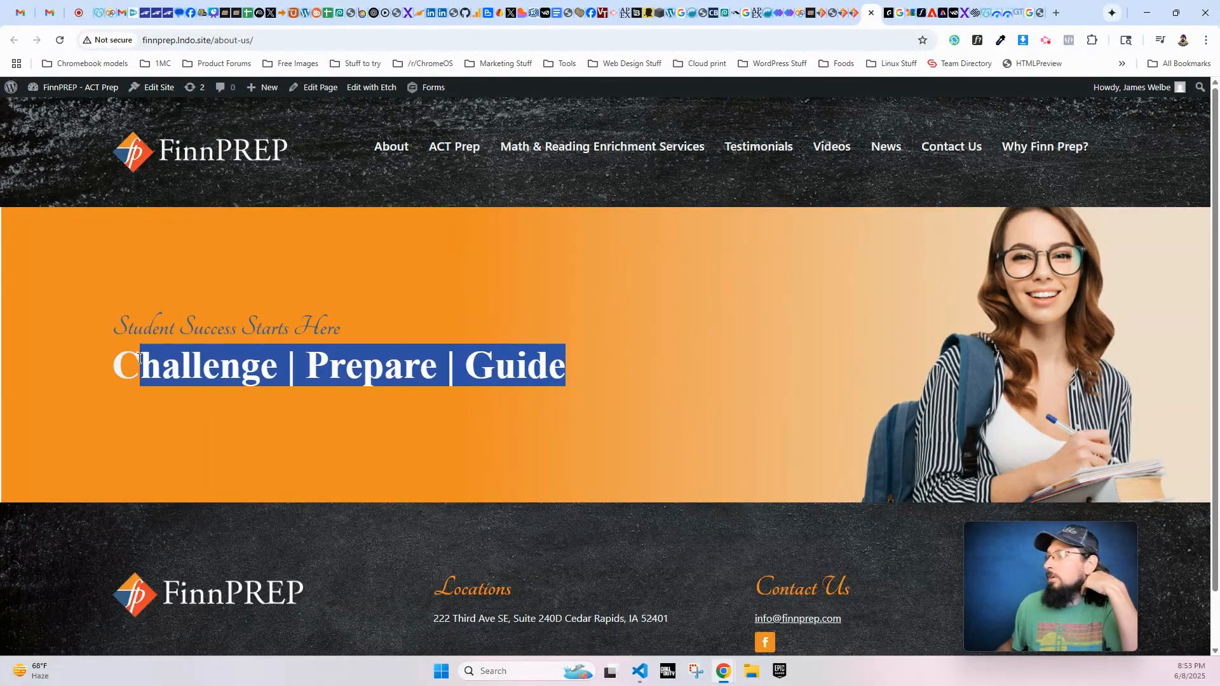
click(333, 303)
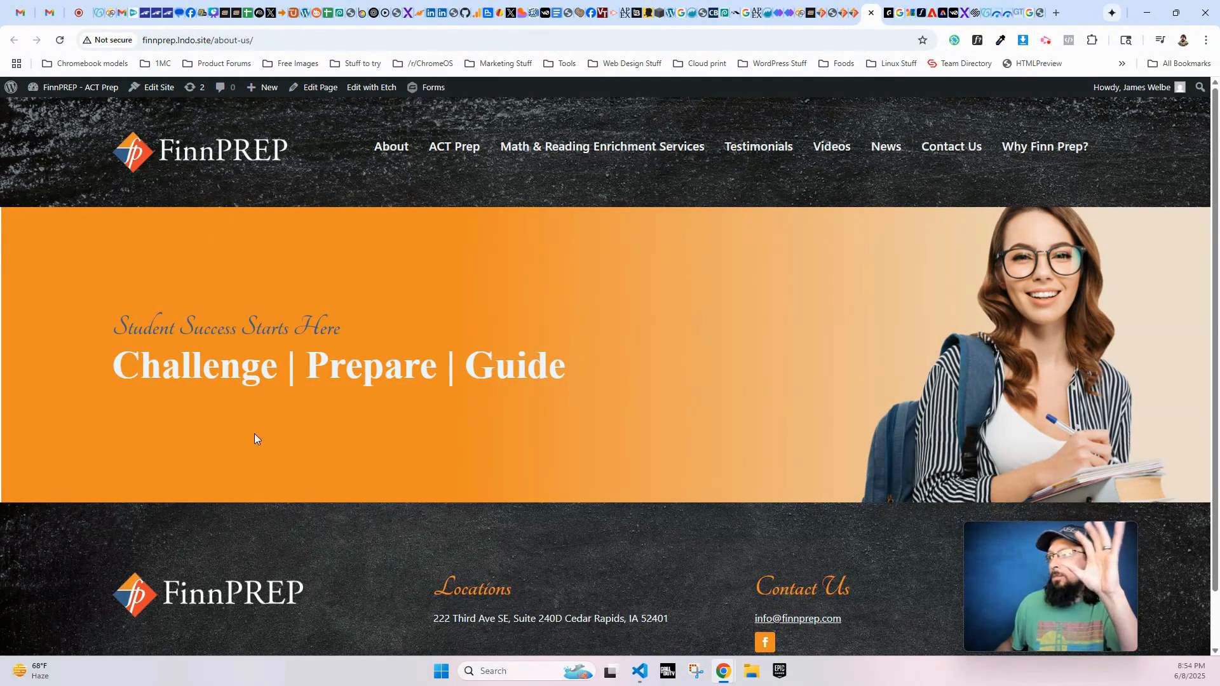
drag(164, 365, 731, 362)
click(888, 331)
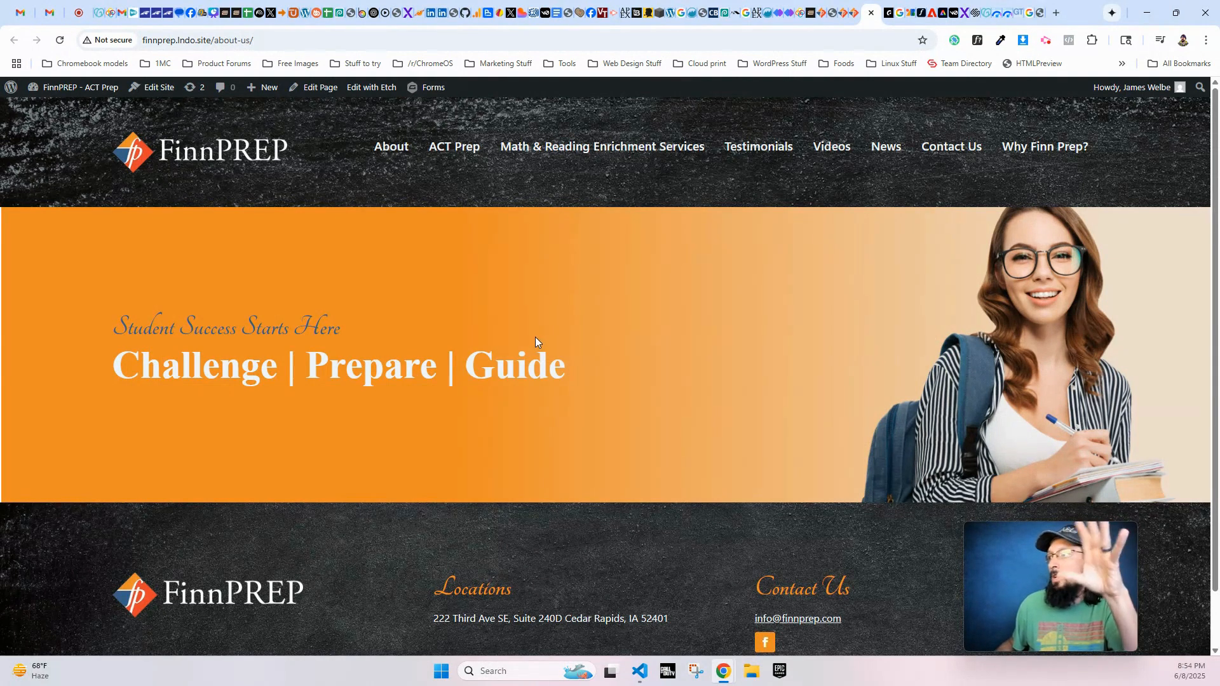
drag(405, 367, 197, 334)
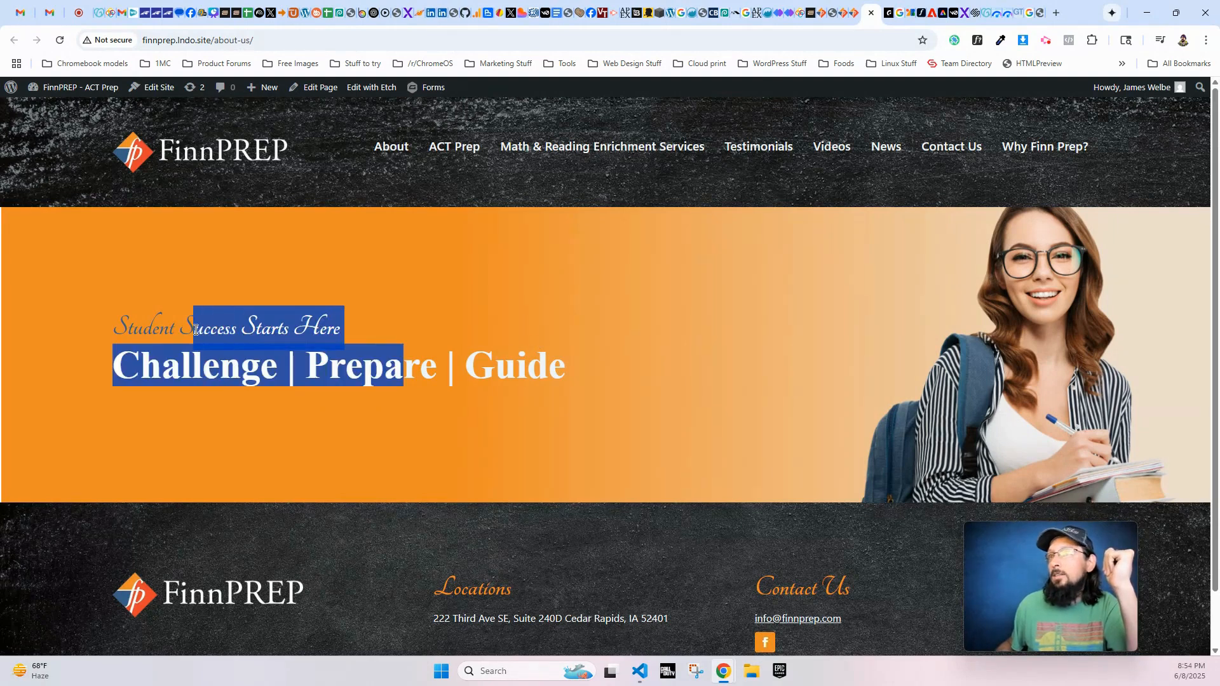
click(592, 239)
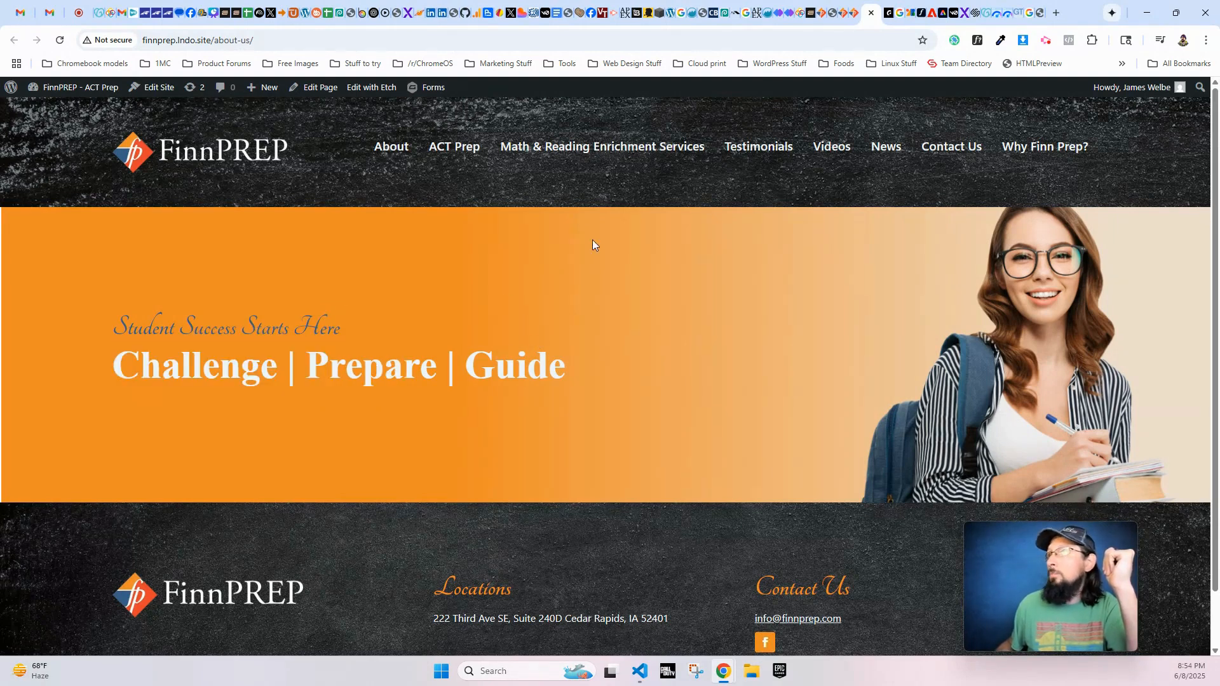
- Return to the page editor, add a section below the hero and rename it "FinnPREP Team Section"
click(854, 13)
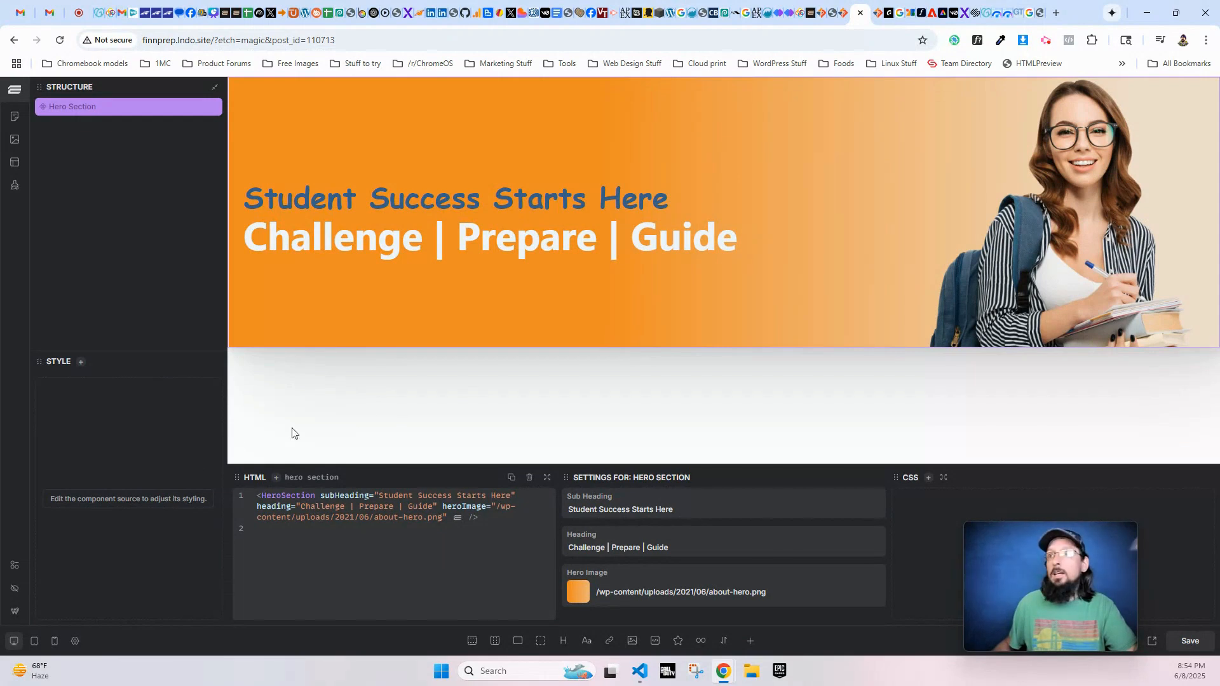
click(472, 641)
double_click(111, 127)
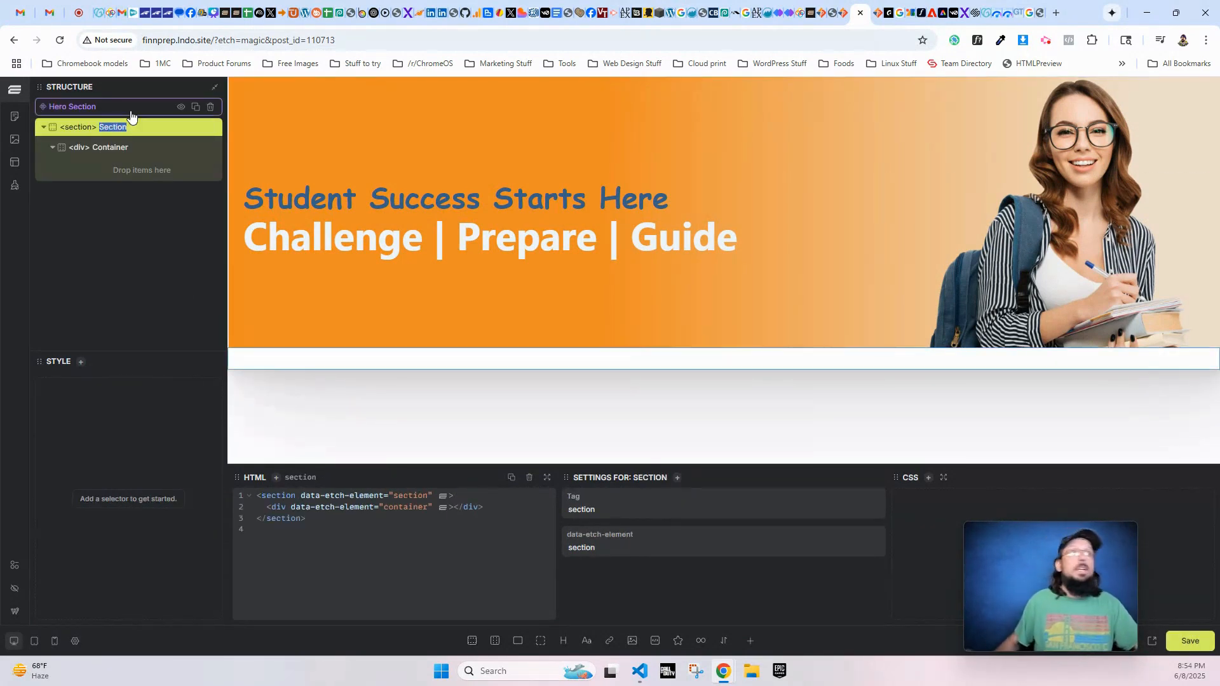
text(Finn)
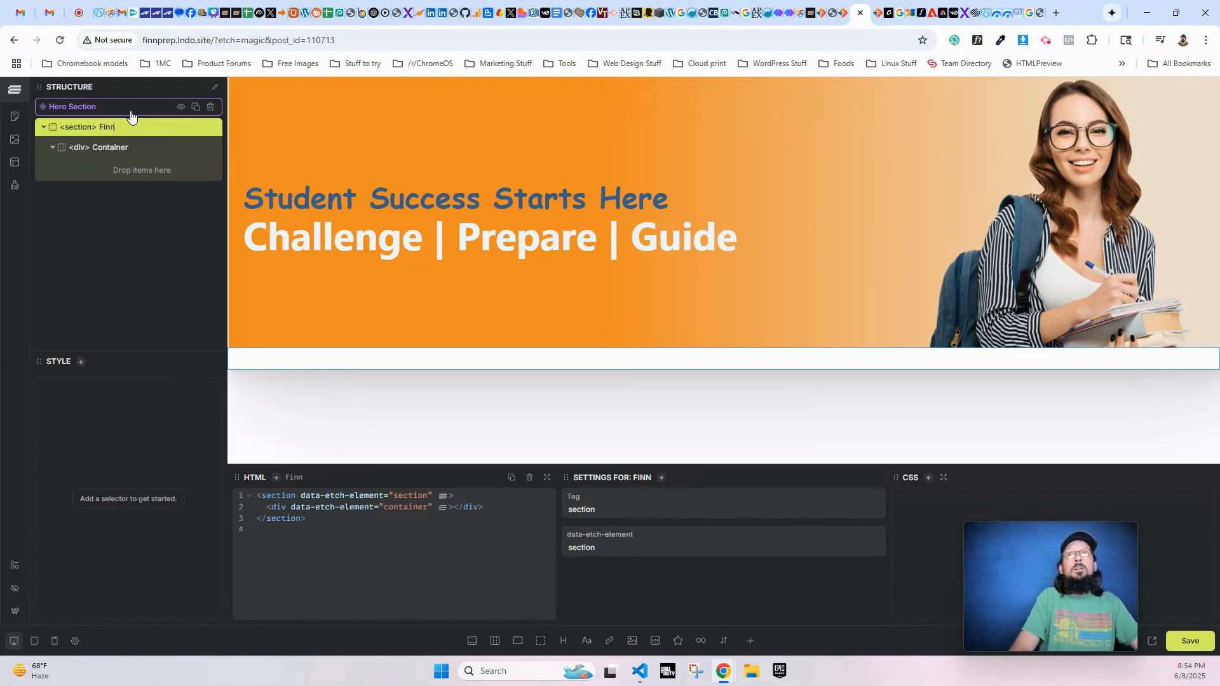
text(PREP Team Section)
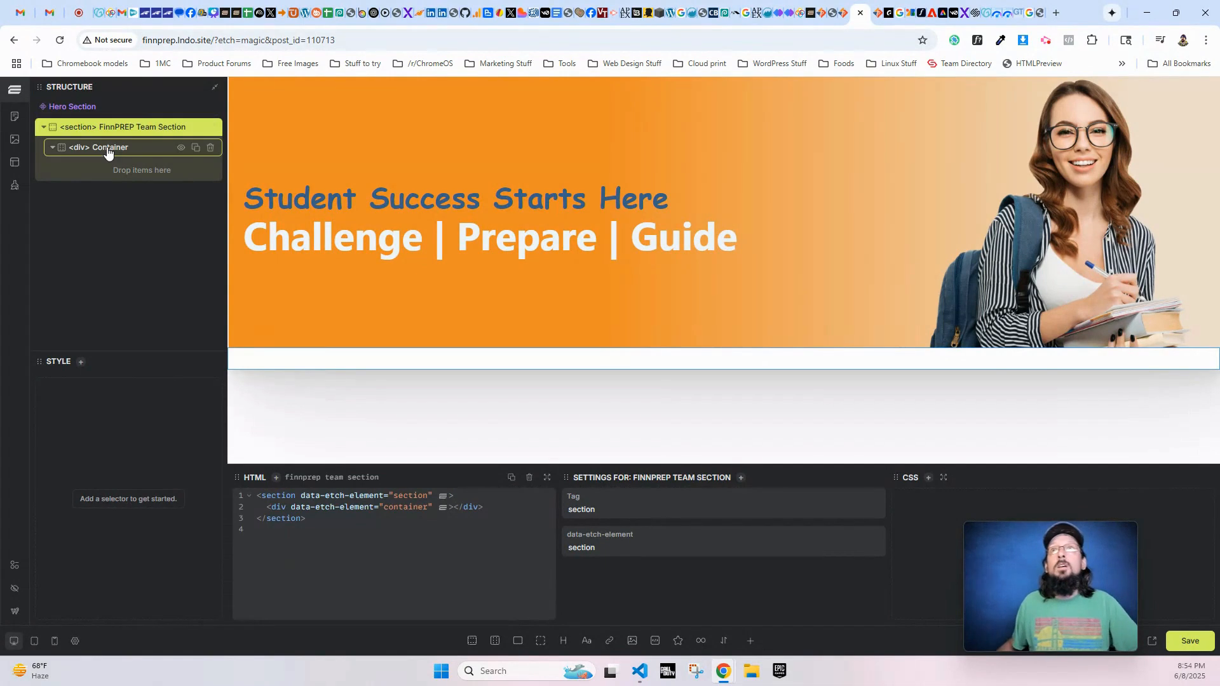
- Add the class "section" to the FinnPREP Team Section's opening tag in the HTML
click(110, 150)
click(130, 129)
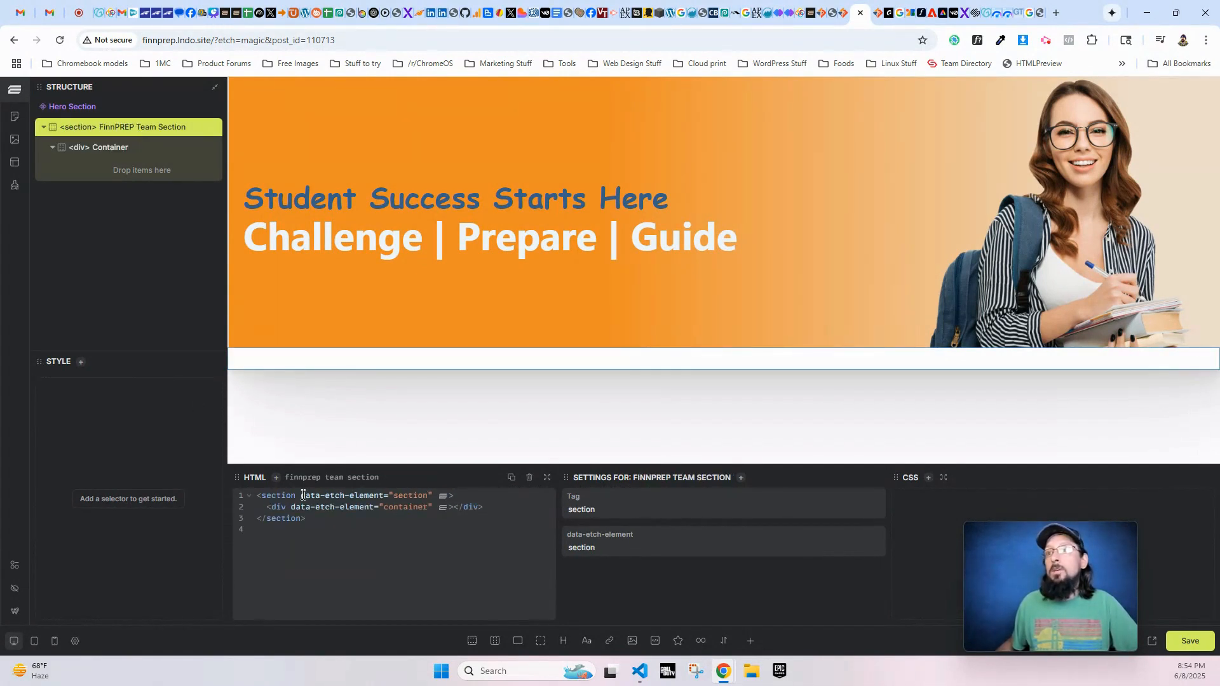
click(433, 495)
text(class)
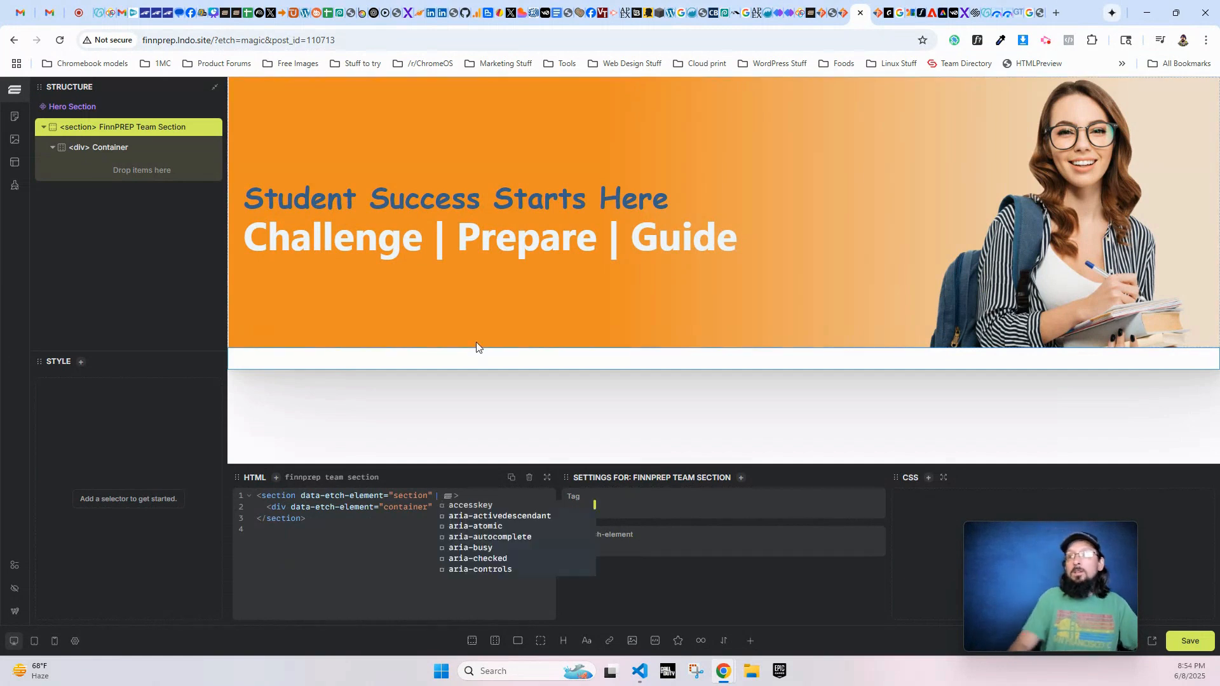
text(="section")
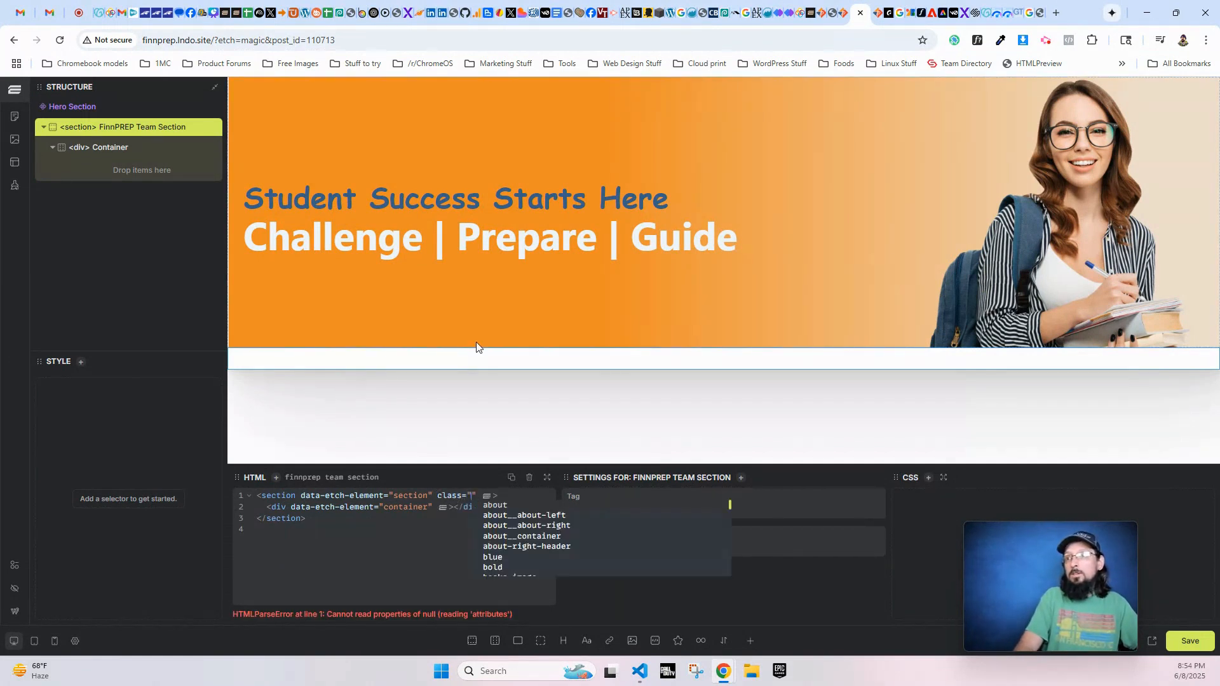
- Add the class "container" to the Container div inside the FinnPREP Team Section
click(111, 148)
click(424, 495)
text(clas)
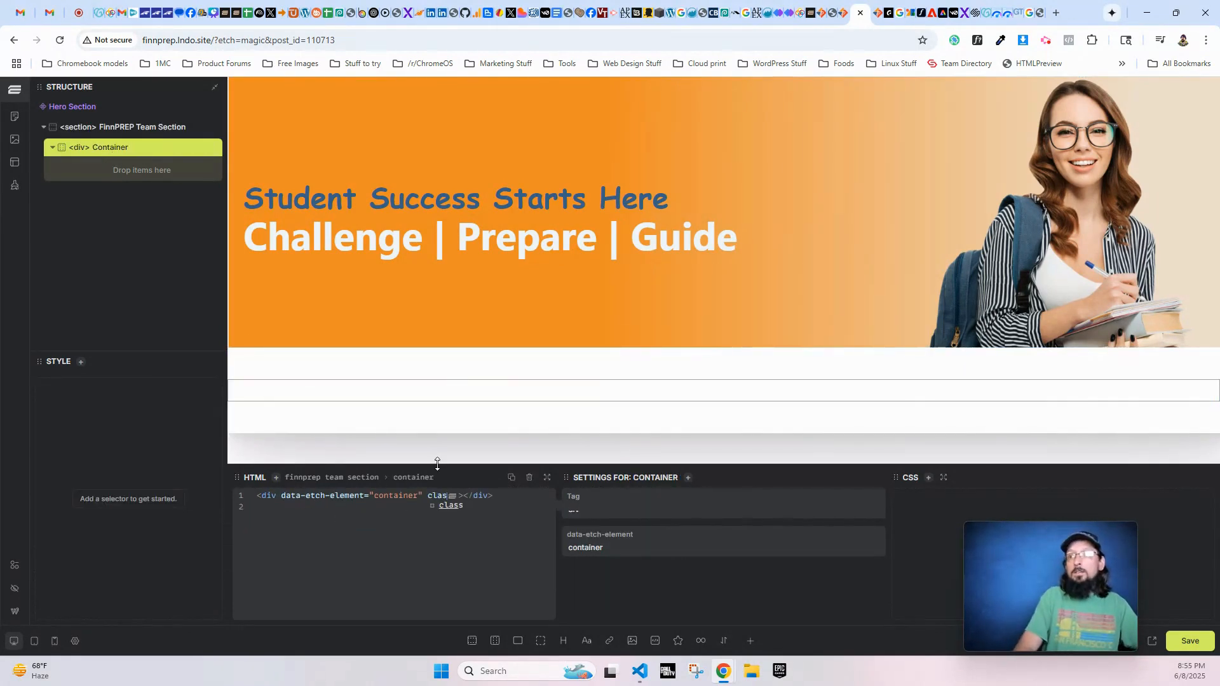
text(s="container")
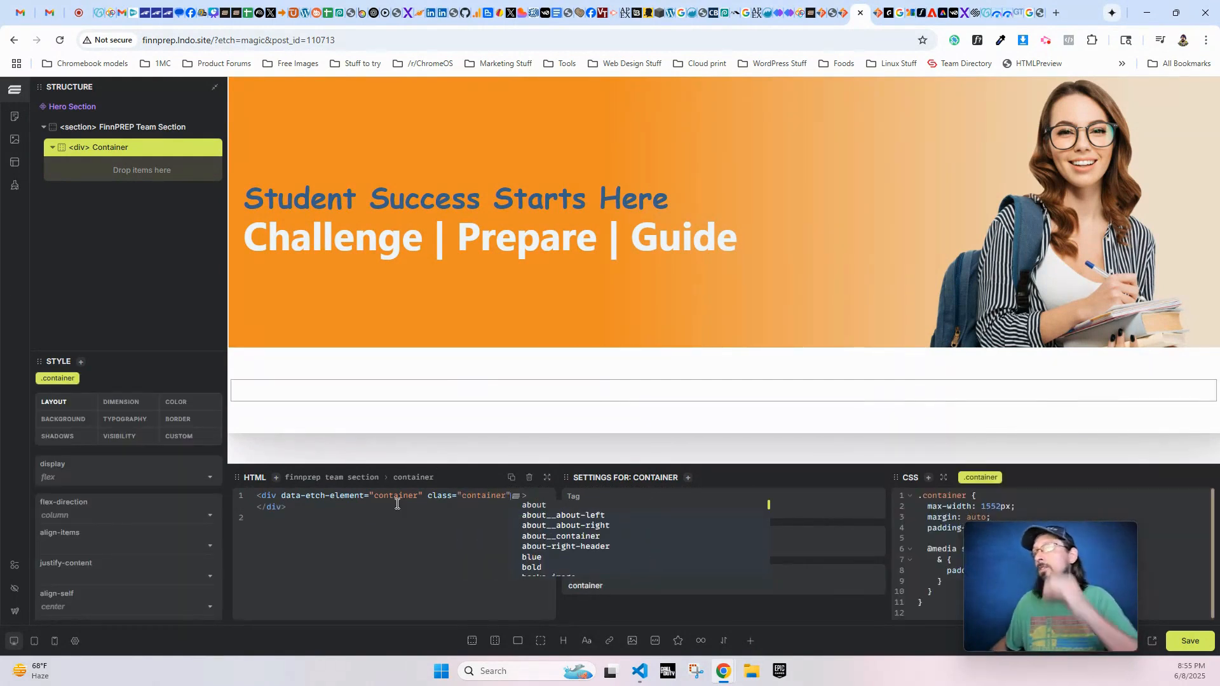
click(397, 516)
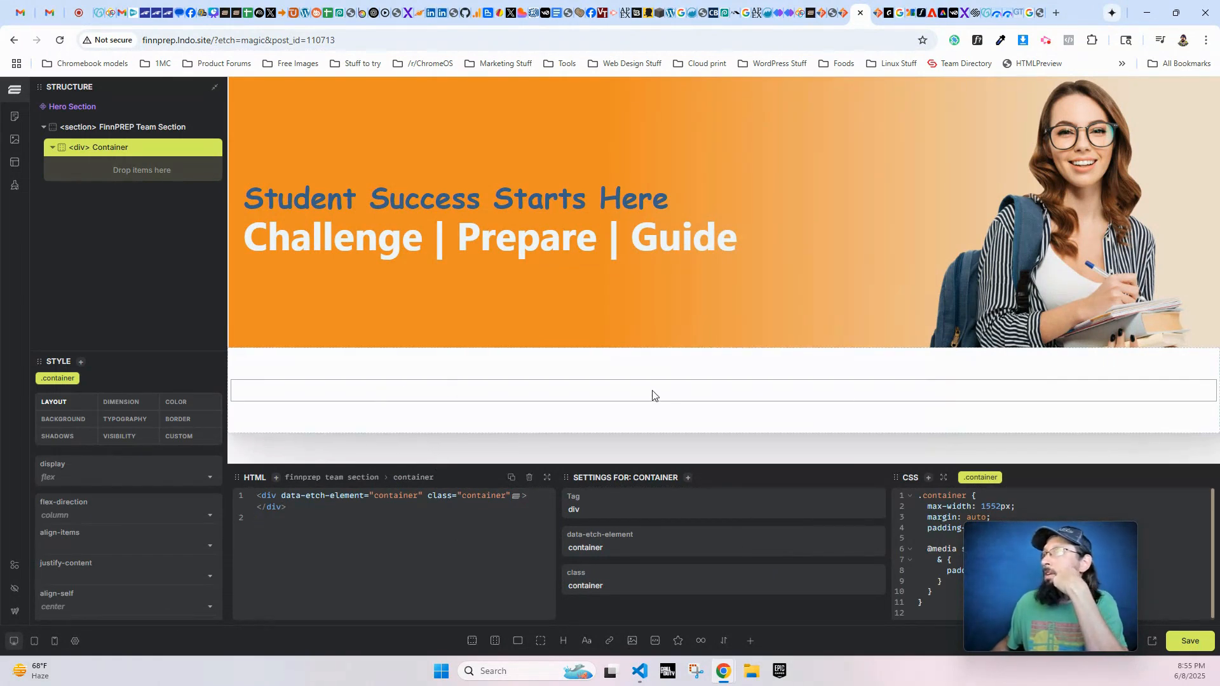
mouse_move(978, 536)
mouse_down()
mouse_move(1041, 521)
mouse_move(940, 540)
mouse_move(909, 524)
mouse_move(878, 563)
mouse_move(900, 548)
mouse_move(905, 574)
mouse_move(977, 566)
mouse_move(909, 583)
mouse_move(920, 598)
mouse_move(951, 516)
mouse_move(980, 537)
mouse_up()
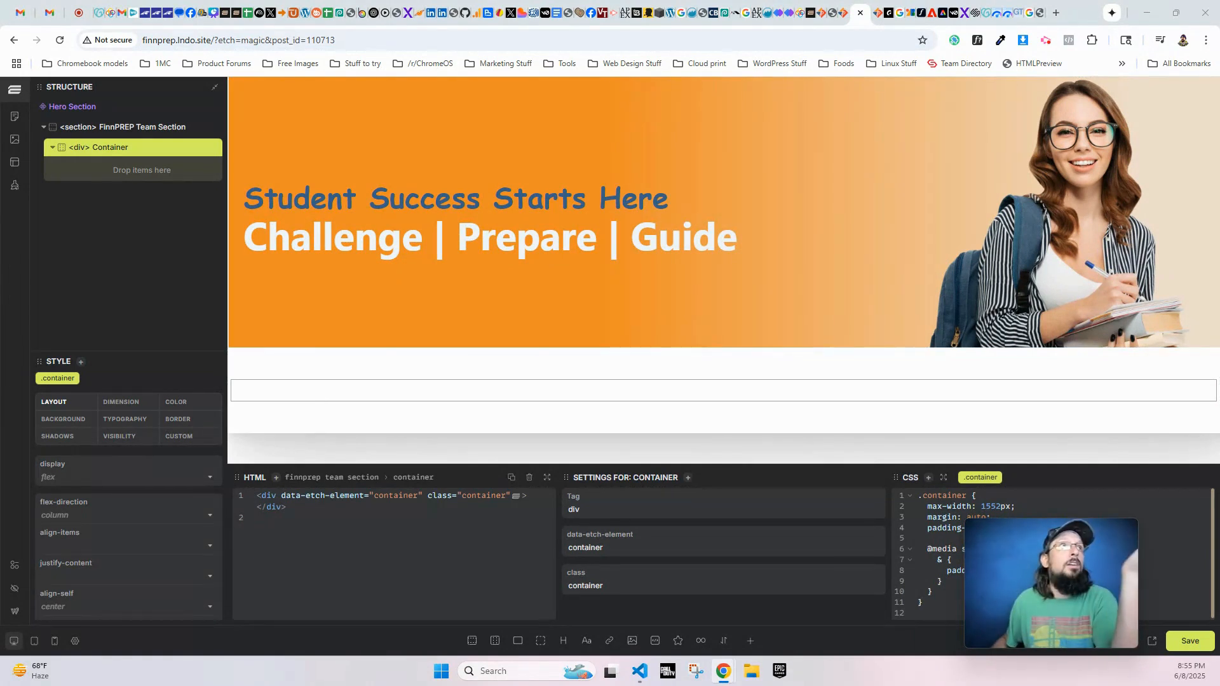
- Examine the sub headings, headings, paragraphs and bullet list below the hero on the live FinnPREP About Us page
drag(0, 113, 550, 107)
scroll(543, 469, up, 3)
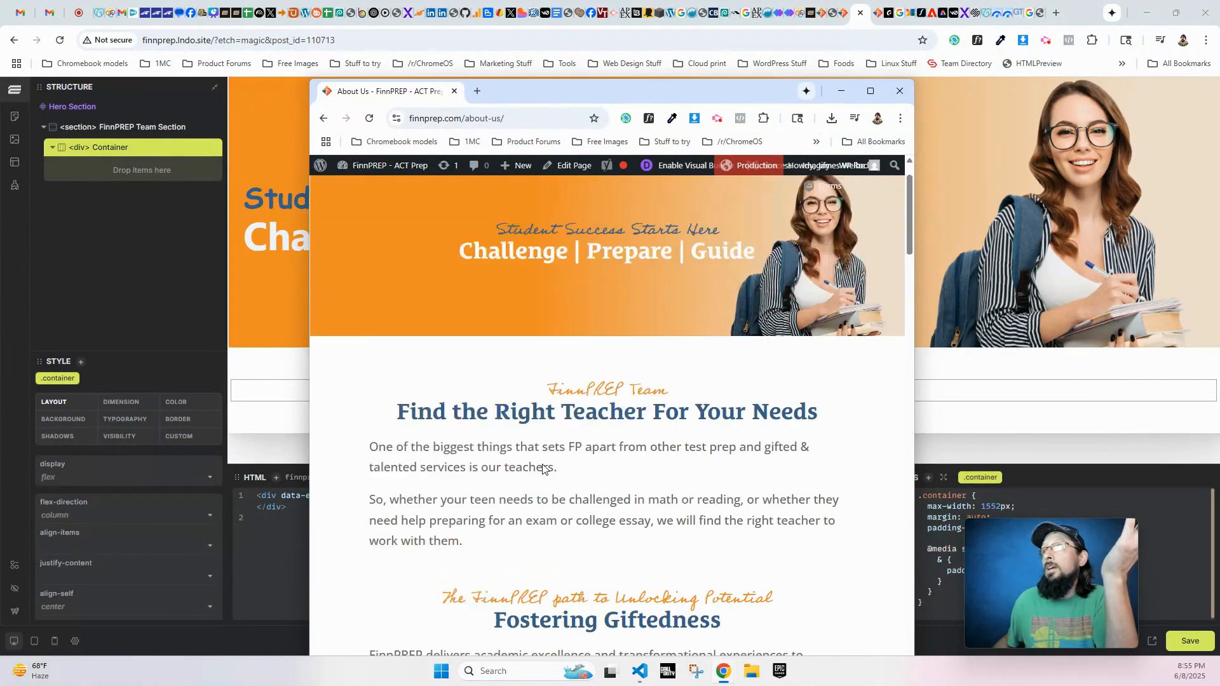
scroll(544, 469, up, 1)
drag(311, 430, 74, 447)
scroll(74, 448, down, 2)
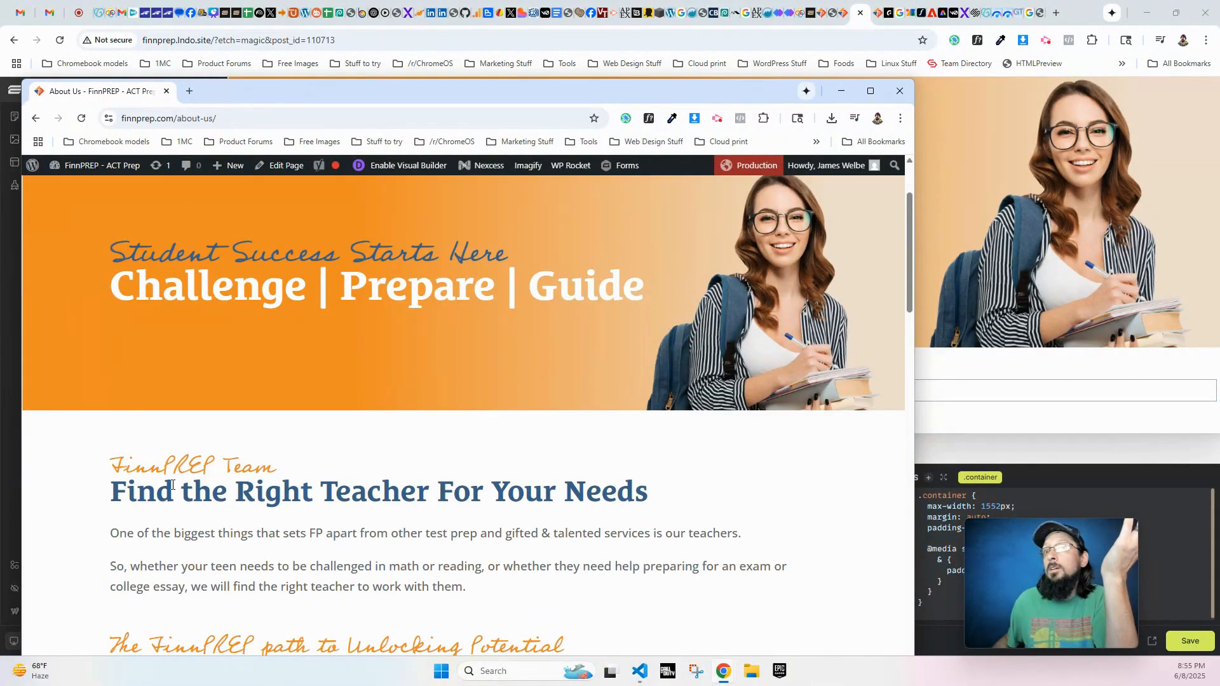
scroll(172, 354, down, 4)
drag(170, 275, 193, 275)
drag(161, 331, 303, 331)
drag(164, 390, 198, 420)
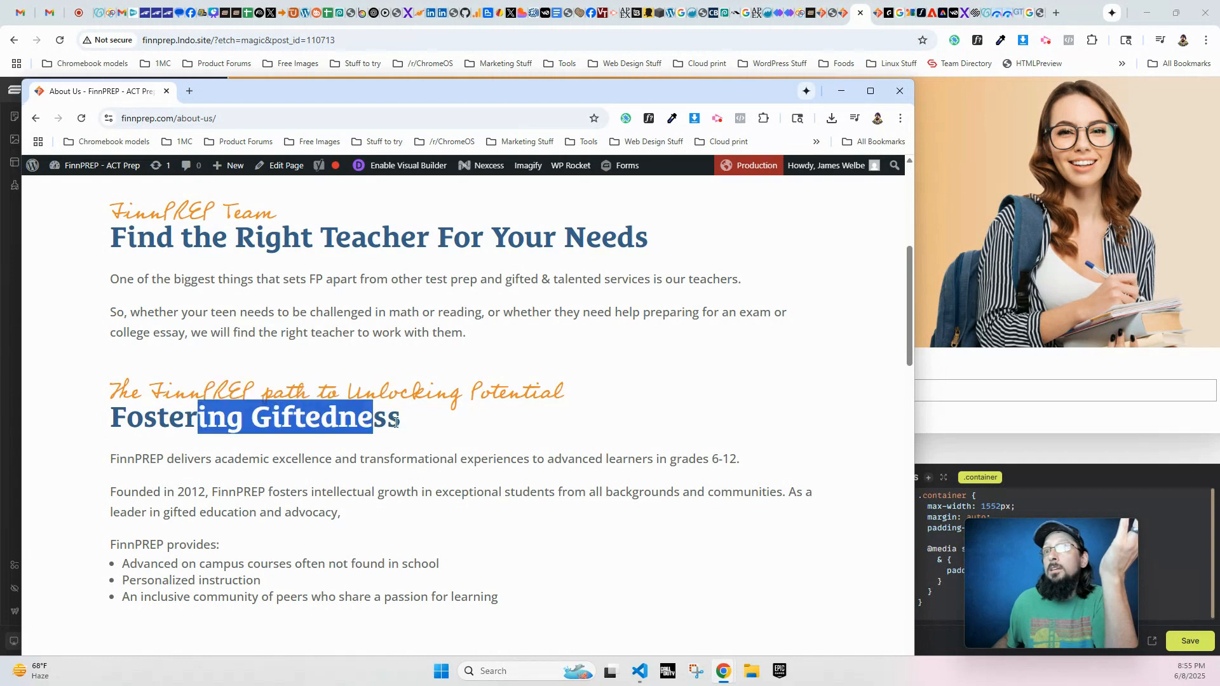
scroll(175, 359, down, 2)
drag(170, 331, 277, 331)
drag(160, 384, 183, 384)
drag(122, 437, 214, 461)
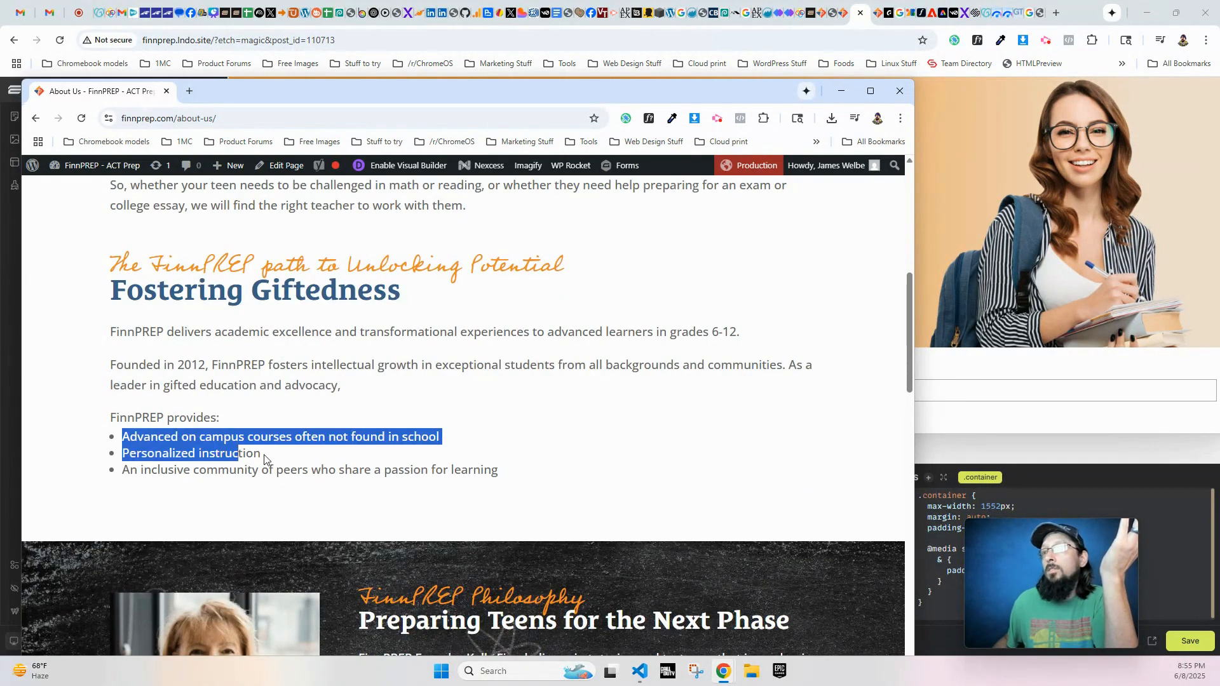
drag(567, 102, 0, 102)
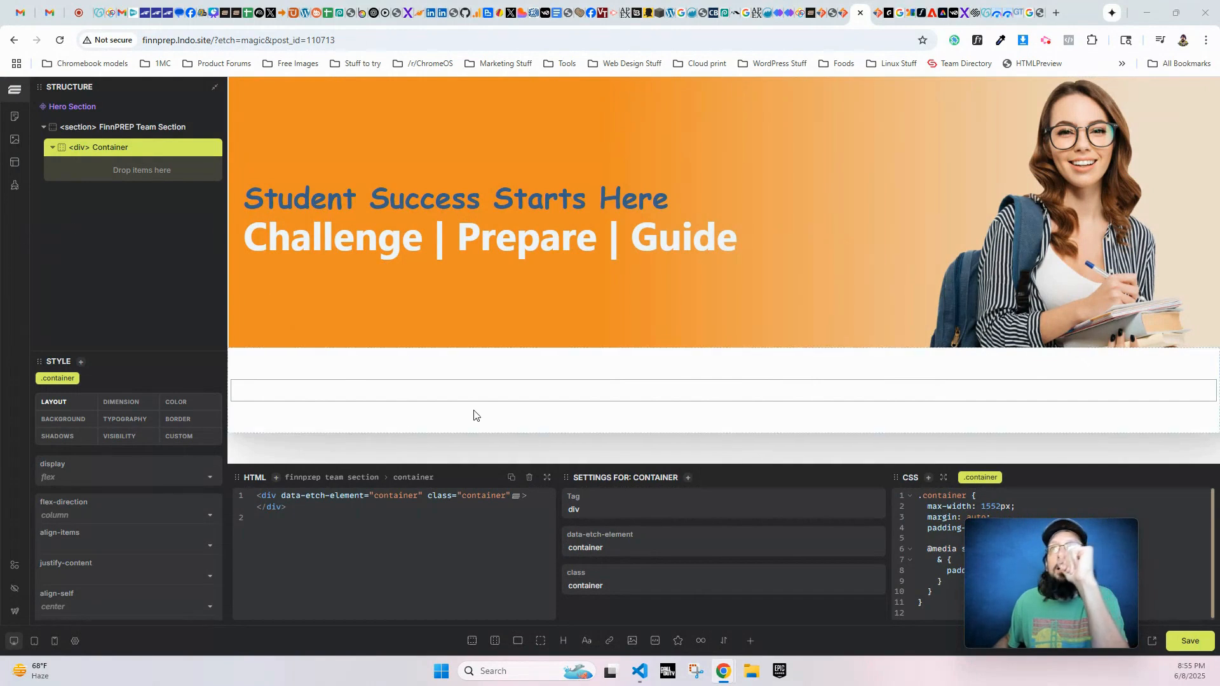
- Add a Sub Heading component, a Heading component and two text elements to the FinnPREP Team Section's Container
click(751, 640)
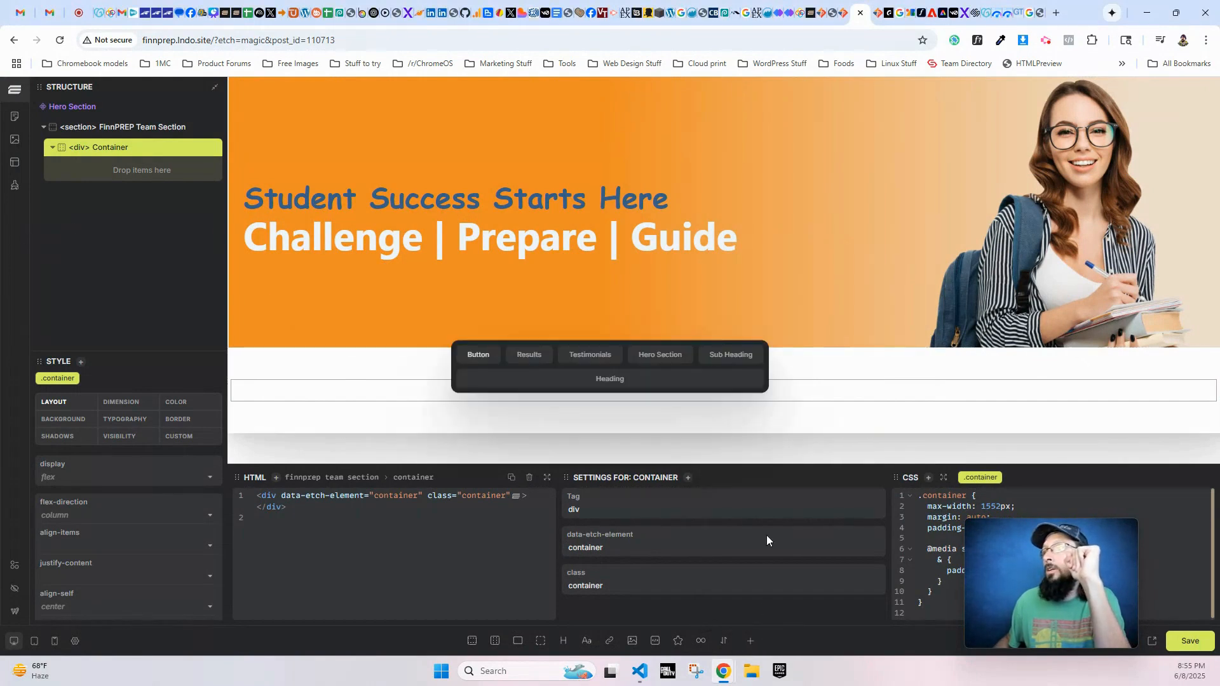
click(727, 358)
click(750, 640)
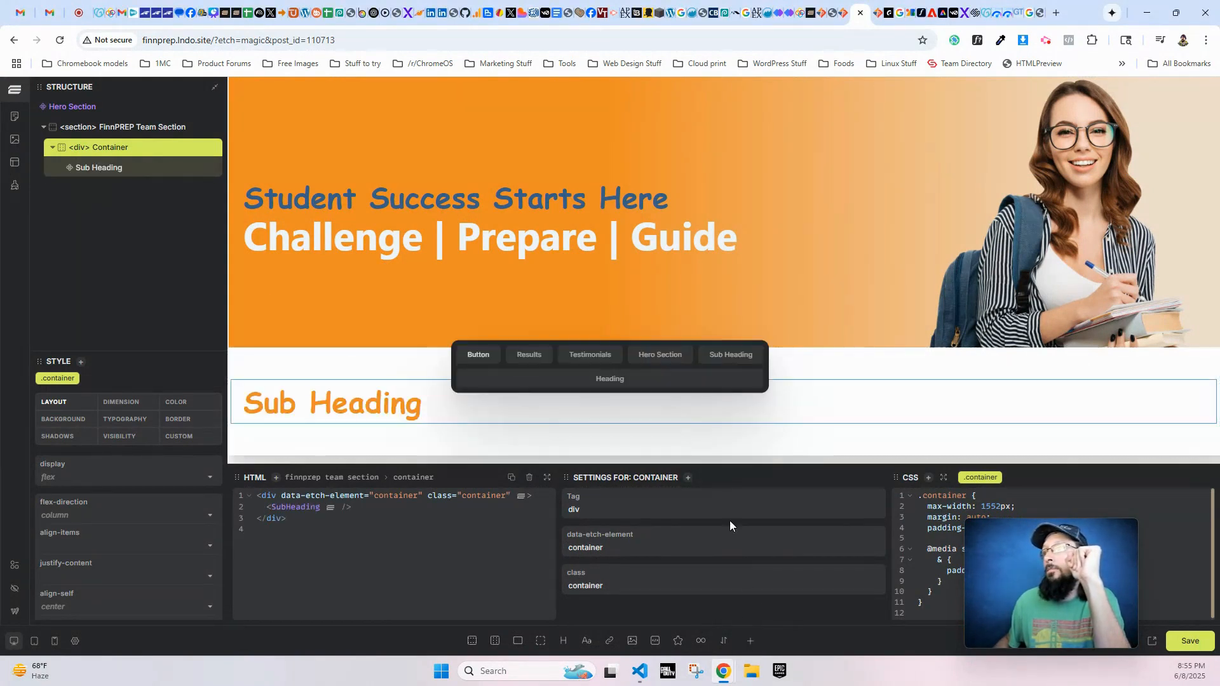
click(637, 386)
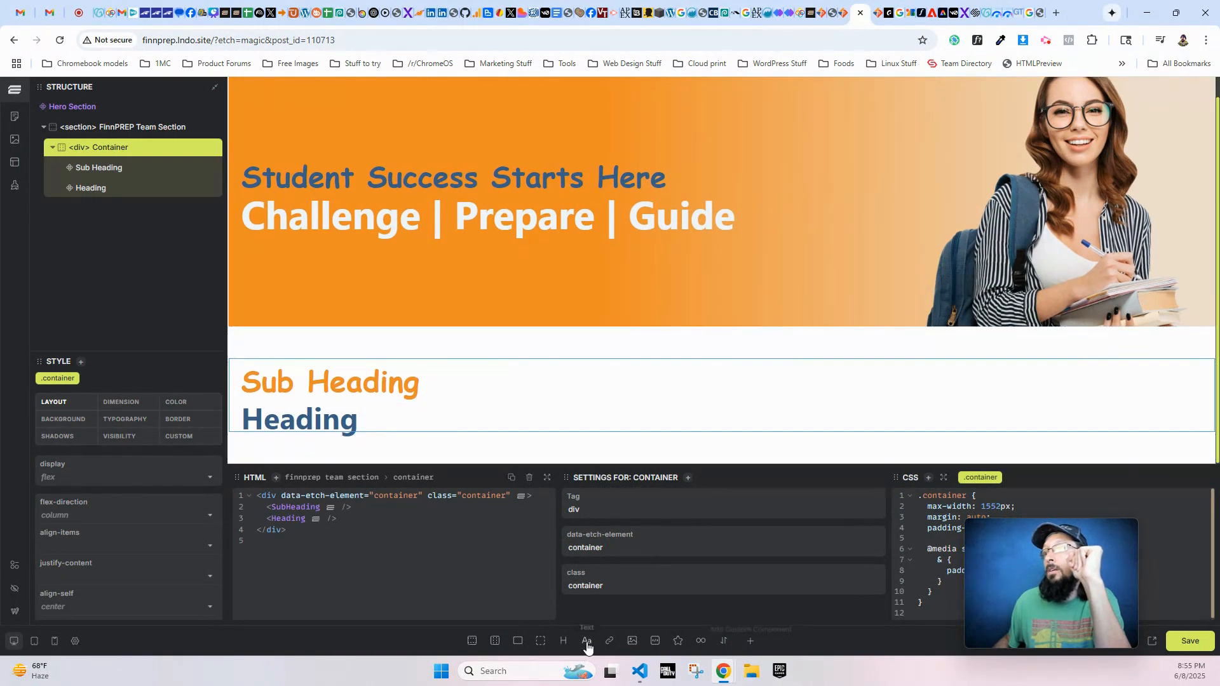
click(586, 643)
click(587, 643)
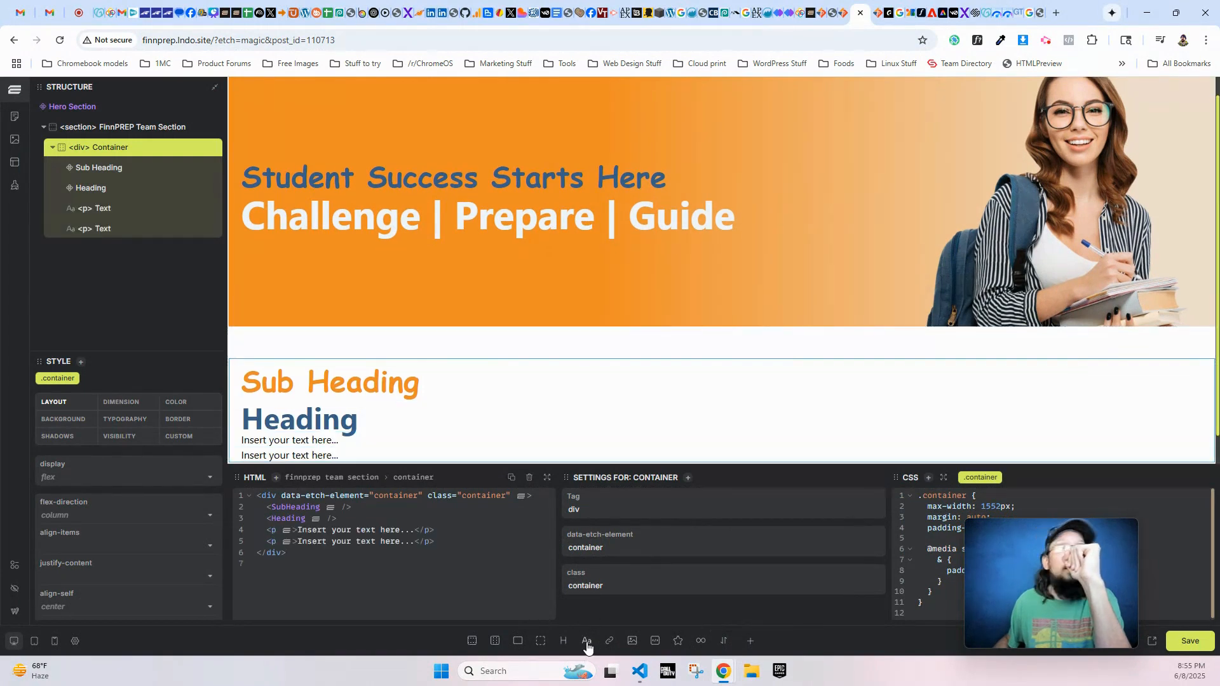
- Add a second Sub Heading component, a second Heading component and three text elements below them in the Container
click(750, 640)
click(715, 358)
click(751, 640)
click(656, 379)
scroll(538, 418, down, 2)
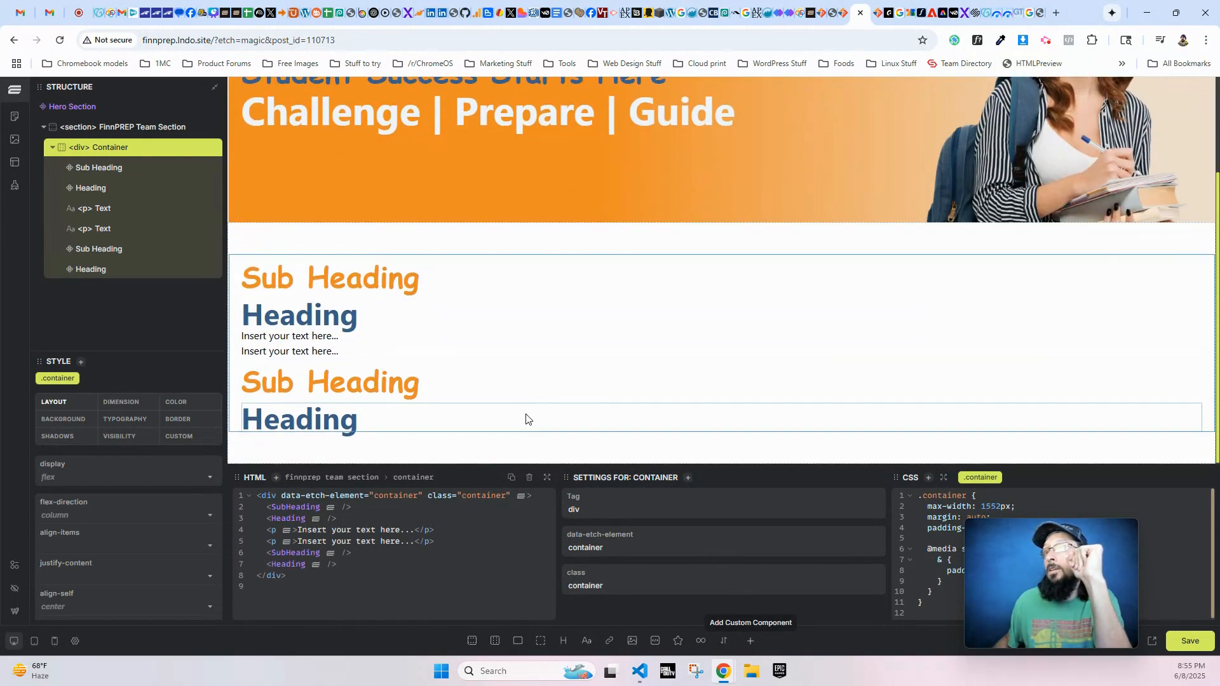
click(586, 640)
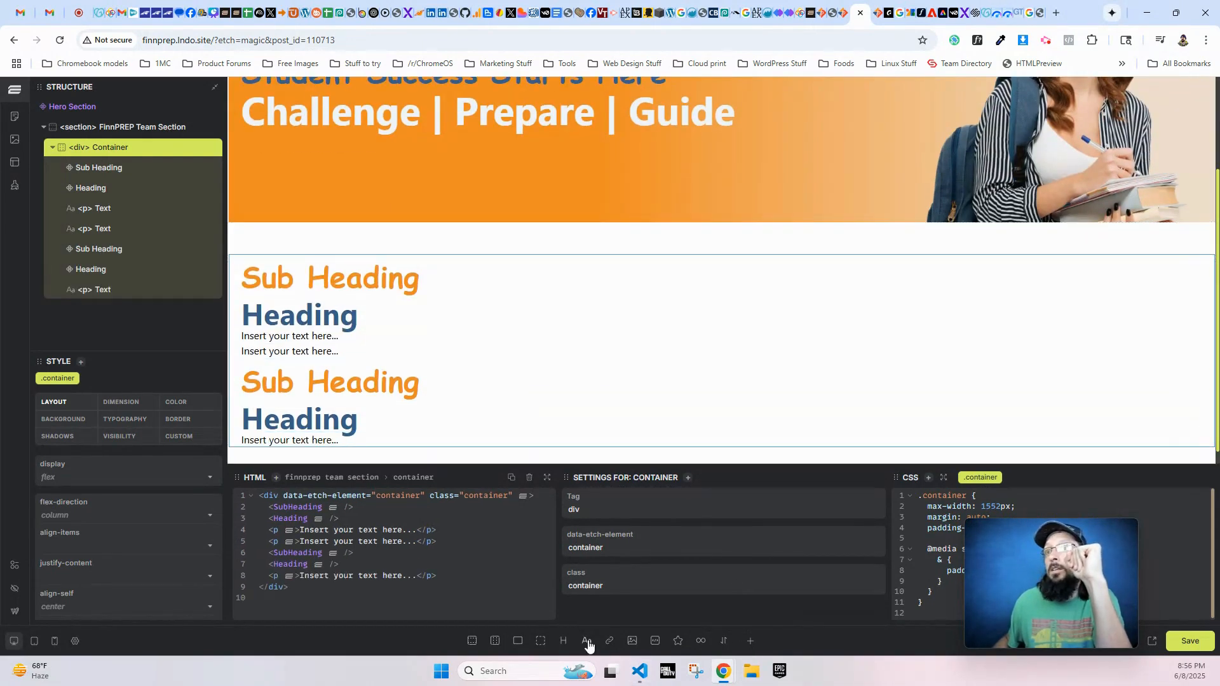
click(586, 641)
click(586, 640)
scroll(457, 374, down, 1)
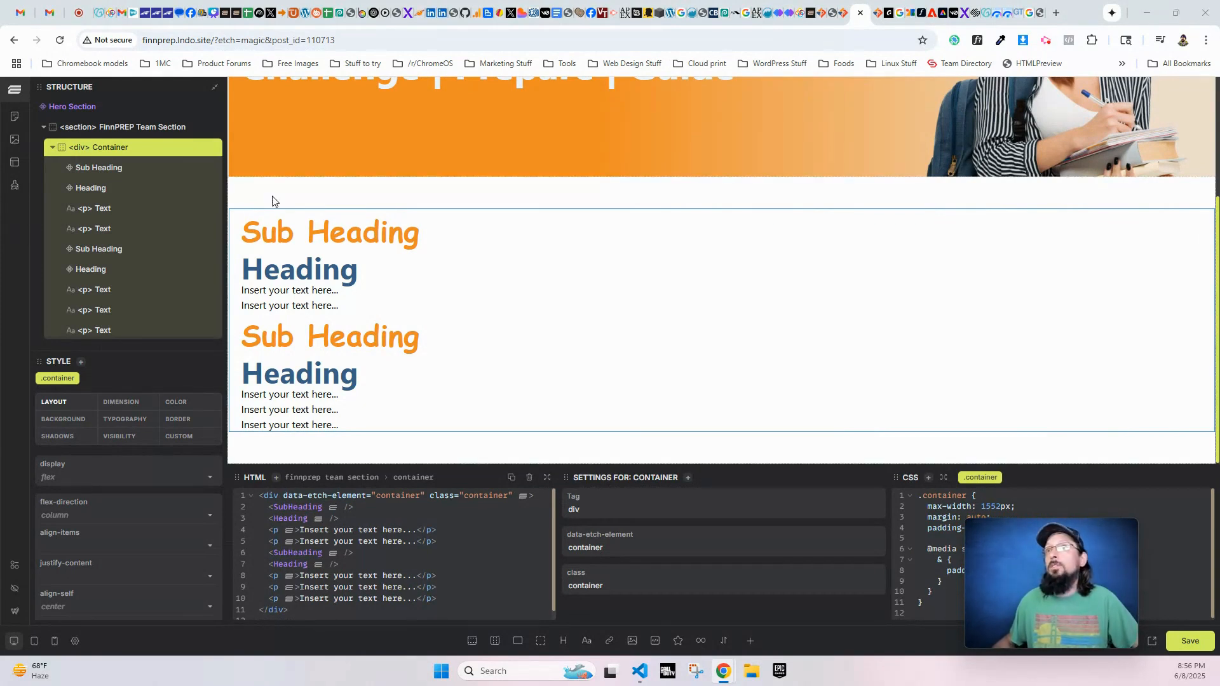
- Set the first sub heading to "FinnPREP Team" and the first heading to "Find the Right Teacher For Your Needs"
click(299, 230)
click(601, 511)
text(FinnPREP Team)
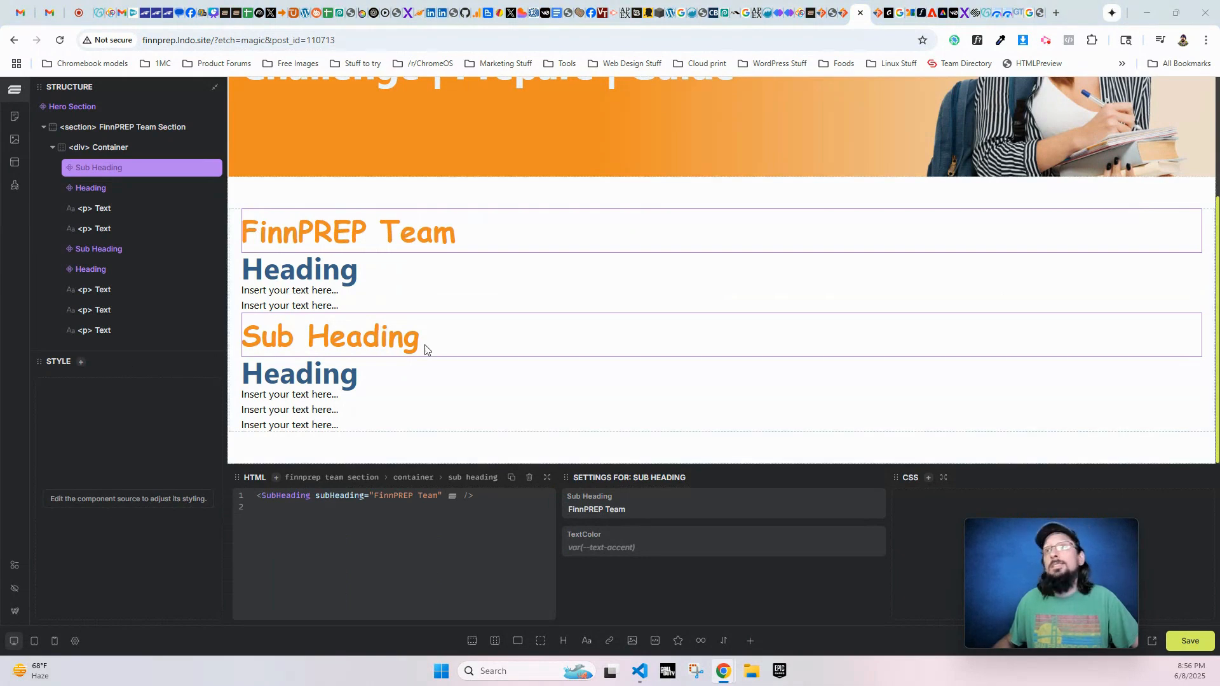
click(356, 274)
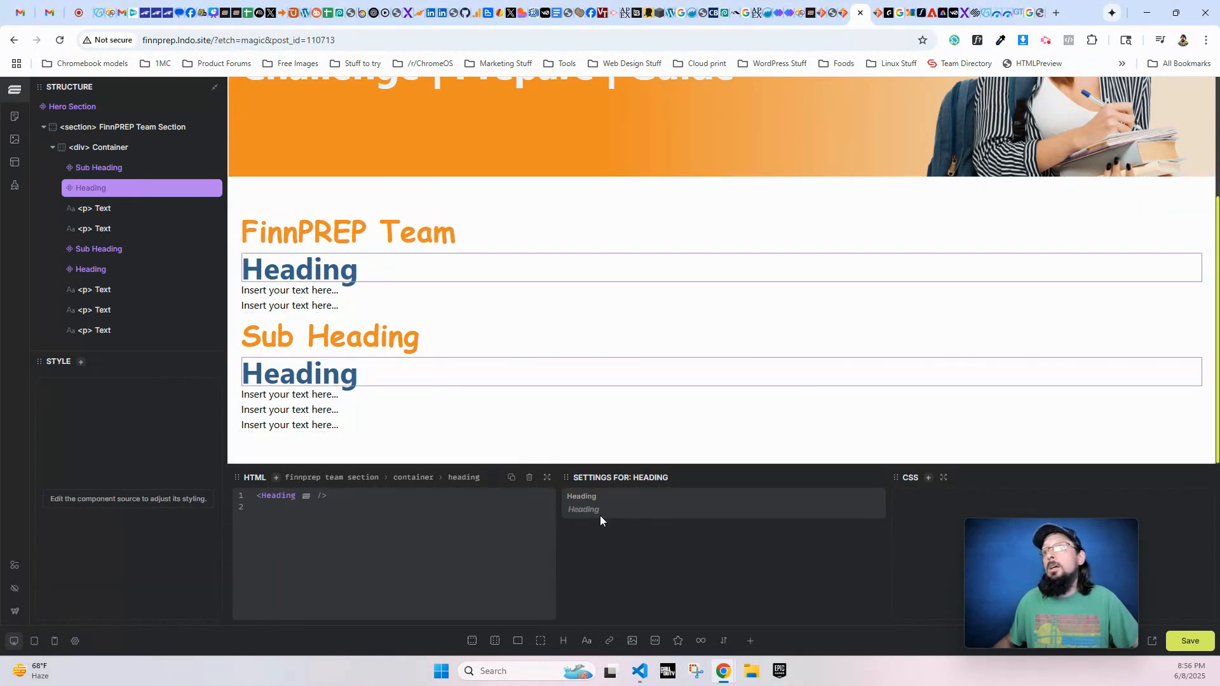
text(Find the Right Teacher For Your Needs)
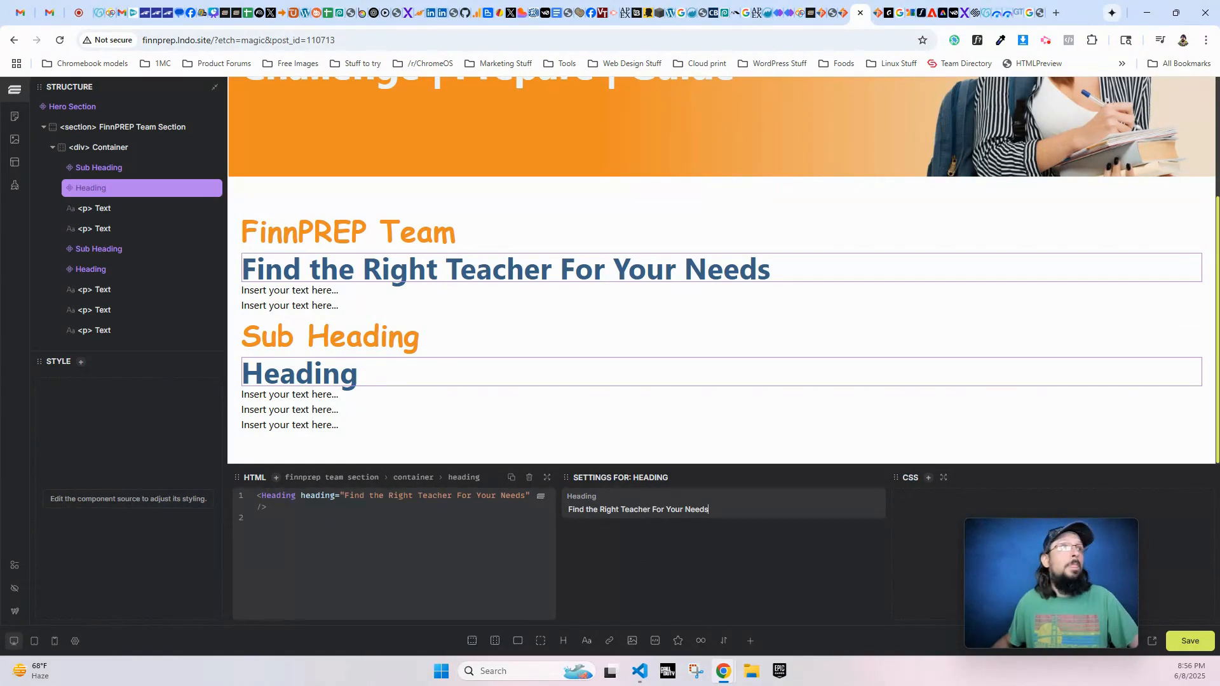
- Fill the two text elements under the first heading with the live page's paragraphs "One of the biggest things…" and "So, whether your teen needs…"
click(337, 295)
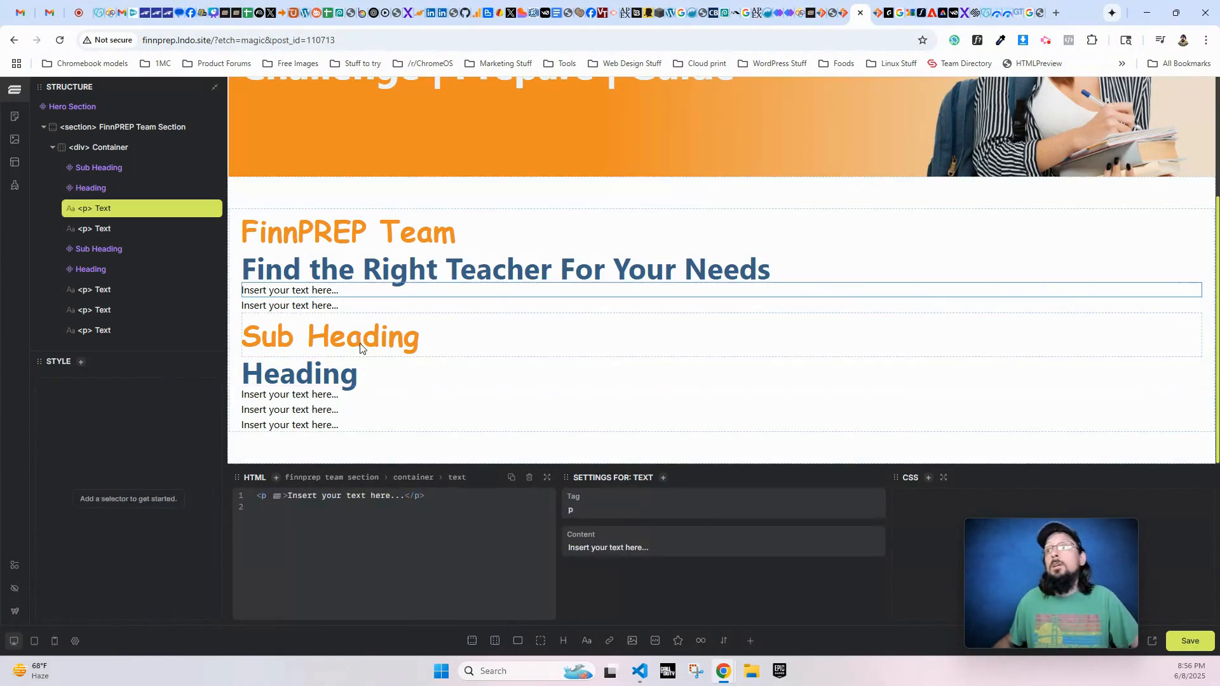
triple_click(629, 543)
text(One of the biggest things that sets FP apart from other test prep and gifted & talented services is our teachers.)
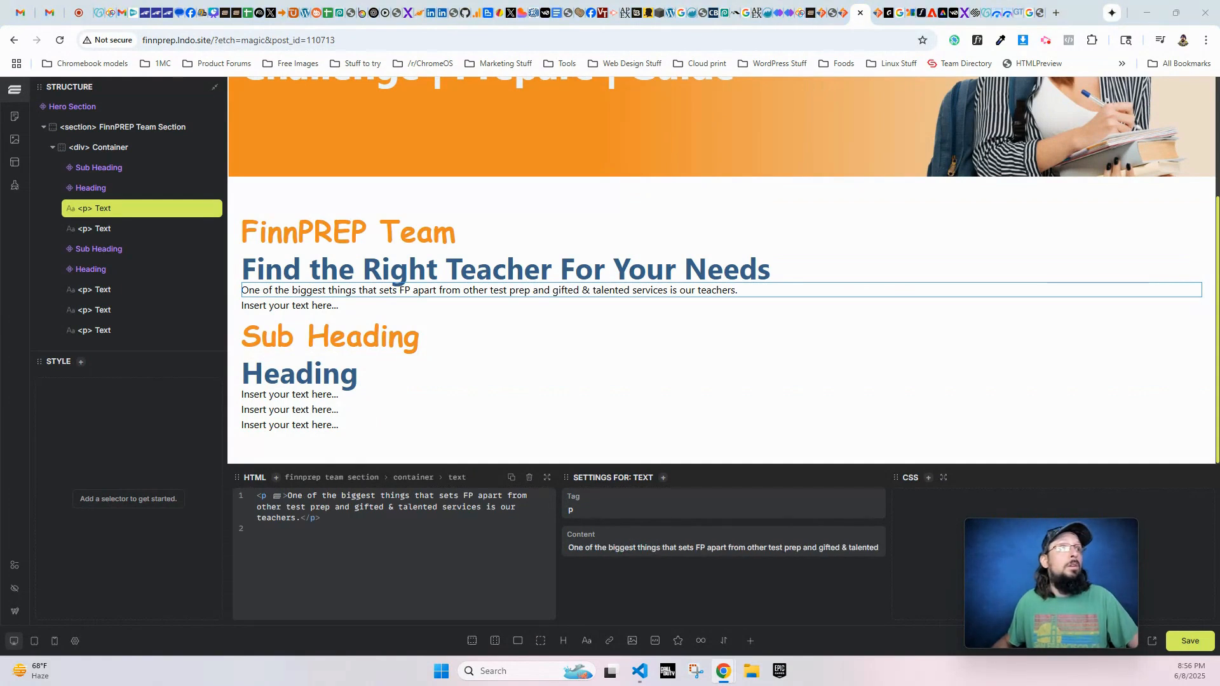
click(329, 307)
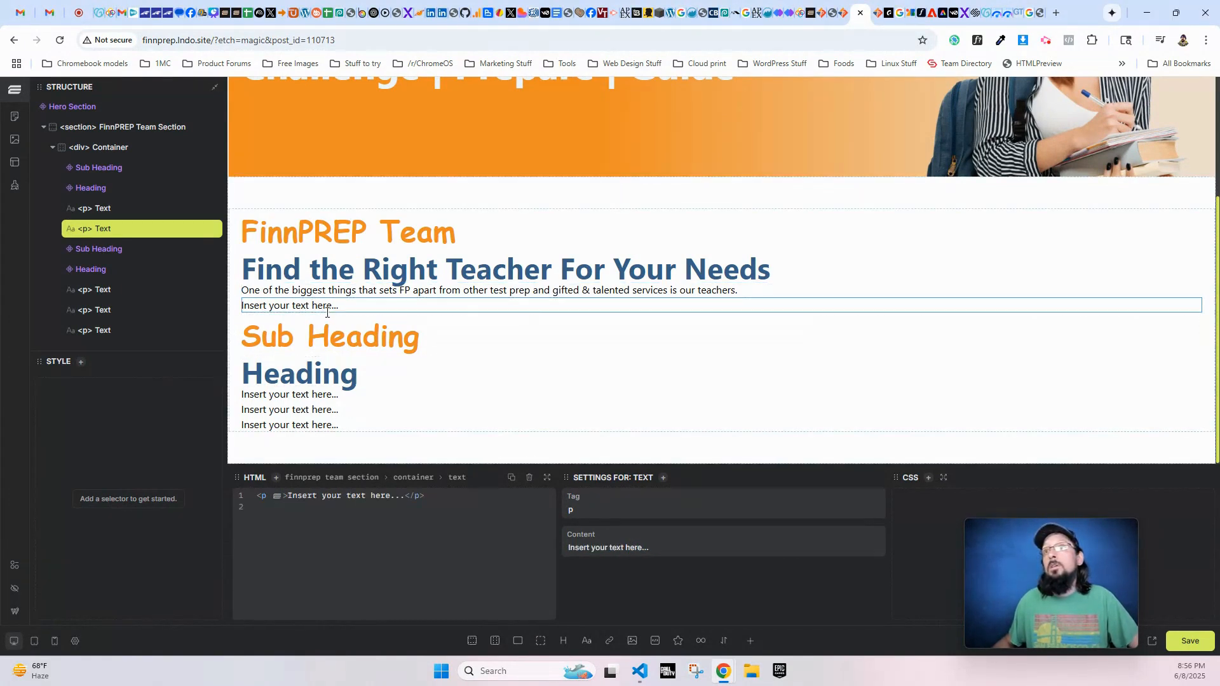
triple_click(609, 548)
text(So, whether your teen needs to be challenged in math or reading, or whether they need help preparing for an exam or college essay, we will find the right teacher to work with them.)
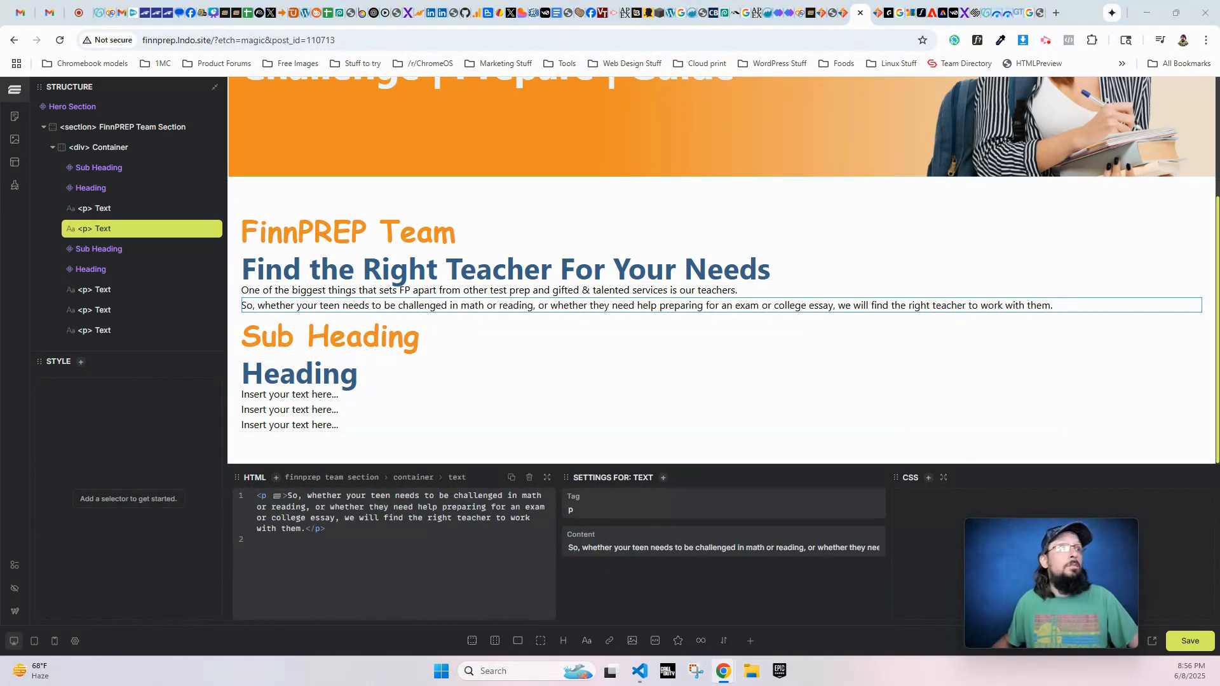
- Set the second sub heading to "The FinnPREP path to Unlocking Potential" and the second heading to "Fostering Giftedness"
click(439, 346)
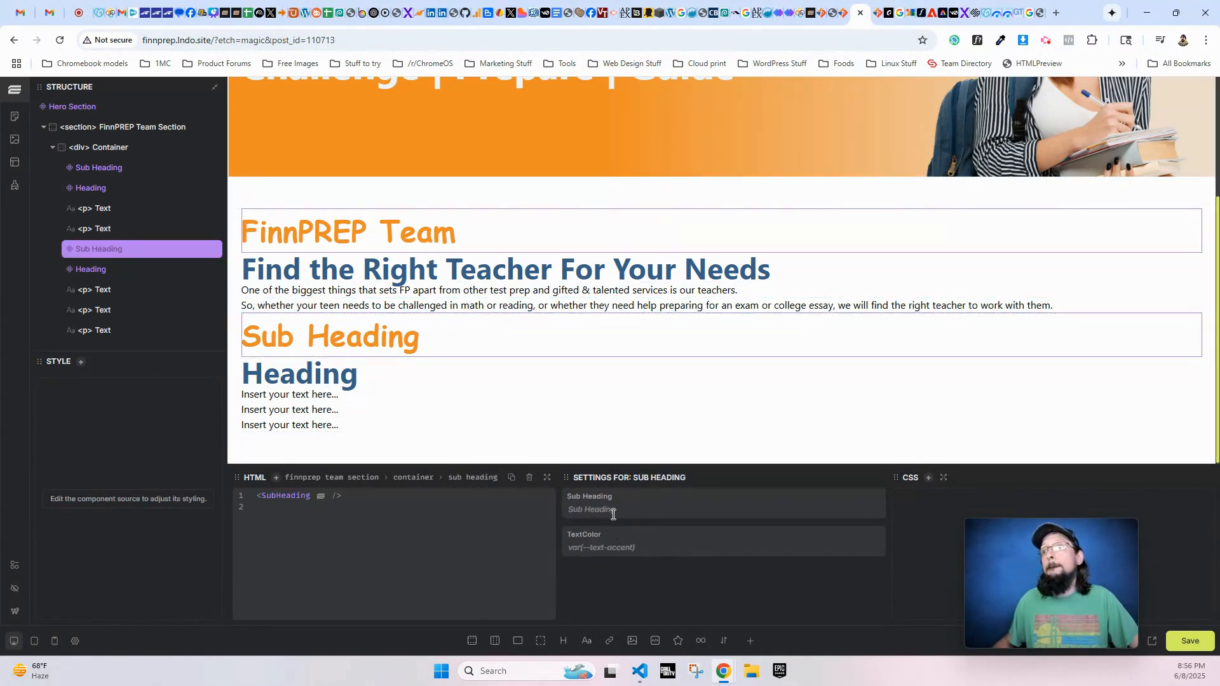
click(613, 511)
text(The FinnPREP path to Unlocking Potential)
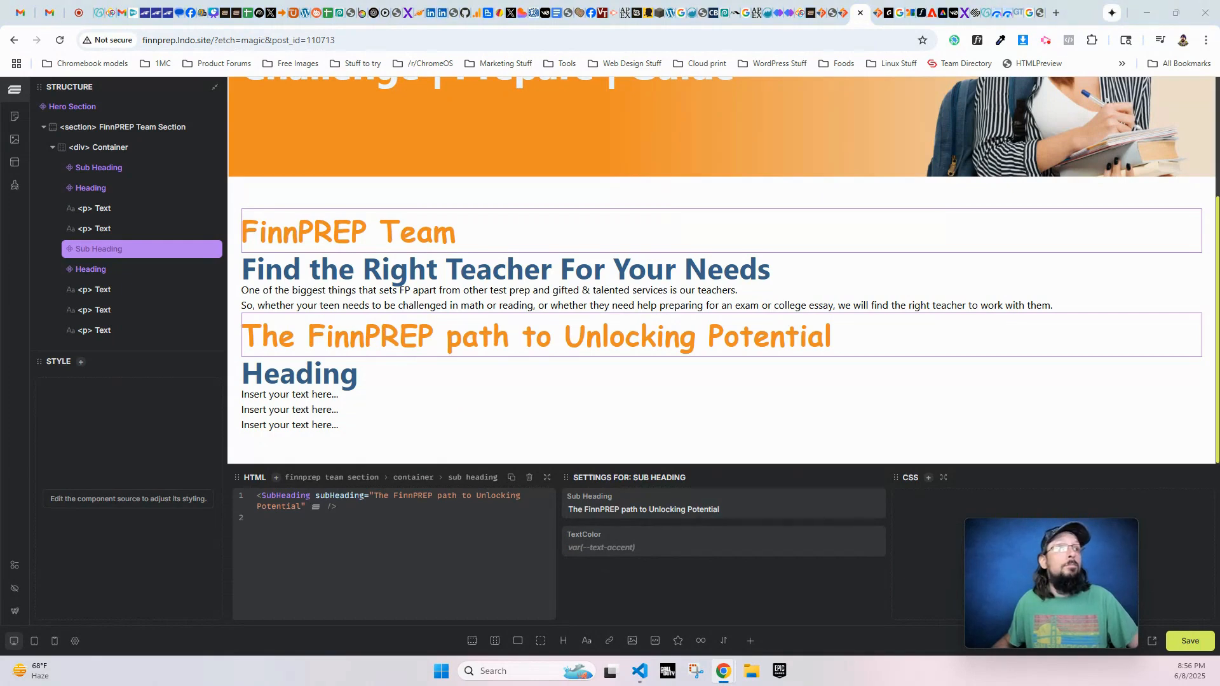
click(324, 381)
click(609, 509)
text(Fostering Giftedness)
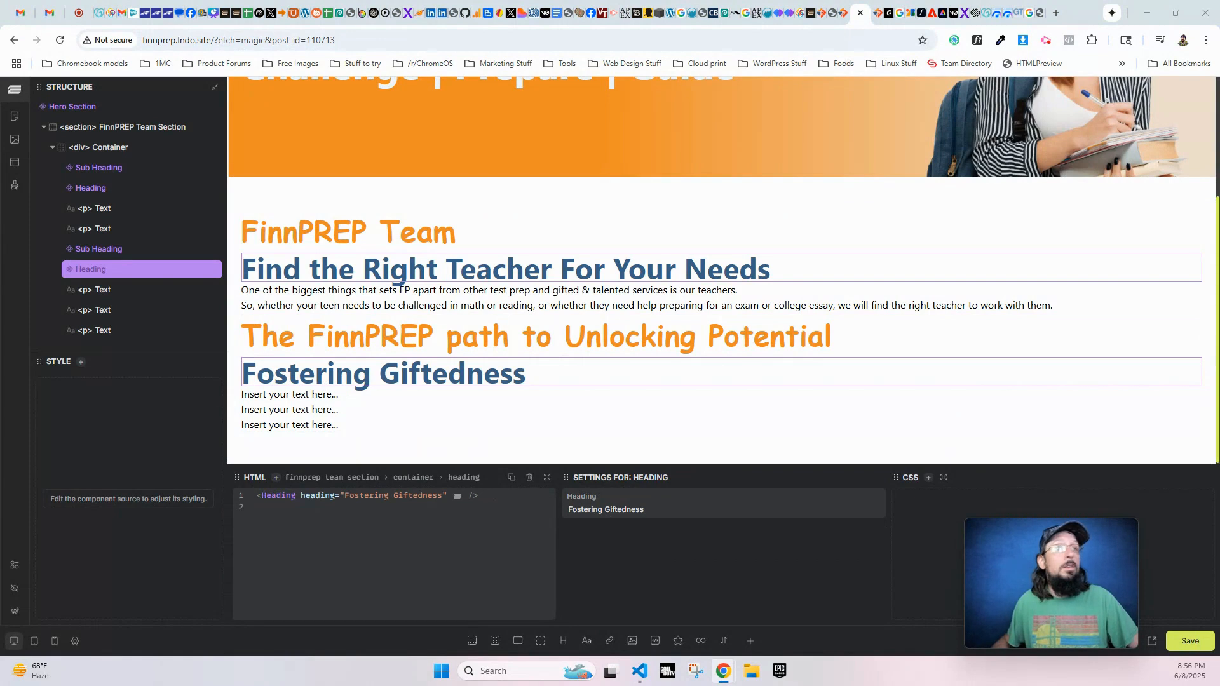
- Fill the first two text elements under Fostering Giftedness with the paragraphs "FinnPREP delivers academic excellence…" and "Founded in 2012, FinnPREP fosters…"
click(285, 397)
triple_click(629, 550)
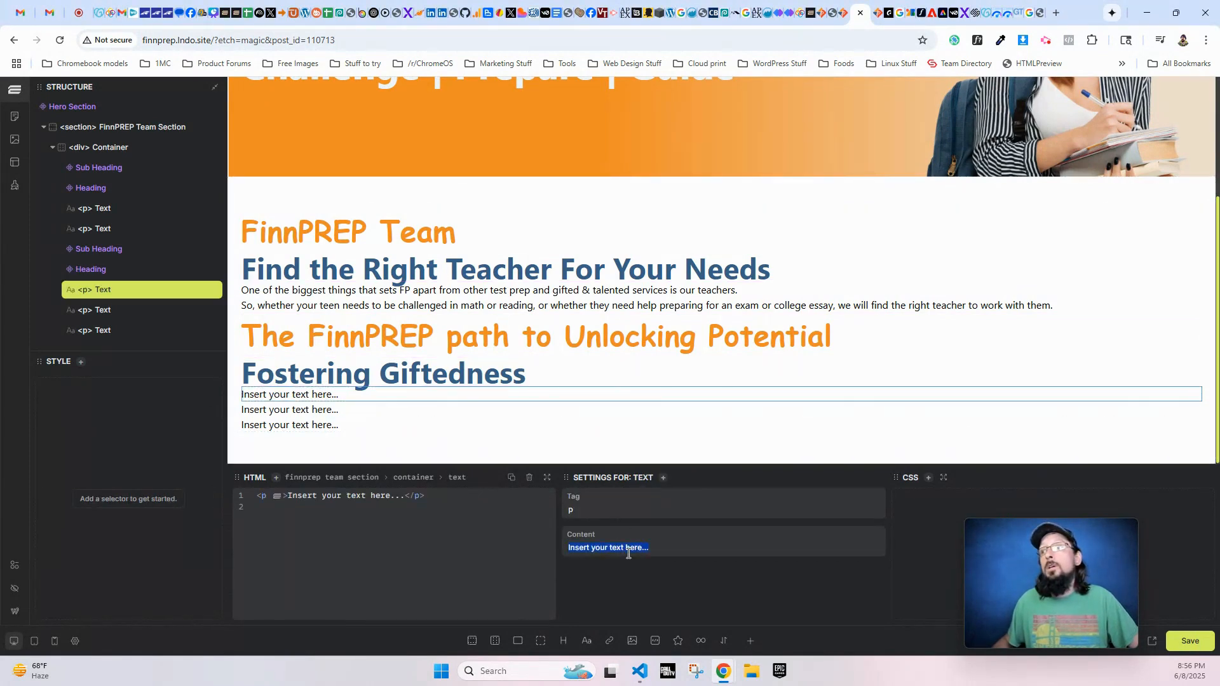
text(FinnPREP delivers academic excellence and transformational experiences to advanced learners in grades 6-12.)
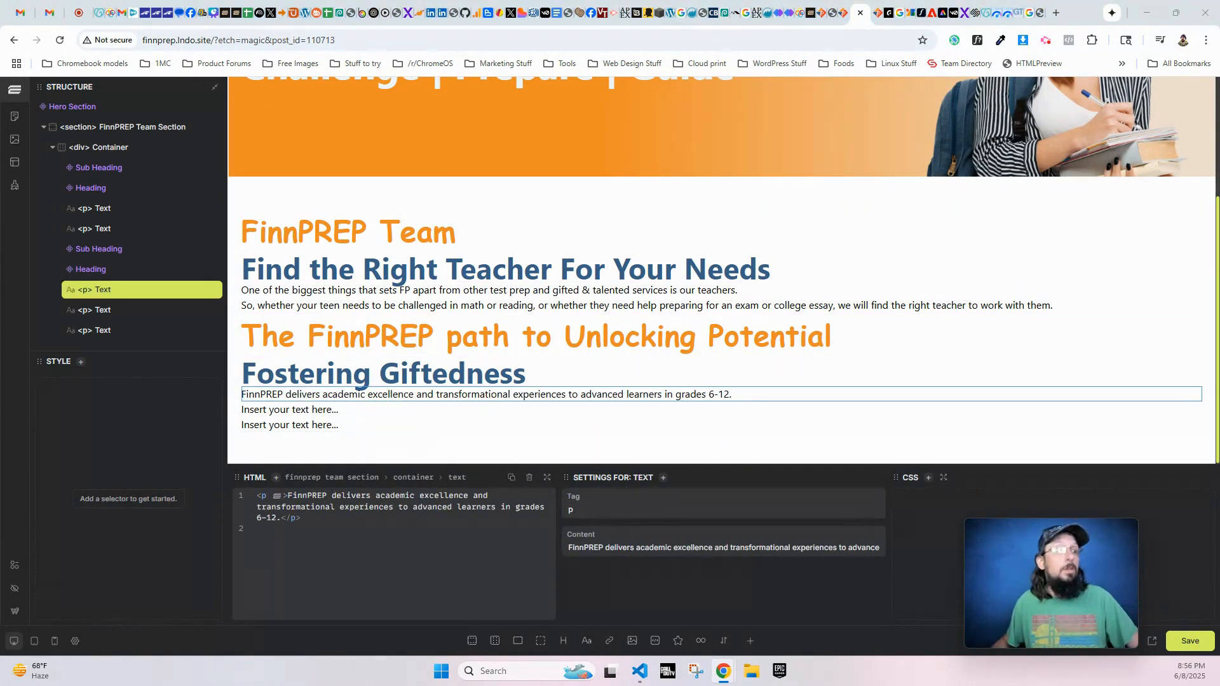
click(302, 411)
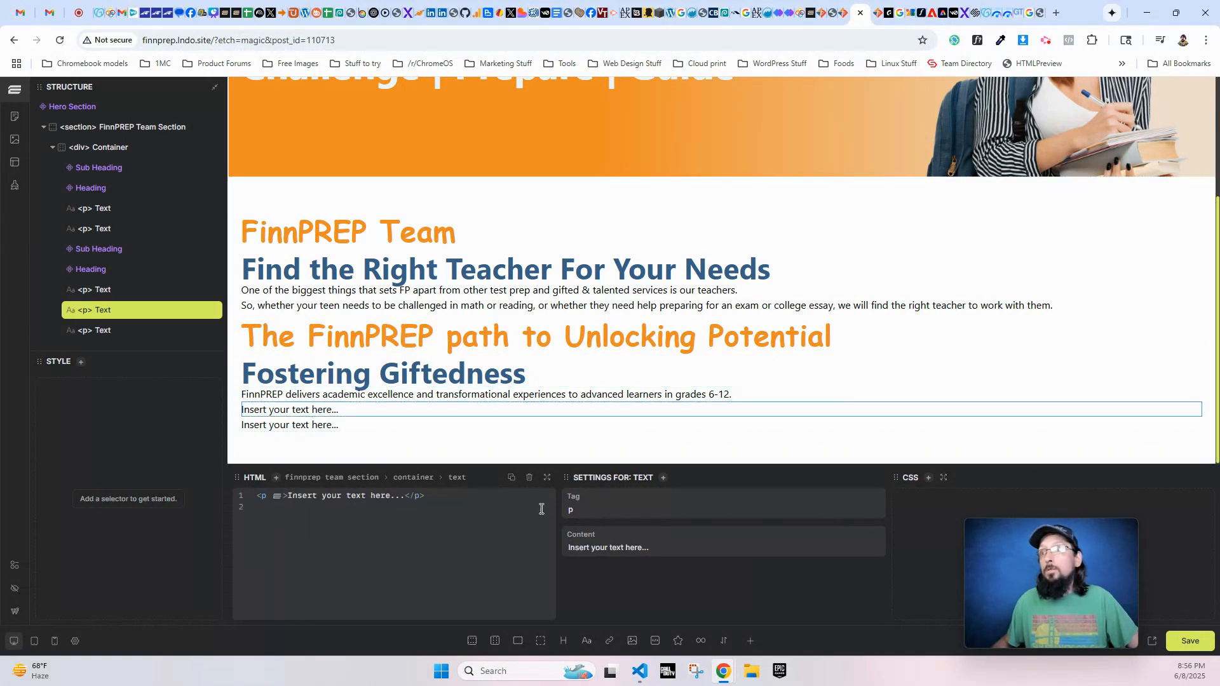
triple_click(651, 547)
text(Founded in 2012, FinnPREP fosters intellectual growth in exceptional students from all backgrounds and communities. As a leader in gifted education and advocacy,)
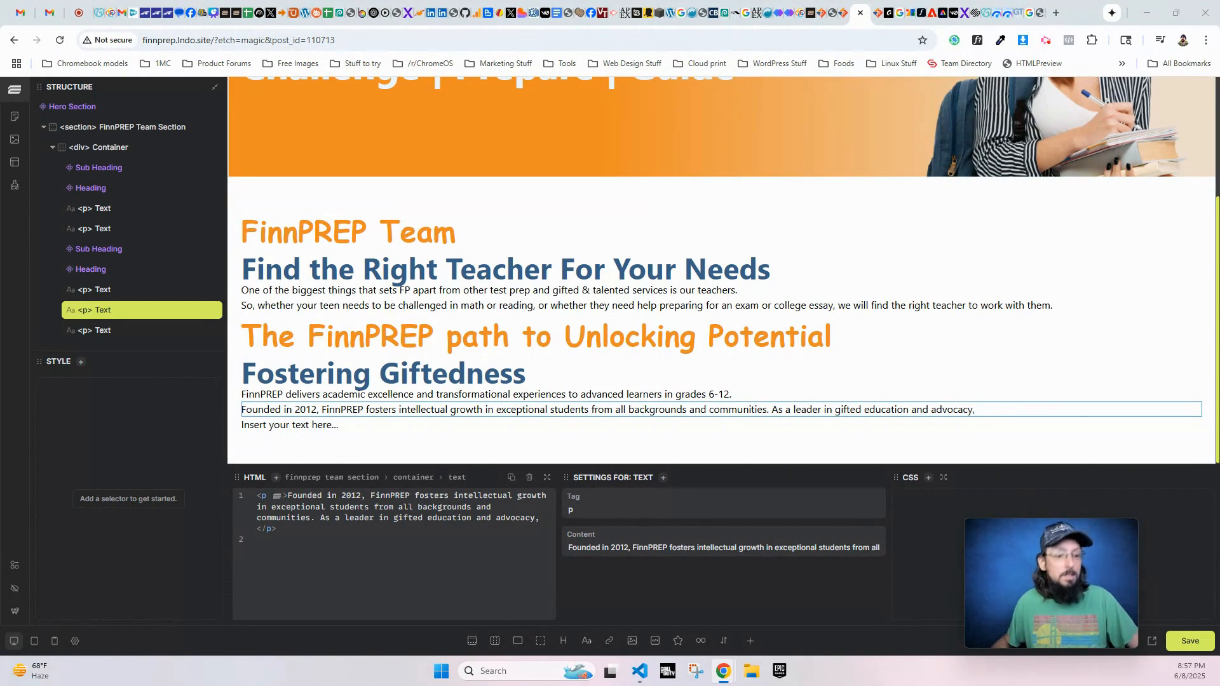
- Replace the last text element's placeholder content with "FinnPREP provides:"
click(284, 429)
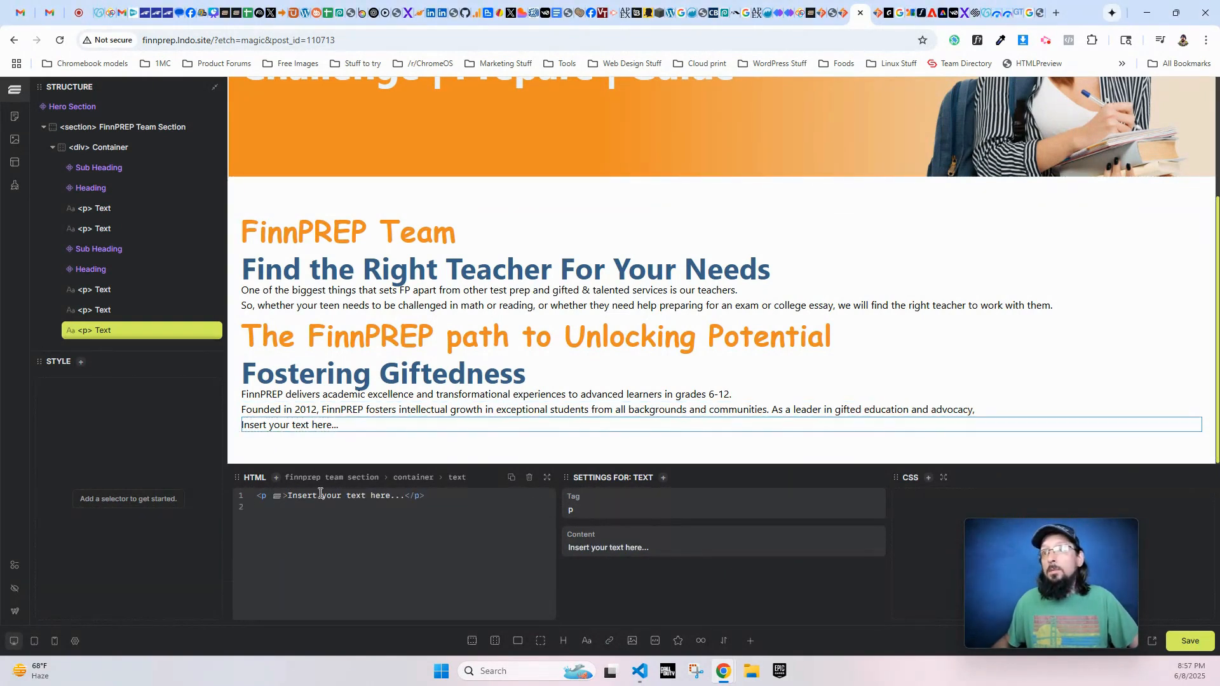
triple_click(636, 548)
text(FinnPREP provides:)
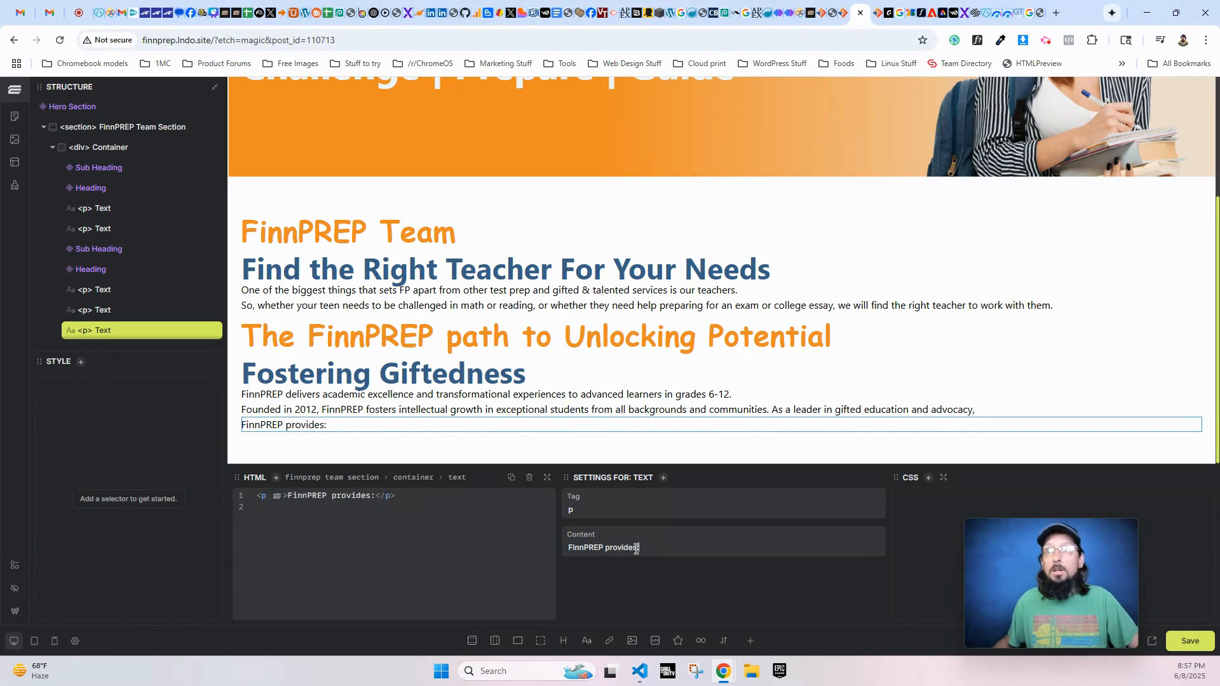
- Add an unordered list with three empty list items below the "FinnPREP provides:" paragraph in the text element's HTML
click(418, 496)
key(Return)
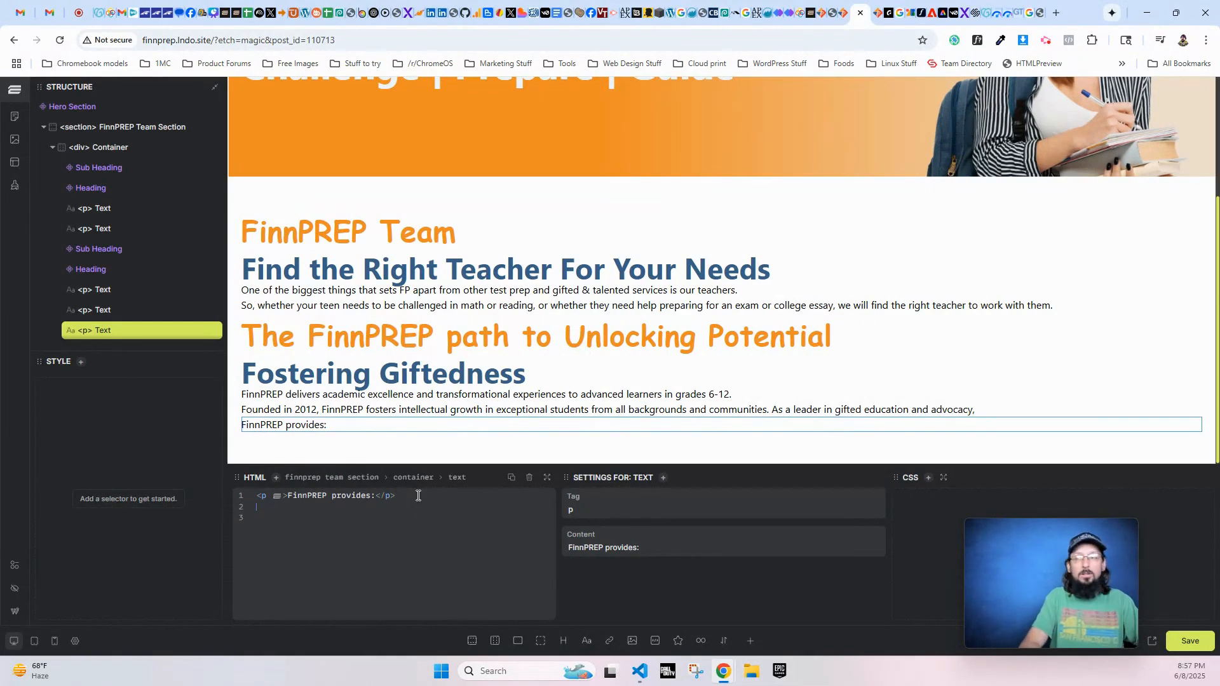
text(ul)
key(Tab)
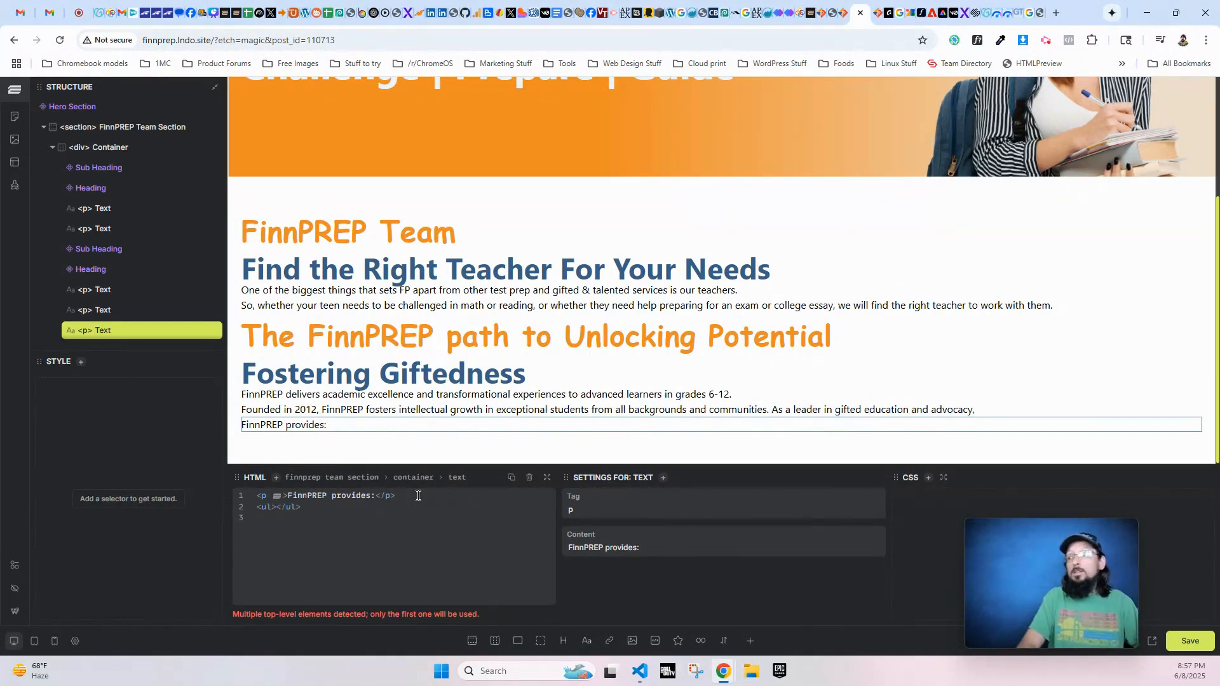
key(Return)
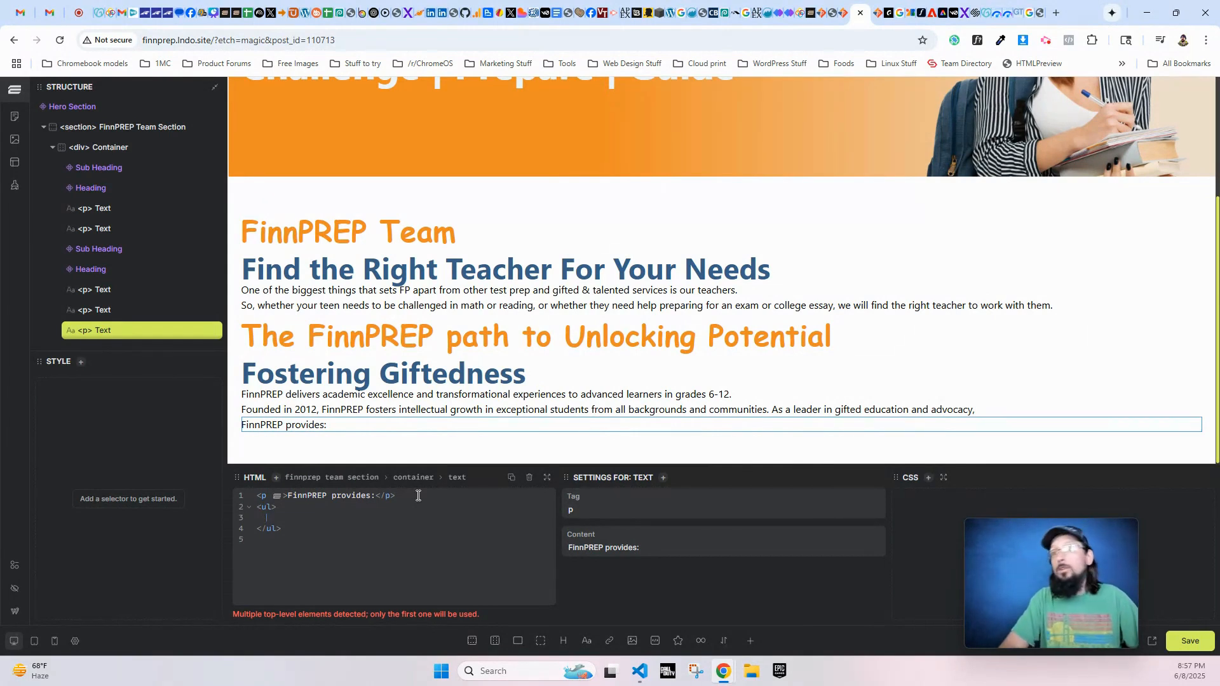
text(li)
key(Tab)
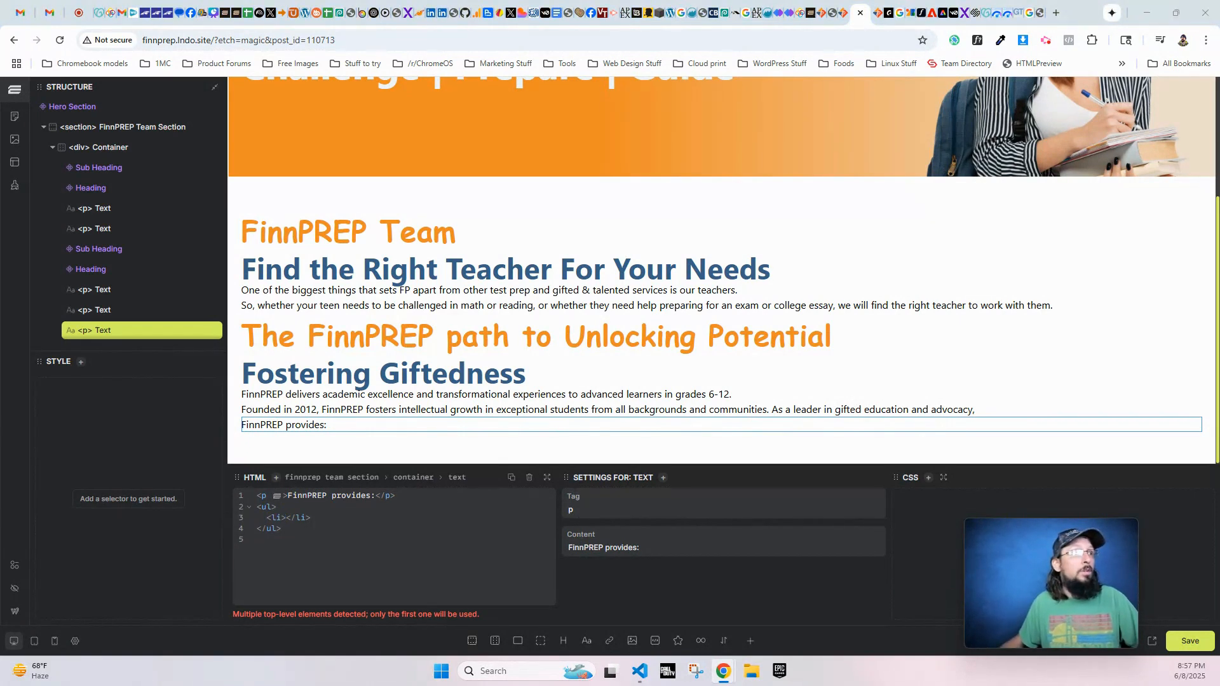
click(338, 513)
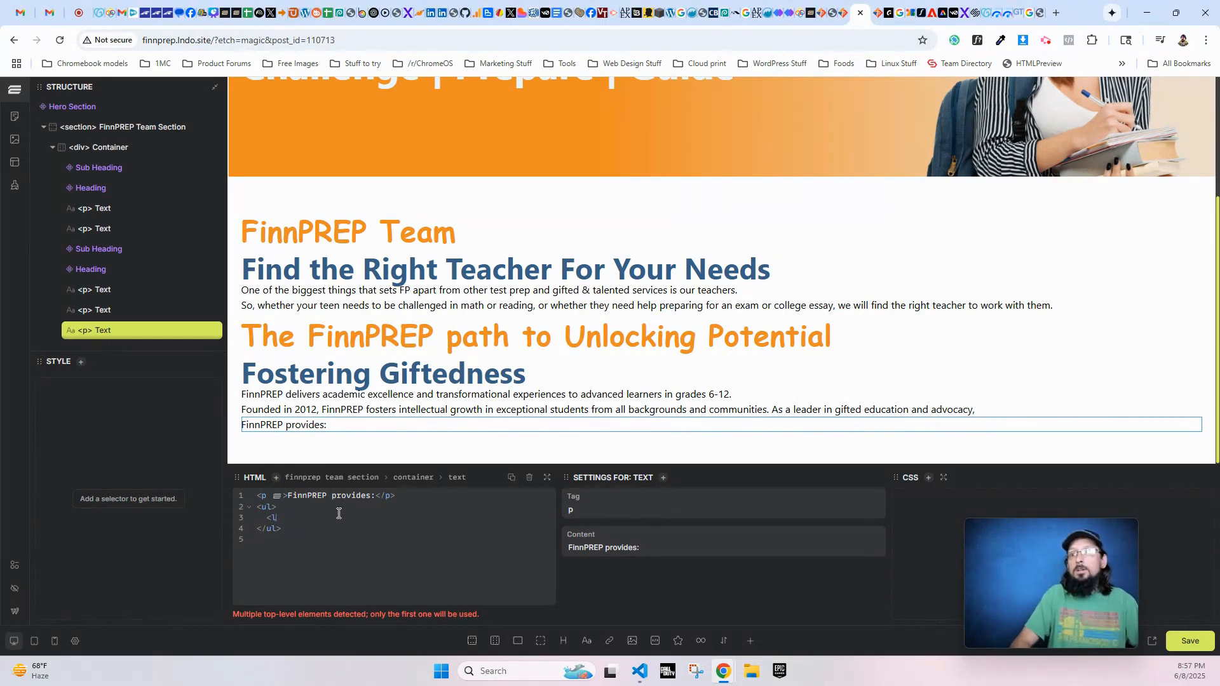
text(li*3)
key(Tab)
- Fill the three list items with "Advanced on campus courses often not found in school", "Personalized instruction" and "An inclusive community of peers who share a passion for learning"
text(Advanced on campus courses often not found in school)
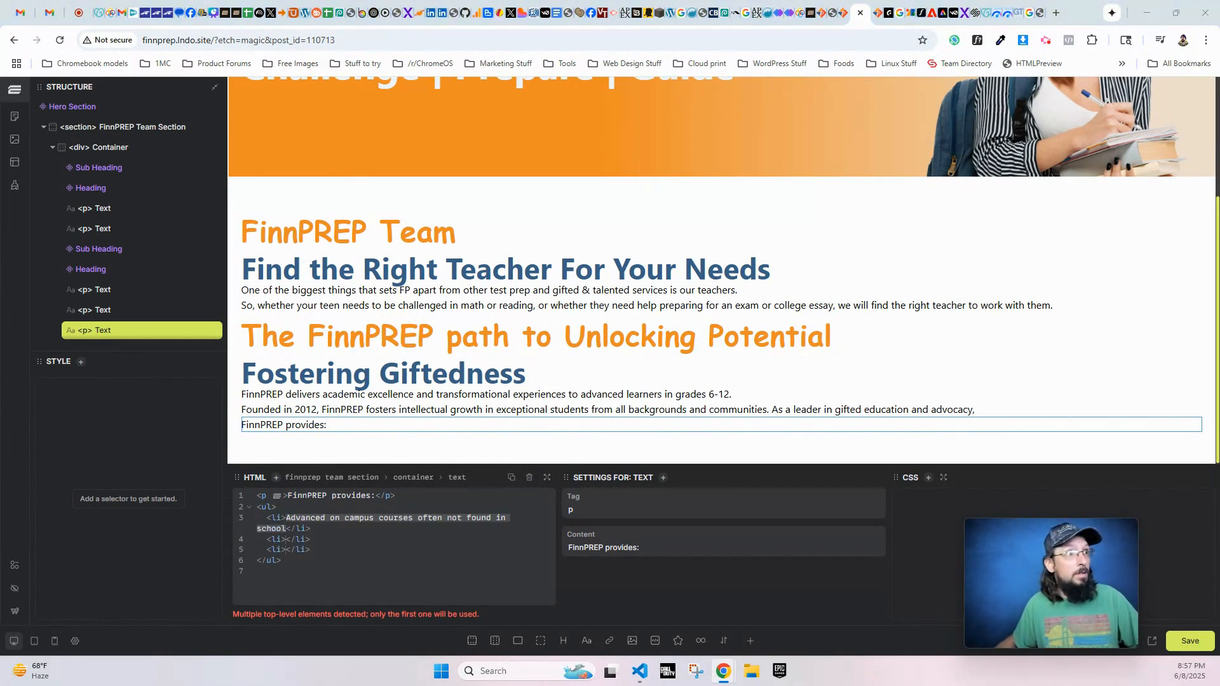
click(286, 539)
text(Personalized instruction)
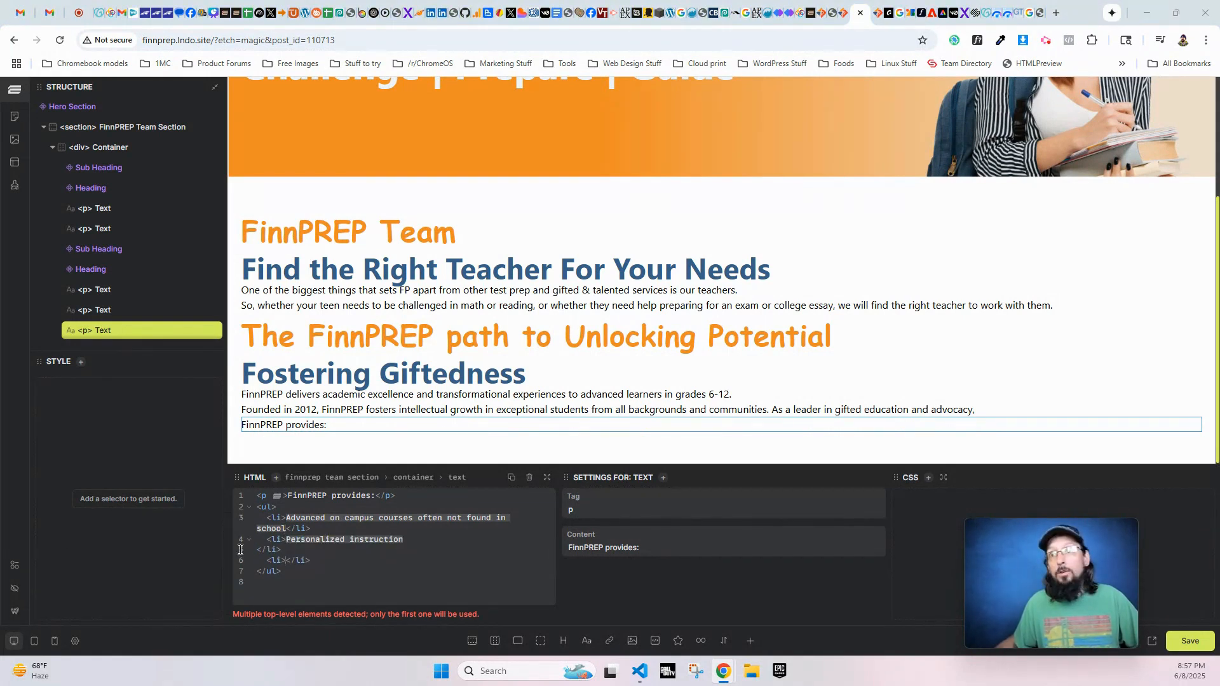
click(286, 561)
text(An inclusive community of peers who share a passion for learning)
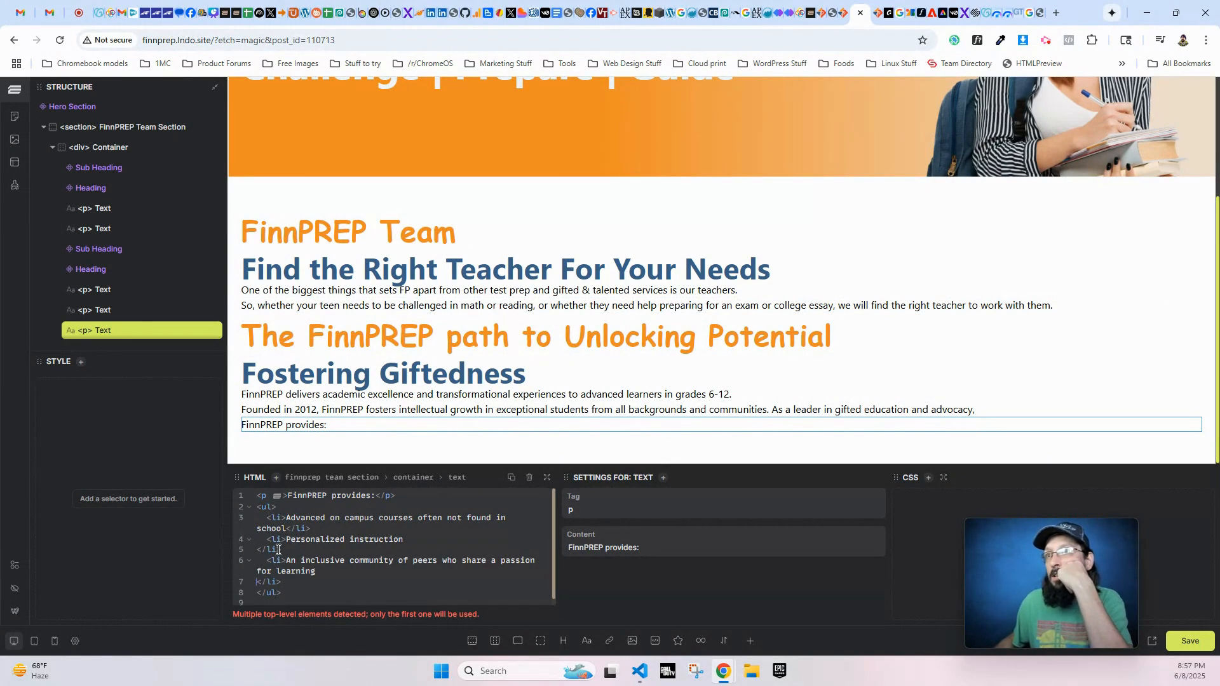
- Widen the HTML editor and remove the stray line breaks before the closing tags of the second and third list items
drag(284, 593, 249, 494)
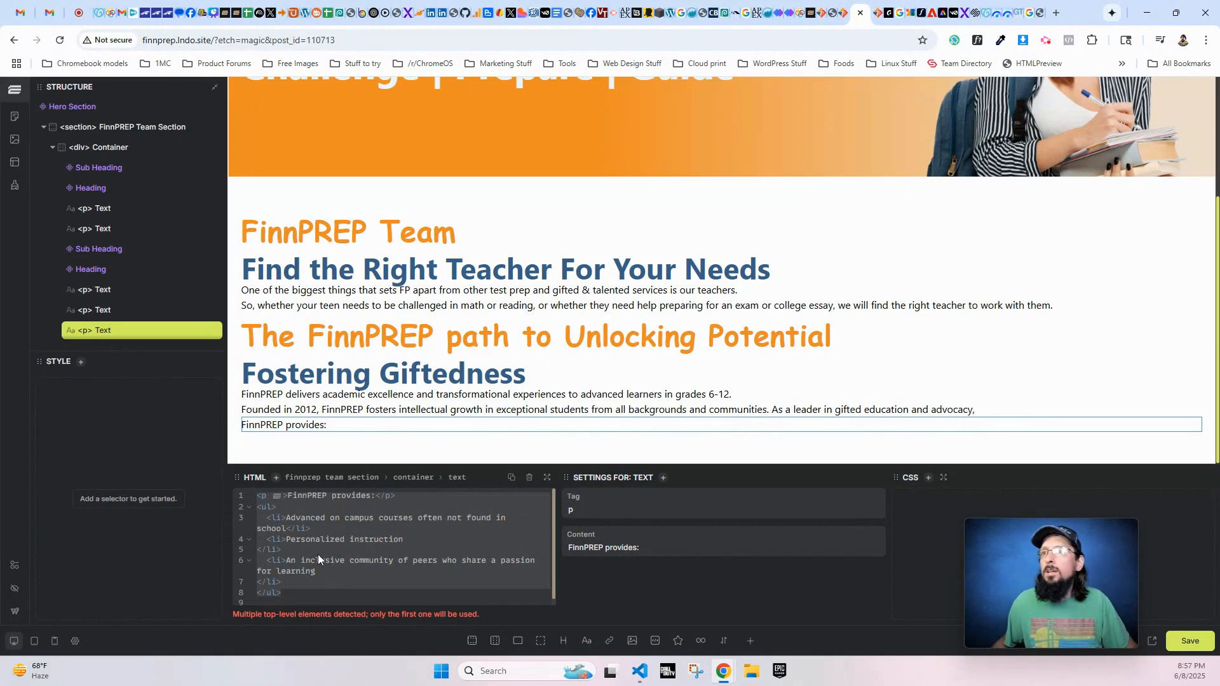
click(284, 593)
drag(264, 516, 281, 582)
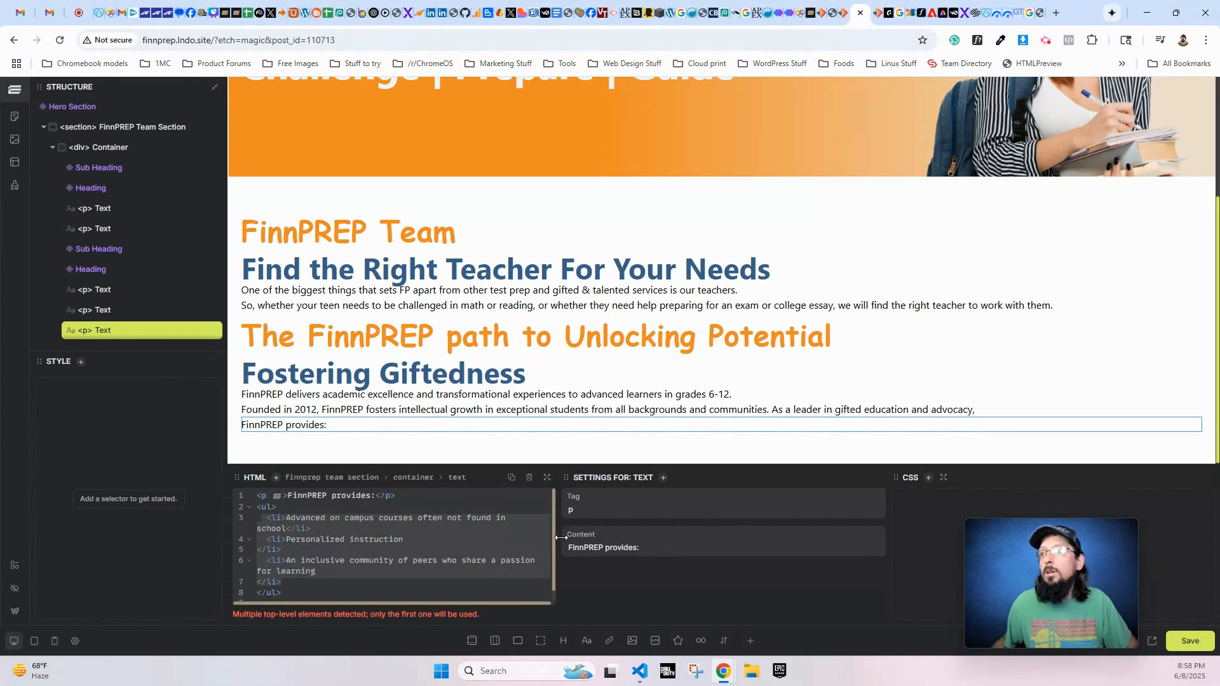
drag(555, 538, 666, 528)
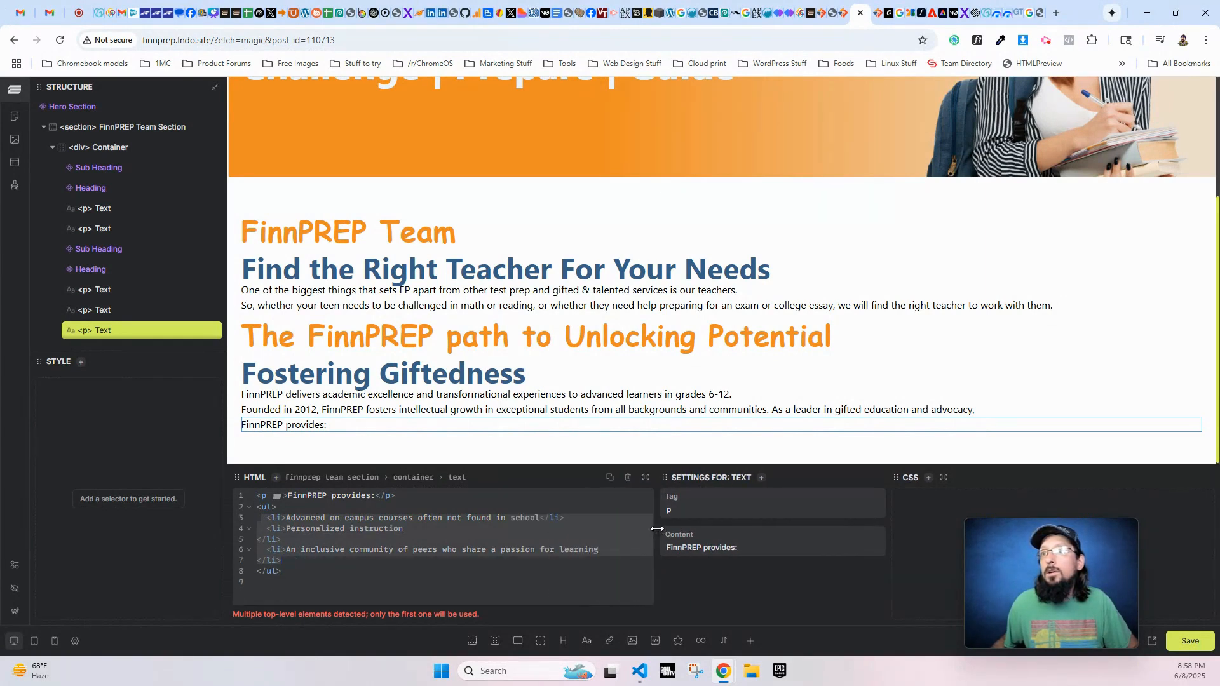
click(279, 557)
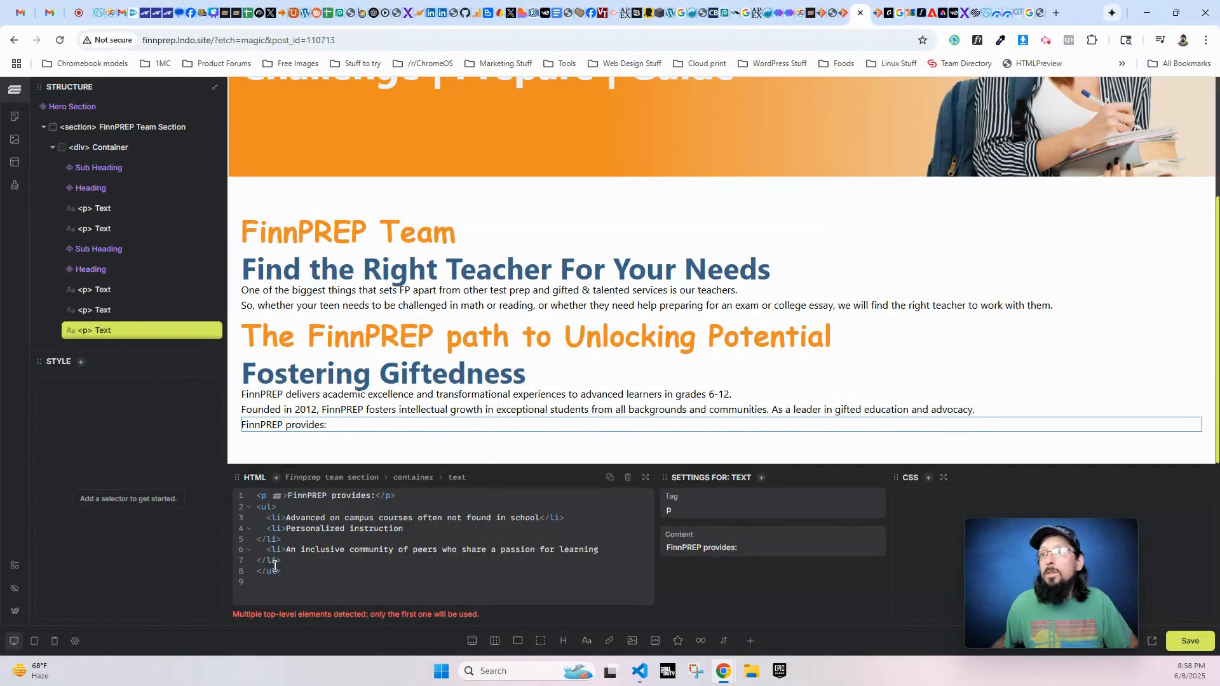
click(254, 540)
key(BackSpace)
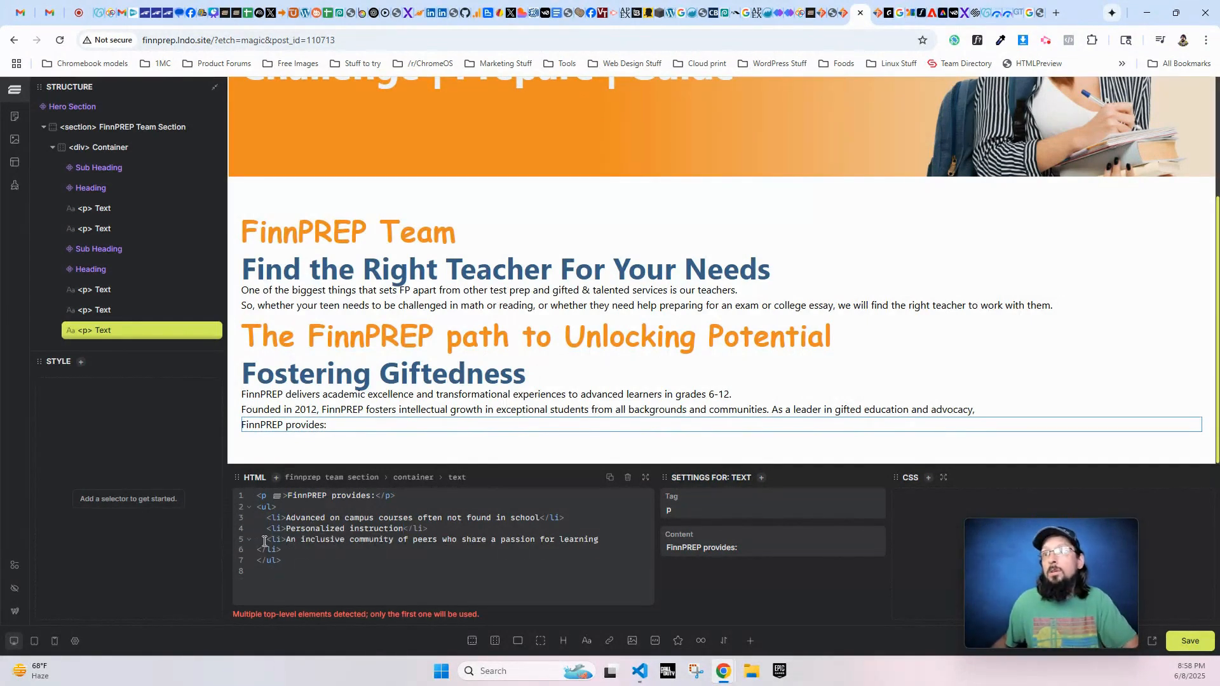
click(258, 549)
key(BackSpace)
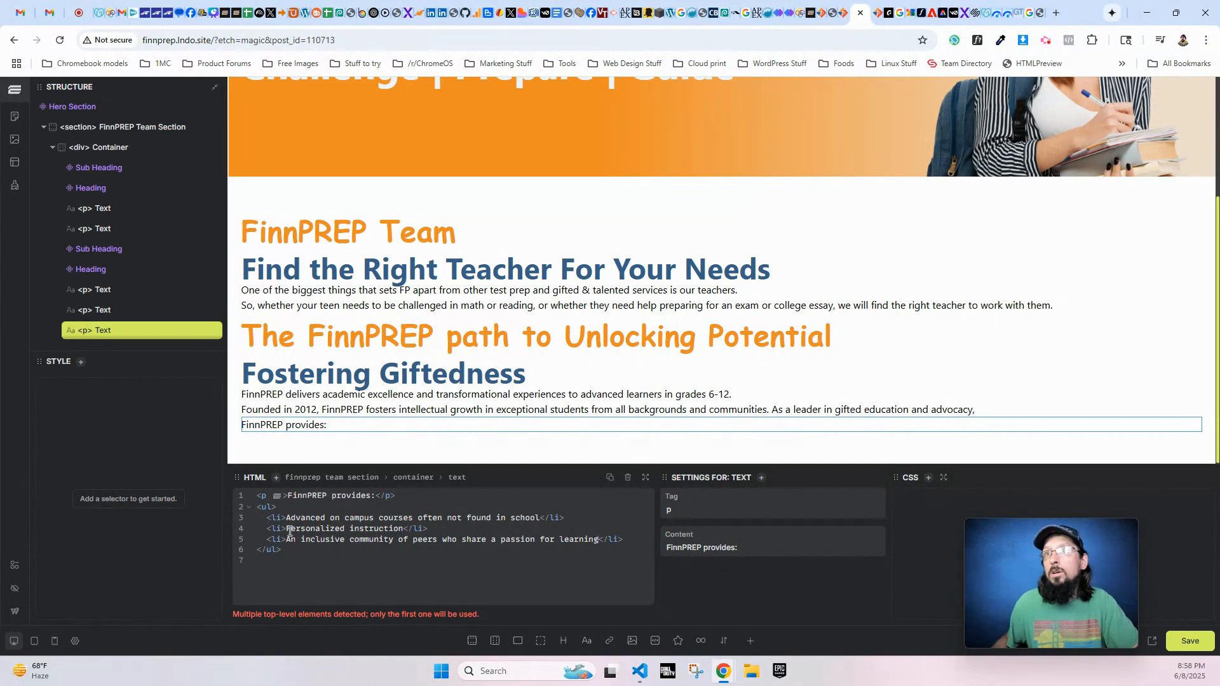
- Copy the complete unordered list markup, and save and reload the page in the builder
scroll(104, 311, down, 1)
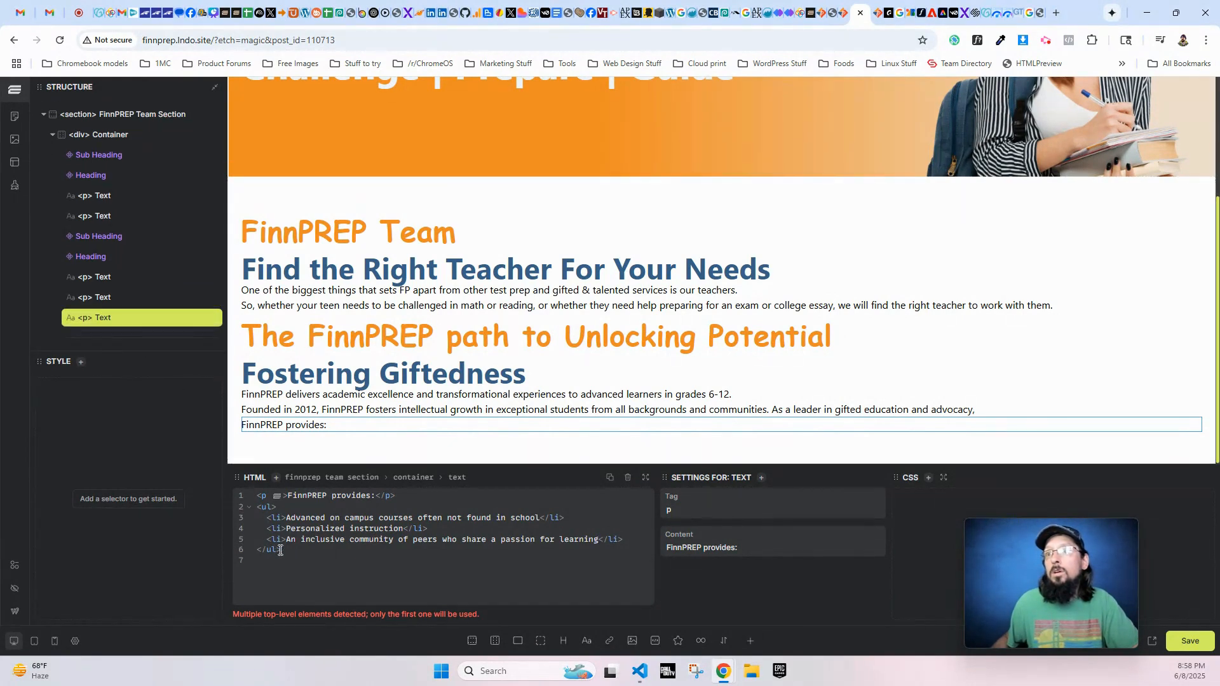
drag(283, 551, 255, 506)
key(ctrl+c)
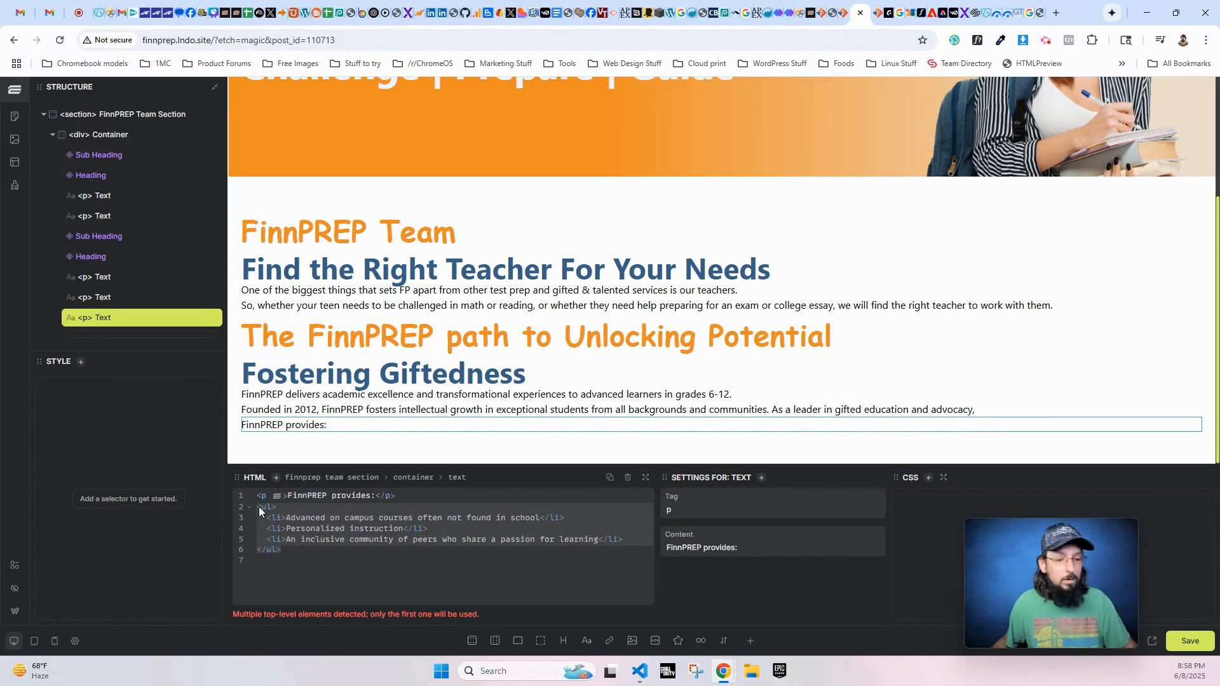
click(1192, 644)
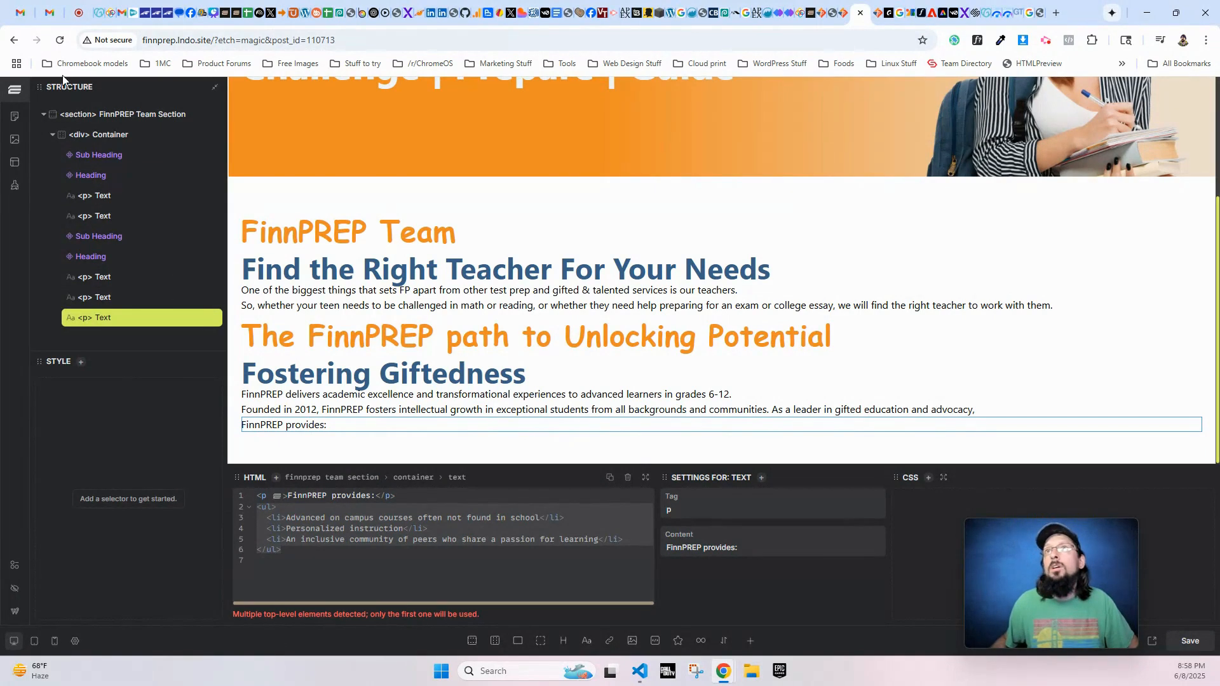
click(60, 40)
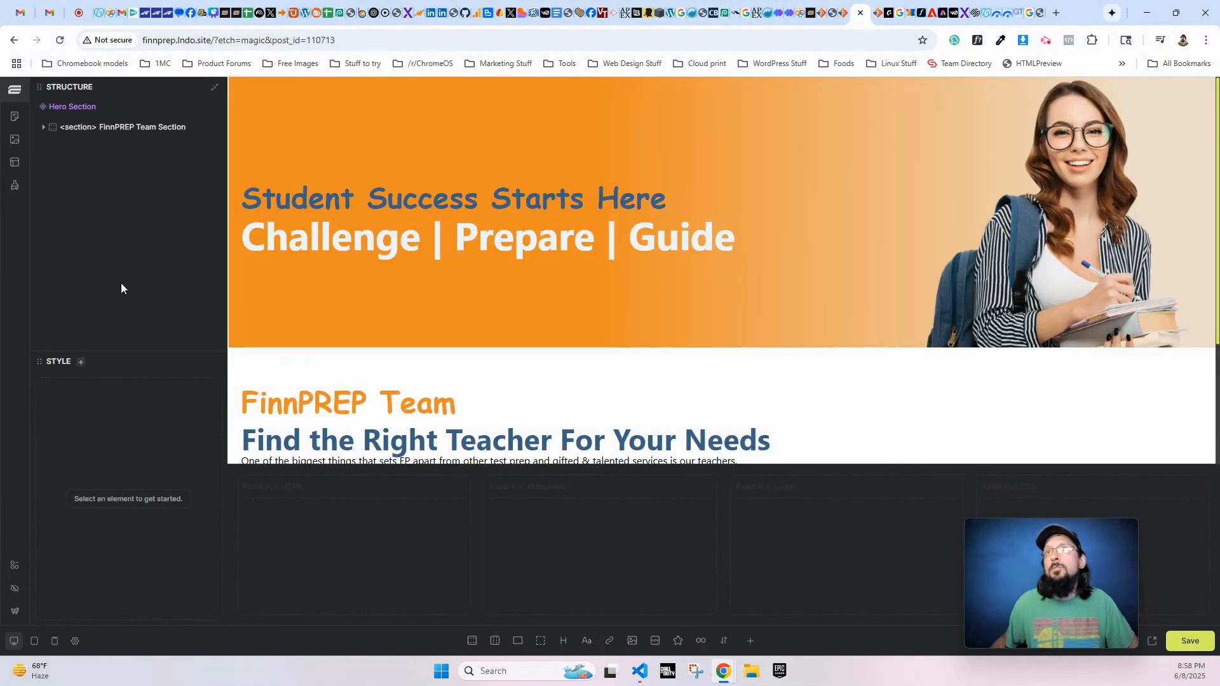
- Paste the unordered list below the "FinnPREP provides:" paragraph in the HTML of the FinnPREP Team Section
click(44, 128)
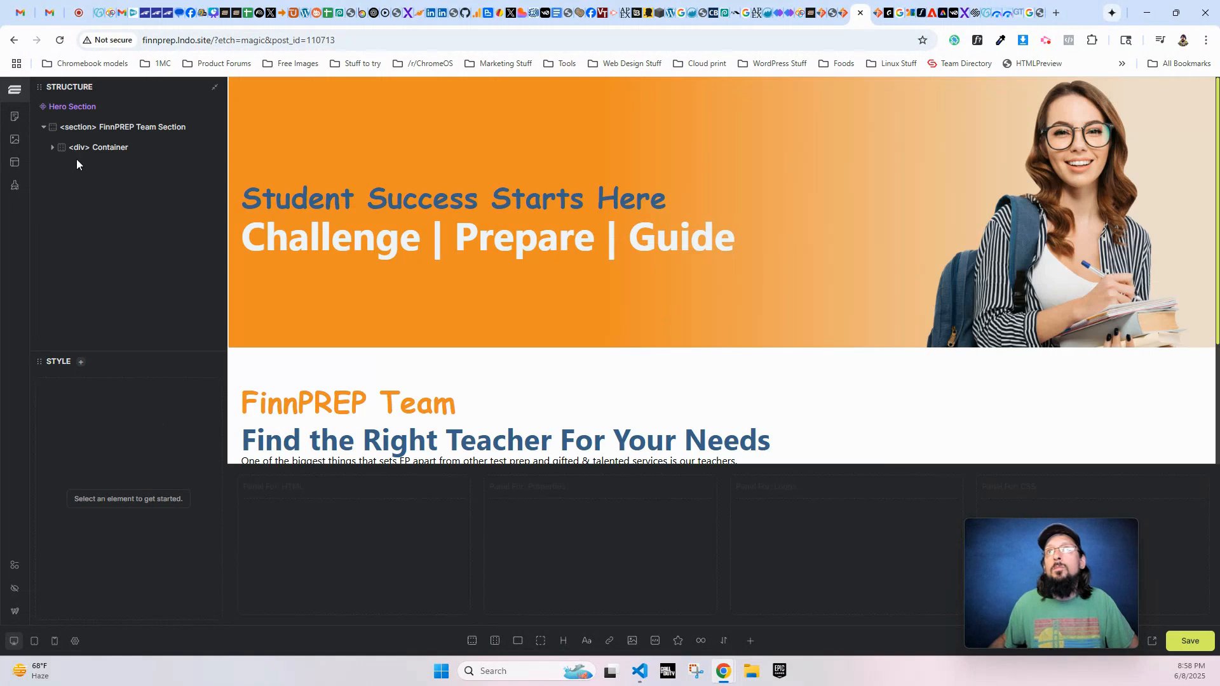
click(52, 147)
scroll(83, 305, down, 1)
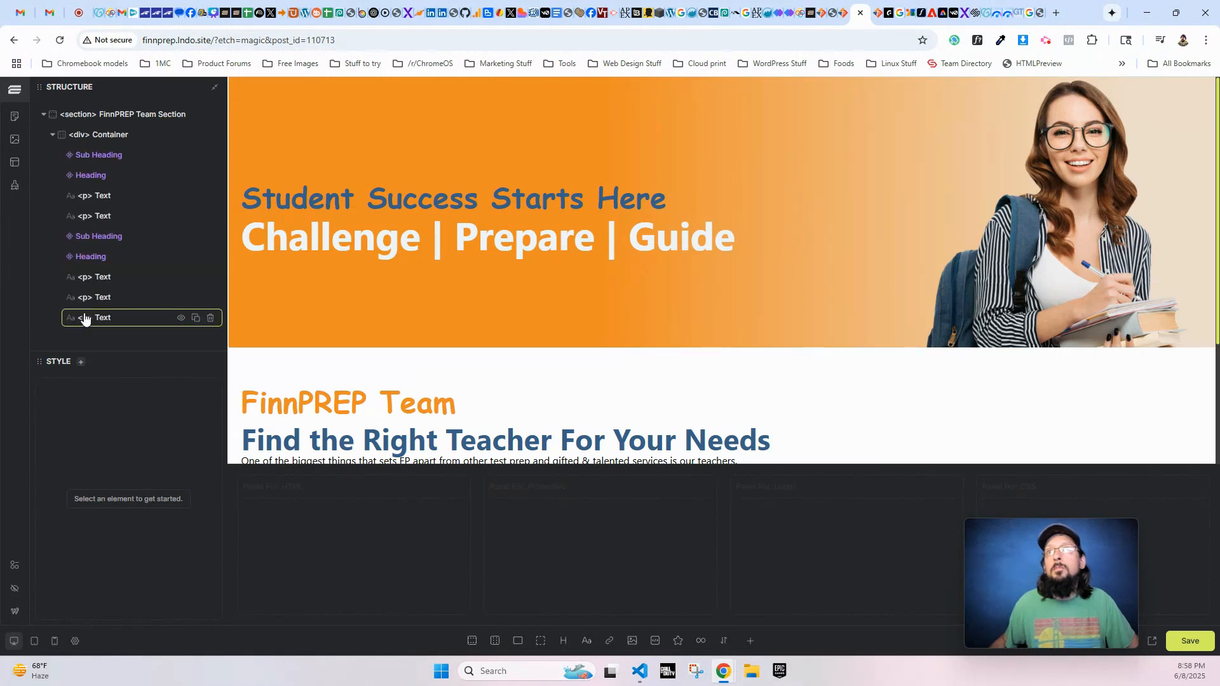
click(84, 319)
click(97, 119)
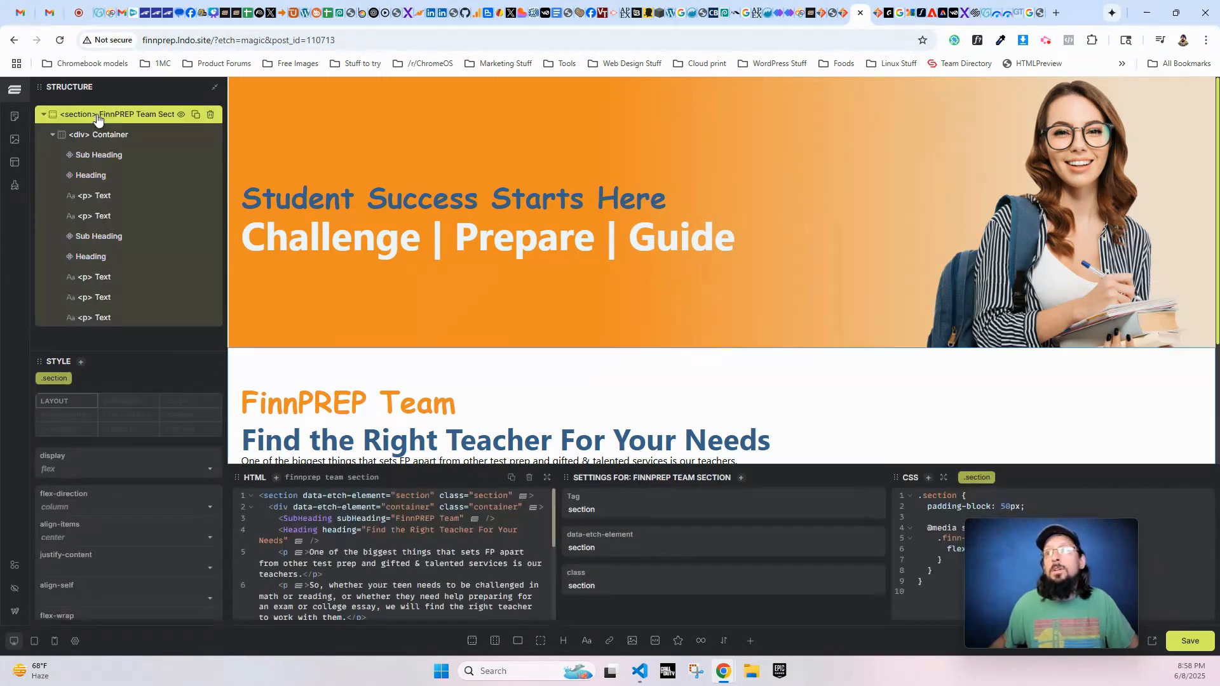
scroll(350, 546, down, 4)
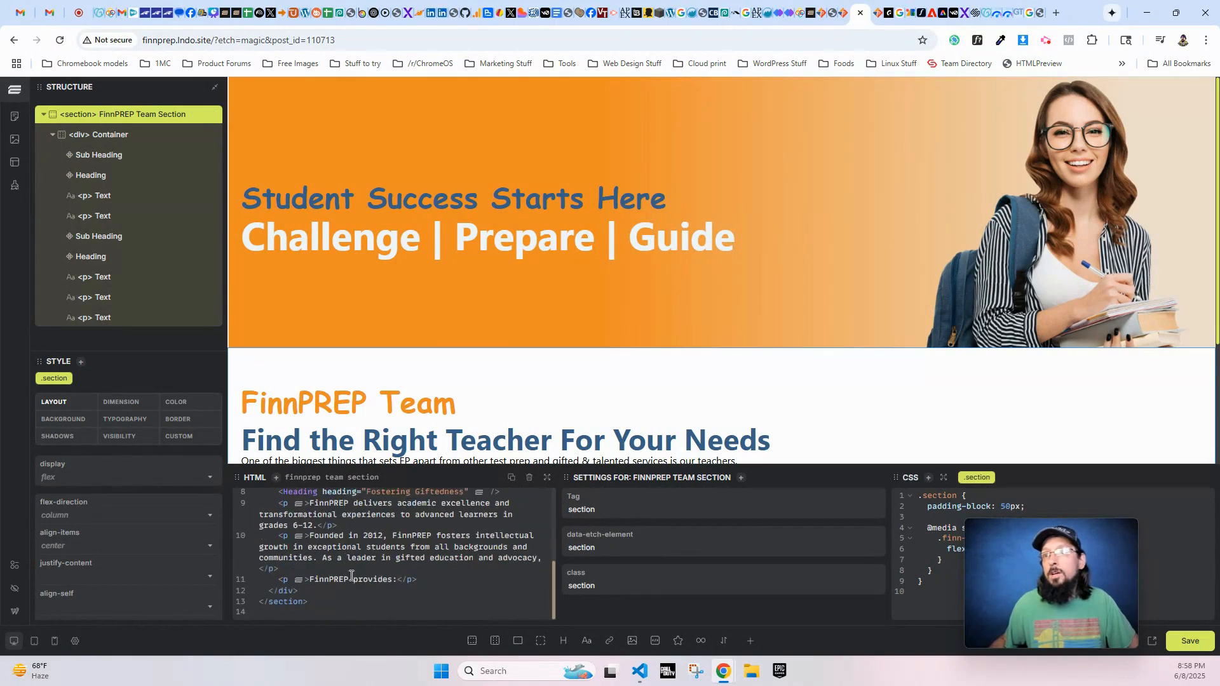
scroll(295, 562, up, 4)
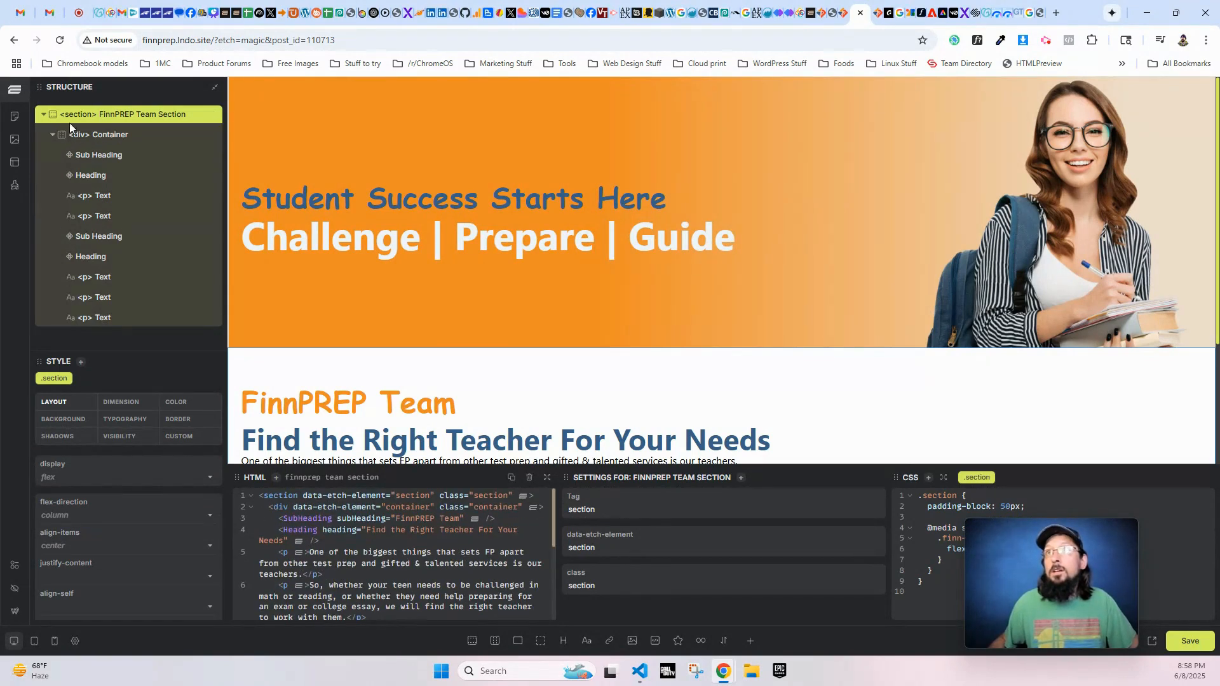
scroll(403, 575, down, 4)
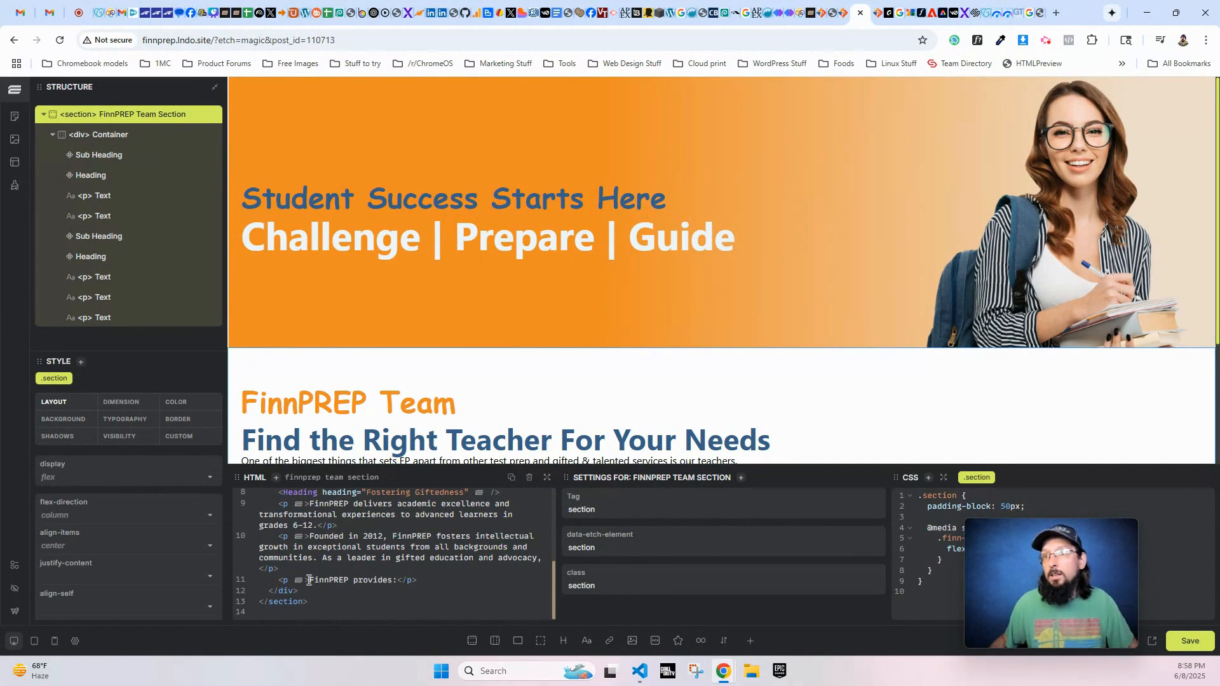
click(434, 580)
key(Return)
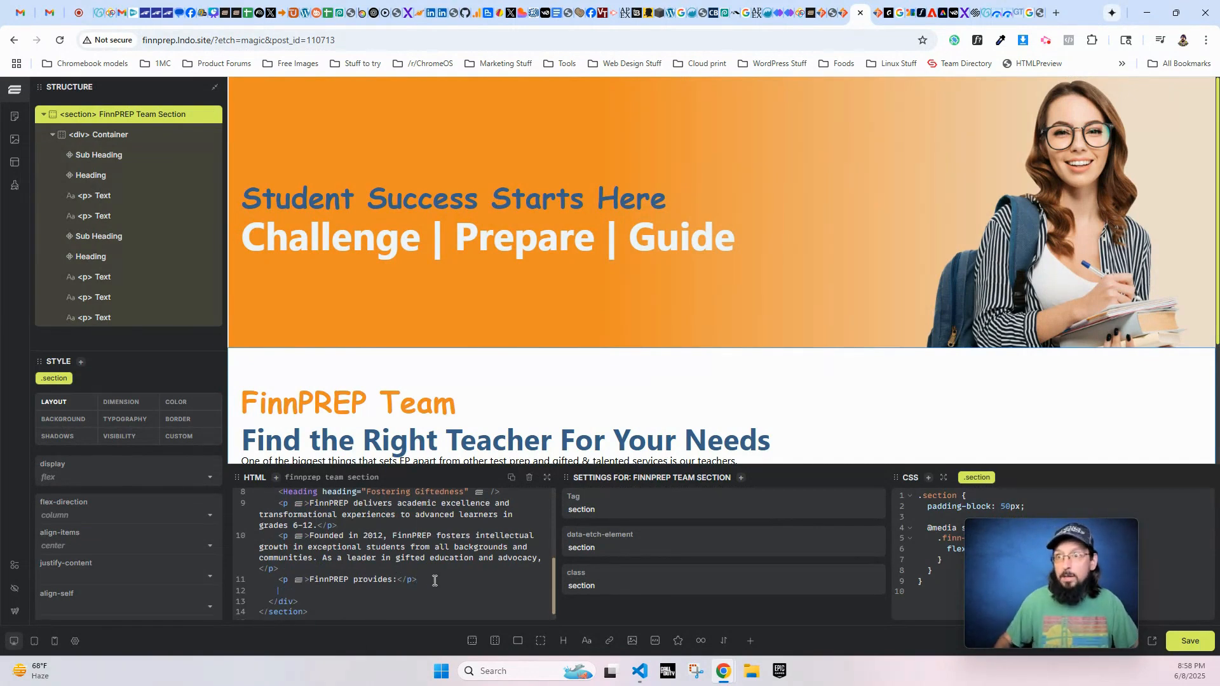
key(ctrl+v)
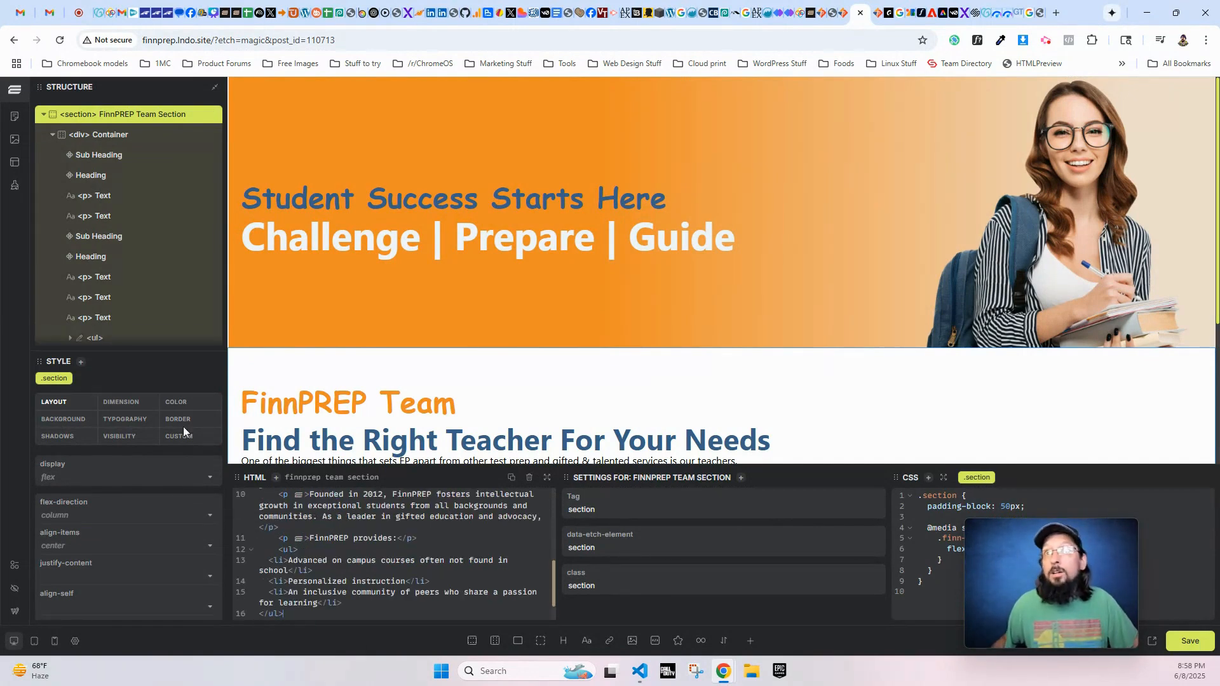
- Check the new list in the structure and the page preview, and save the page
scroll(44, 293, down, 1)
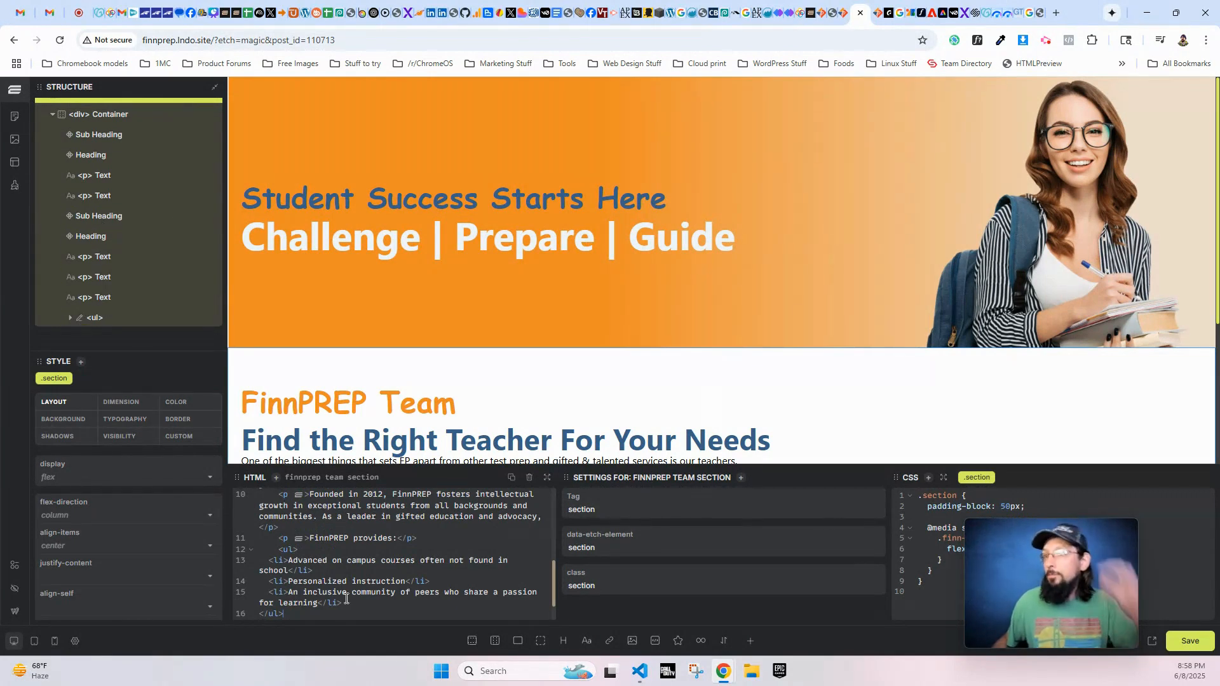
scroll(356, 400, down, 3)
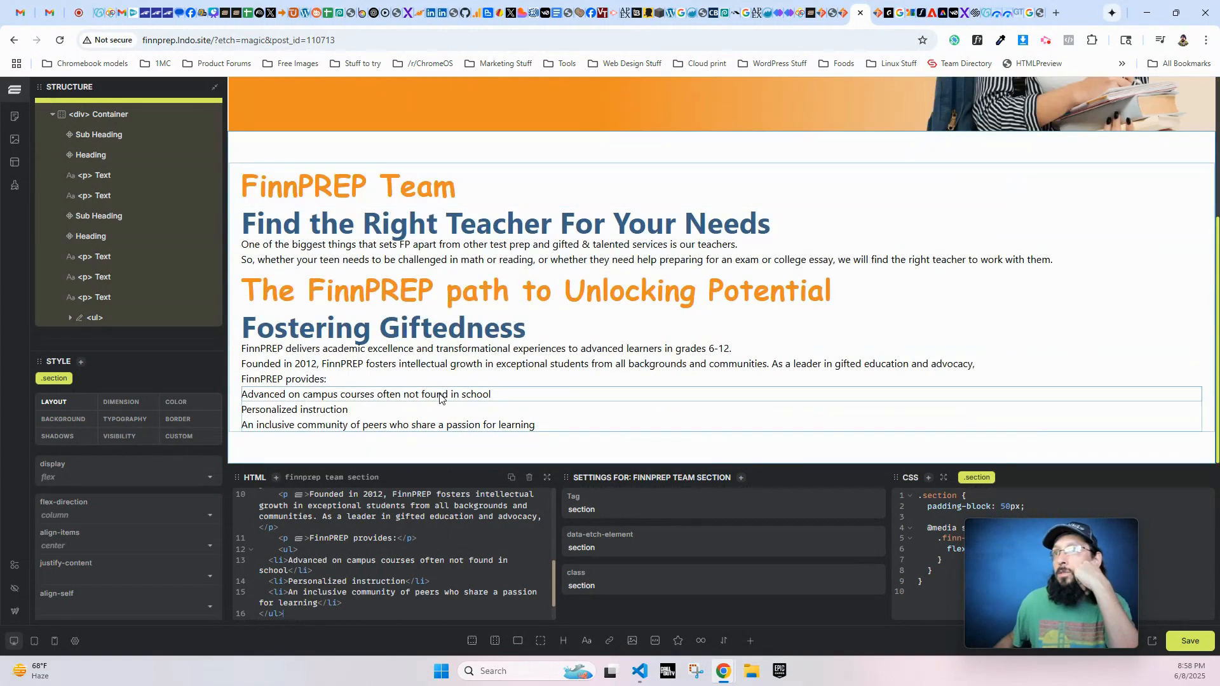
click(1190, 641)
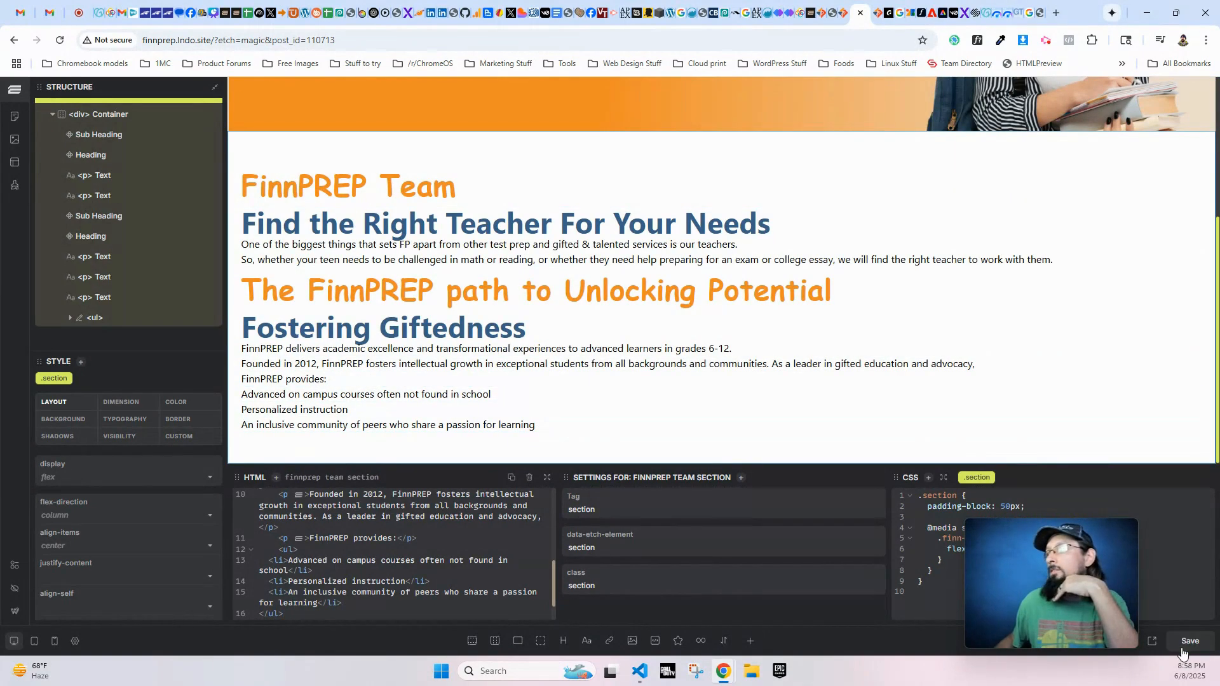
- Switch to the front-end About Us page and examine the styling of its sub headings, headings, paragraphs and bullet list
click(877, 13)
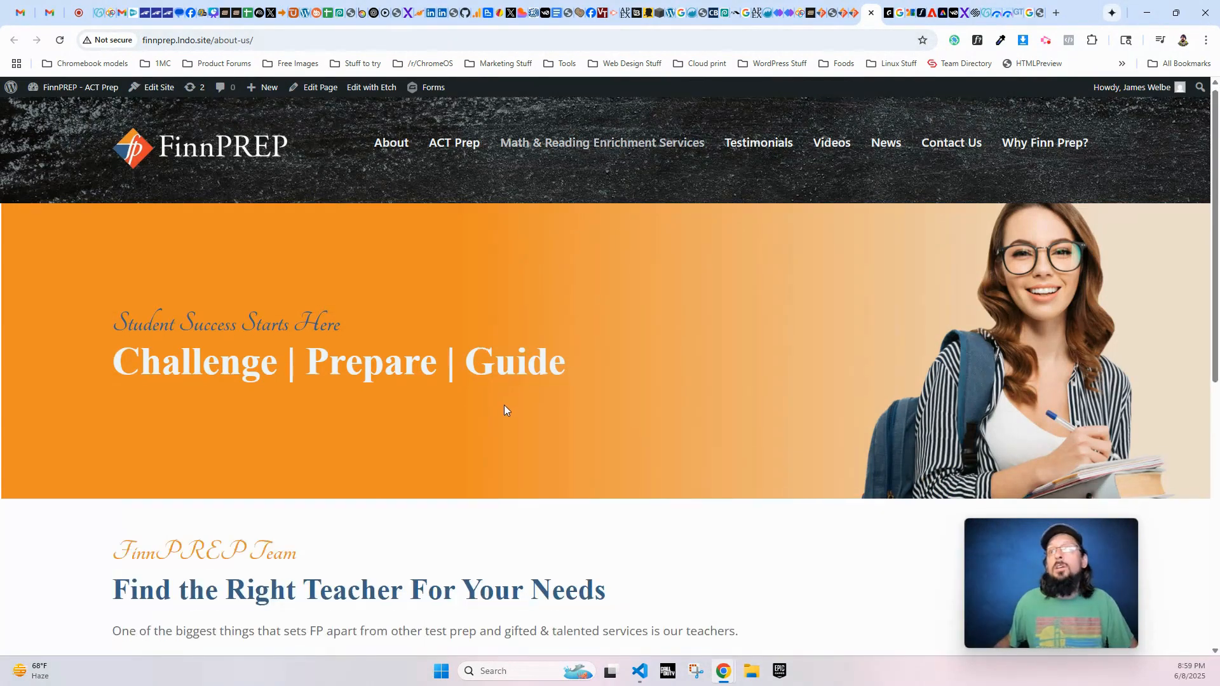
scroll(508, 406, down, 5)
scroll(502, 400, down, 3)
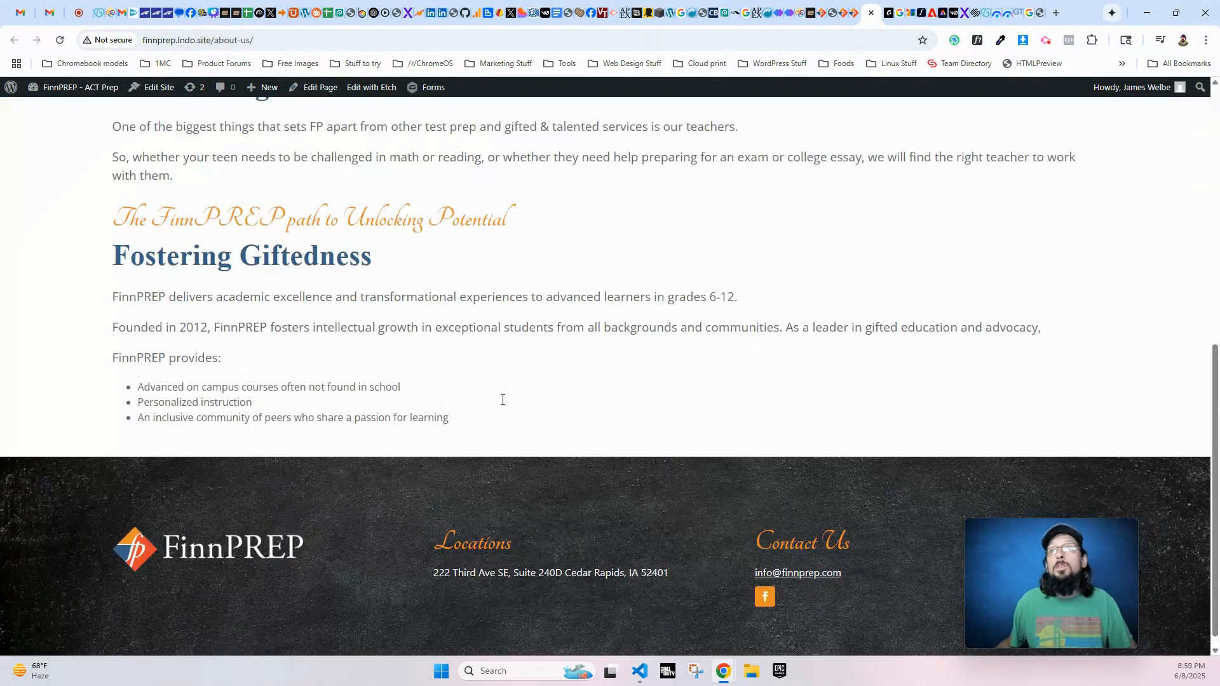
scroll(504, 405, up, 2)
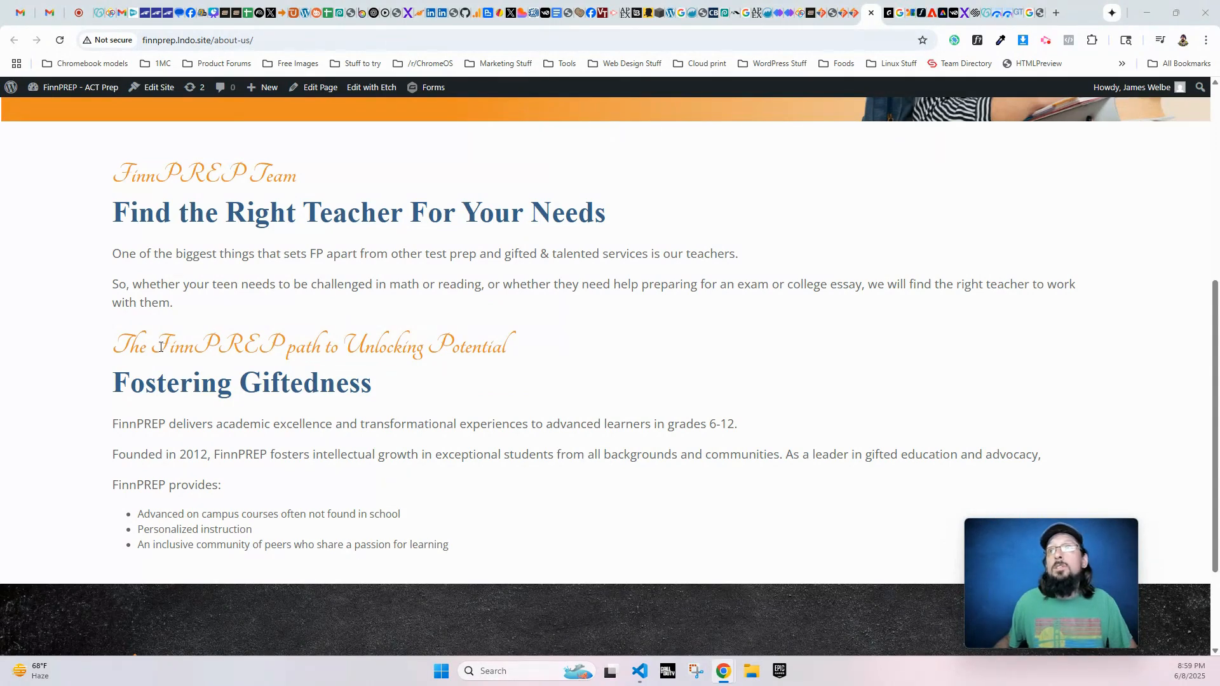
drag(114, 344, 506, 335)
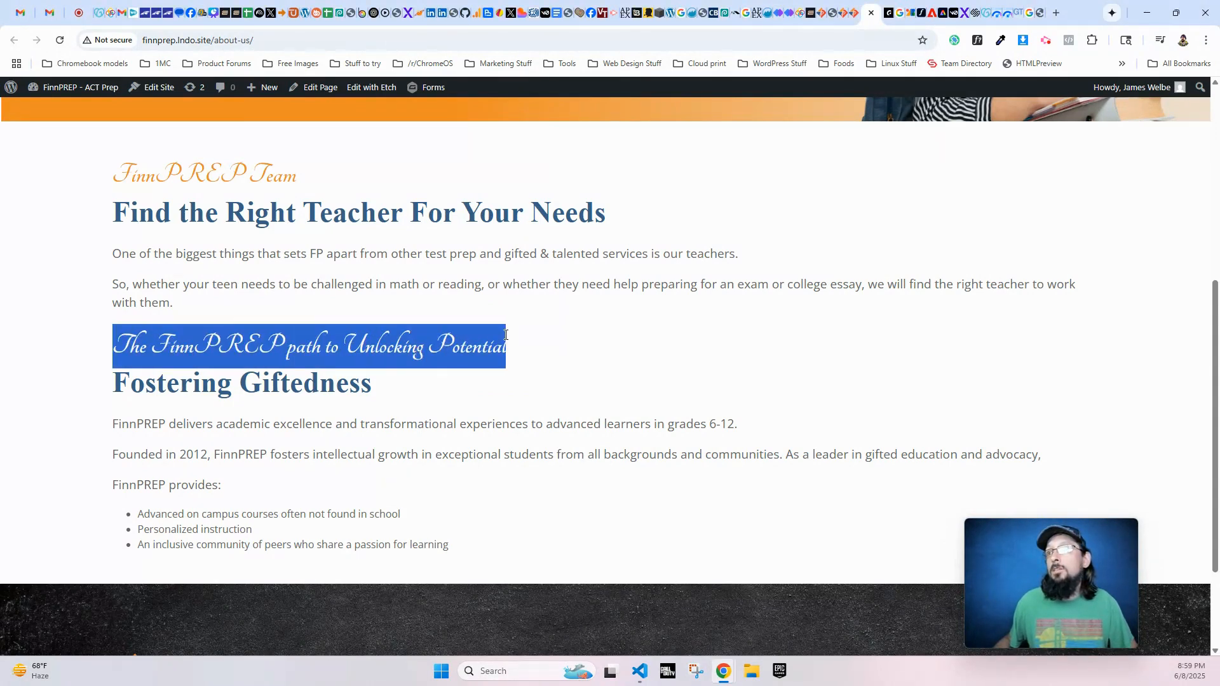
click(214, 401)
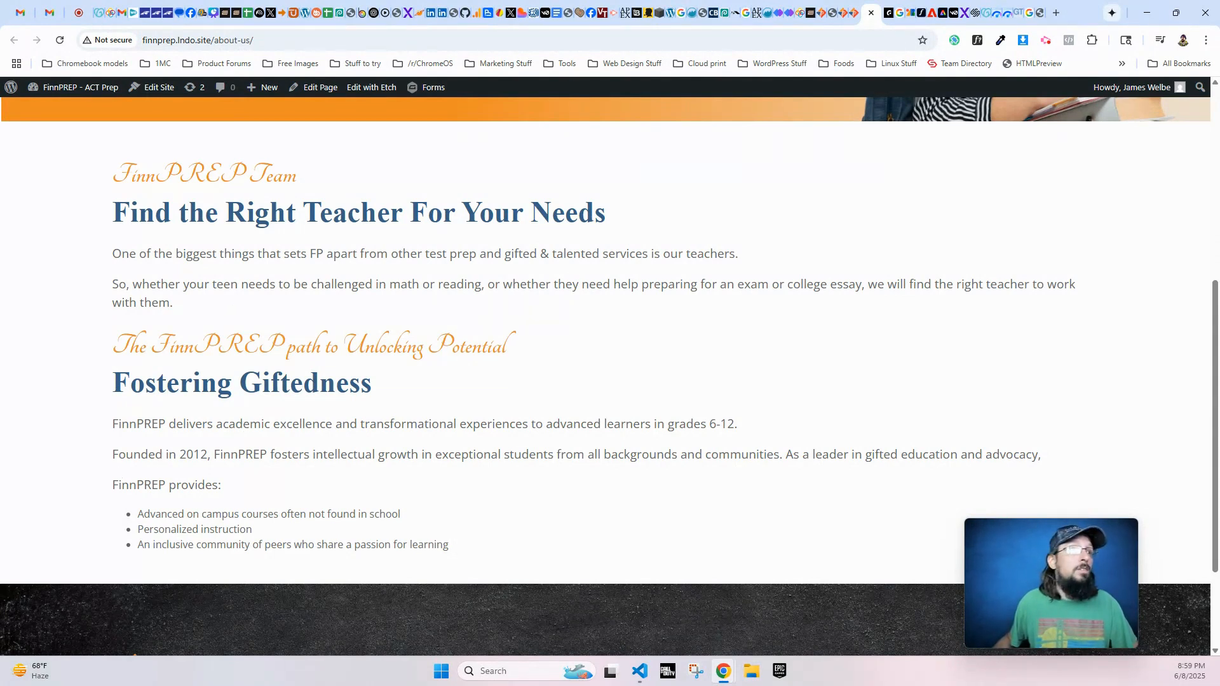
drag(126, 250, 728, 250)
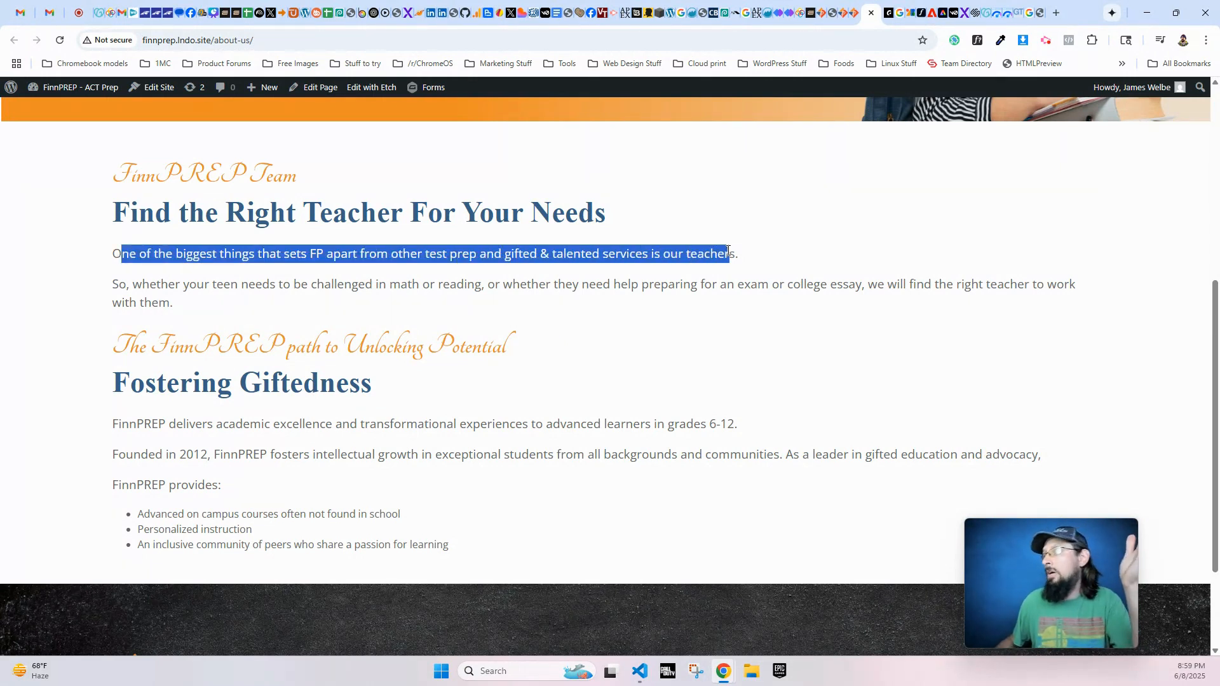
- Examine the front-end page's paragraph text, second sub heading and "Fostering Giftedness" heading down to the footer
drag(464, 284, 333, 285)
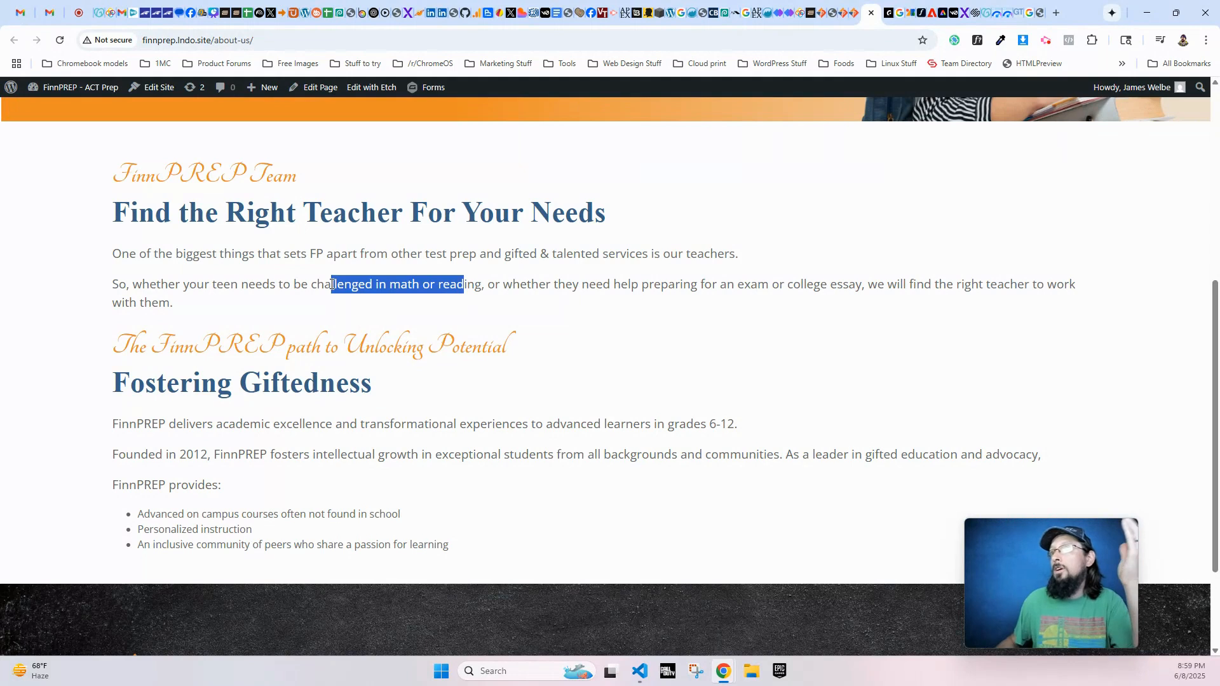
click(244, 280)
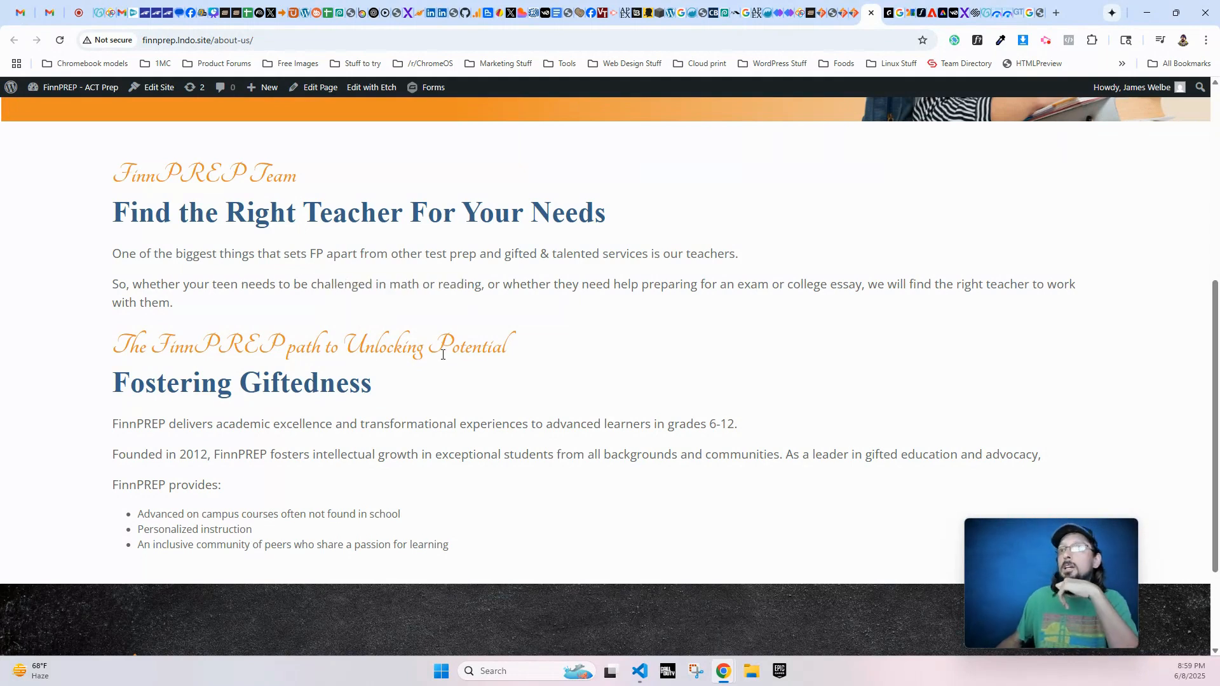
drag(452, 346, 161, 346)
drag(319, 383, 169, 374)
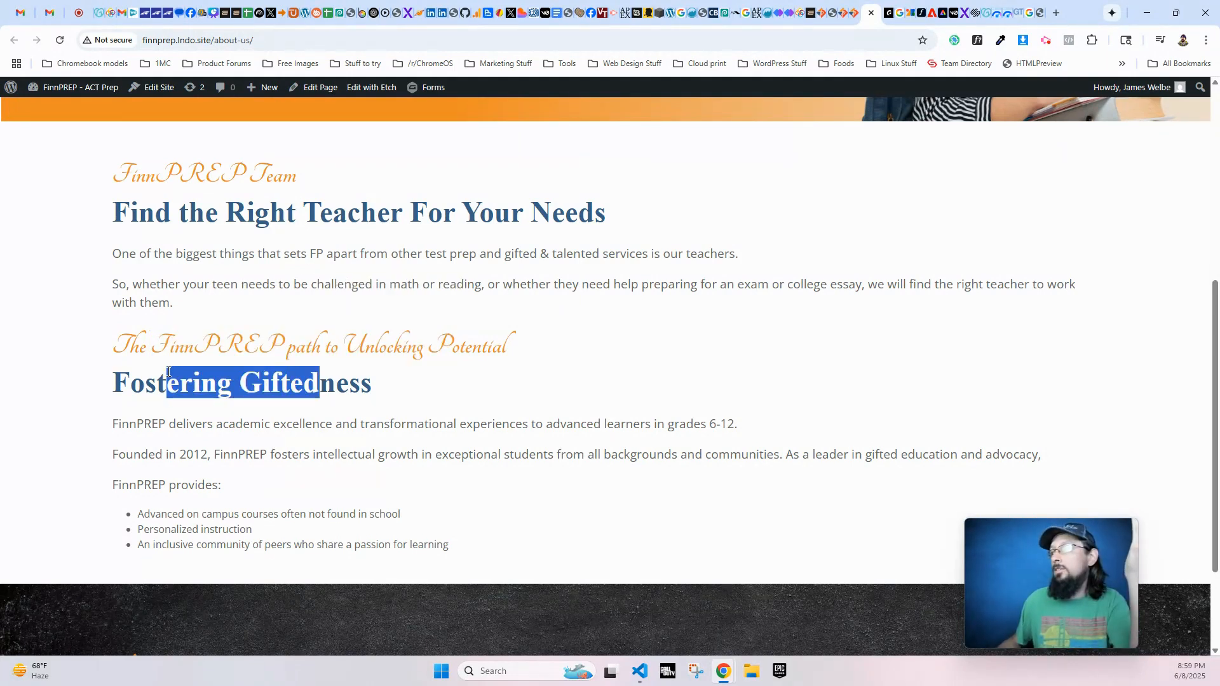
click(294, 265)
scroll(299, 286, down, 2)
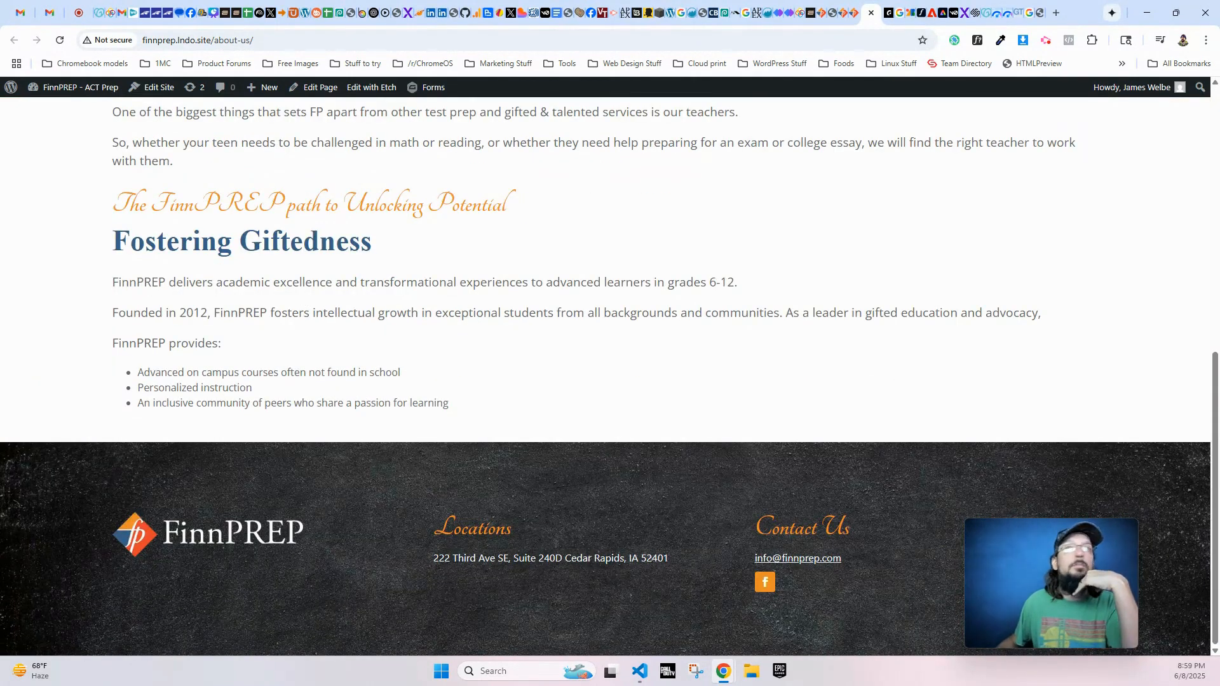
- Return to the Etch builder and add a section with an inner container below the FinnPREP Team Section
click(852, 12)
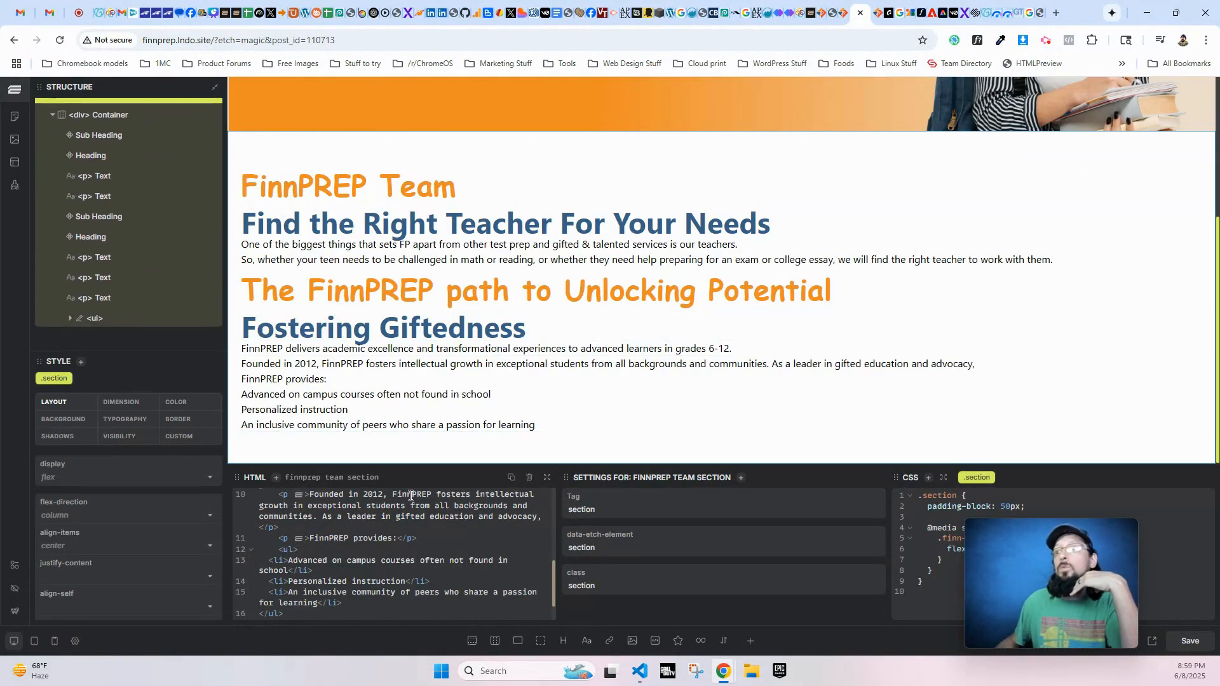
click(471, 640)
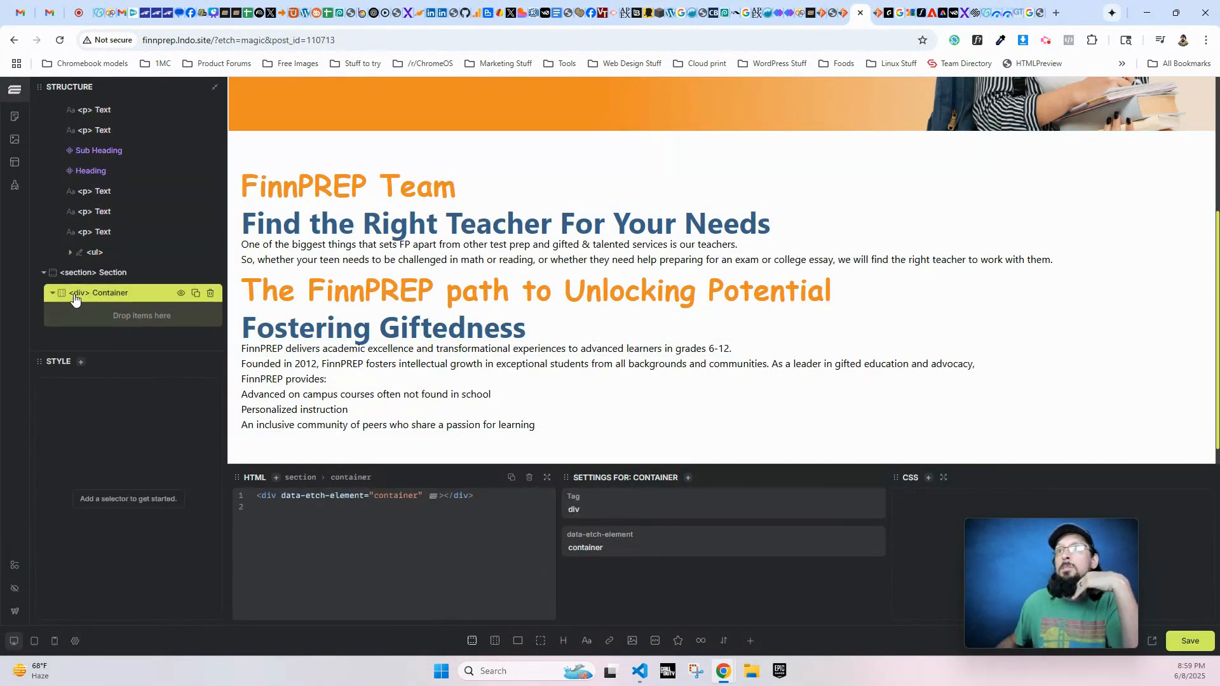
click(85, 273)
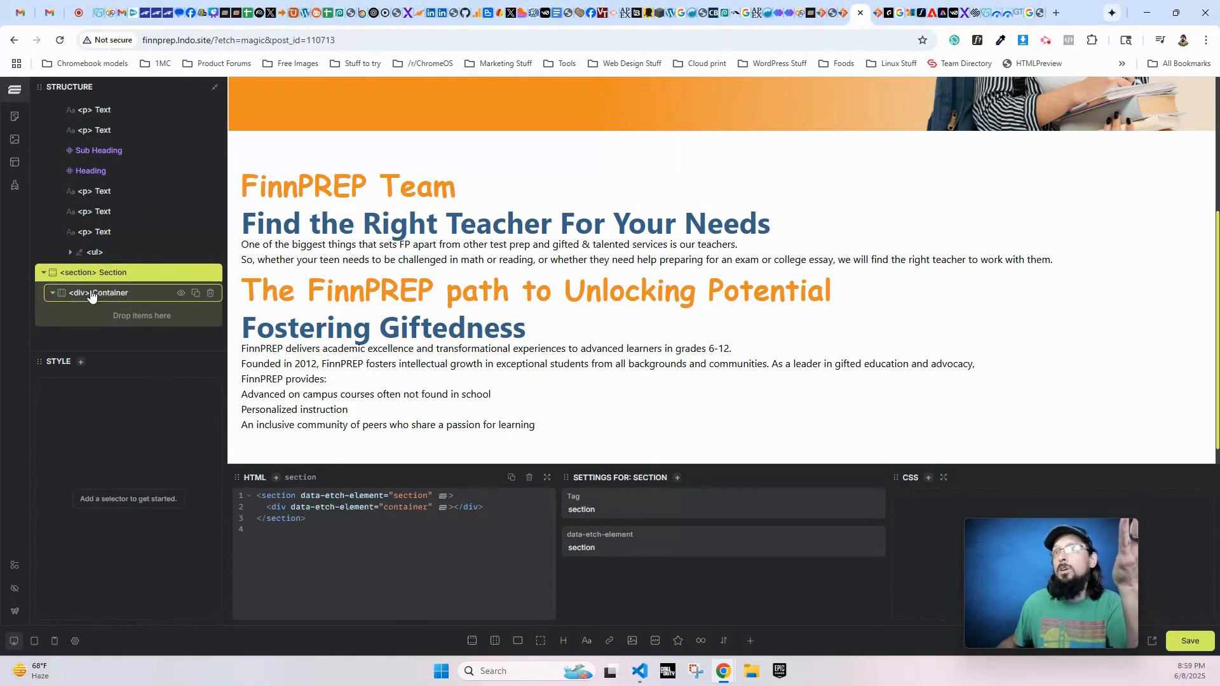
click(92, 297)
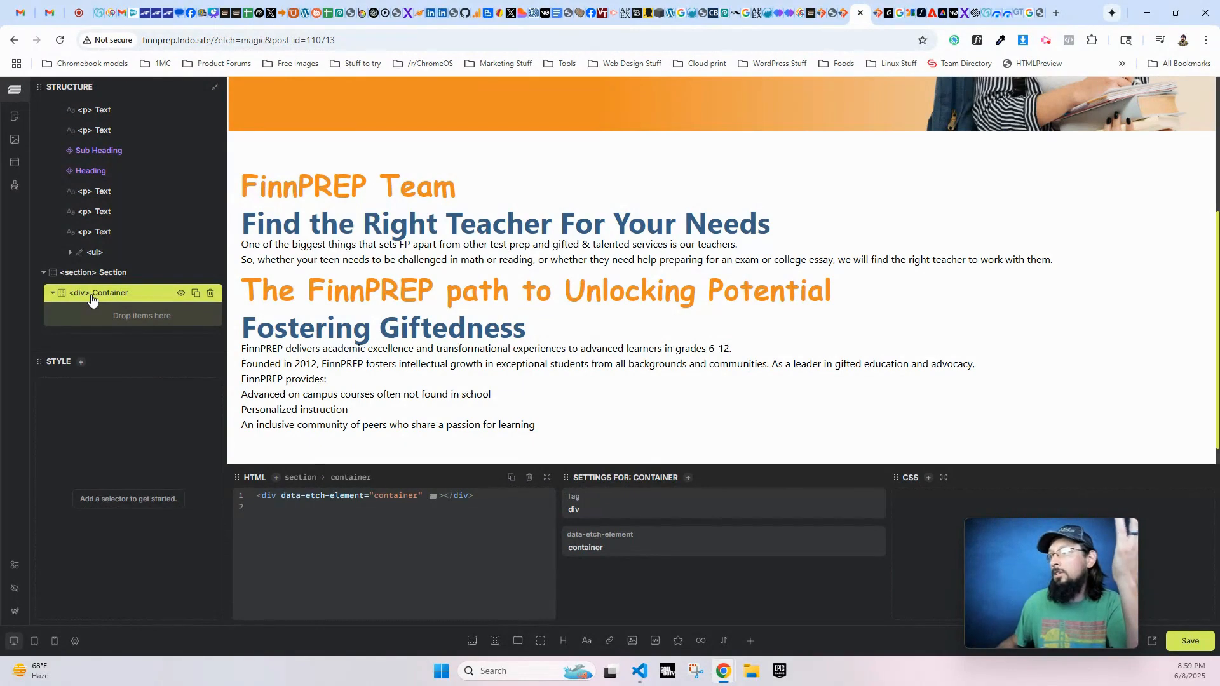
- Rename the newly added section as "FinnPREP Philosophy Section"
scroll(110, 253, up, 2)
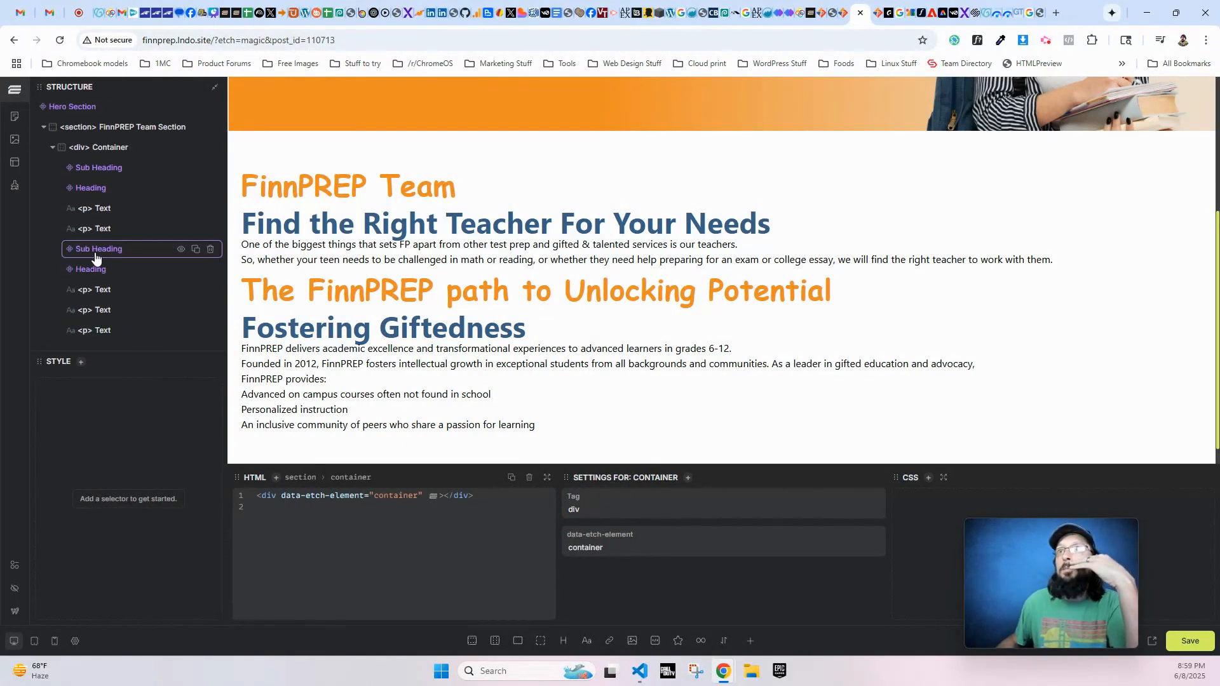
scroll(99, 323, down, 2)
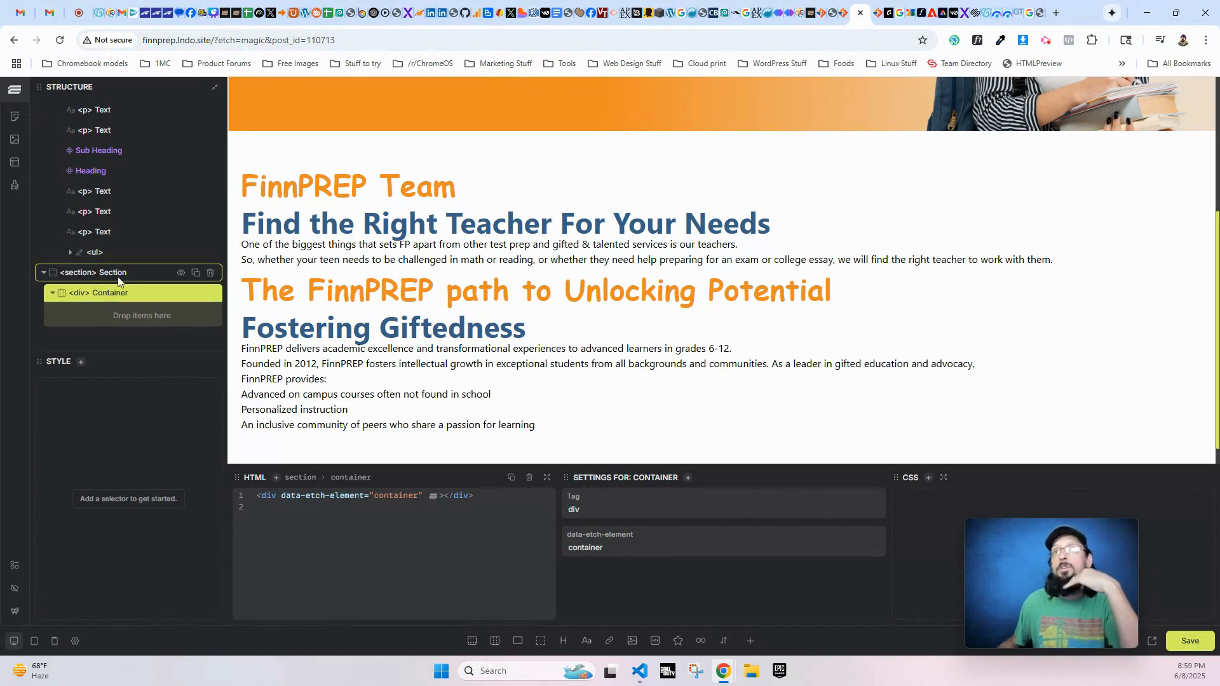
scroll(95, 254, up, 3)
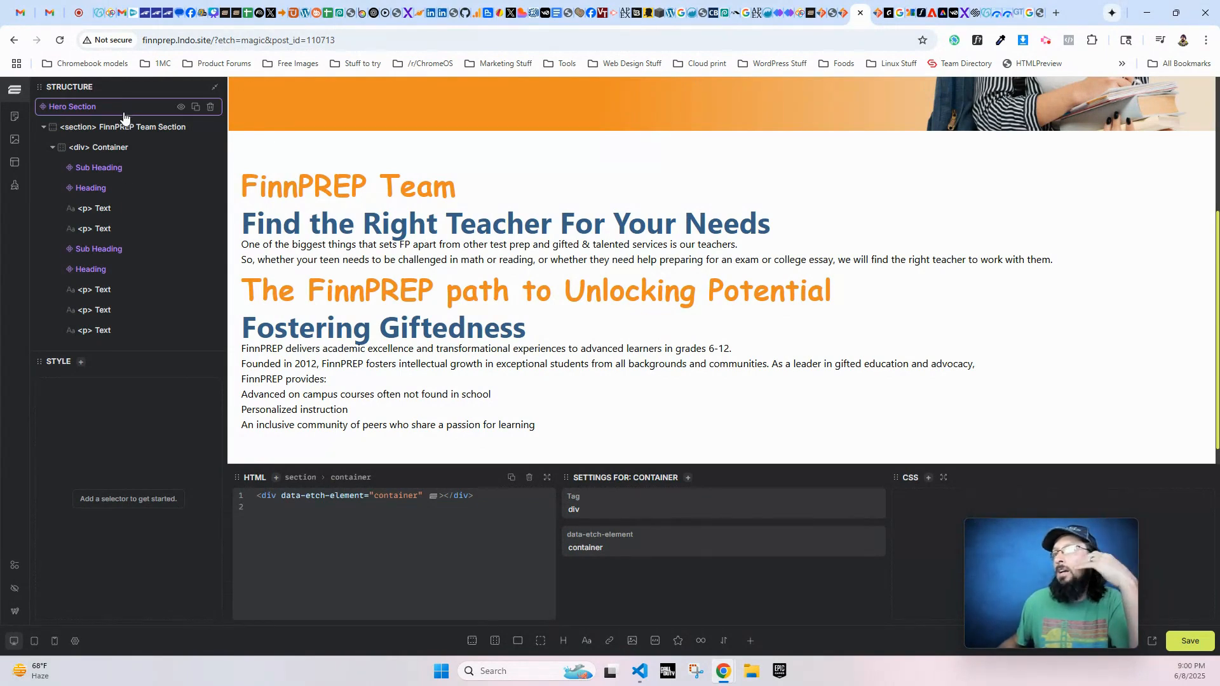
scroll(444, 413, down, 1)
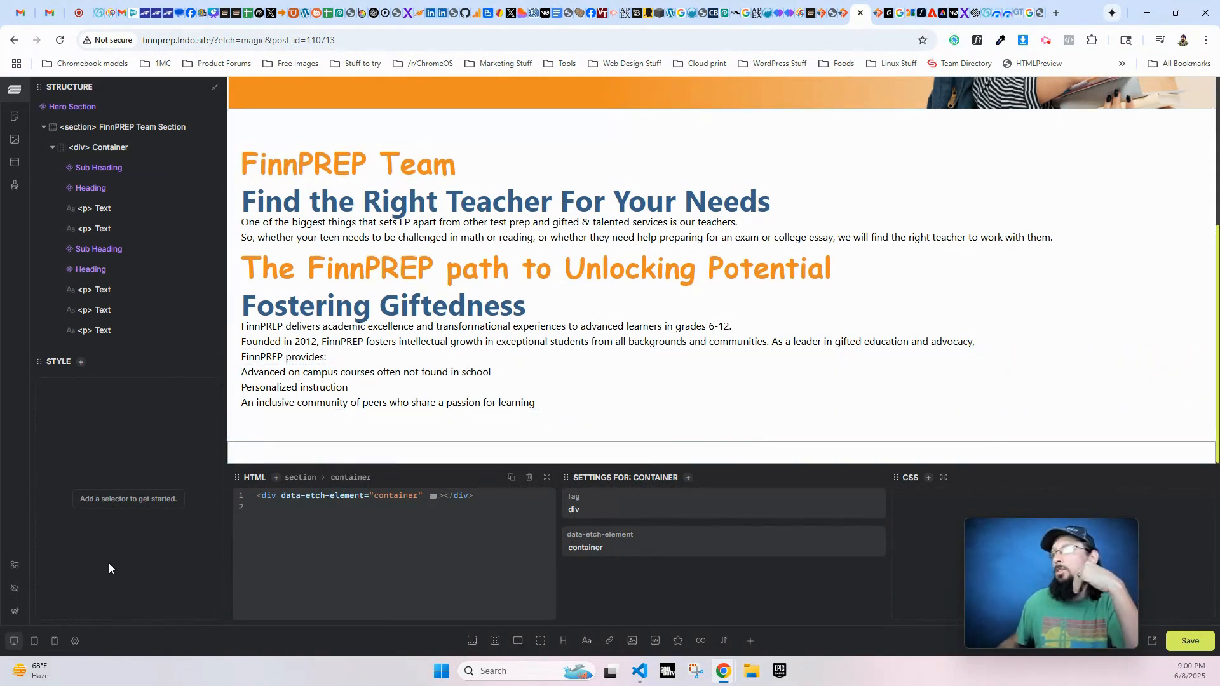
scroll(71, 336, down, 2)
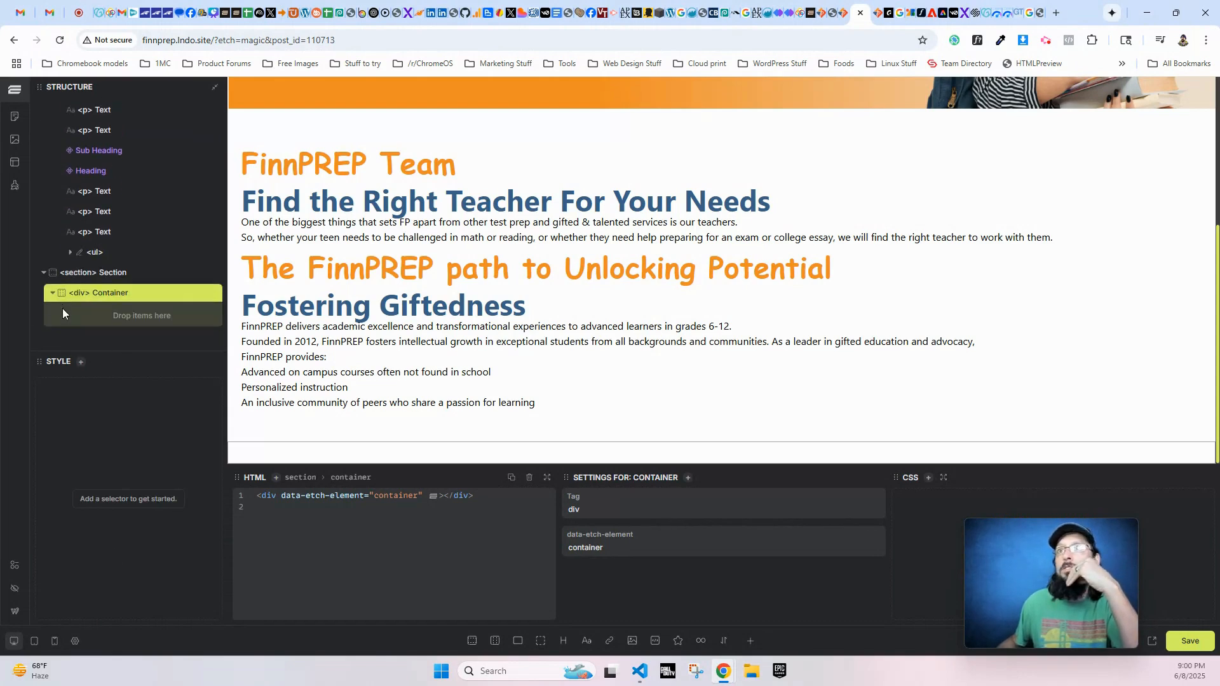
double_click(106, 273)
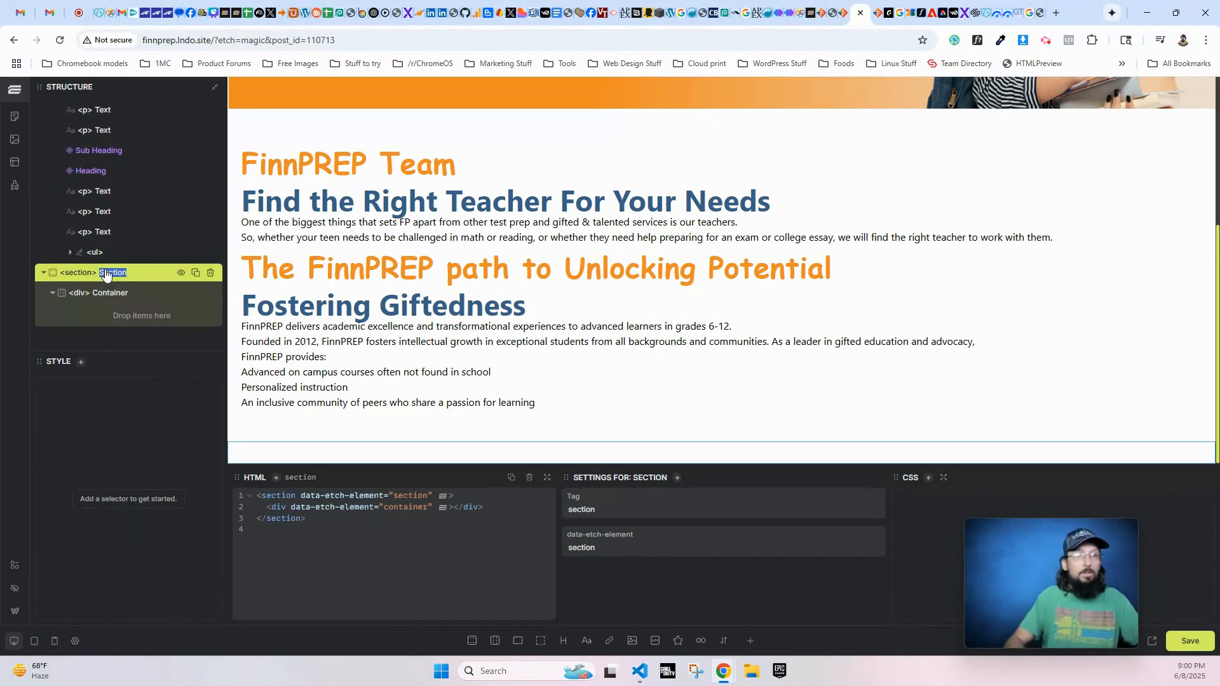
text(FinnPRE)
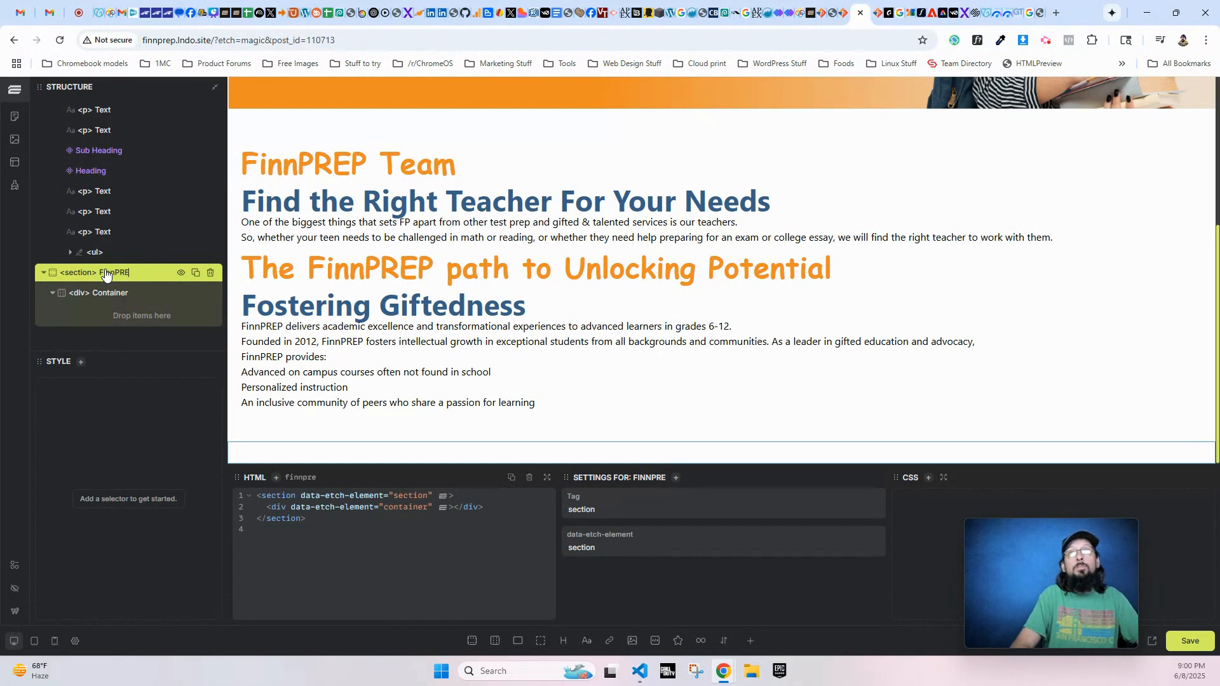
text(P PHilosoph)
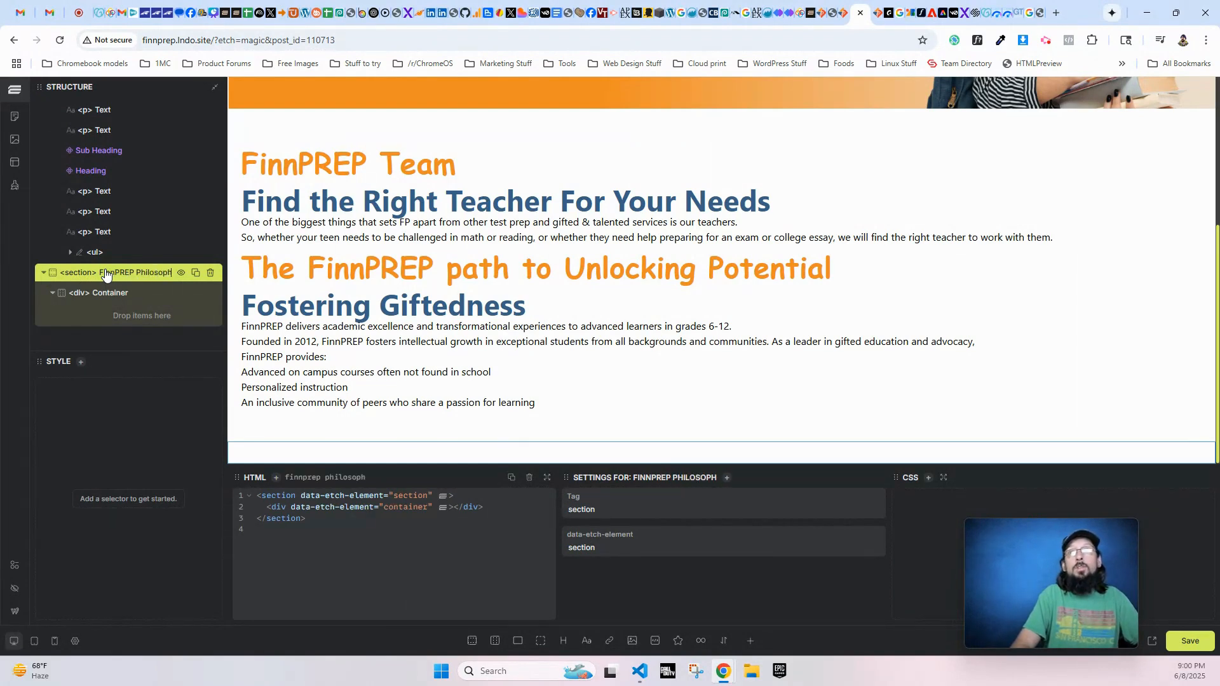
text(y Section)
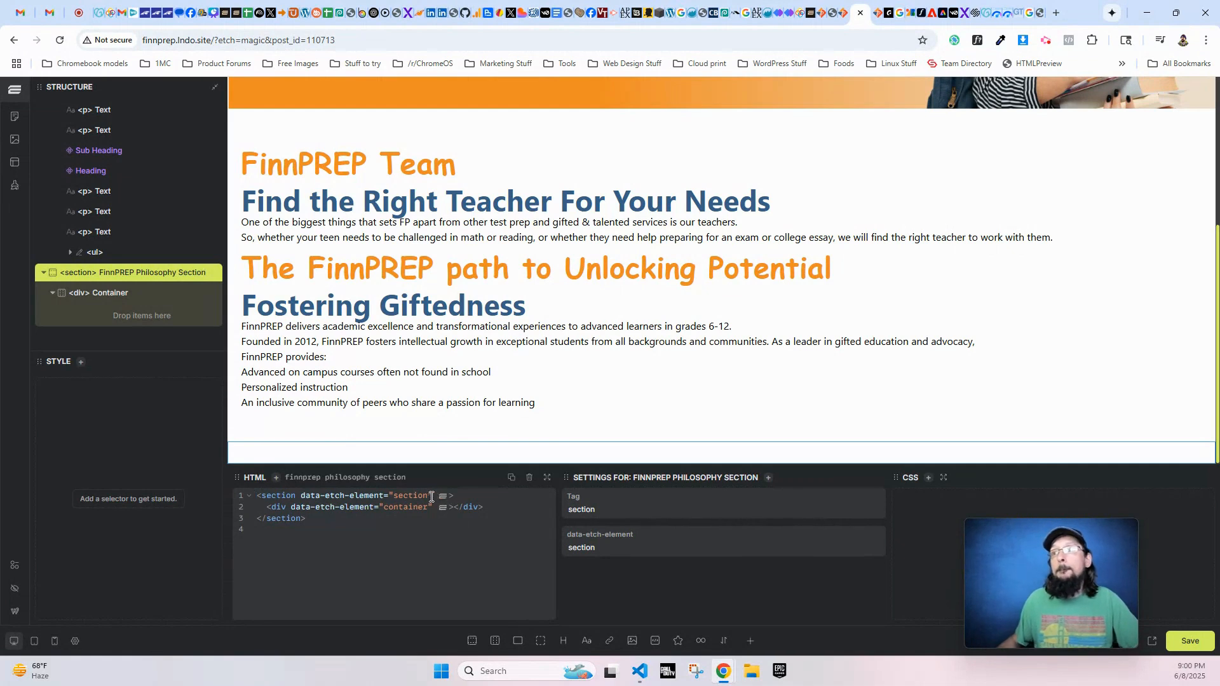
- In the HTML, give the FinnPREP Philosophy Section the class "section" and its inner container the class "container"
click(108, 293)
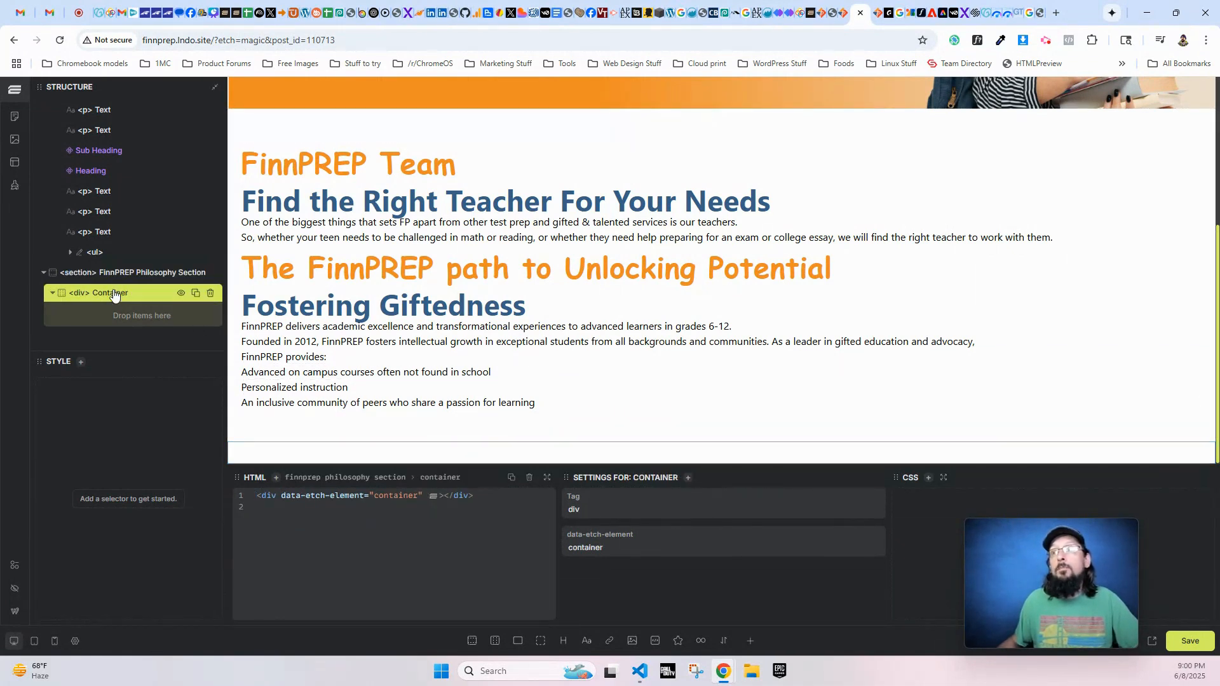
click(134, 272)
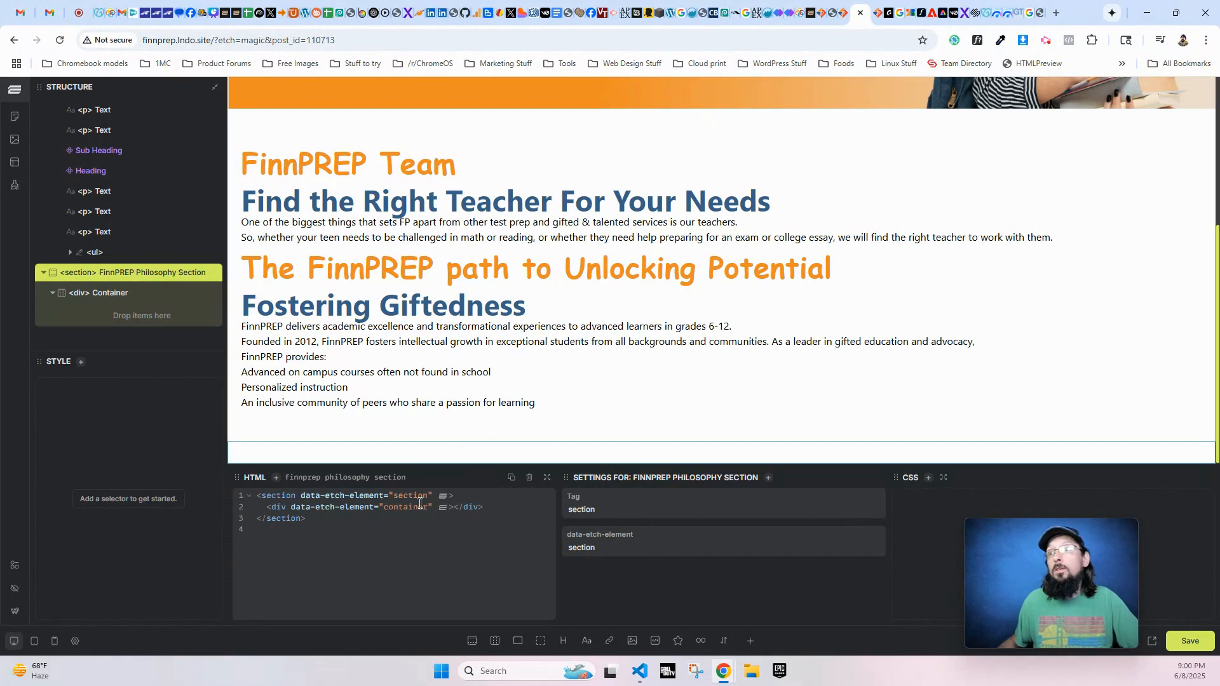
click(435, 495)
text(class="sectio)
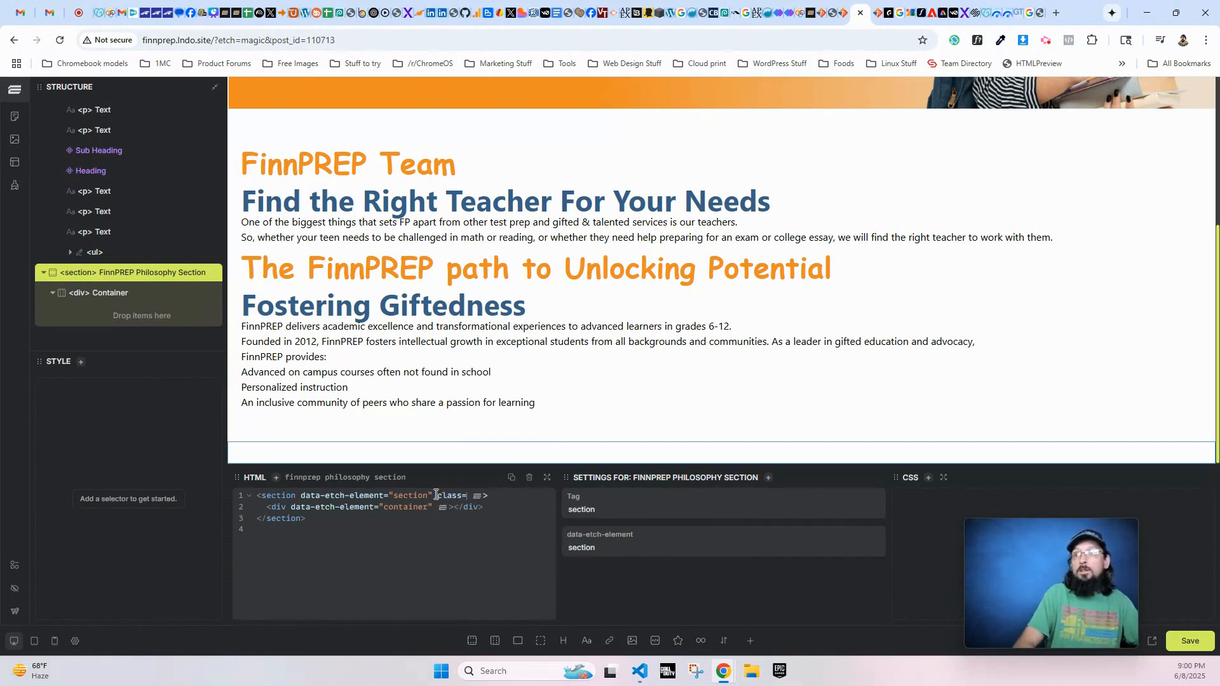
text(n)
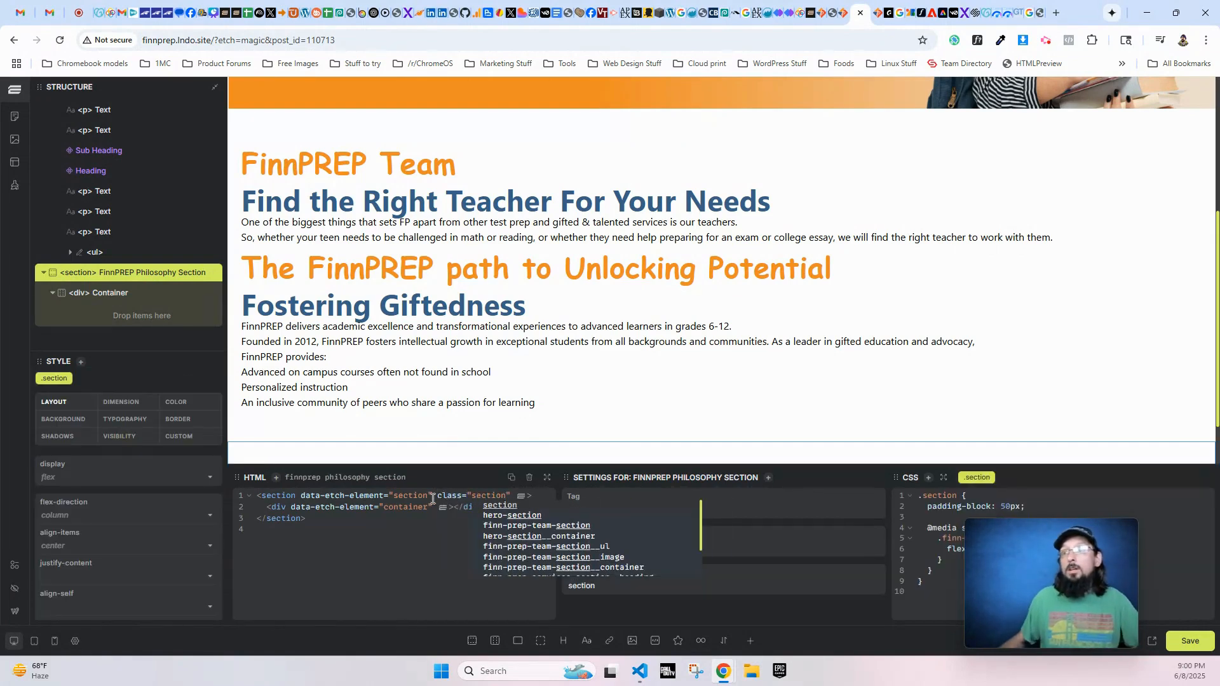
click(437, 507)
text(class=)
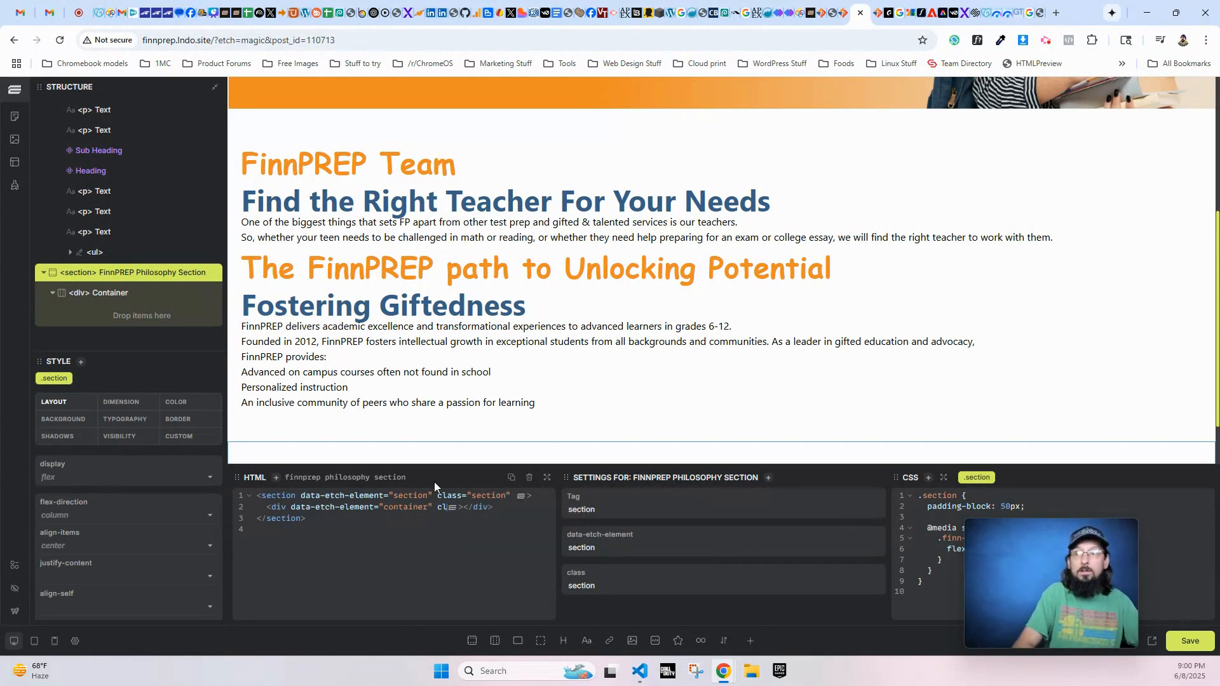
text("container)
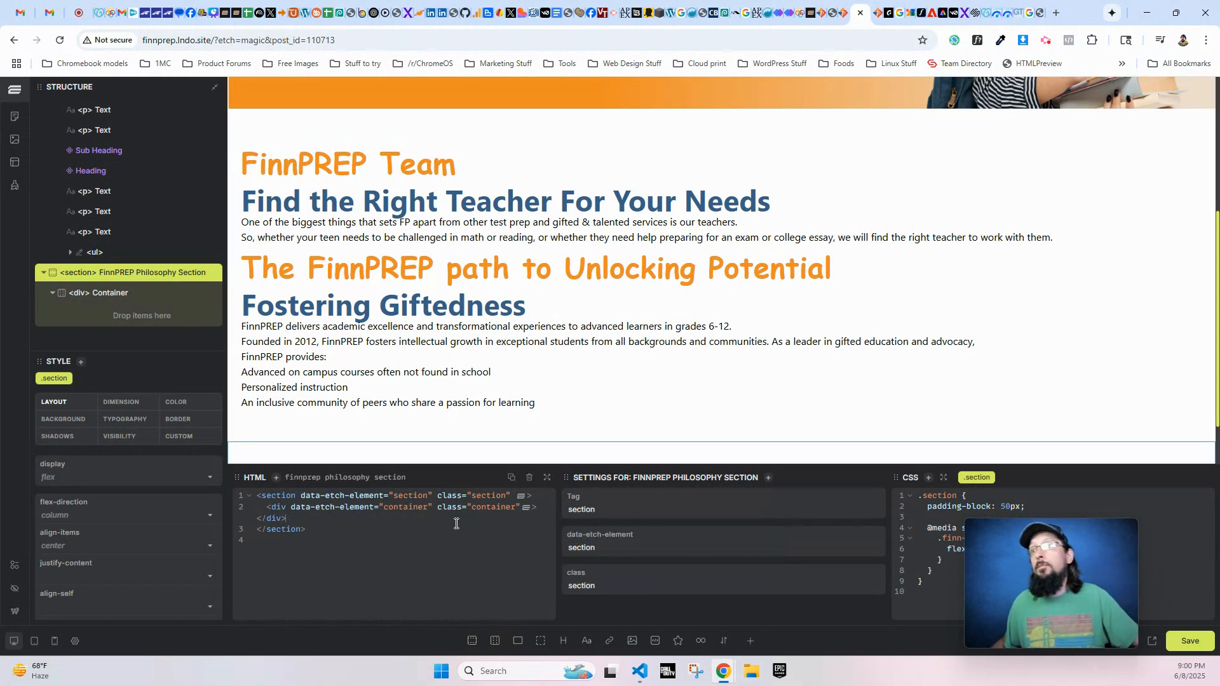
scroll(526, 398, down, 1)
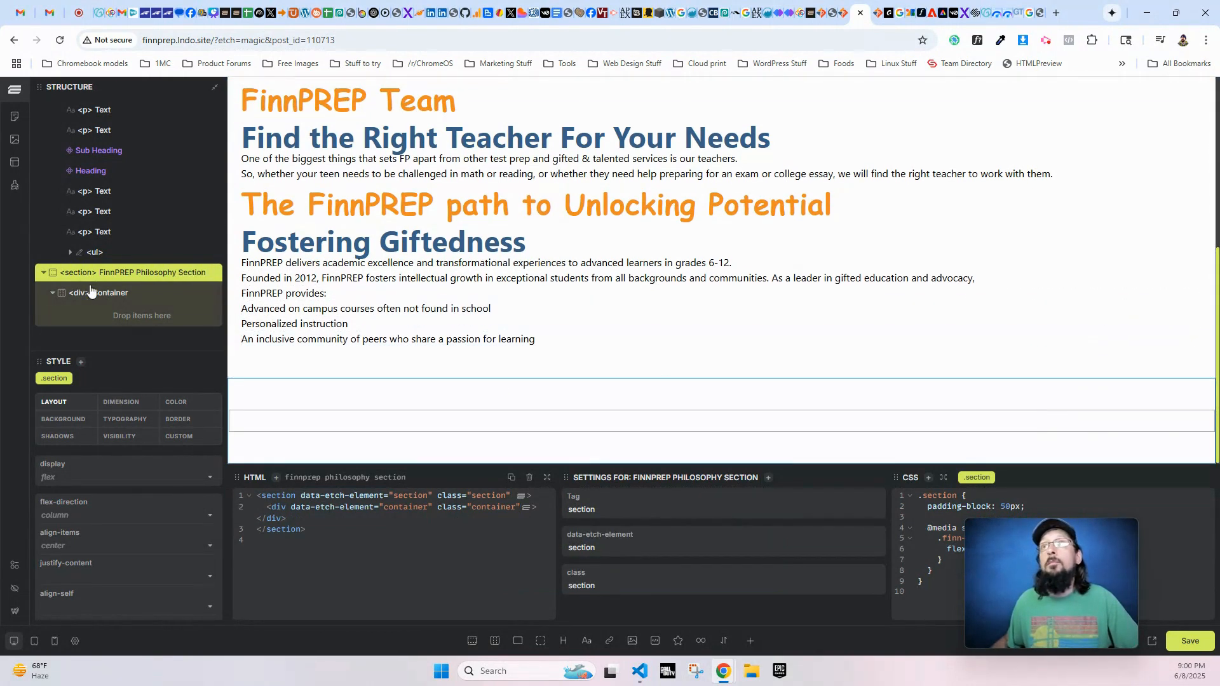
- Check the live page's FinnPREP Philosophy layout, and add an image and a flex div to the philosophy section's container
click(90, 292)
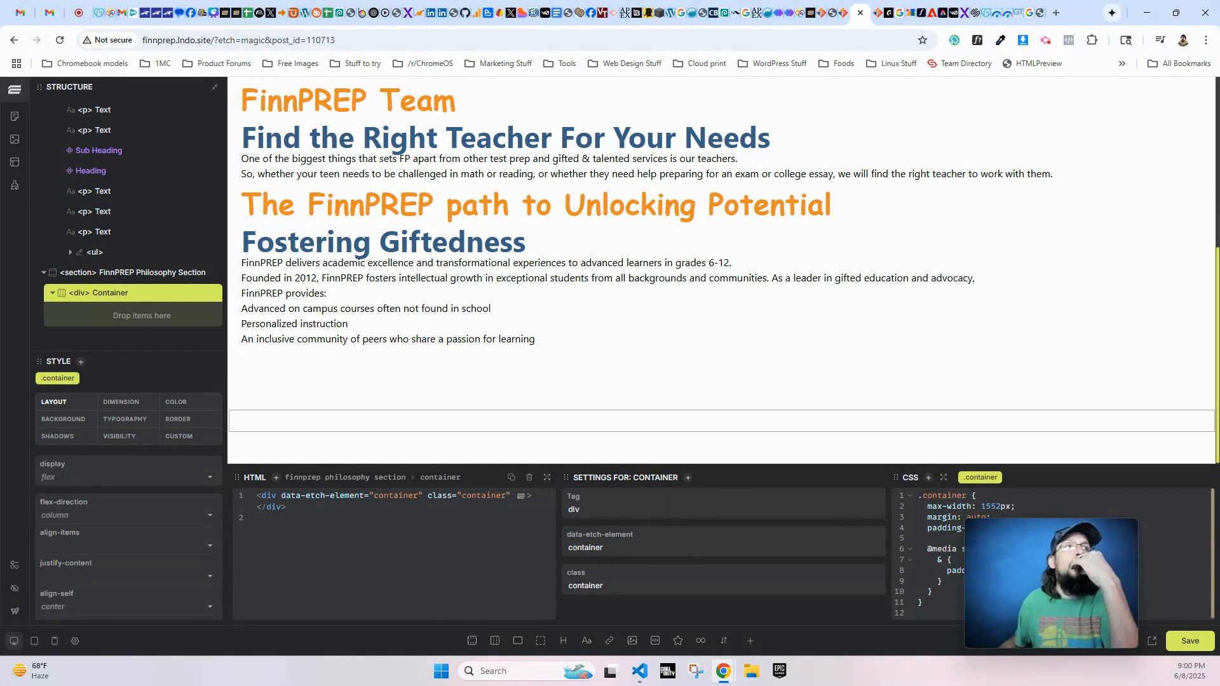
drag(0, 127, 239, 17)
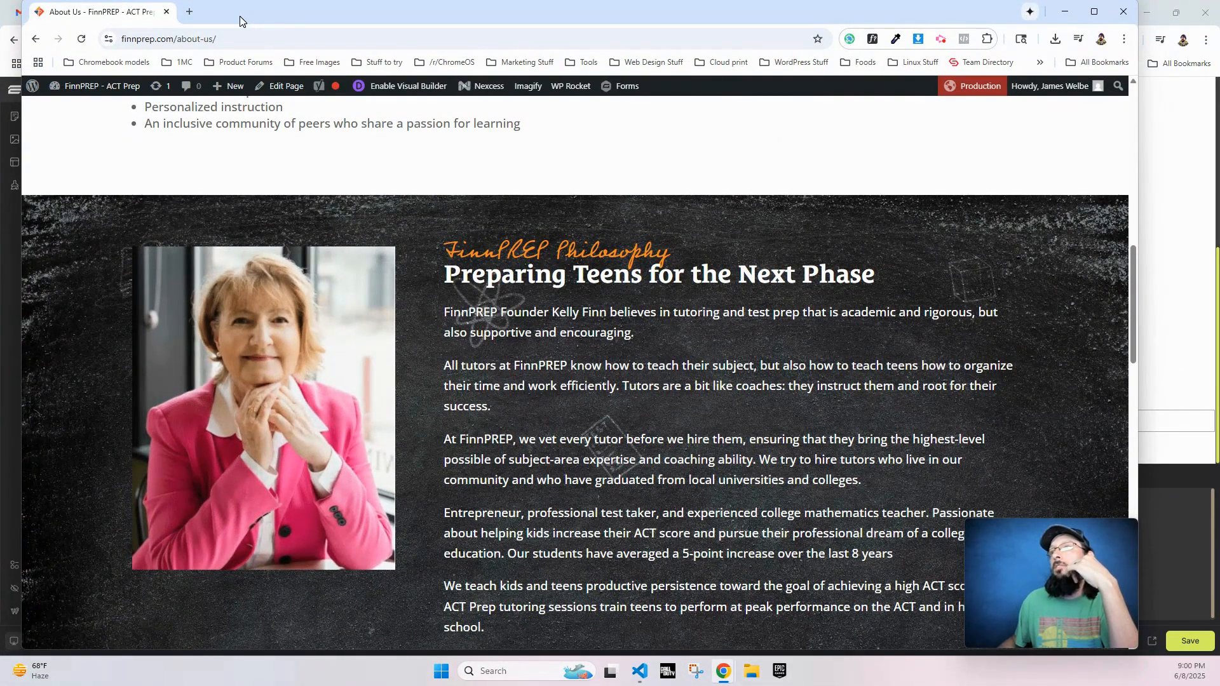
drag(239, 17, 0, 76)
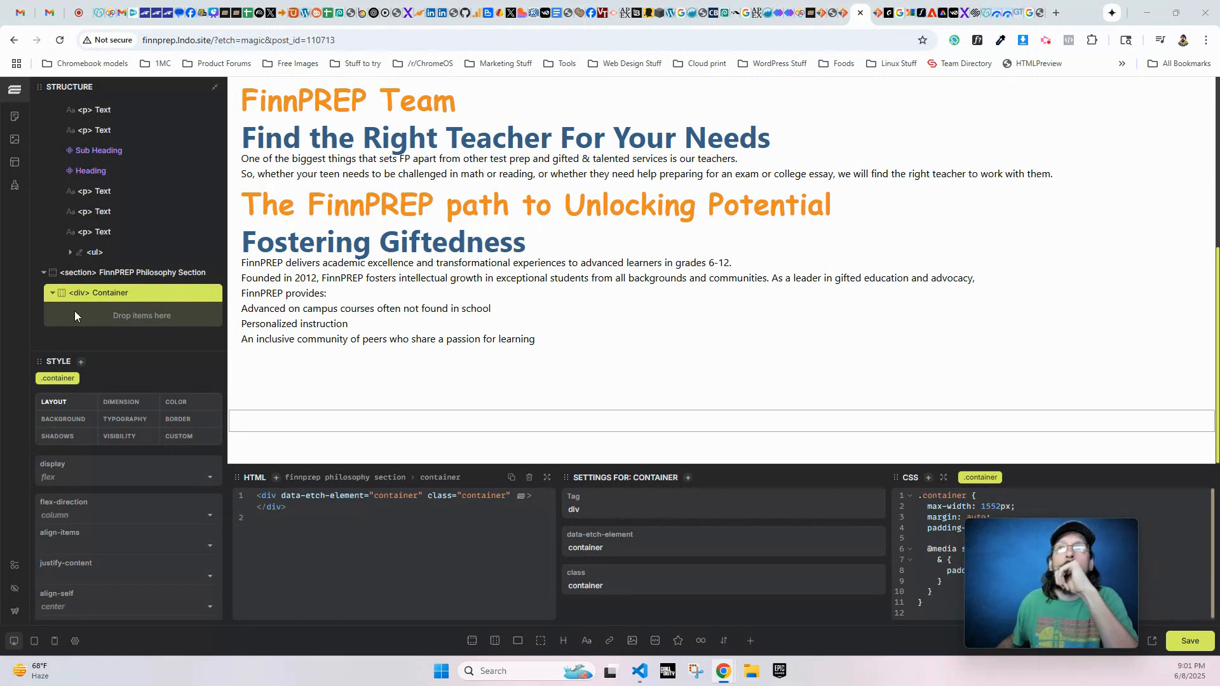
click(633, 643)
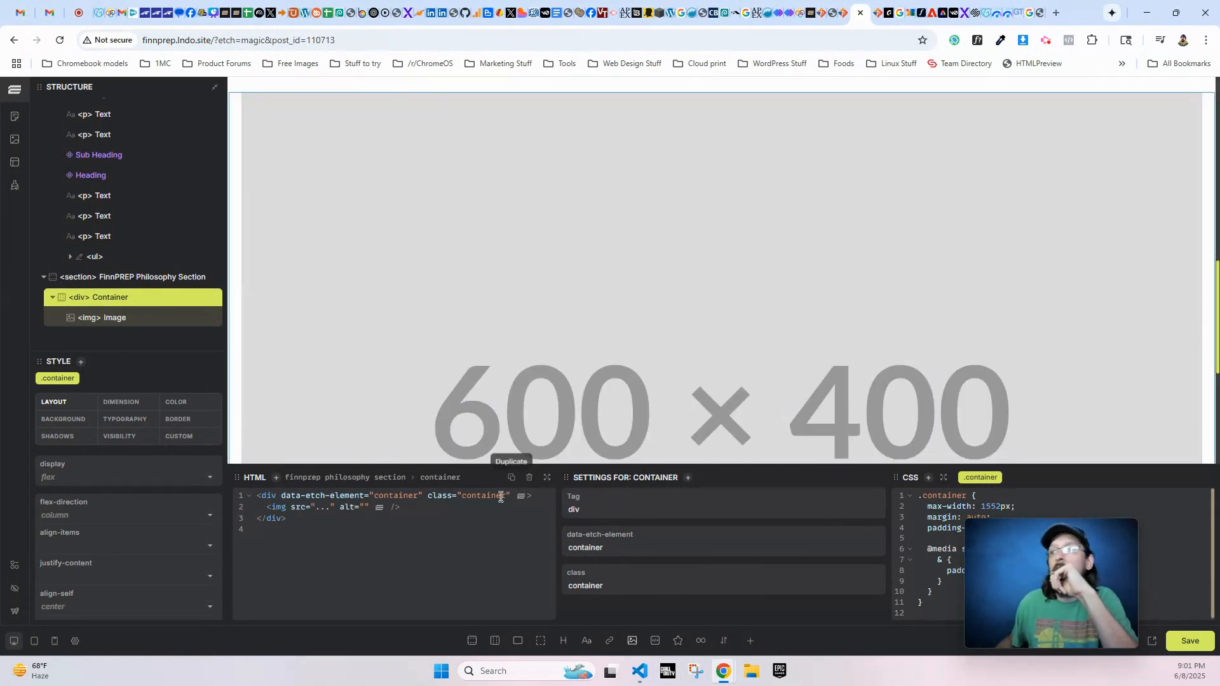
click(518, 642)
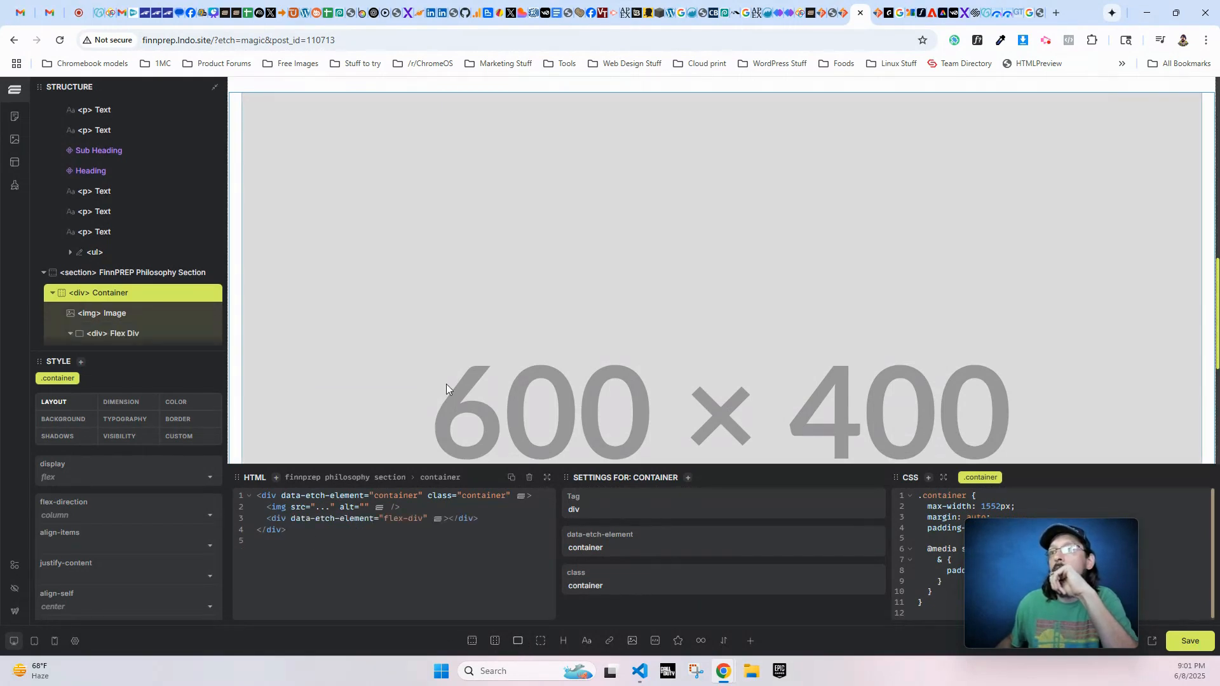
- Insert the Sub Heading and Heading custom components into the flex div below the image
scroll(468, 313, down, 4)
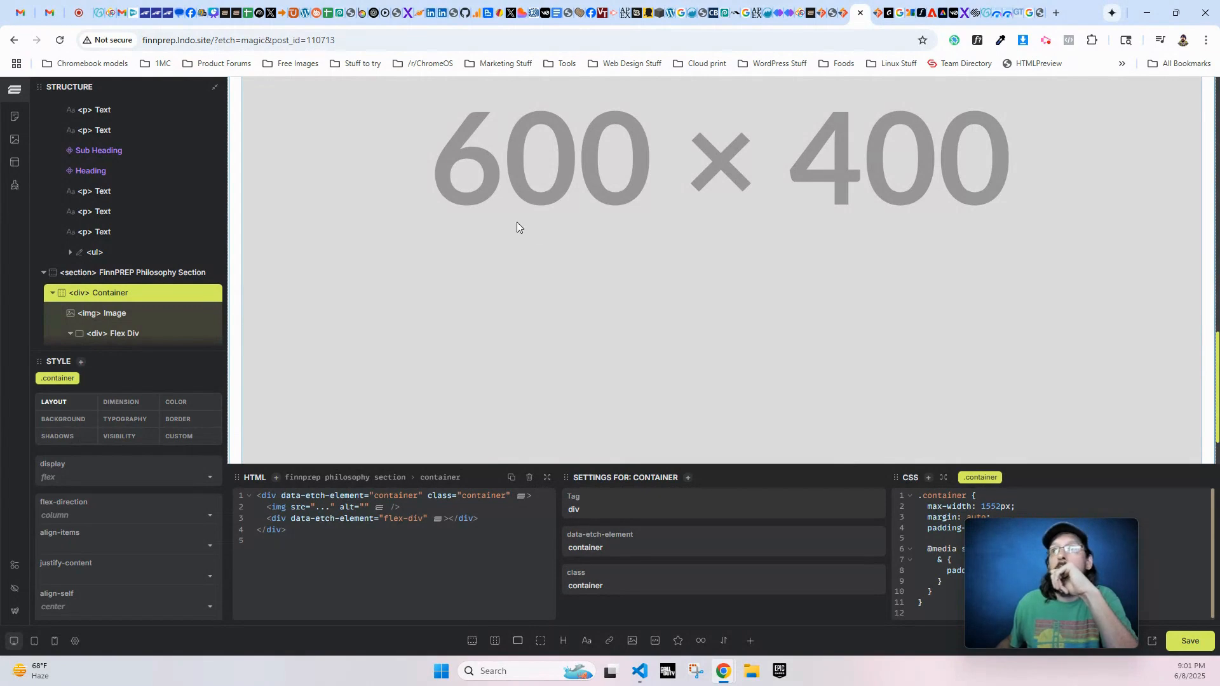
scroll(516, 226, down, 1)
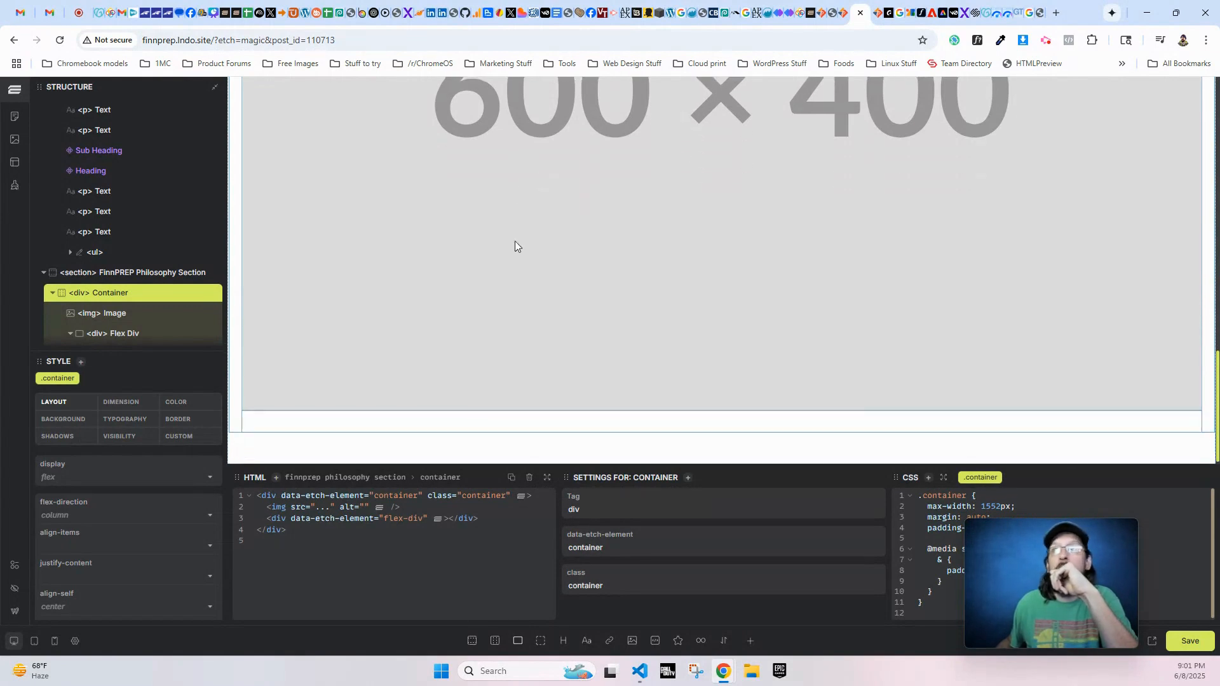
click(123, 337)
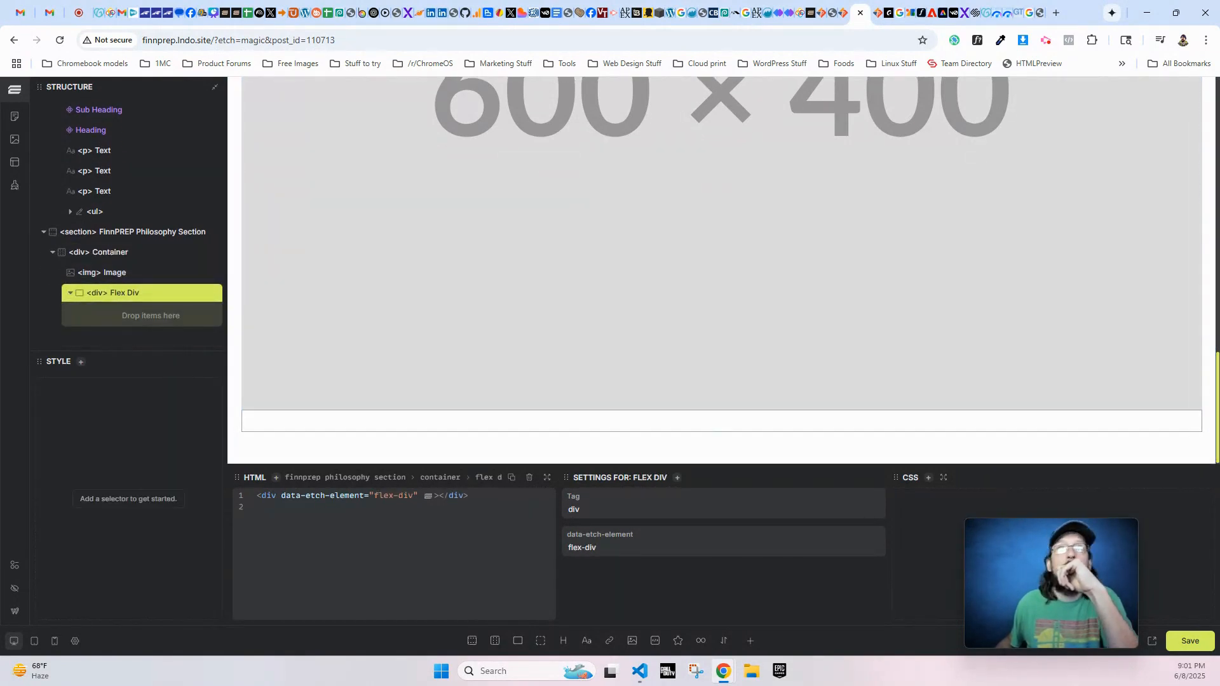
click(749, 641)
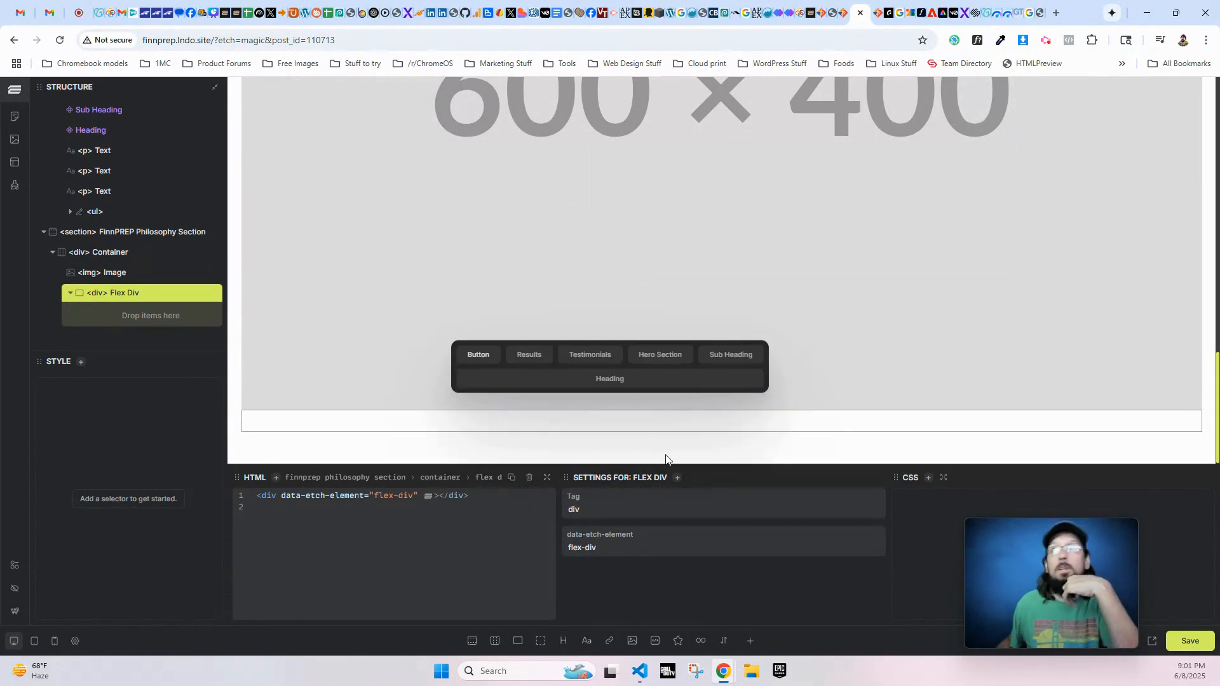
click(729, 357)
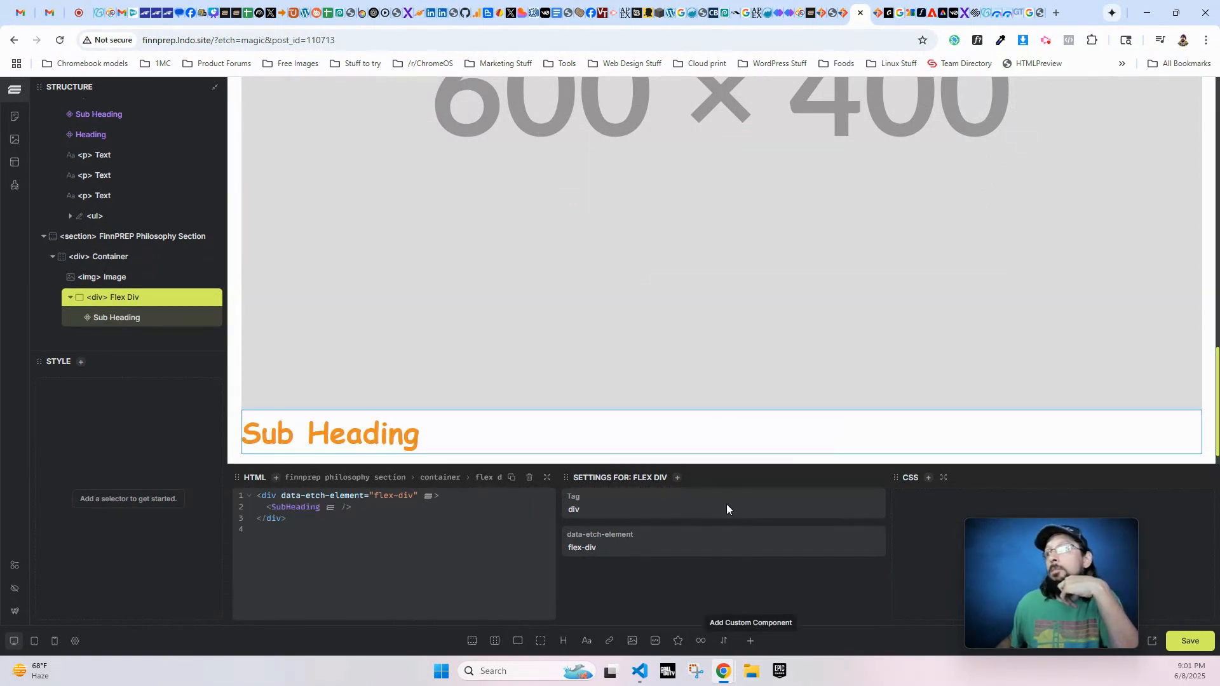
click(752, 640)
click(615, 380)
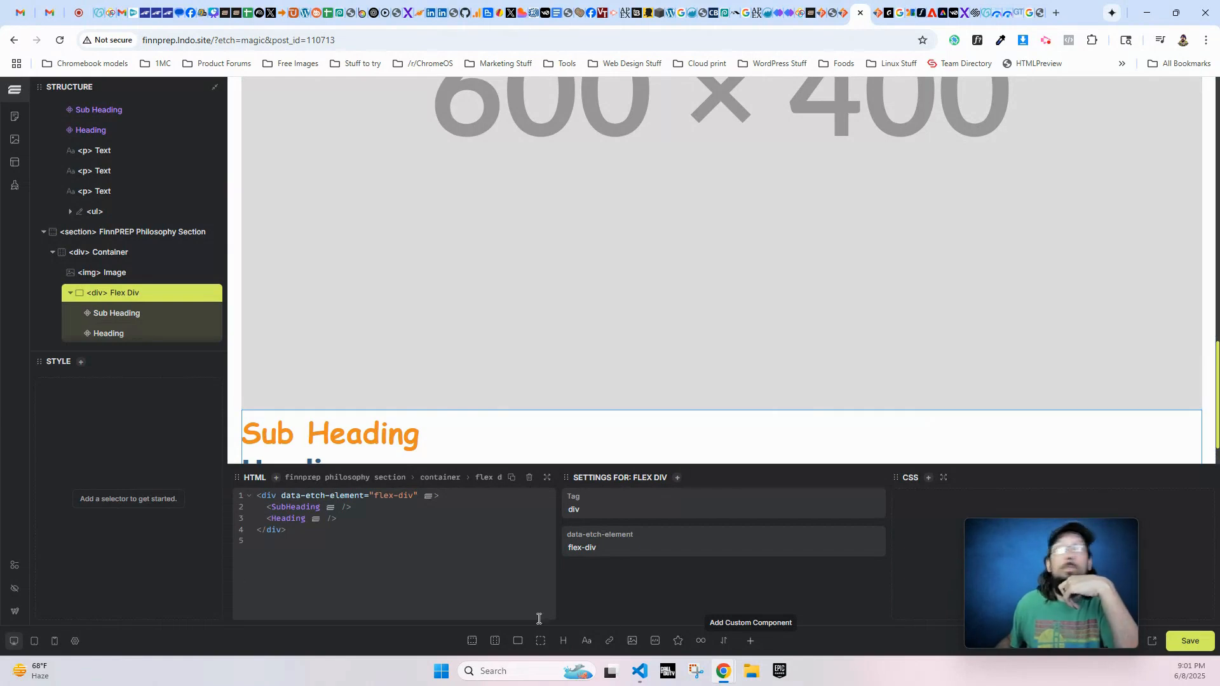
- Add five text paragraphs below the Heading inside the FinnPREP Philosophy Section's flex div
click(589, 642)
click(588, 641)
click(588, 641)
click(588, 642)
click(589, 642)
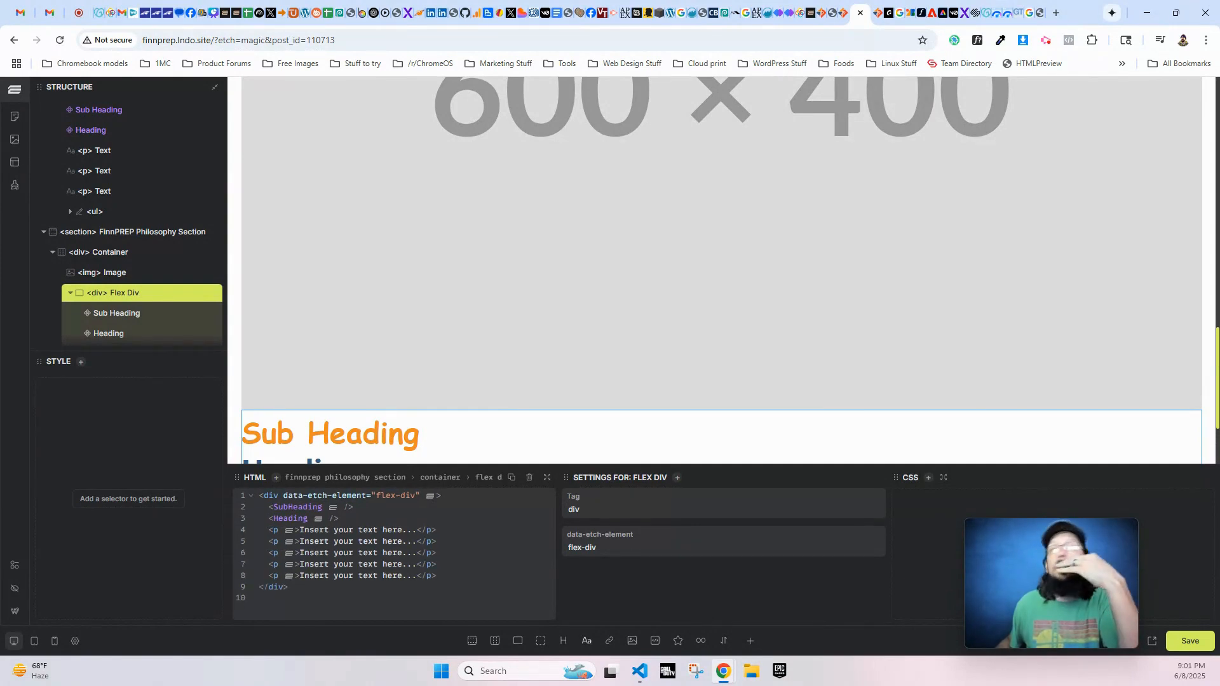
scroll(720, 351, up, 2)
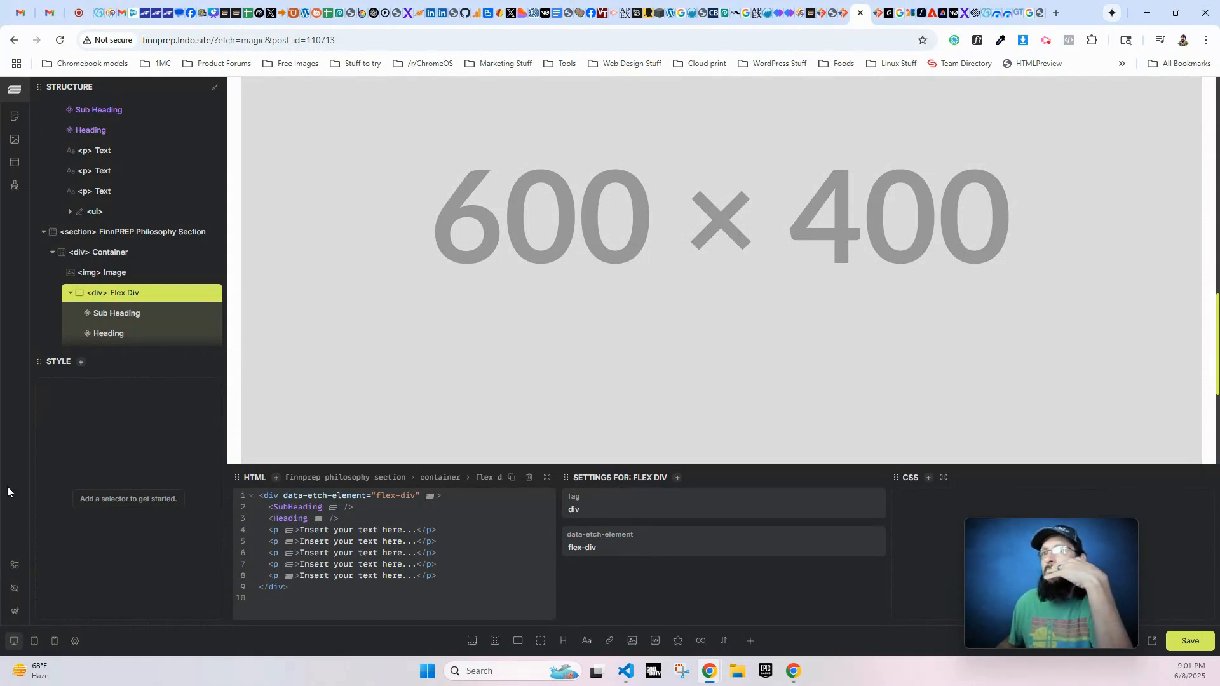
- Create BEM classes for the whole FinnPREP Philosophy Section and check the class given to its first text paragraph
click(117, 234)
scroll(111, 321, down, 2)
scroll(159, 261, up, 3)
scroll(139, 286, down, 2)
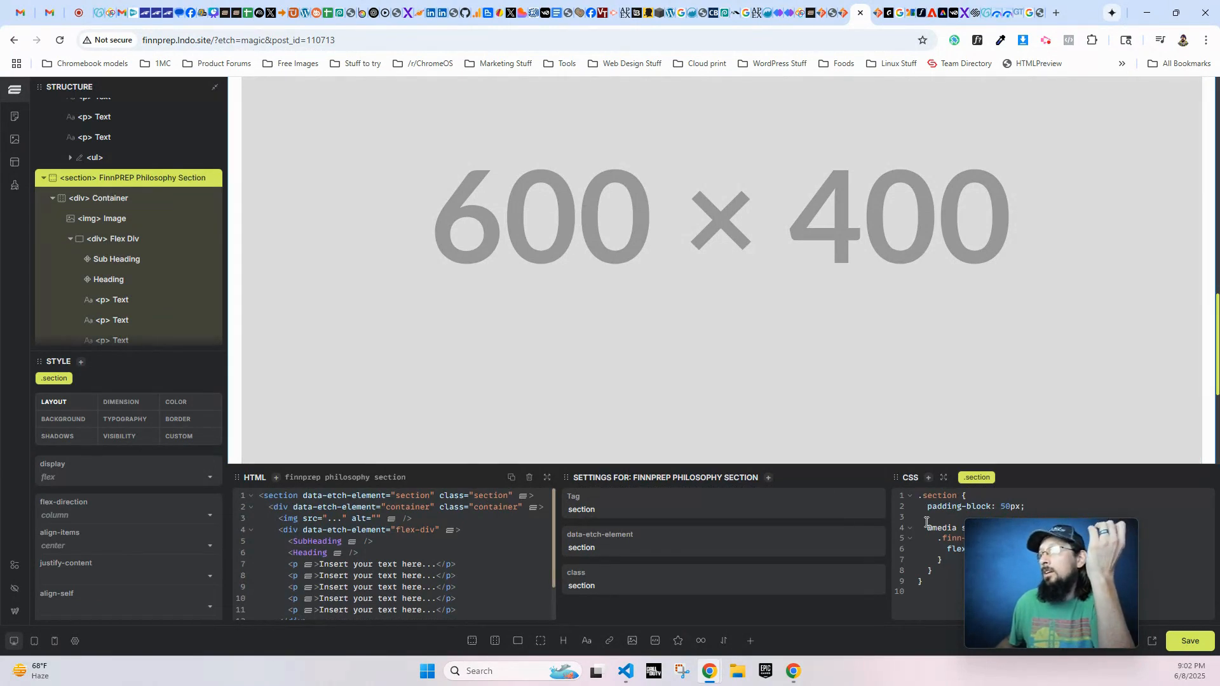
click(105, 239)
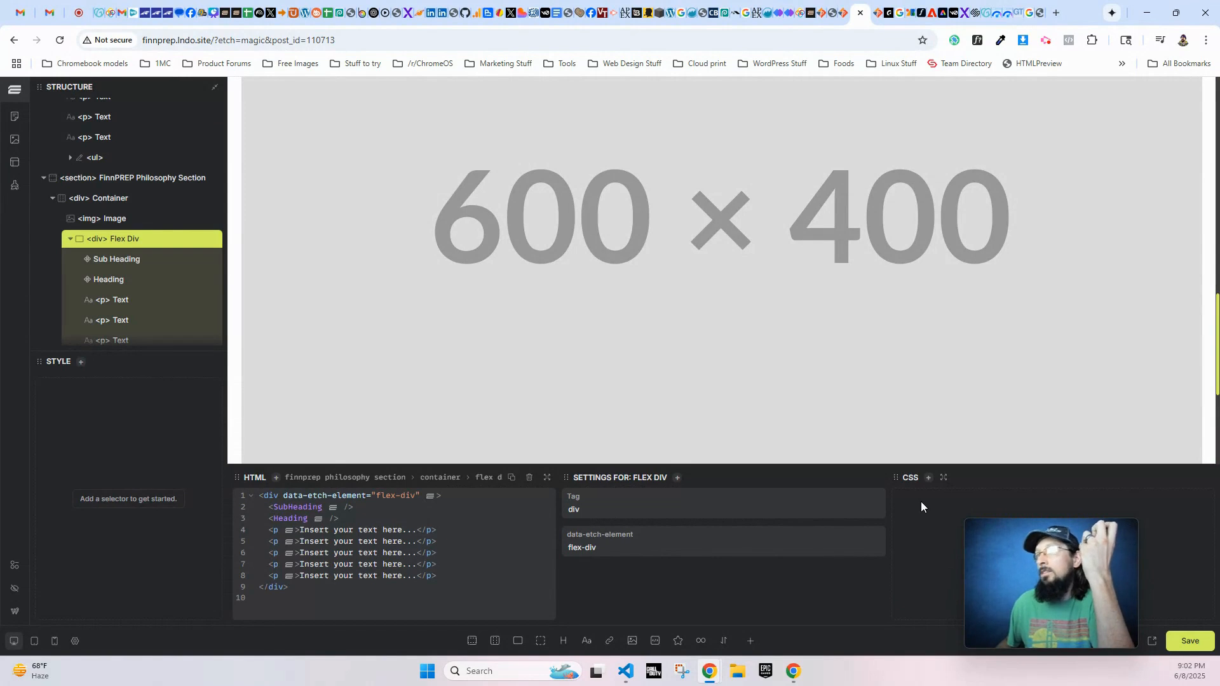
click(103, 181)
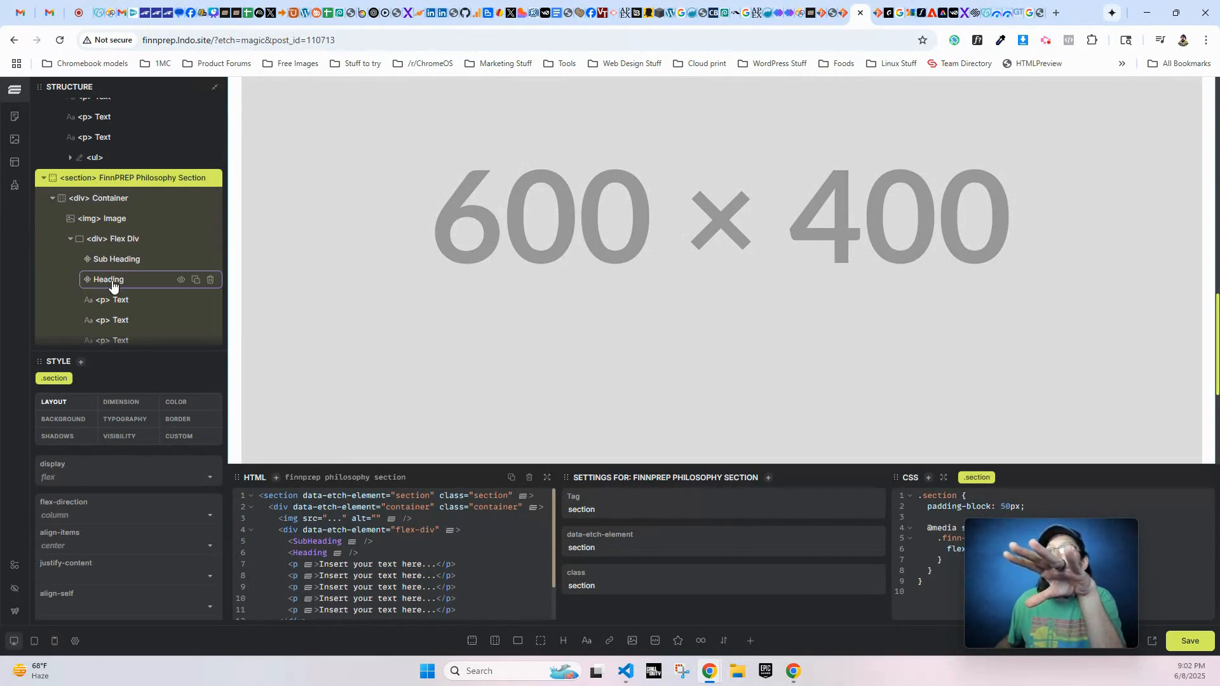
scroll(109, 305, down, 1)
scroll(109, 309, up, 2)
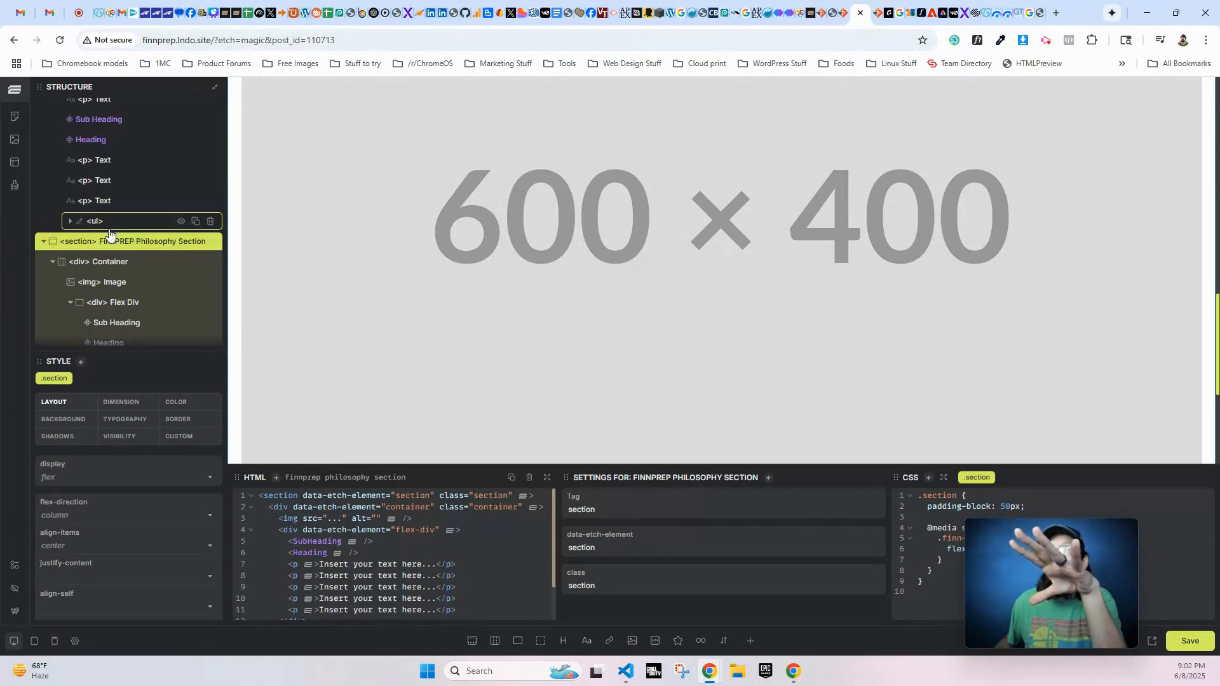
right_click(113, 246)
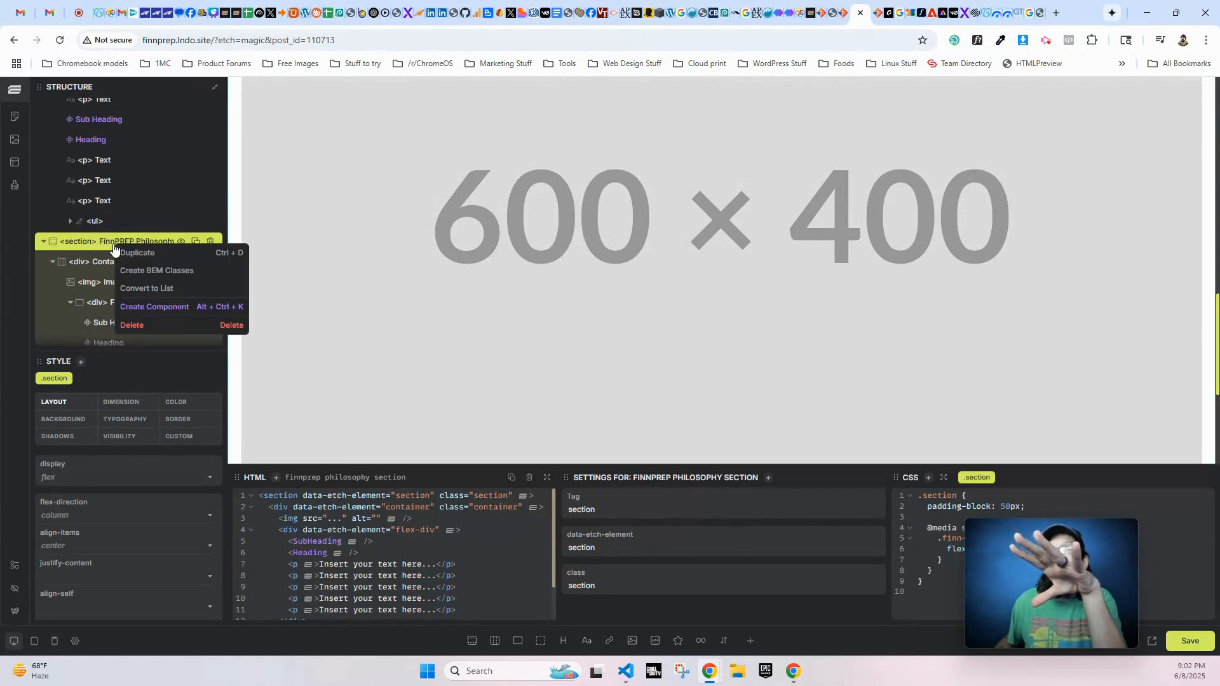
click(146, 272)
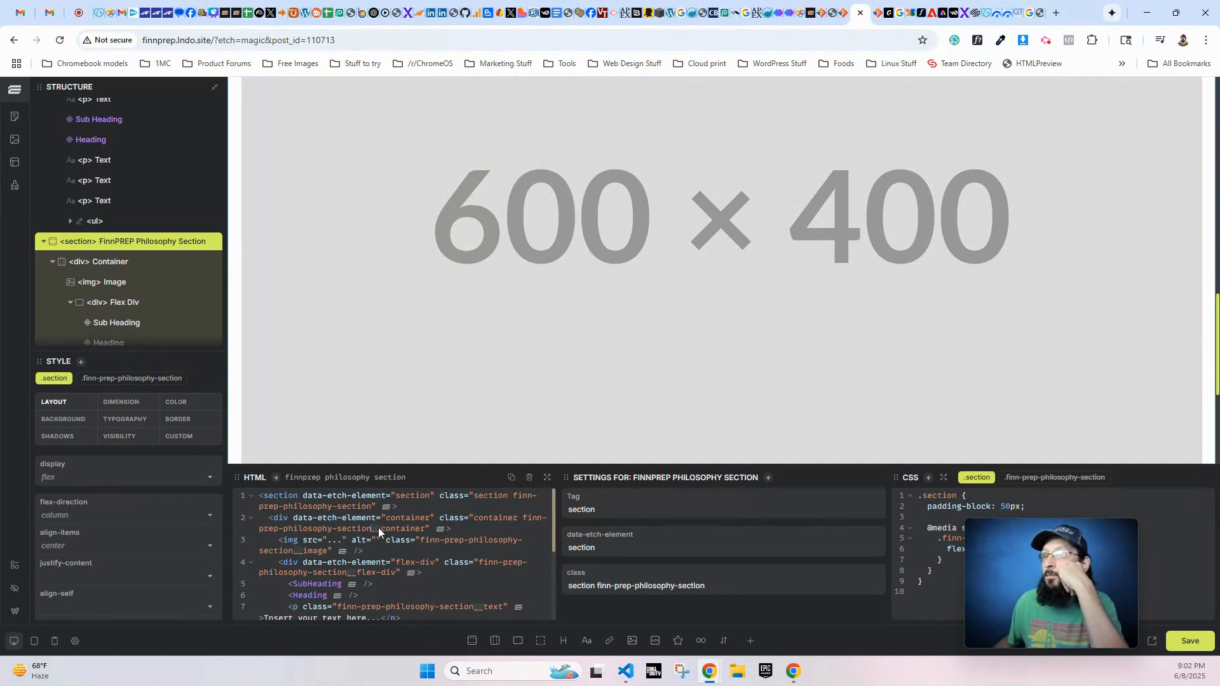
scroll(128, 266, down, 2)
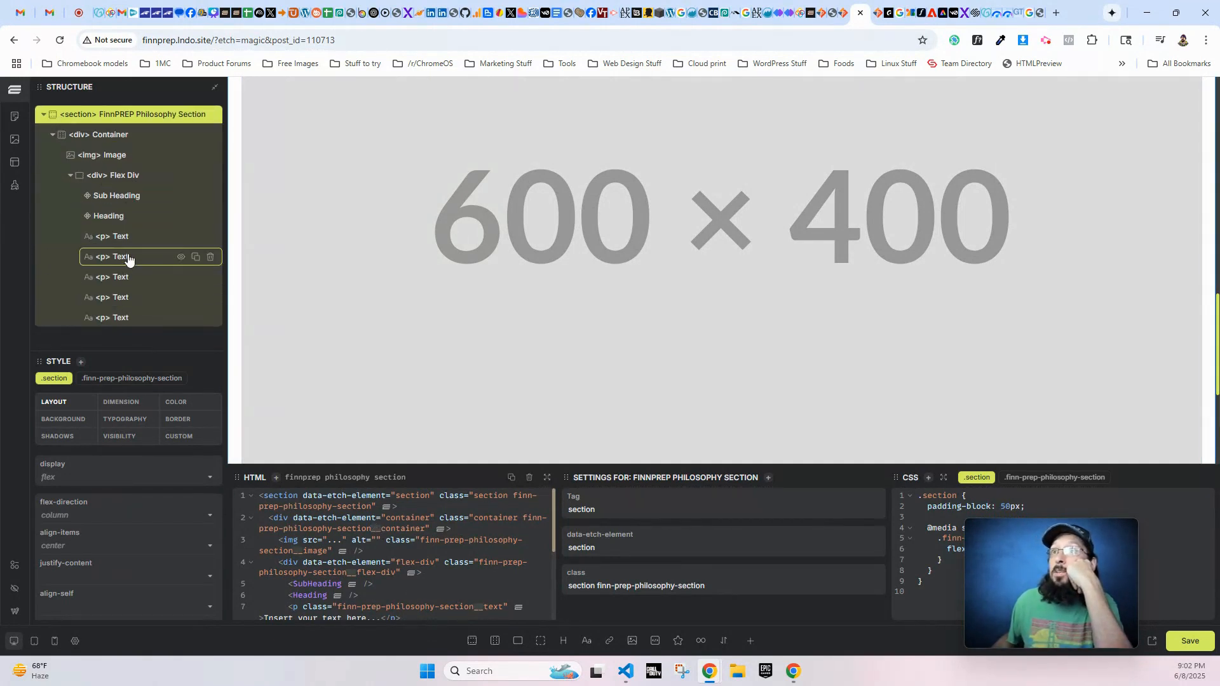
click(131, 240)
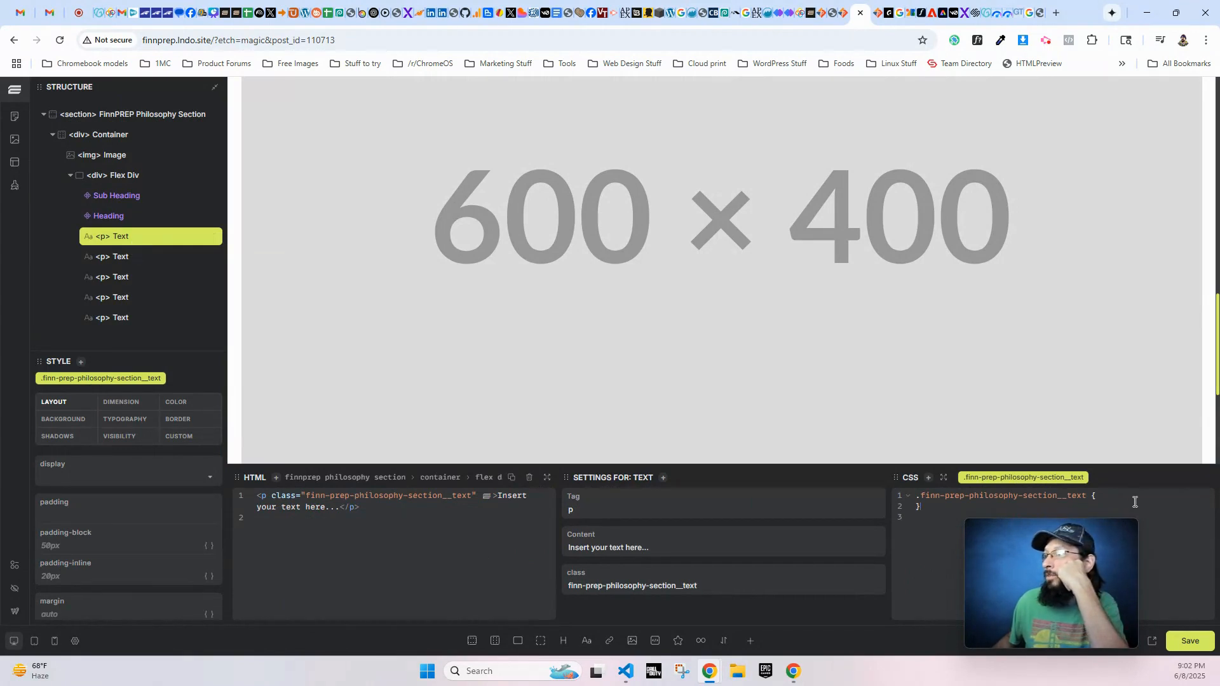
scroll(70, 236, up, 1)
- Give the .finn-prep-philosophy-section class the background image '/wp-content/uploads/2021/06/chalk-background-with-drawings-scaled-1.jpg' in its CSS
click(101, 177)
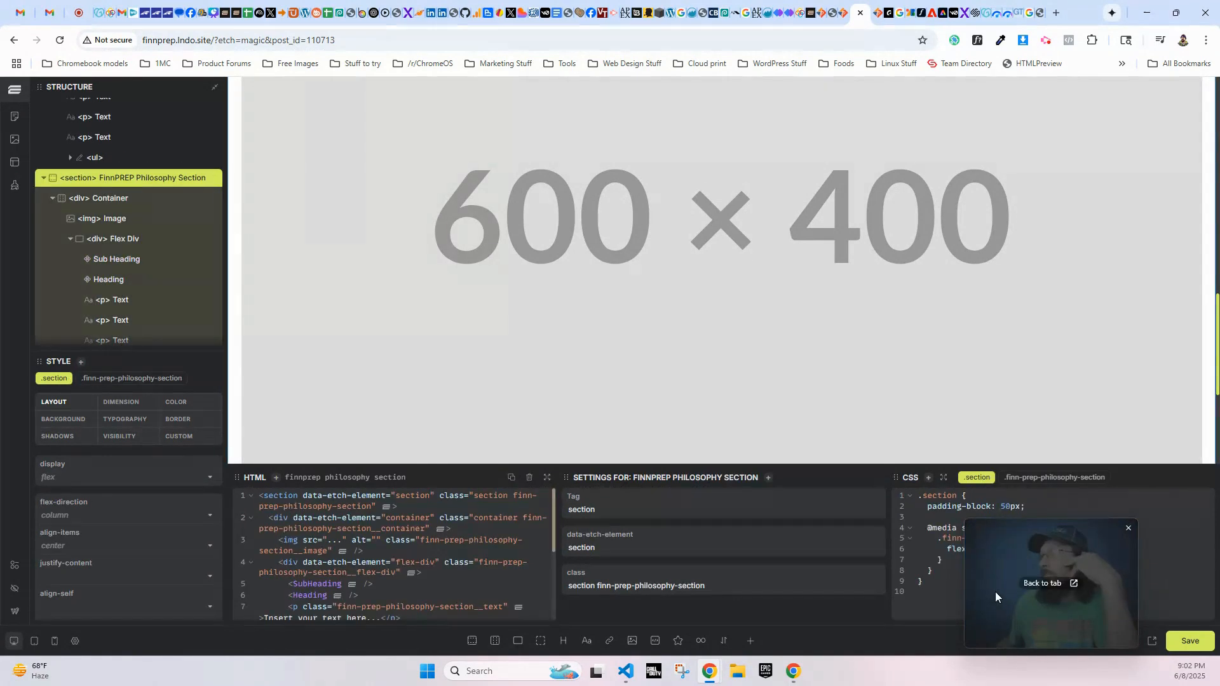
drag(994, 592, 658, 562)
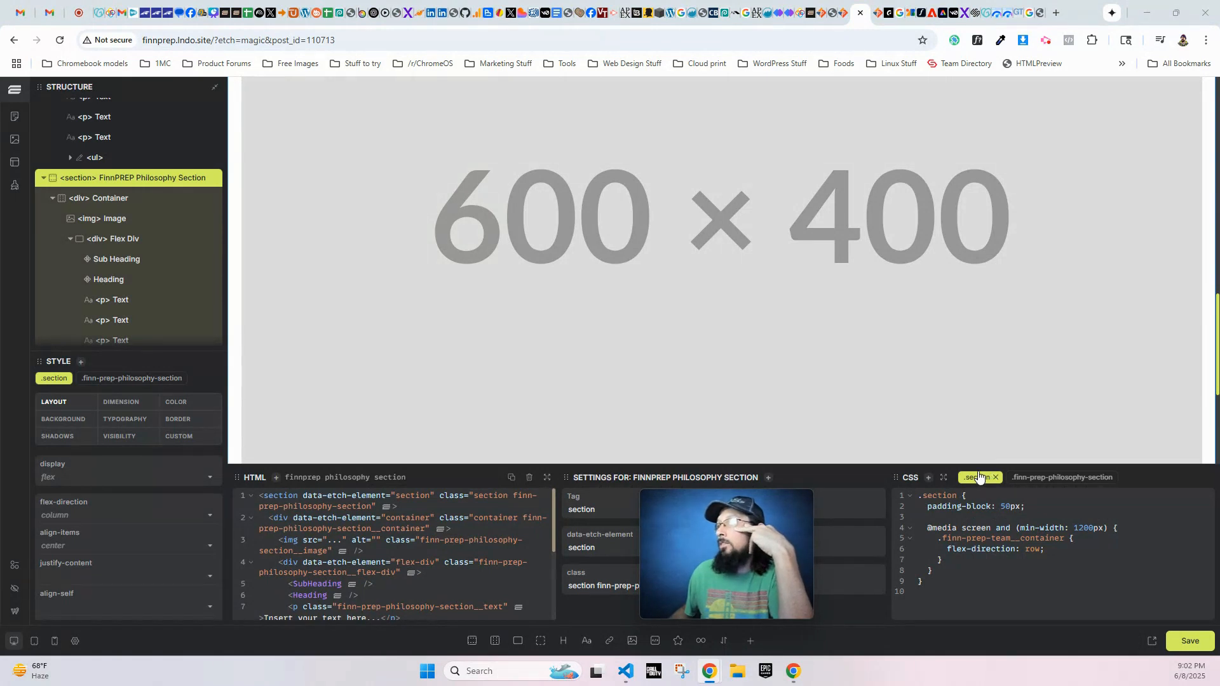
click(1056, 480)
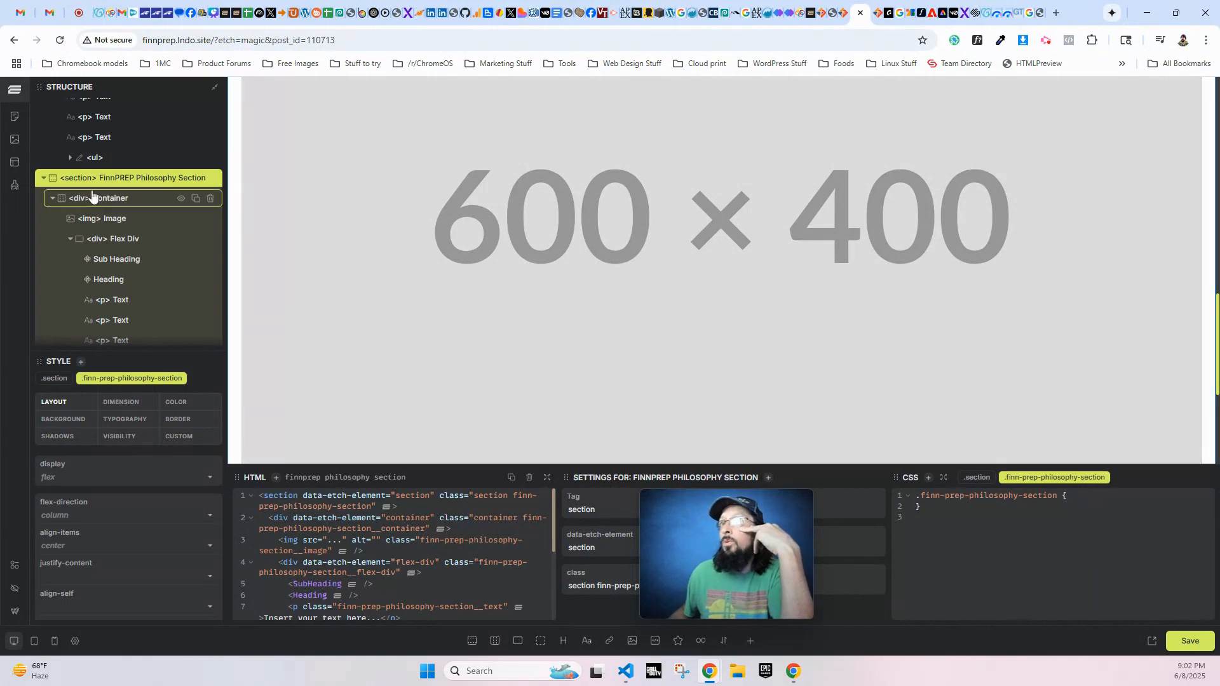
click(1089, 498)
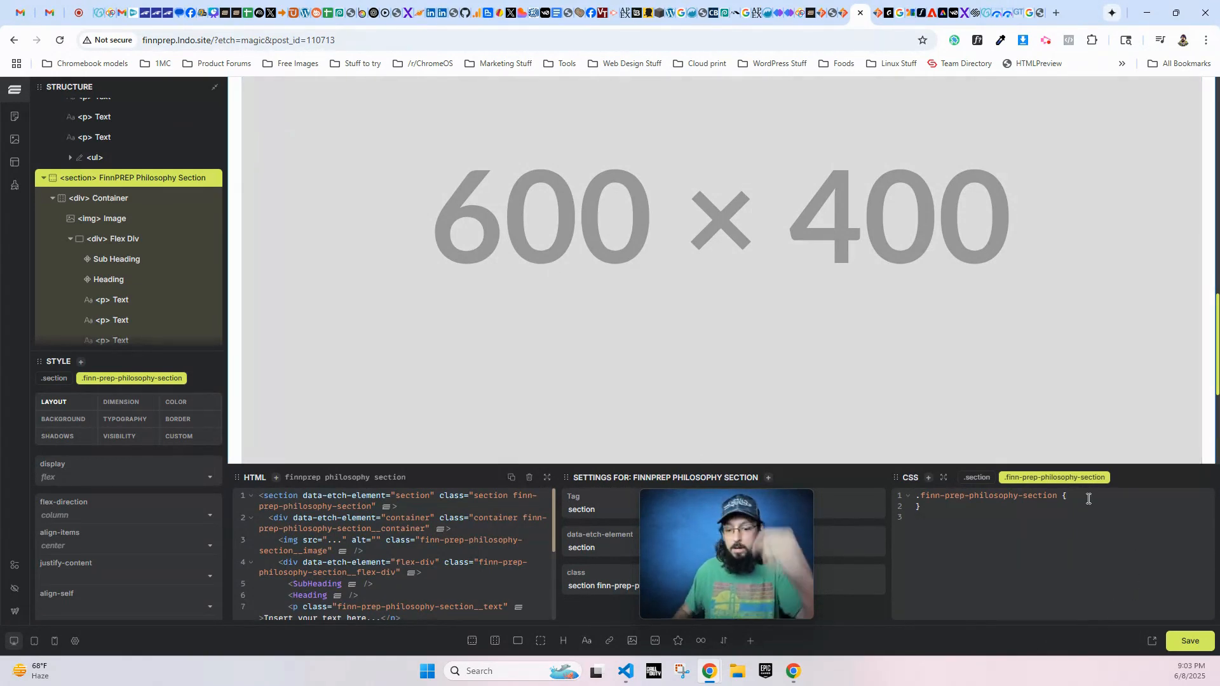
key(Return)
text(backg)
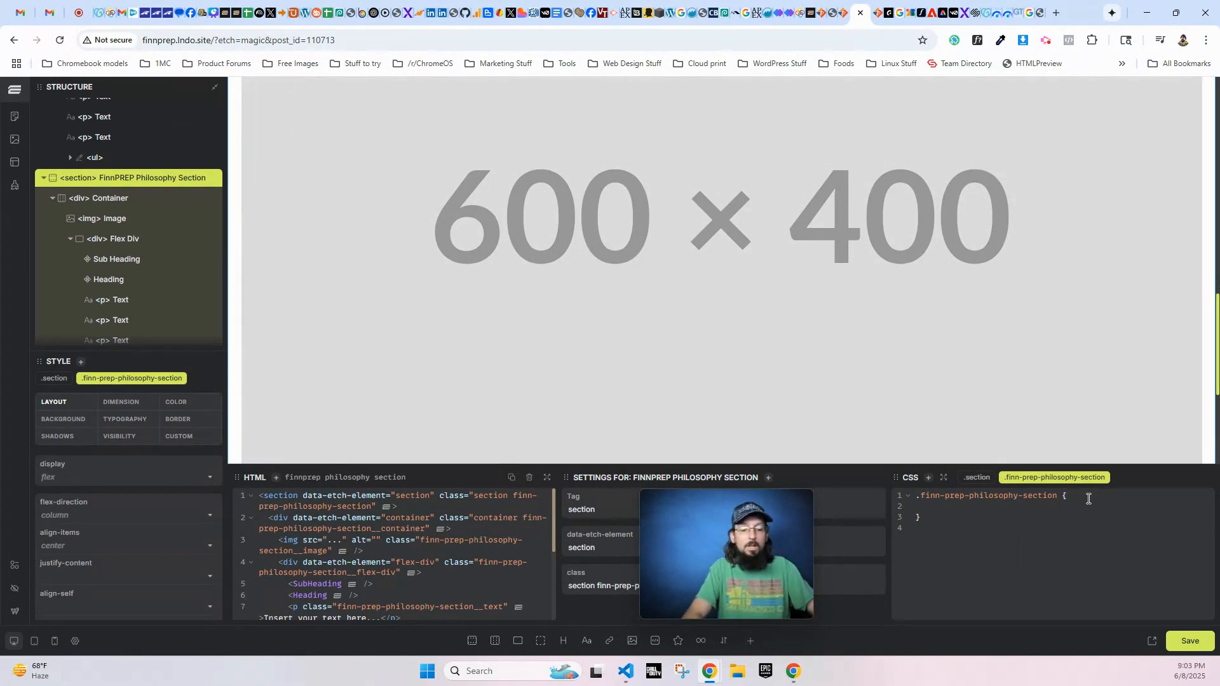
text(round-im)
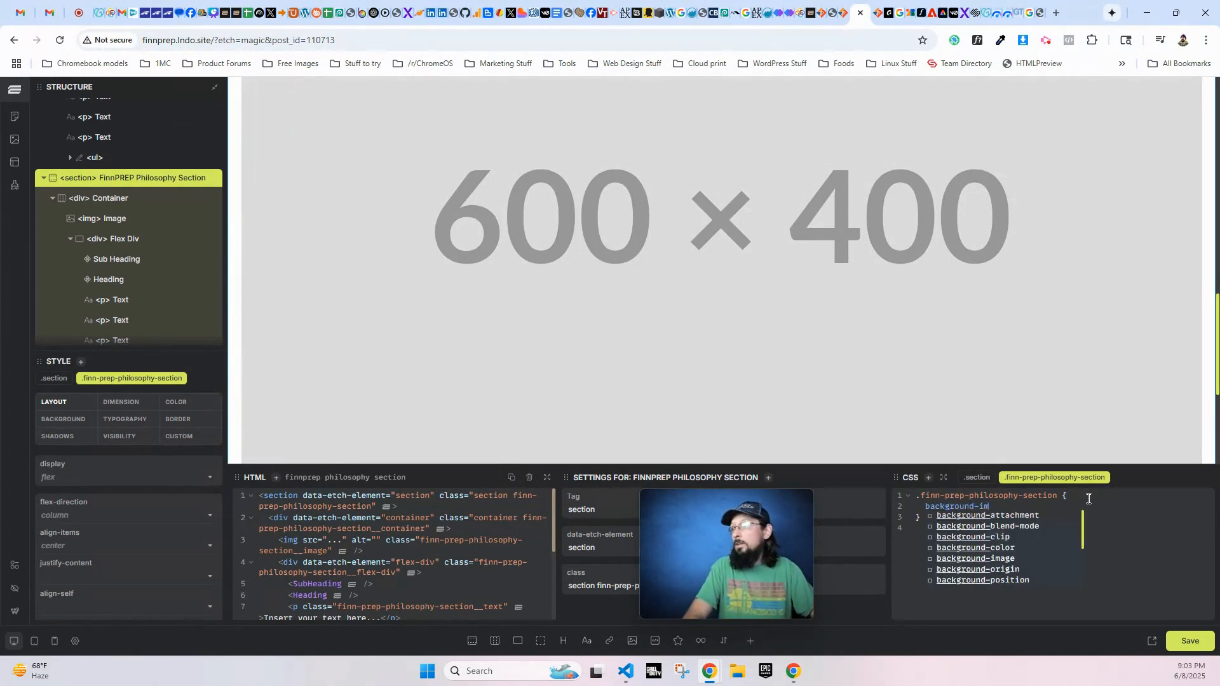
text(age: url(')
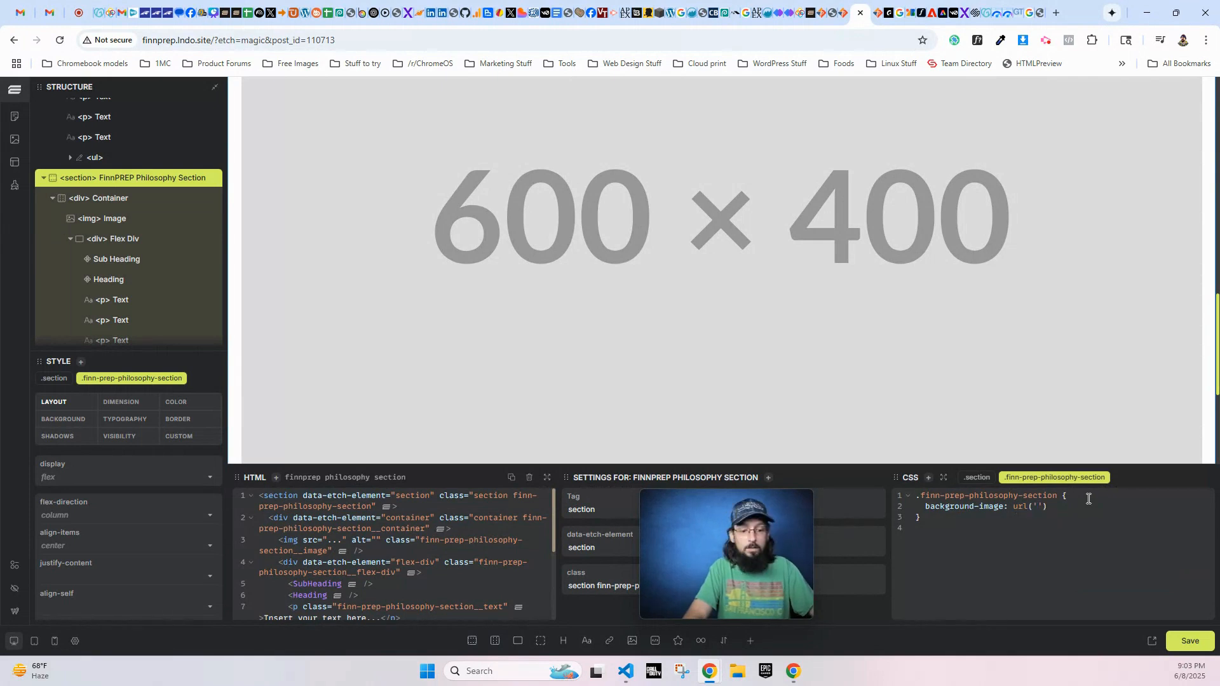
text(/wp-content/uploads/2021/06/chalk-background-with-drawings-scaled-1.jpg)
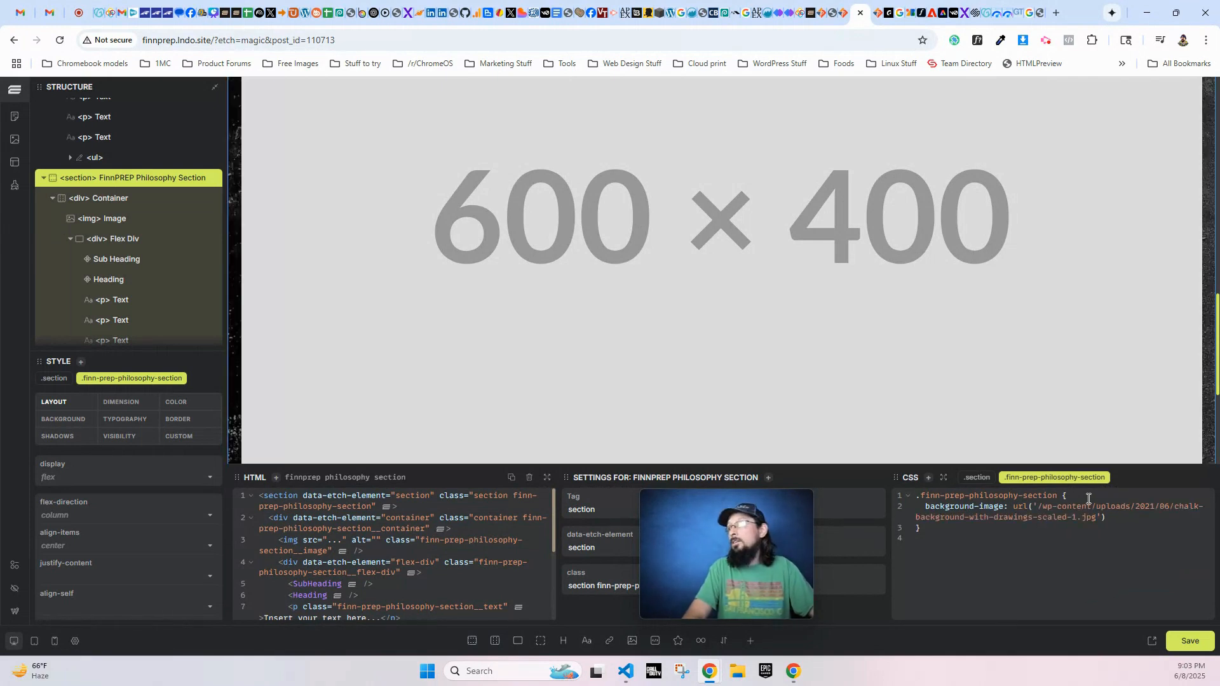
key(Return)
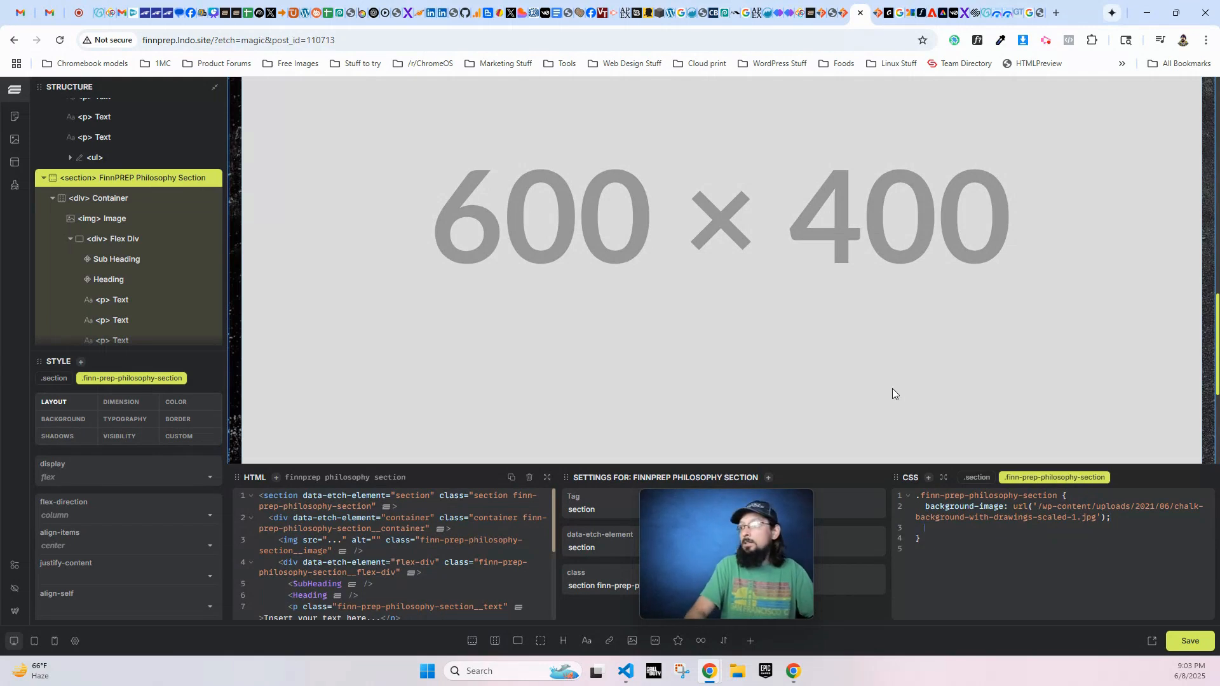
text(b)
key(BackSpace)
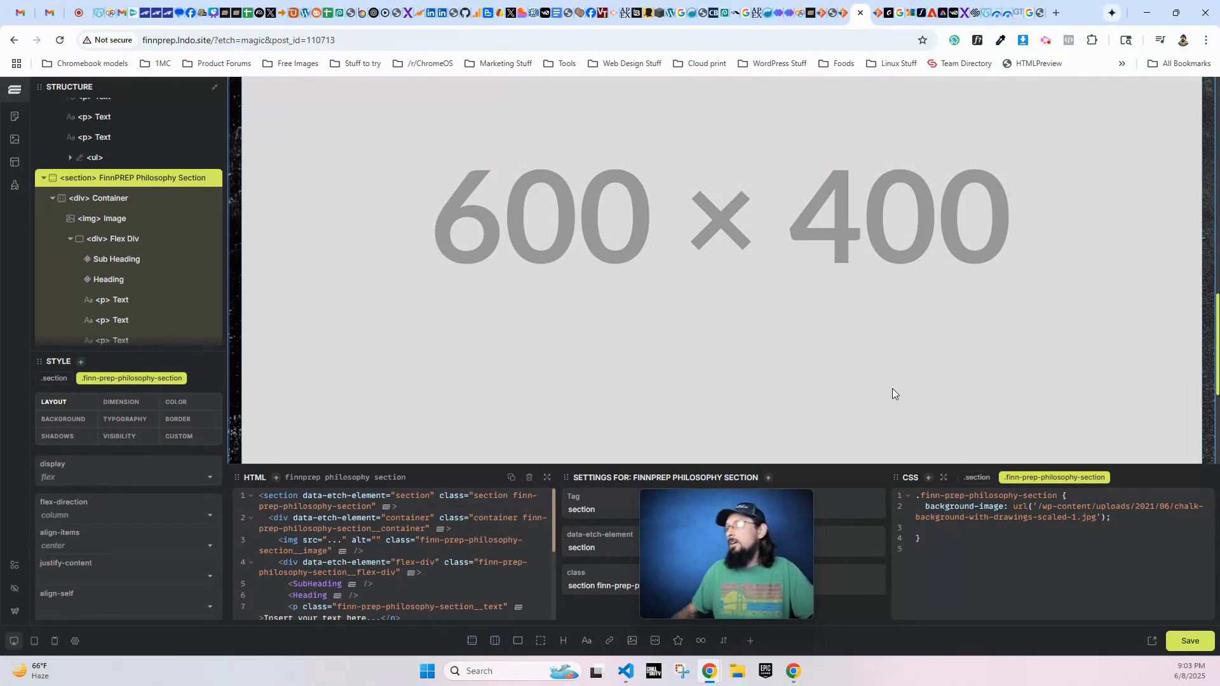
- In the CSS of the shared .section class, add background-position: 50% below the block padding
click(977, 477)
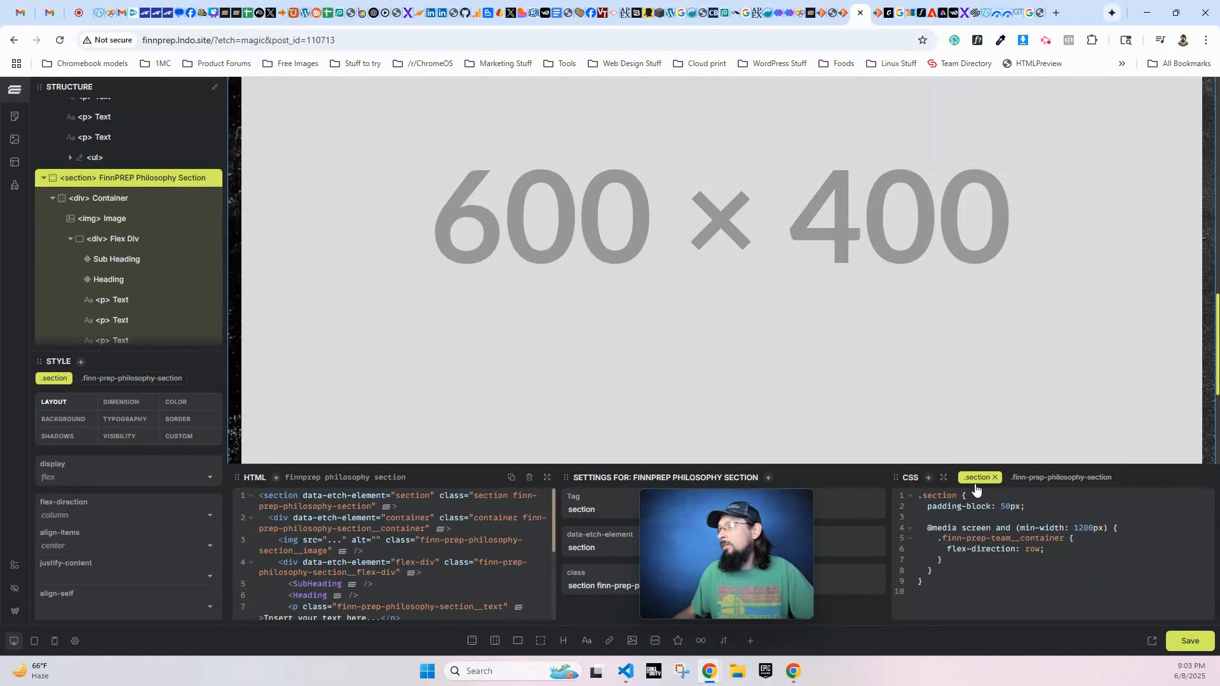
scroll(349, 356, up, 8)
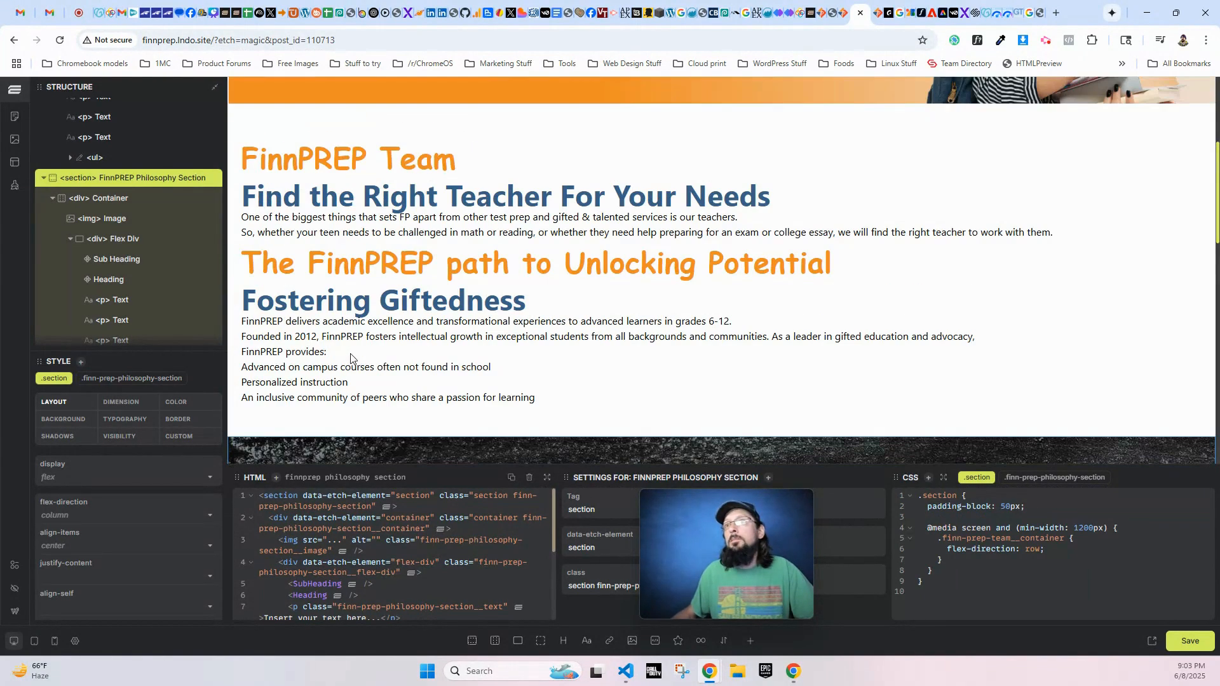
scroll(349, 359, down, 8)
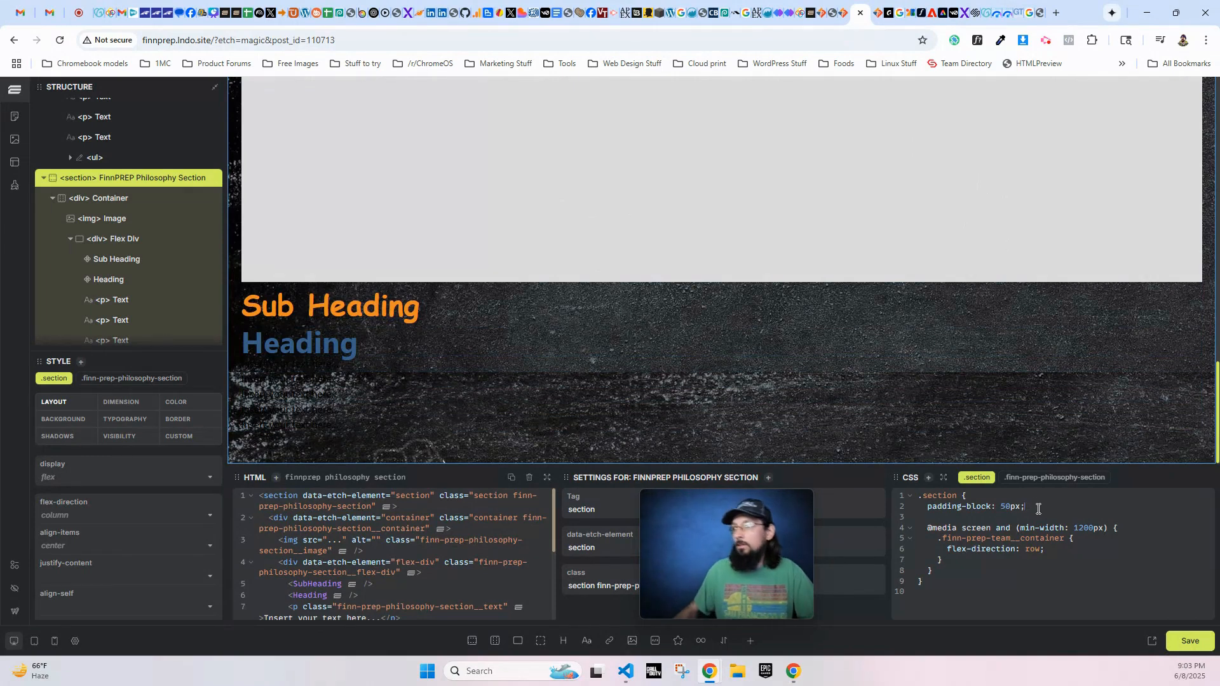
key(Return)
key(Return)
text(b)
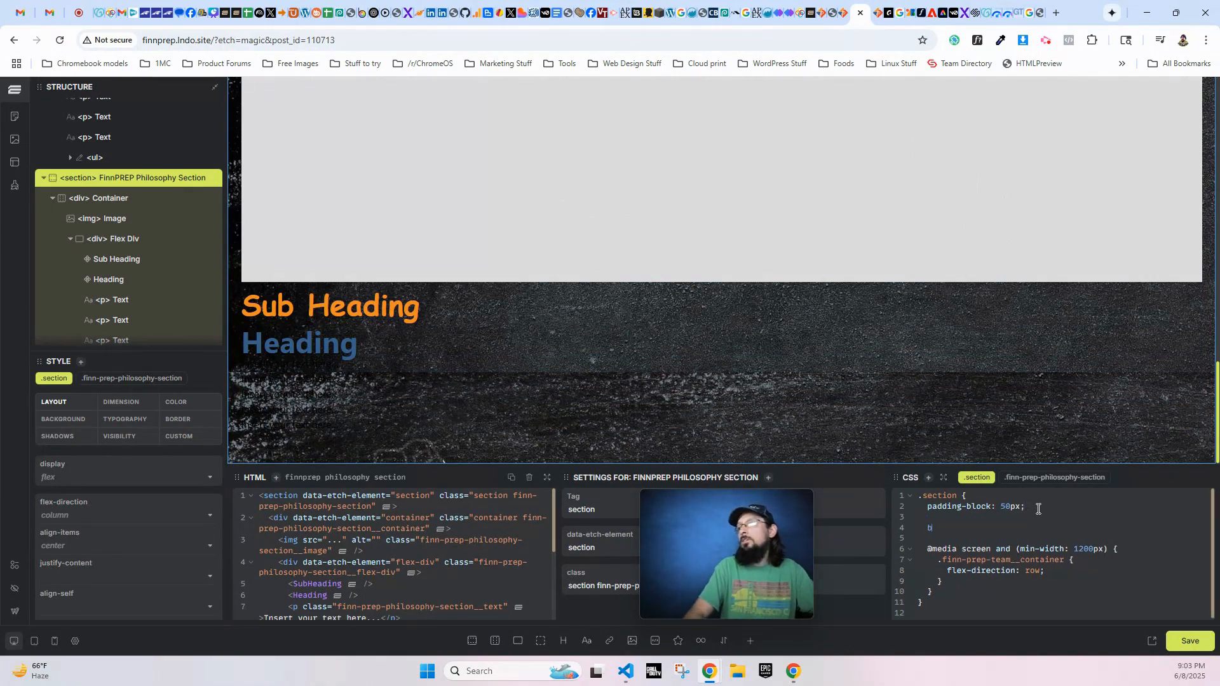
text(ackground-)
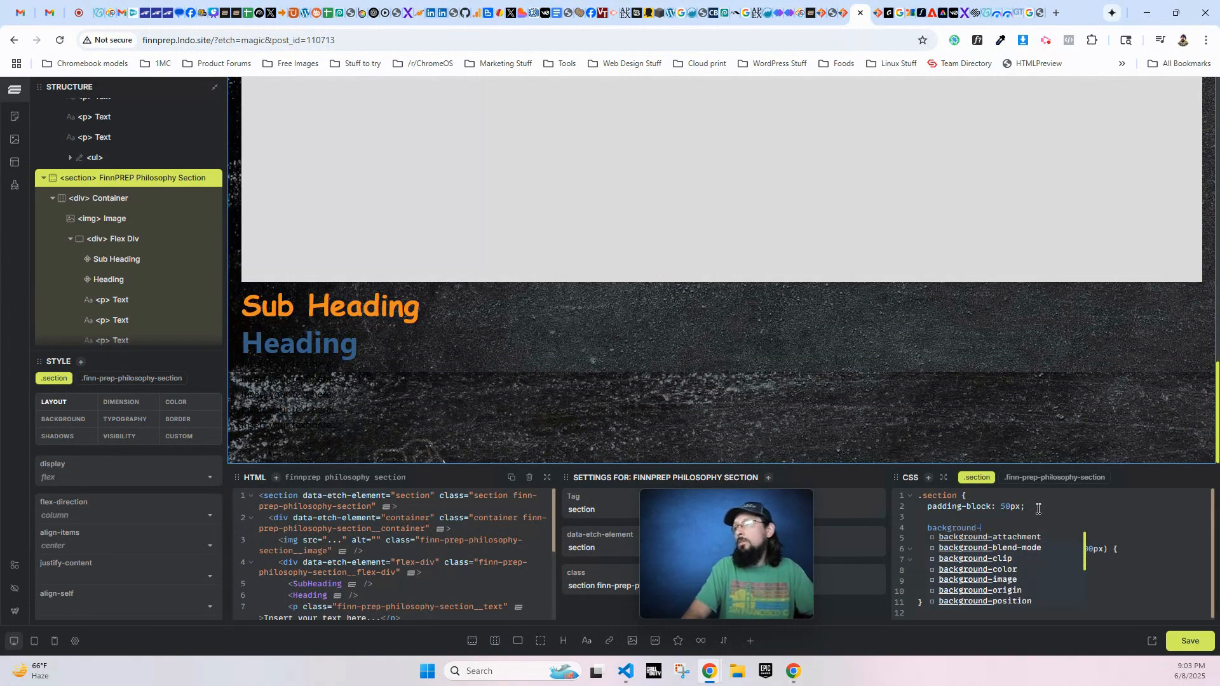
text(position: 50%;)
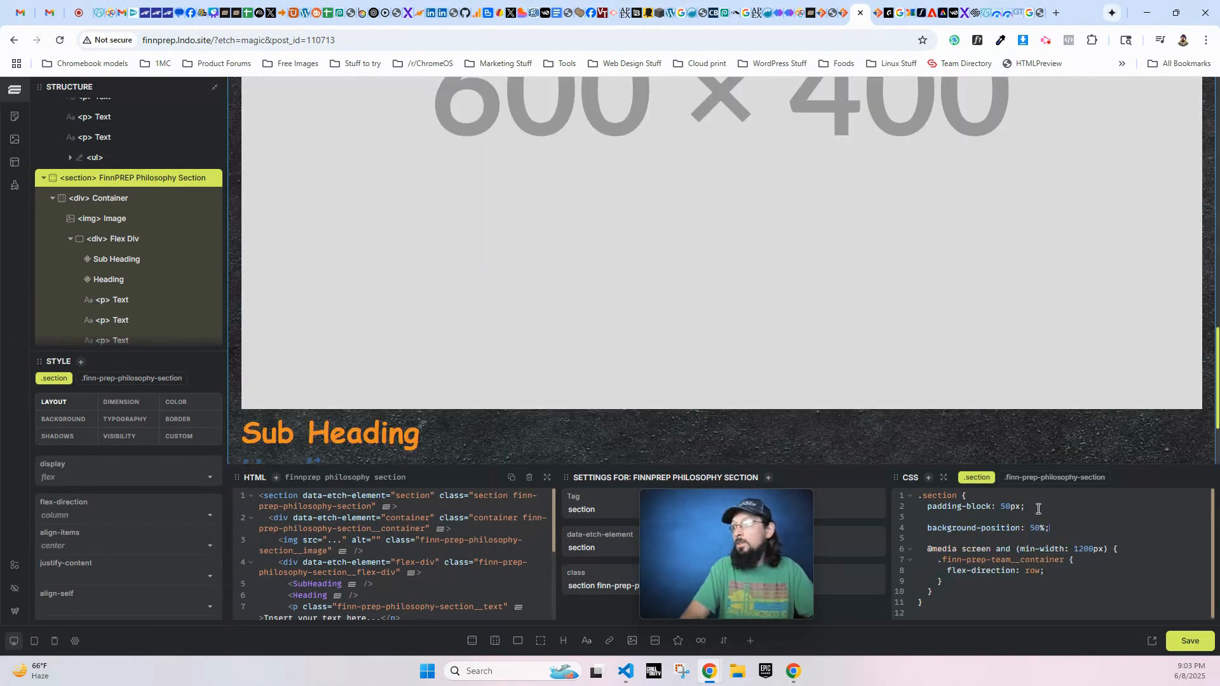
- Add background-size: cover and background-repeat: no-repeat to the .section class, and check the philosophy section's background on the canvas
key(Return)
text(background-size: cover;)
key(Return)
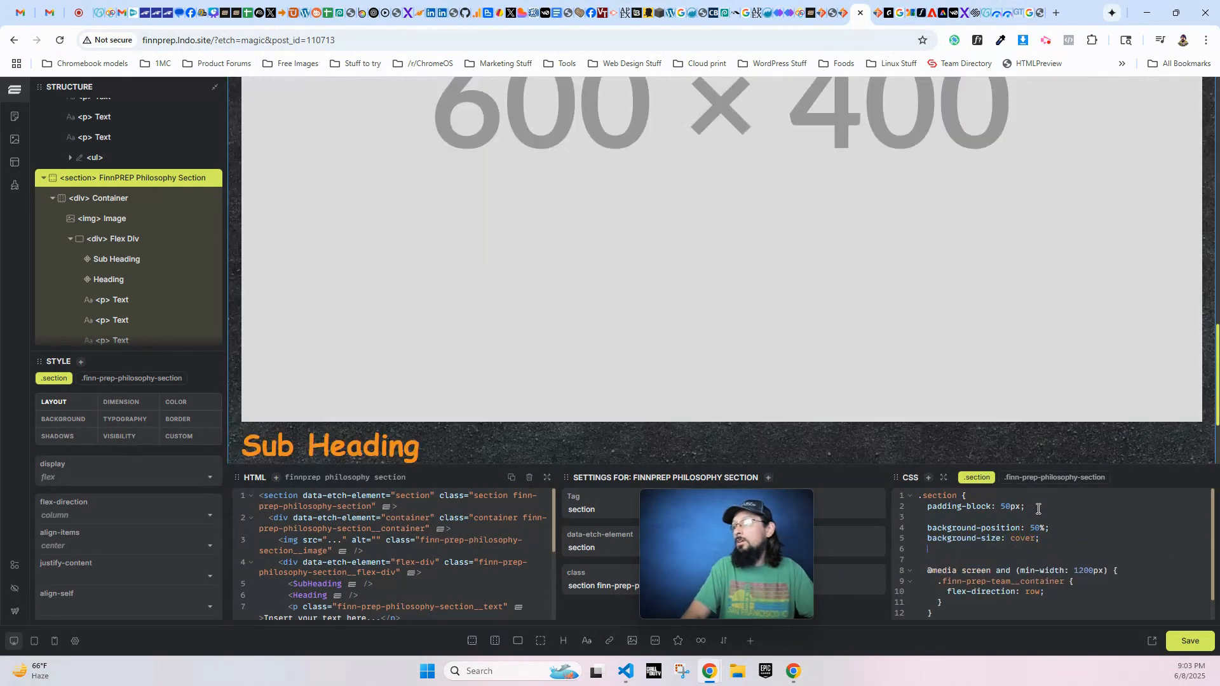
text(background-repe)
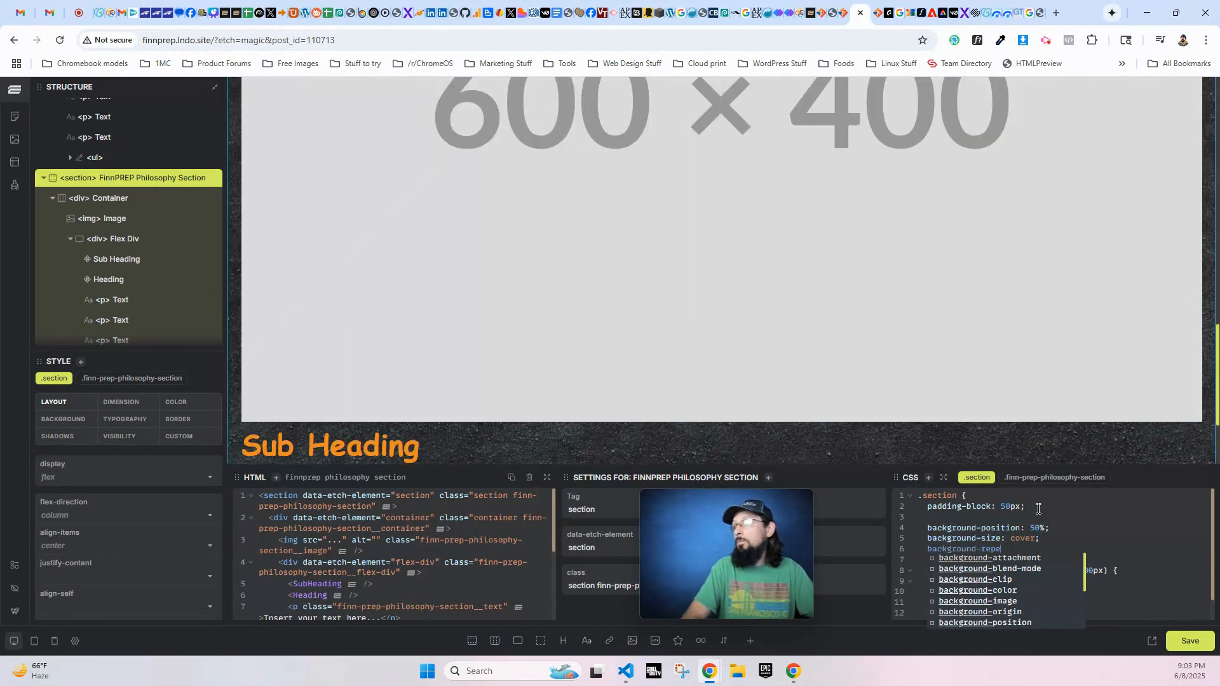
text(at: no-repeat;)
scroll(534, 196, up, 8)
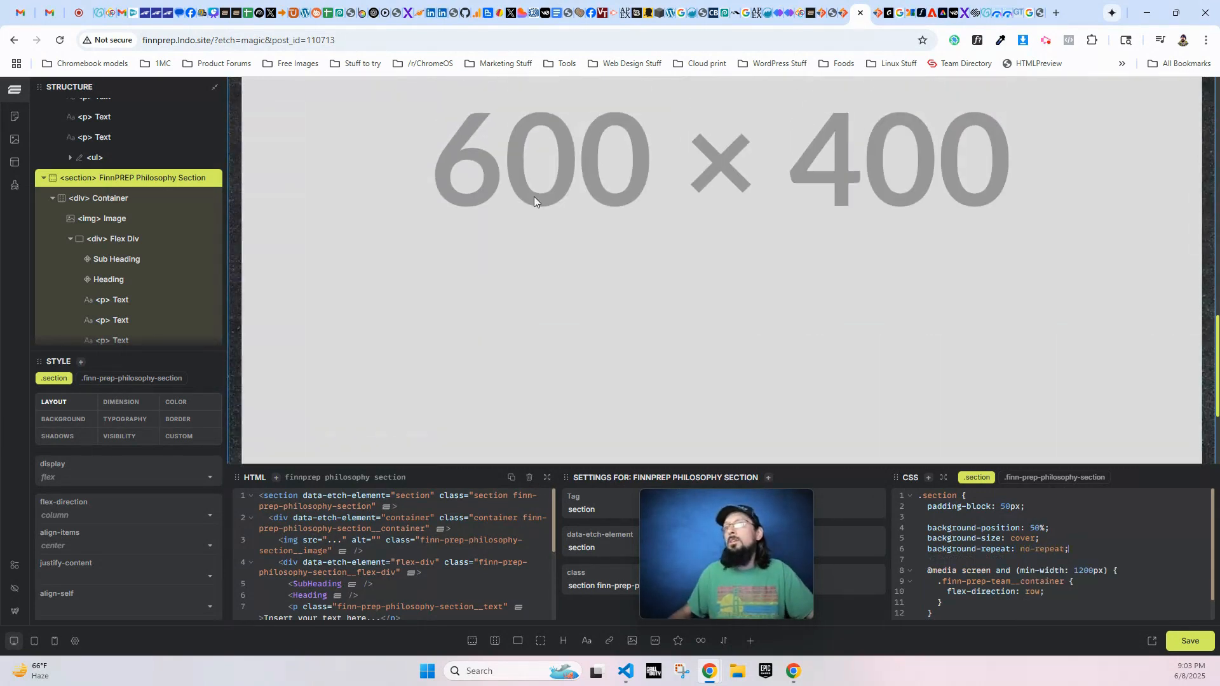
scroll(767, 326, down, 1)
scroll(768, 326, down, 3)
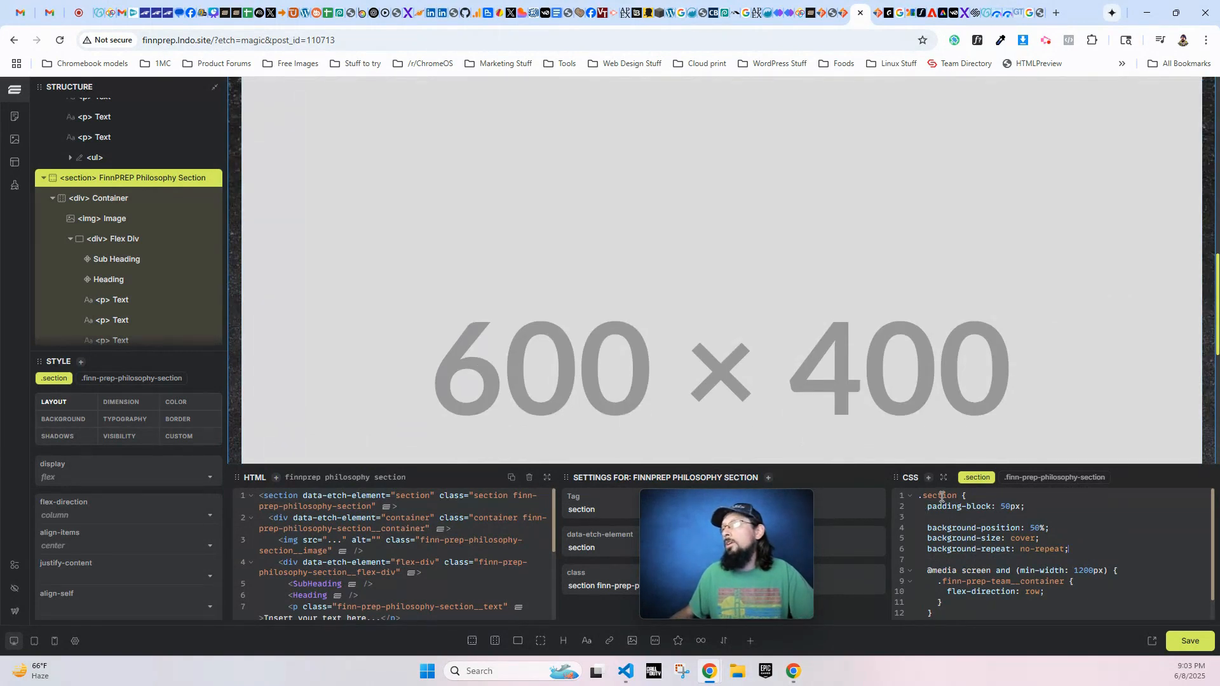
click(1044, 478)
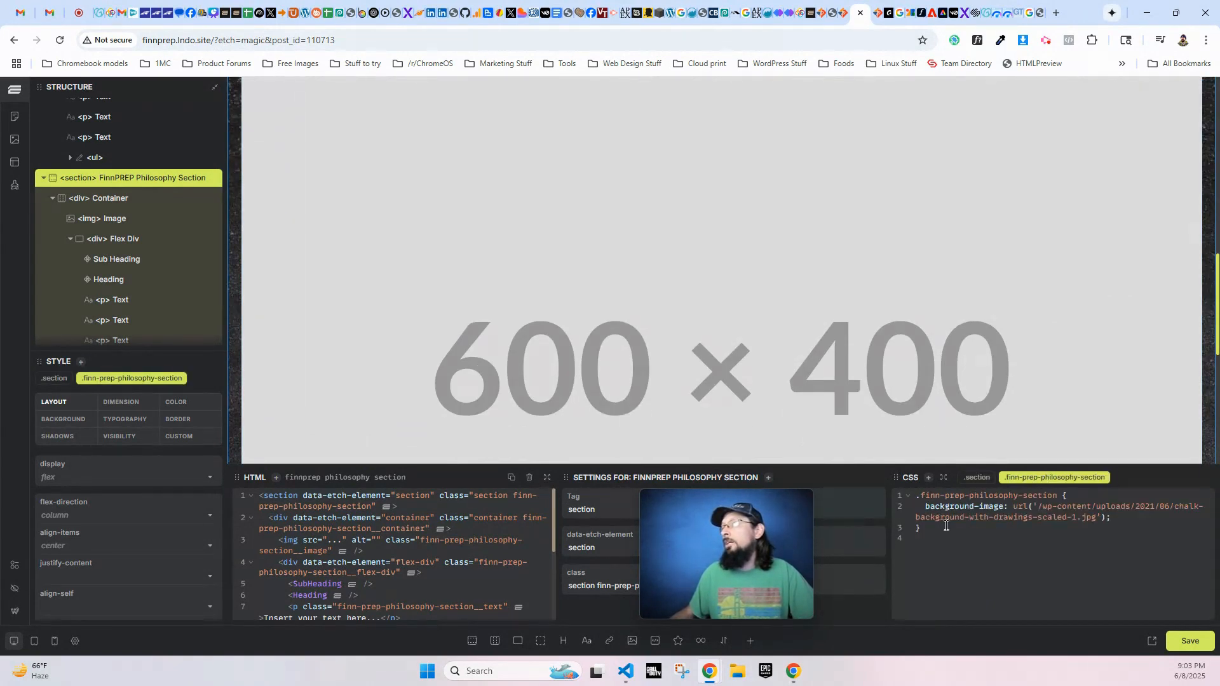
scroll(396, 383, up, 4)
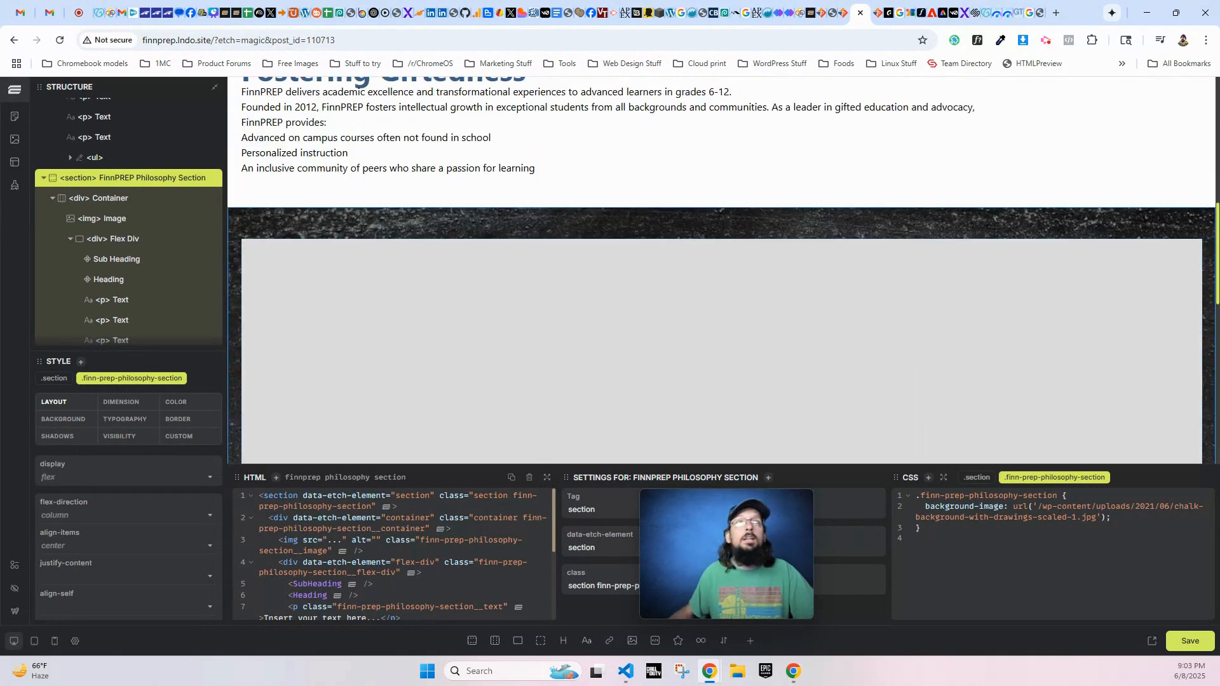
scroll(643, 360, down, 2)
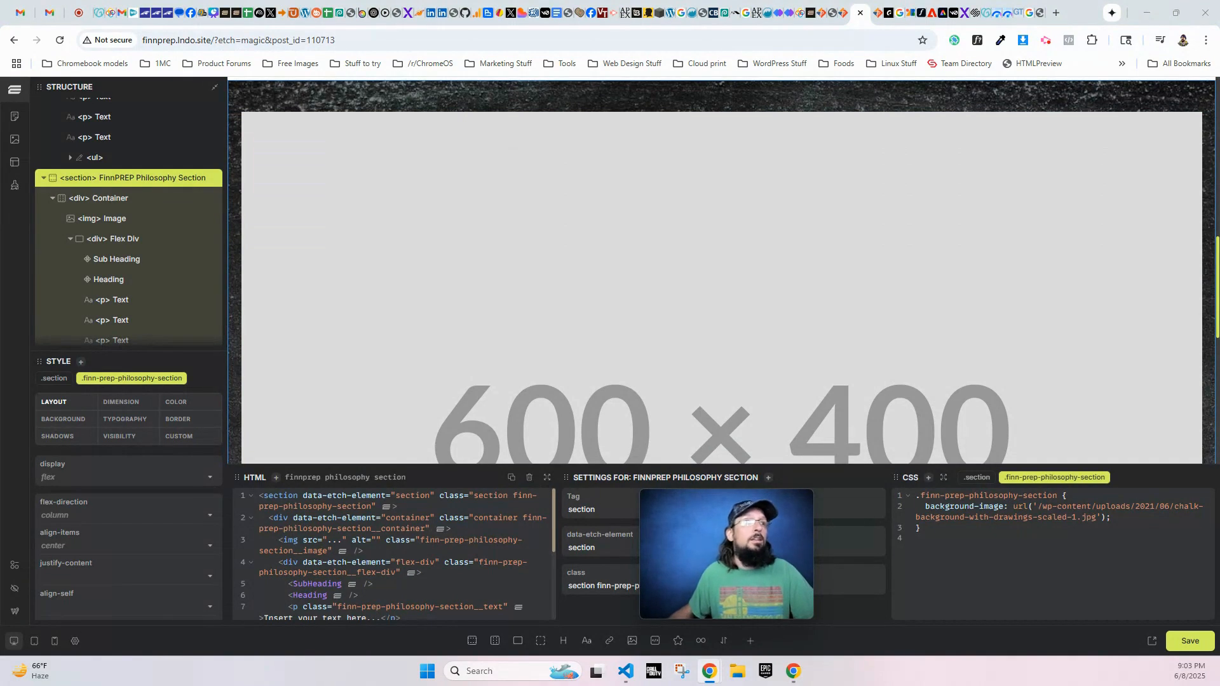
- Give the philosophy section image's .finn-prep-philosophy-section__image class a max-width of 500px in its CSS
click(630, 360)
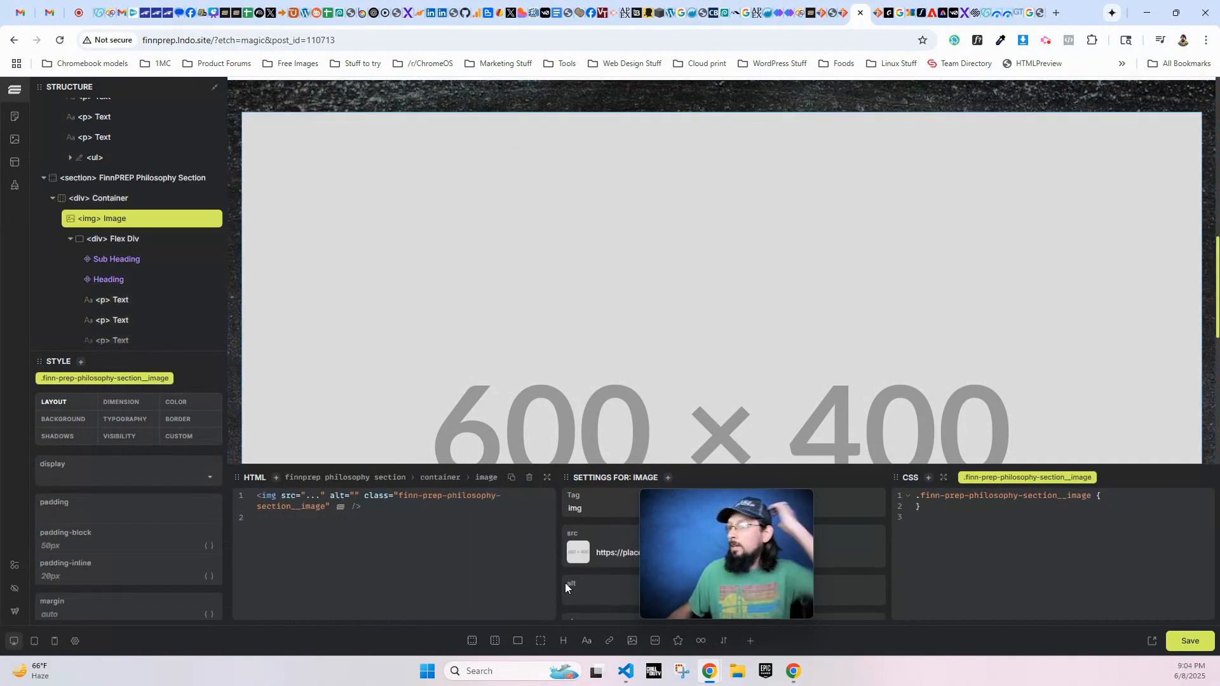
scroll(566, 582, down, 1)
click(1109, 496)
key(Return)
key(Return)
text(max-wid)
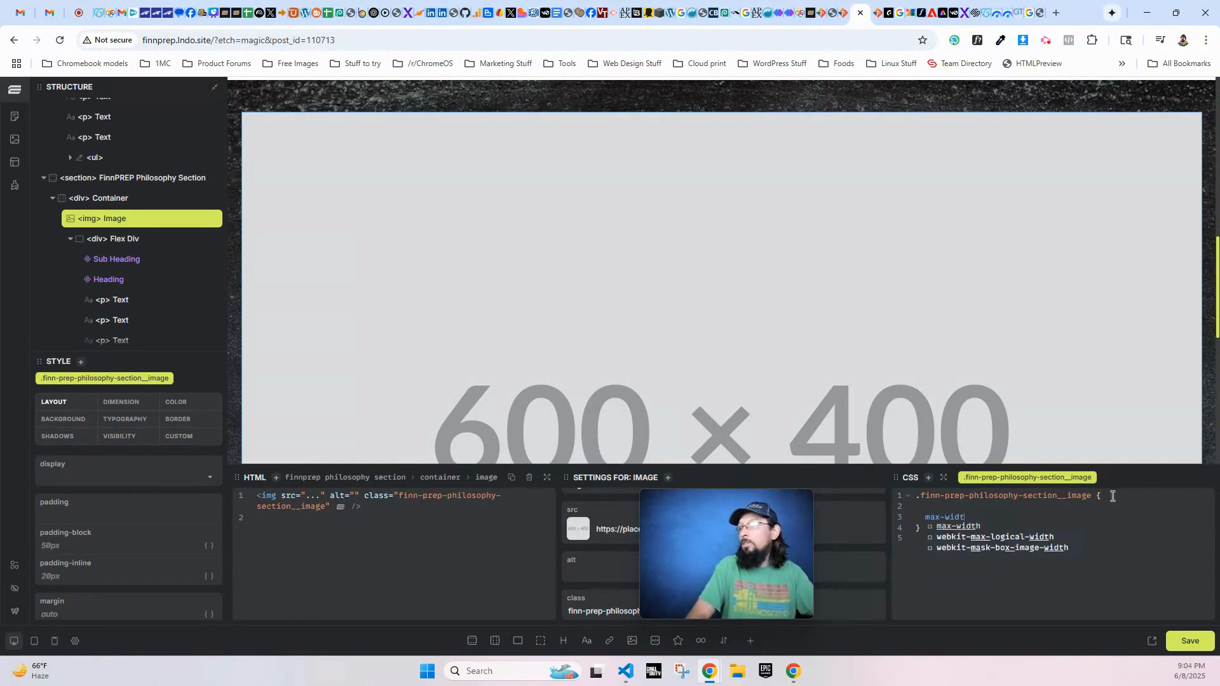
text(t)
key(Return)
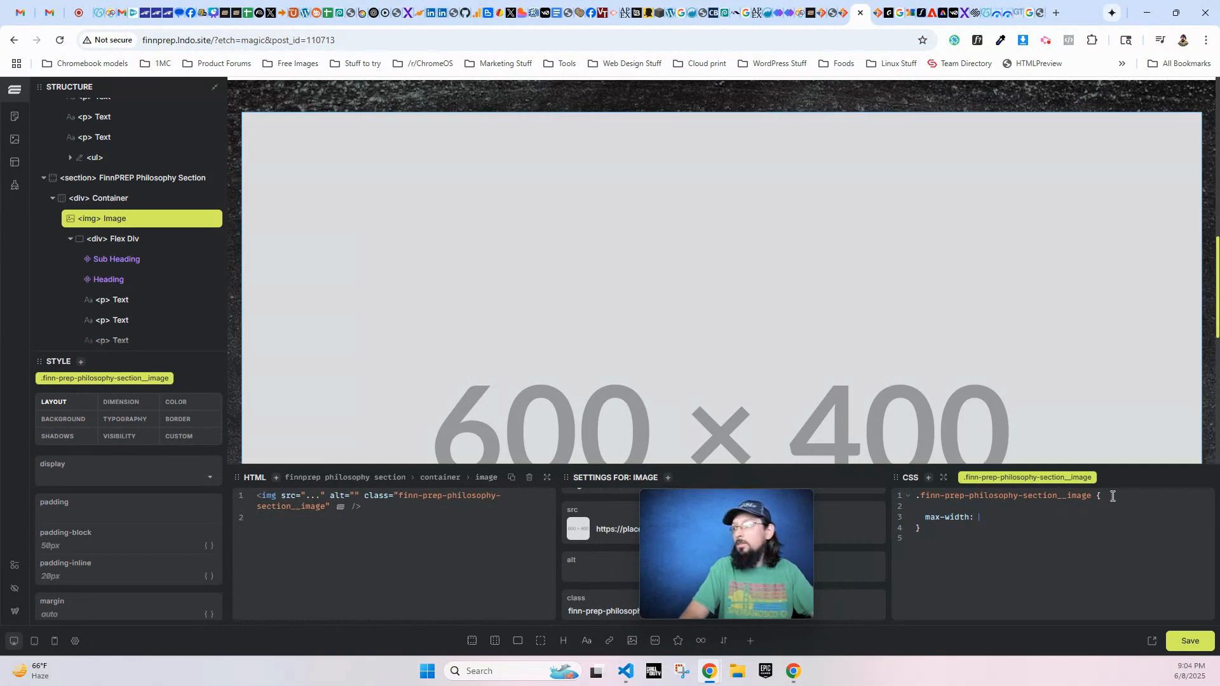
text(500px;)
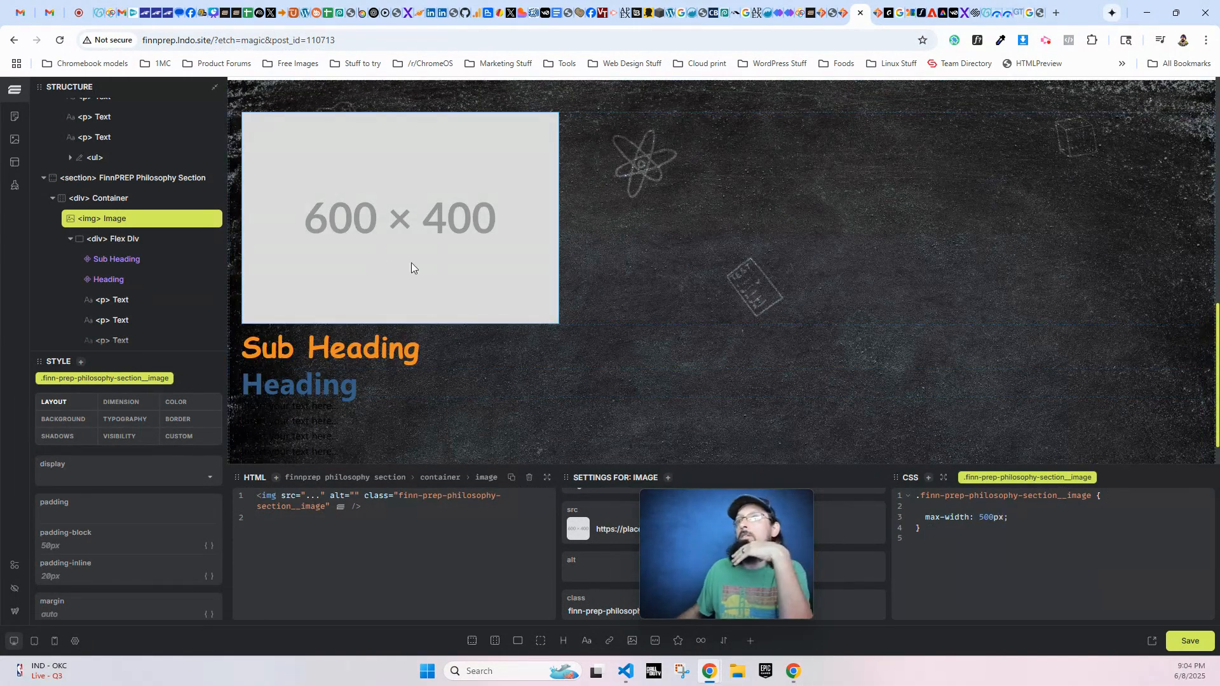
- Replace the philosophy section's placeholder image with the 481 by 592 pixel portrait of the woman in the pink jacket from the media library
scroll(410, 262, up, 2)
drag(676, 565, 994, 595)
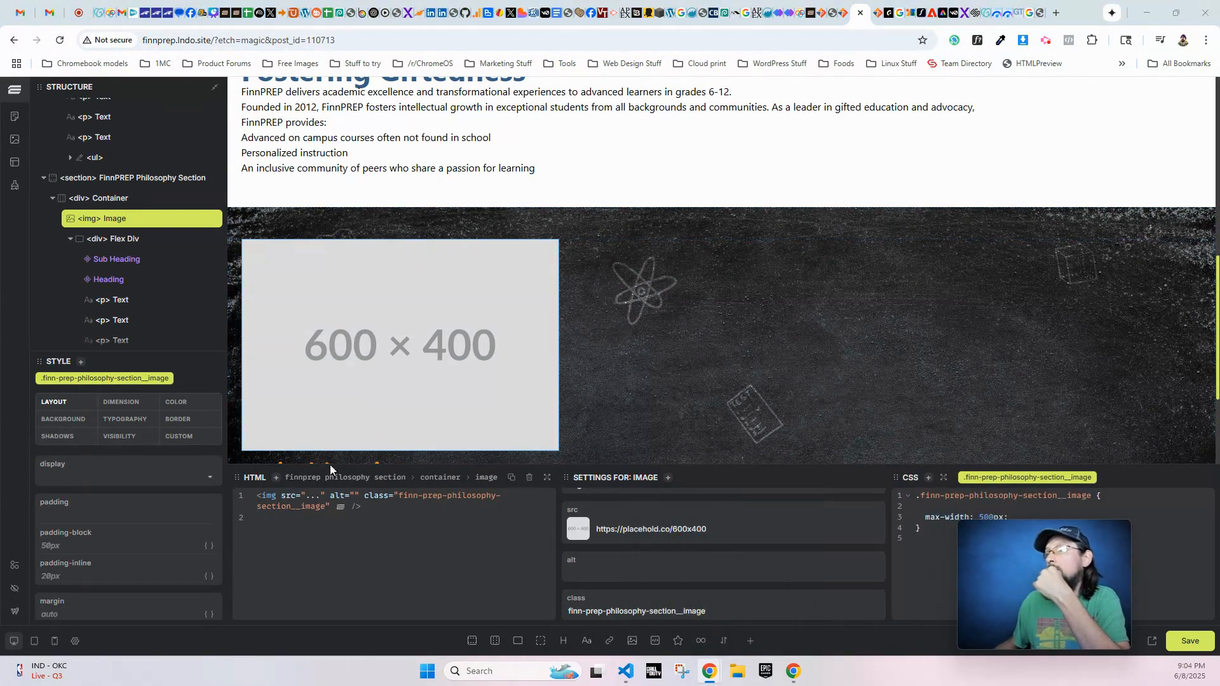
click(579, 534)
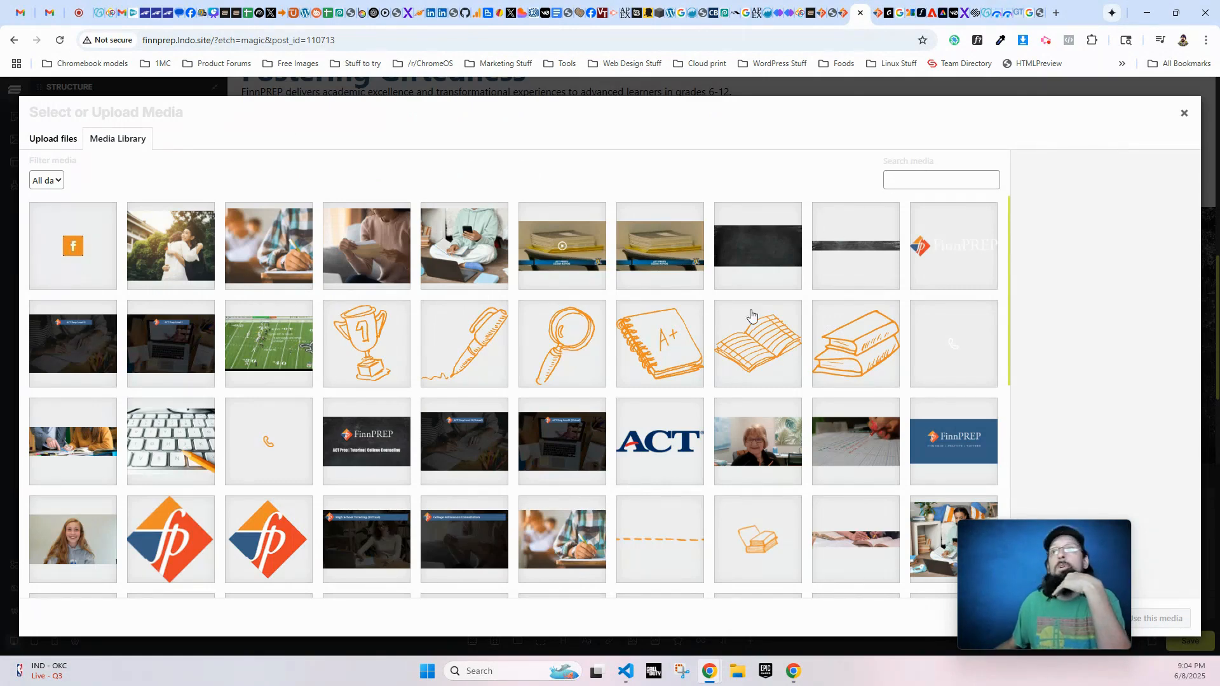
scroll(752, 315, down, 10)
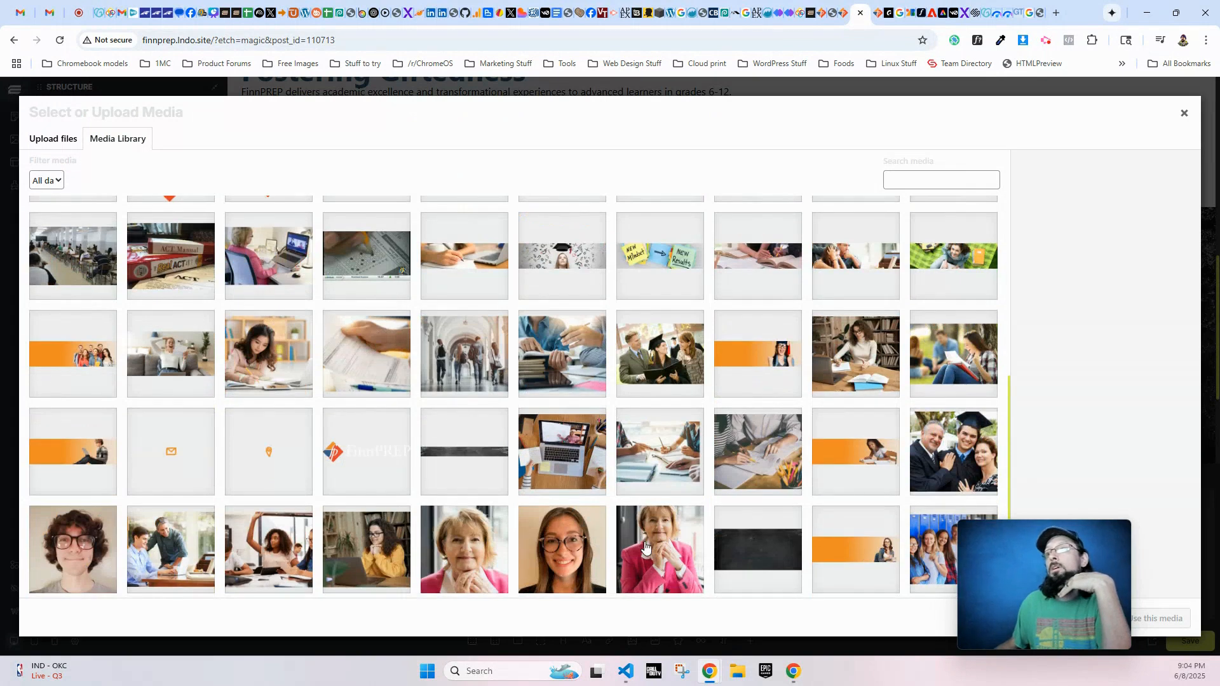
click(645, 548)
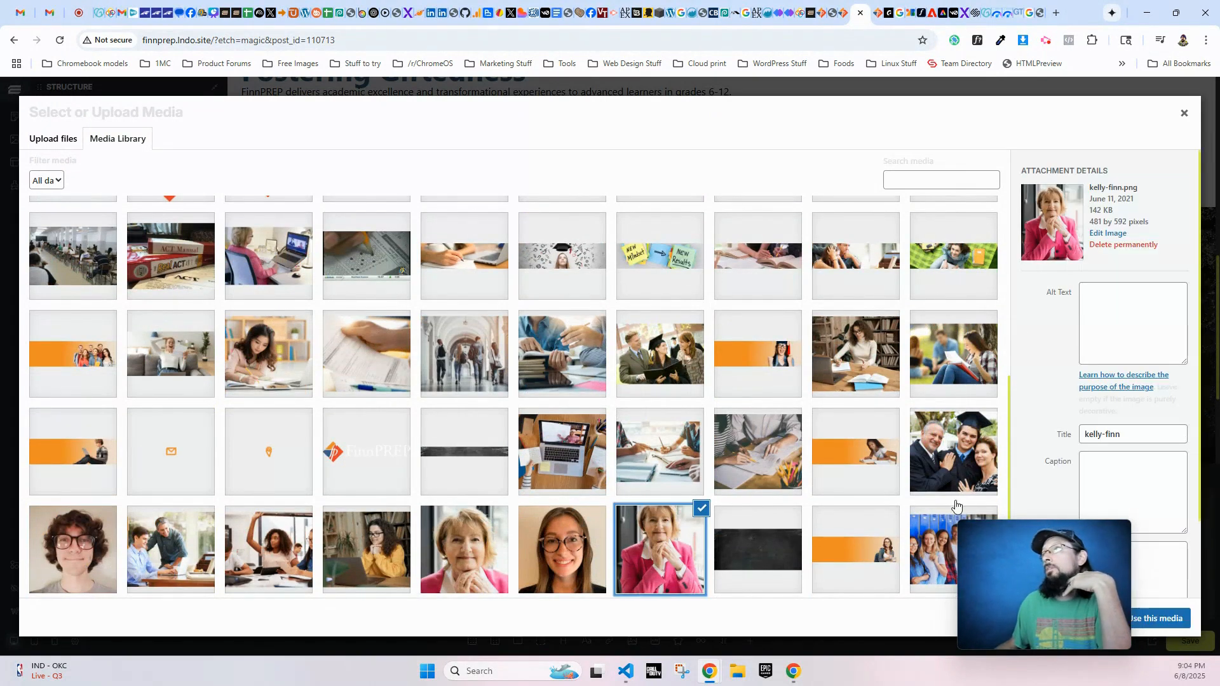
drag(1126, 222, 1100, 222)
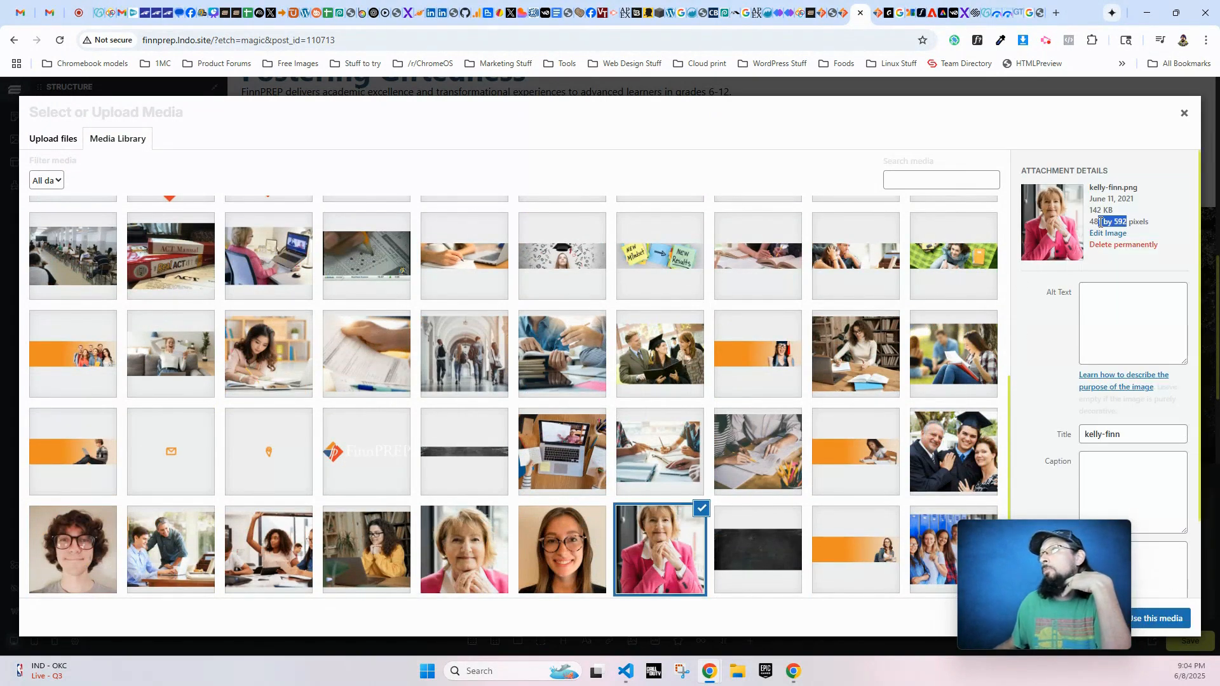
click(1162, 618)
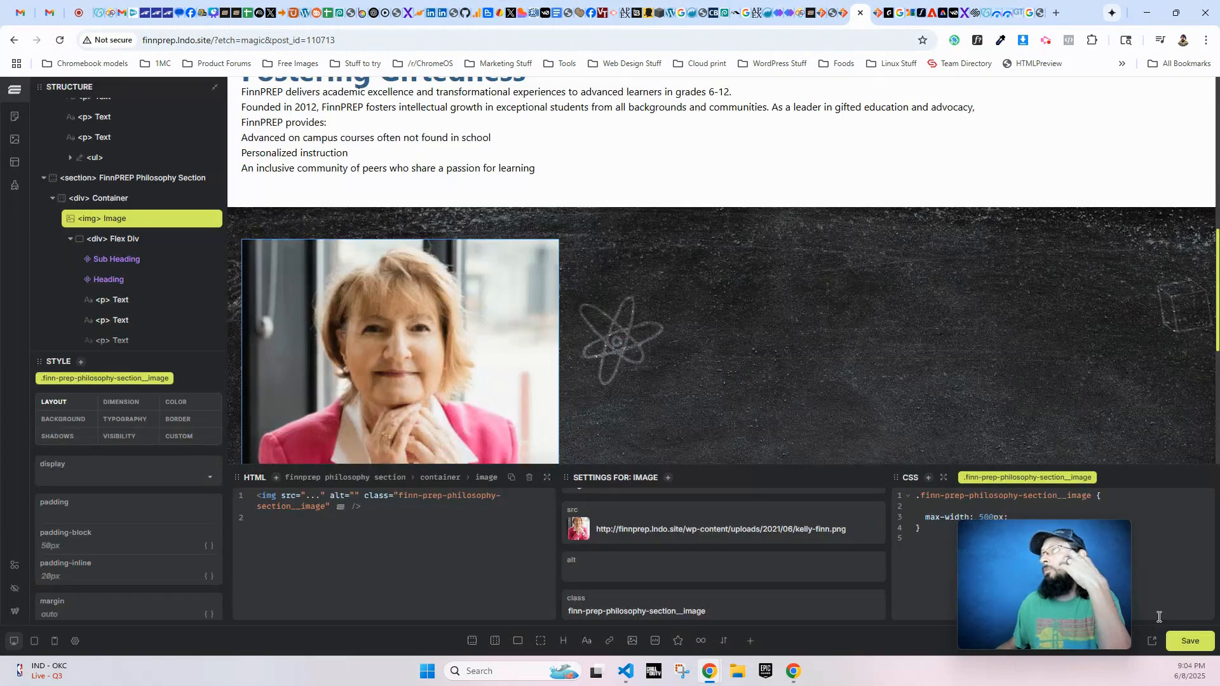
scroll(298, 394, down, 5)
scroll(860, 449, up, 2)
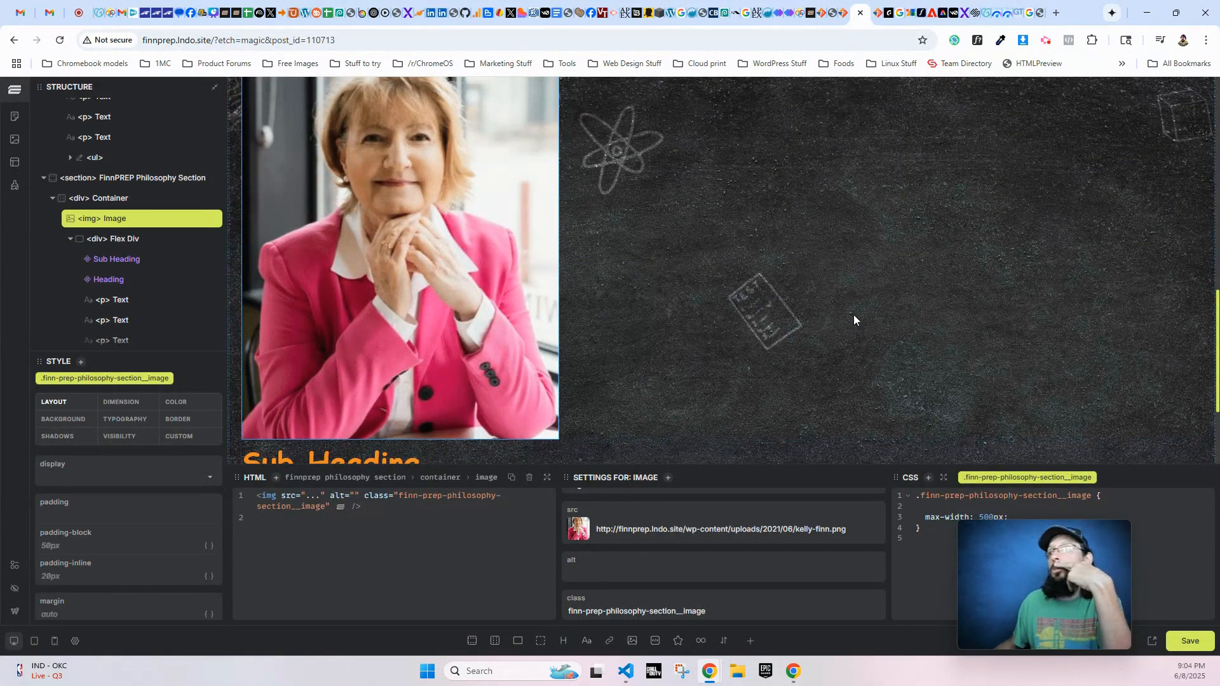
- Set the Sub Heading text in the philosophy section's flex div to "FinnPREP Philosophy" and leave its TextColor at the default
scroll(854, 314, up, 2)
click(623, 206)
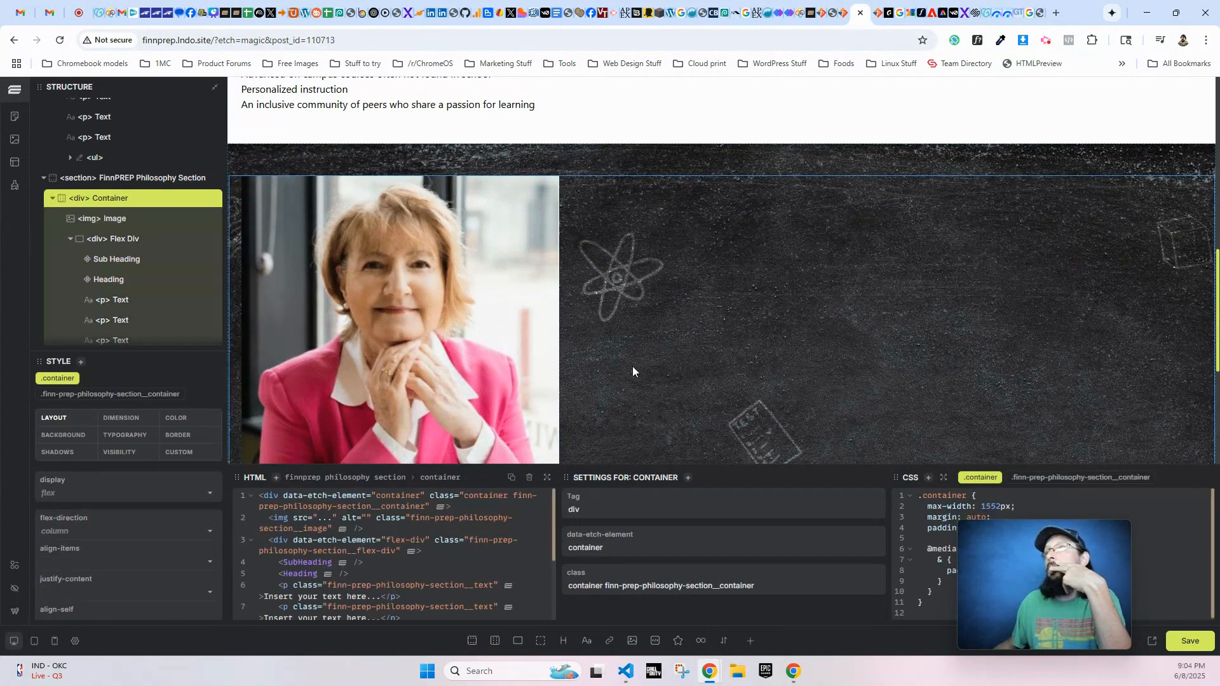
click(94, 240)
scroll(748, 277, down, 5)
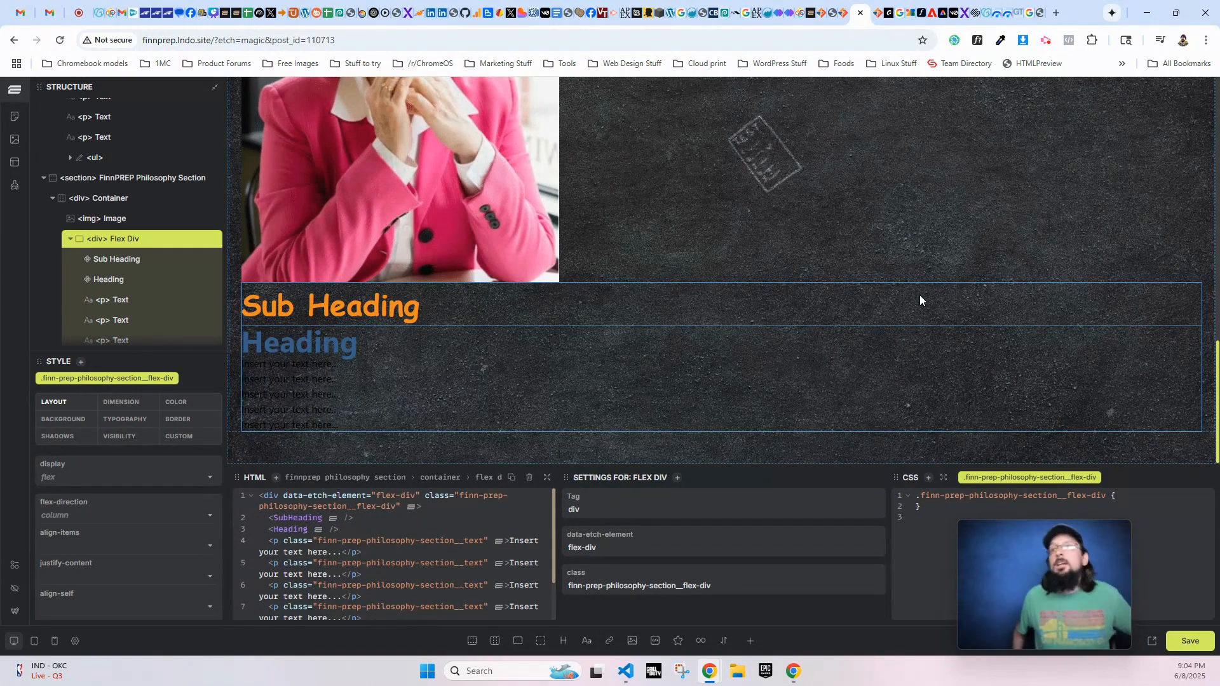
click(336, 312)
click(638, 516)
text(FinnPREP Philosophy)
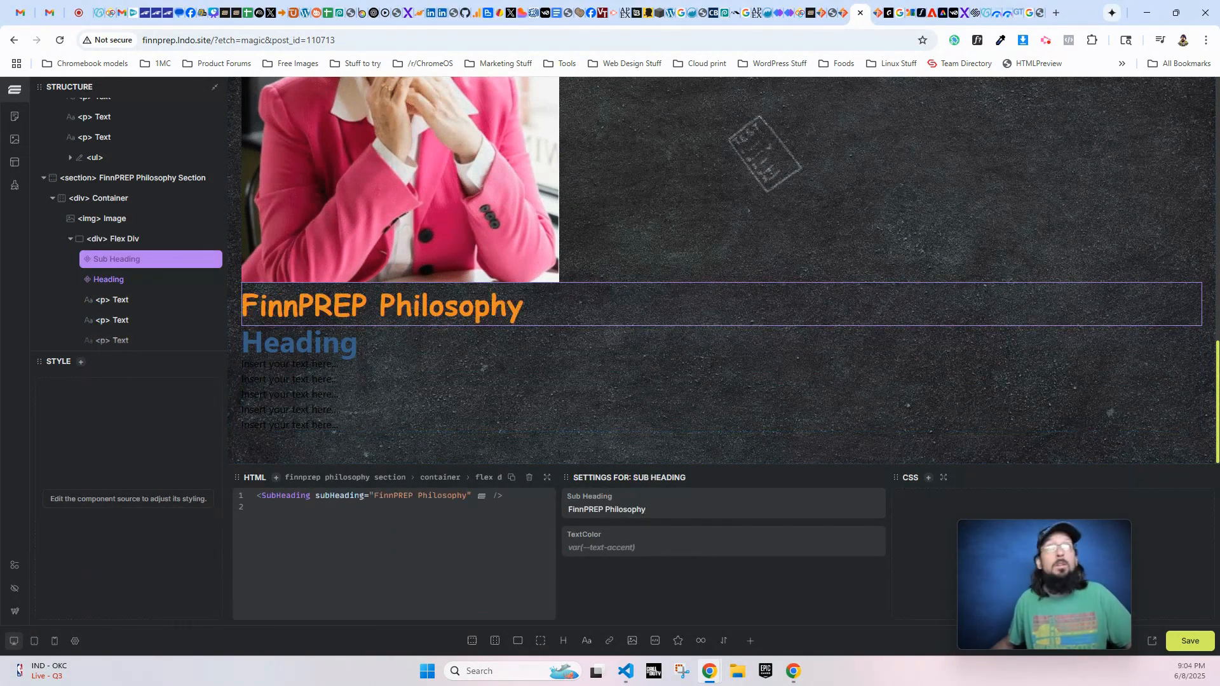
text(Preparing Teens for the Next Phase)
triple_click(662, 540)
key(BackSpace)
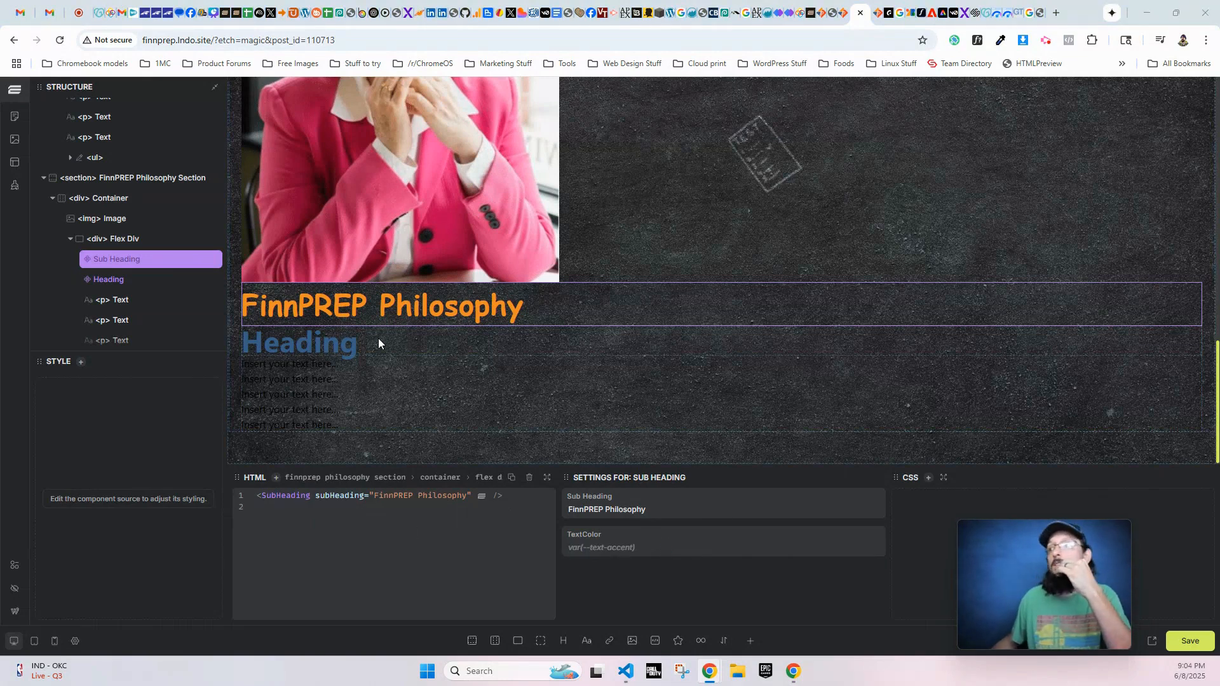
- Set the philosophy section's Heading text to "Preparing Teens for the Next Phase" and compare it with the live About Us page
click(288, 341)
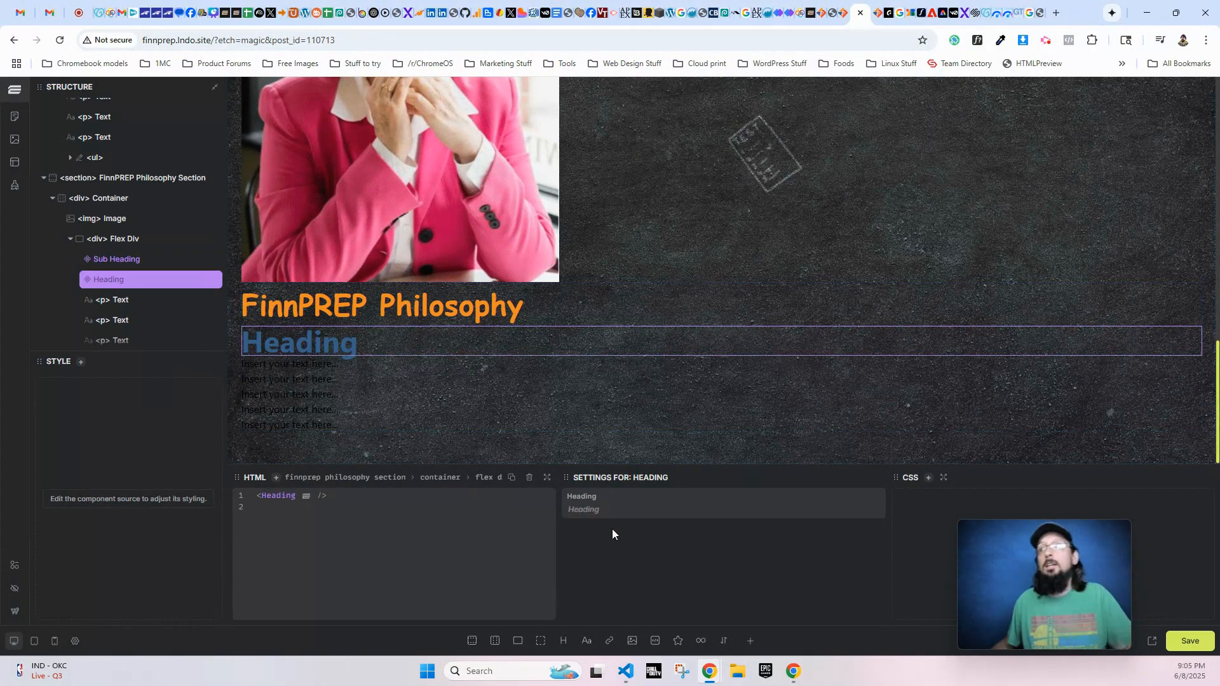
text(Preparing Teens for the Next Phase)
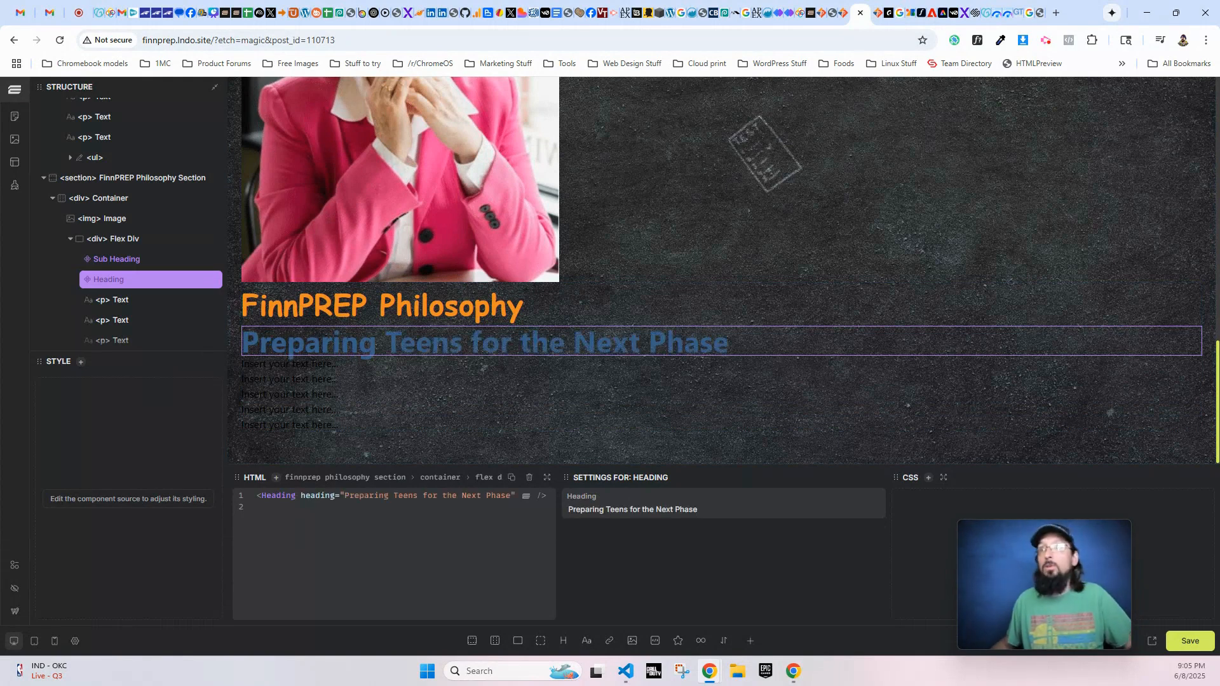
key(alt+Tab)
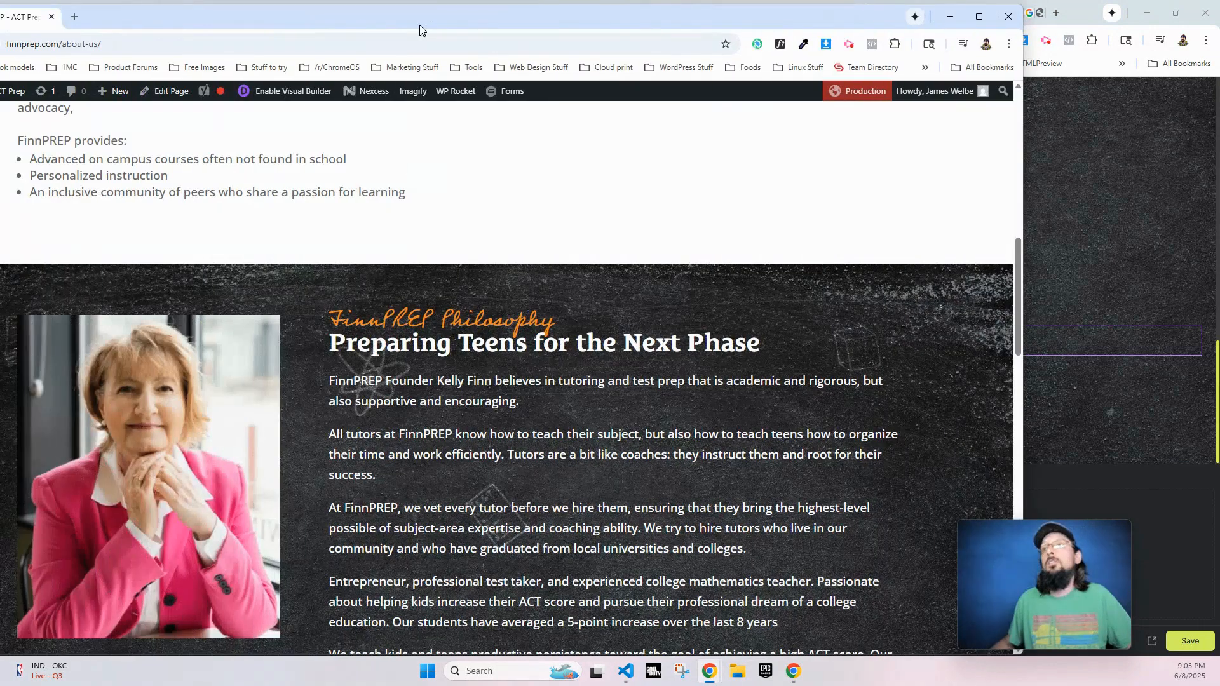
drag(794, 339, 329, 328)
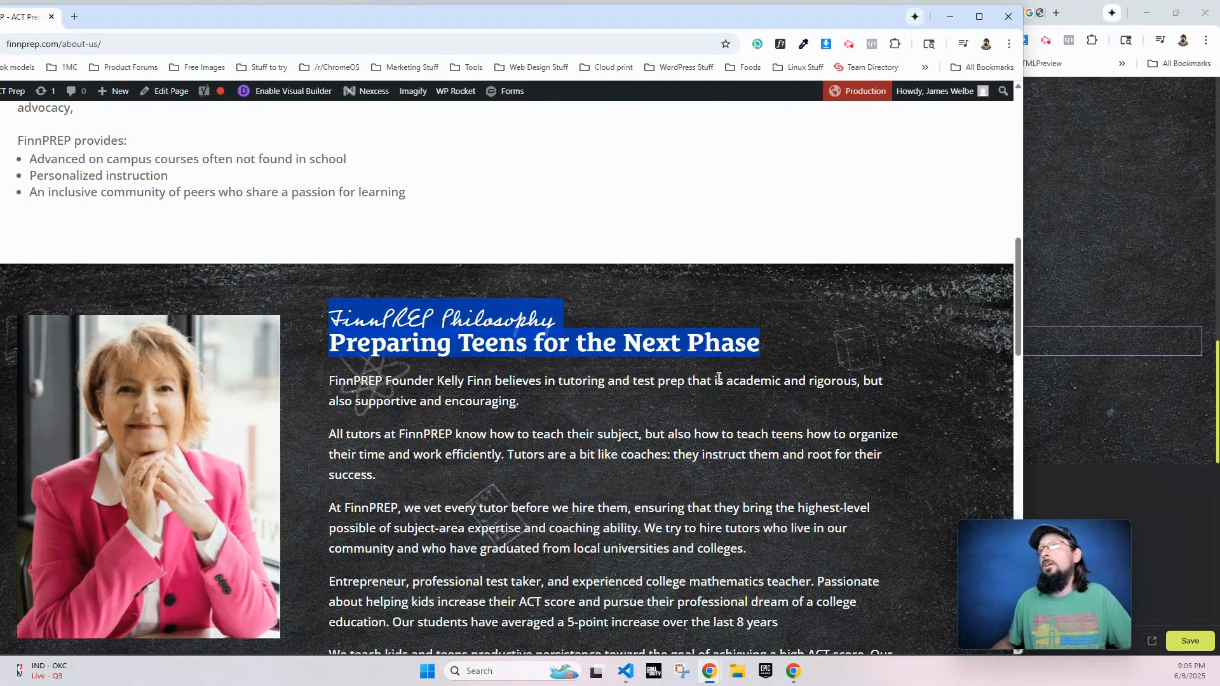
click(795, 374)
key(alt+Tab)
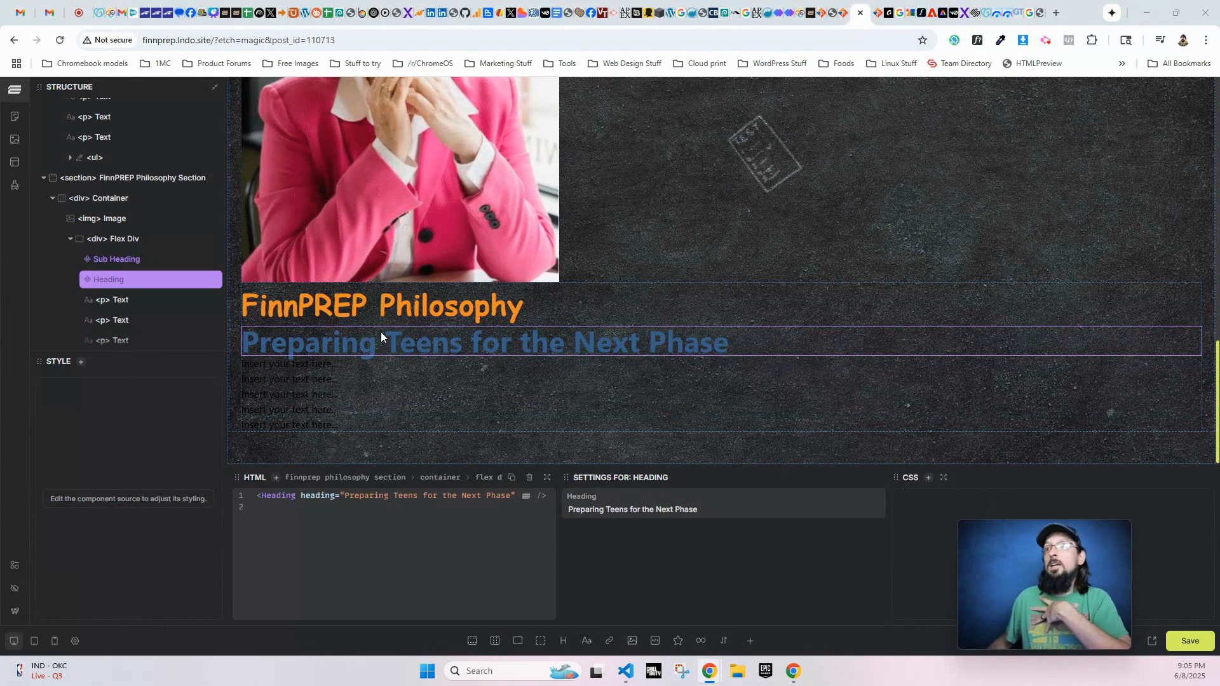
- Compare the properties of the Sub Heading and Heading components, and open the Heading component for editing
click(435, 310)
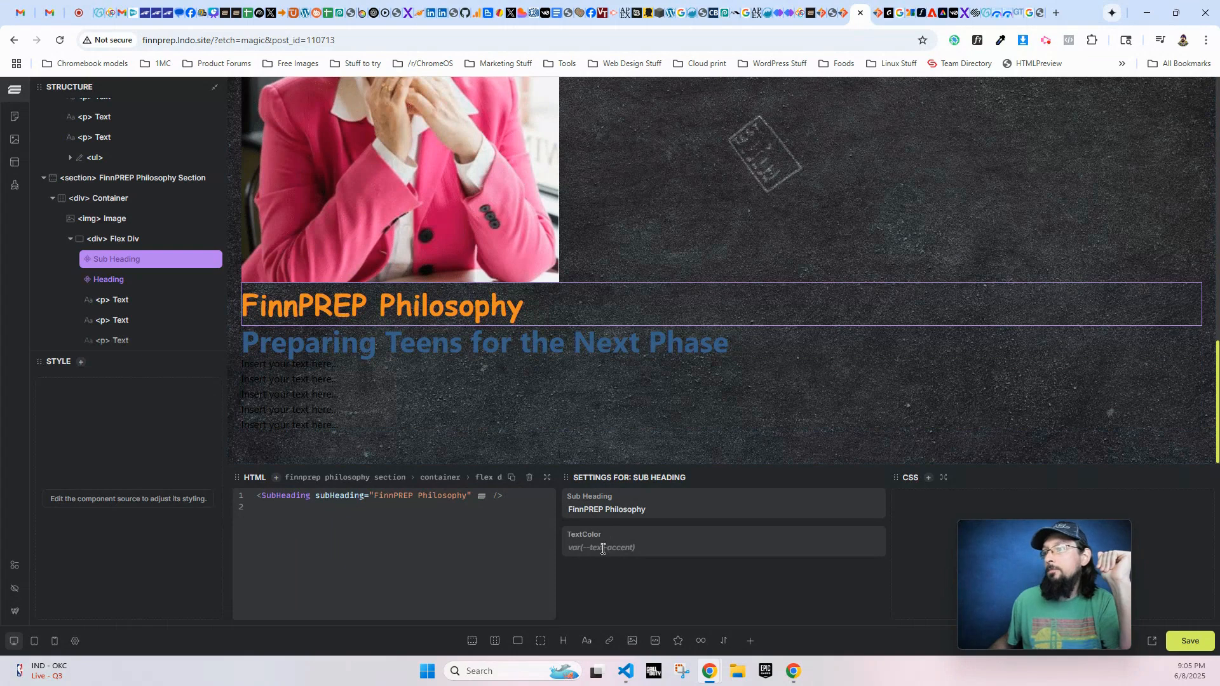
click(465, 345)
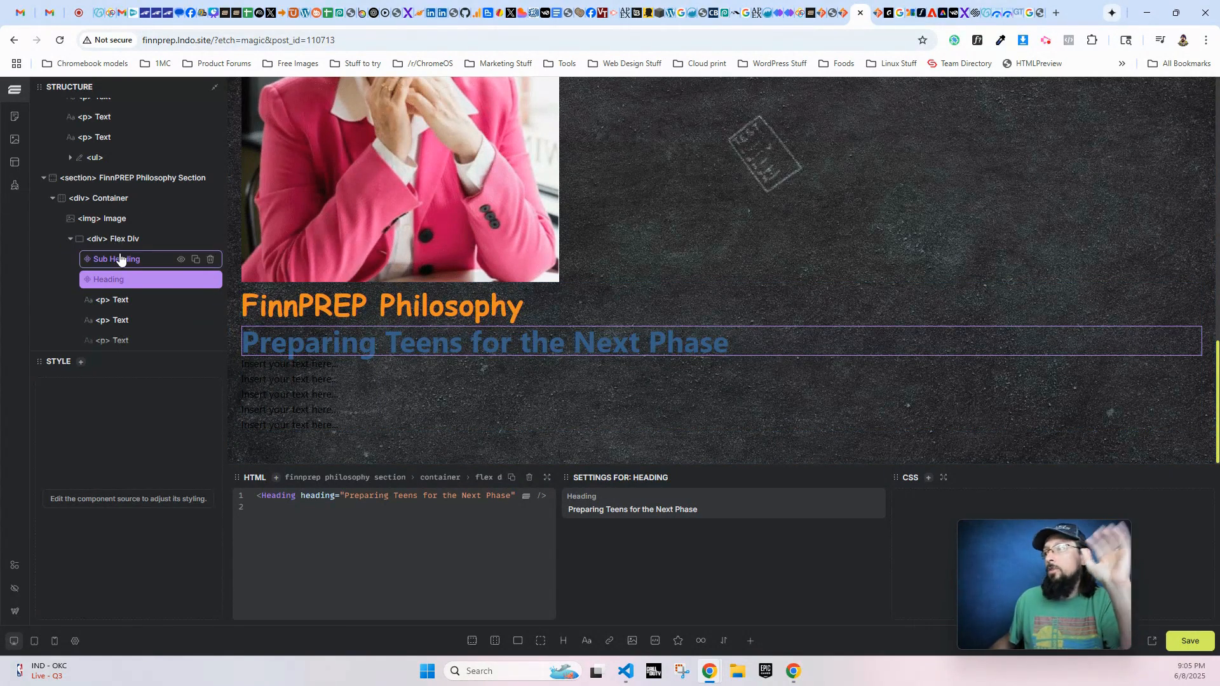
right_click(109, 204)
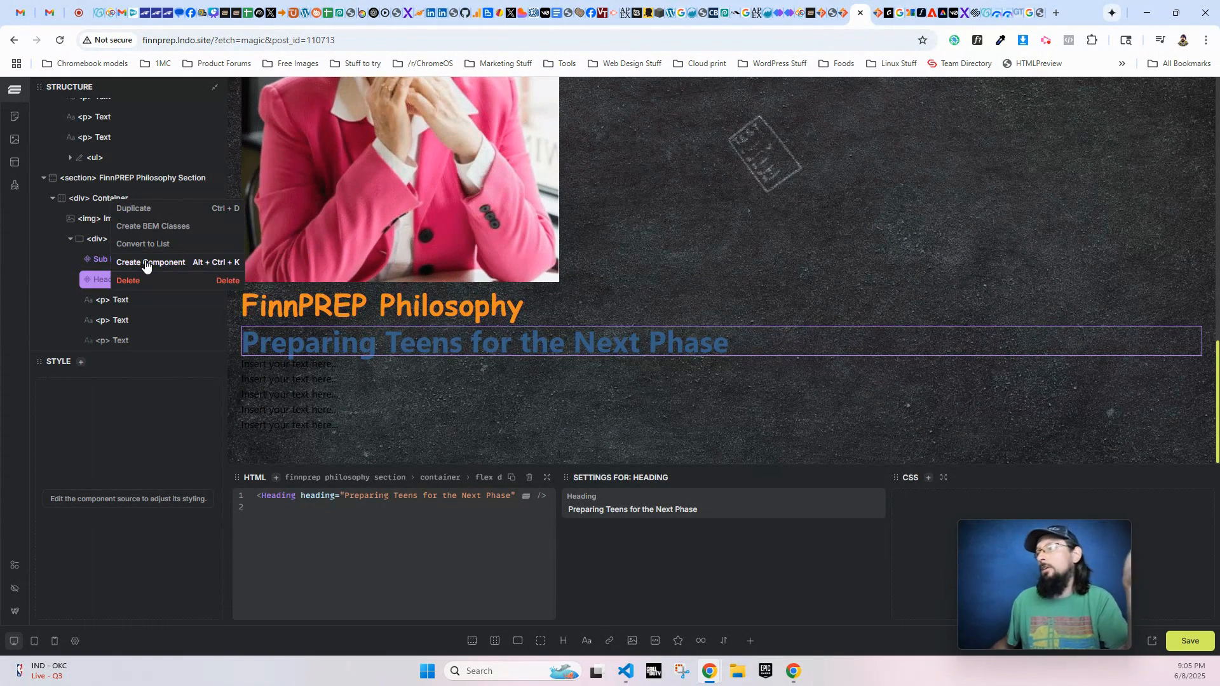
click(100, 280)
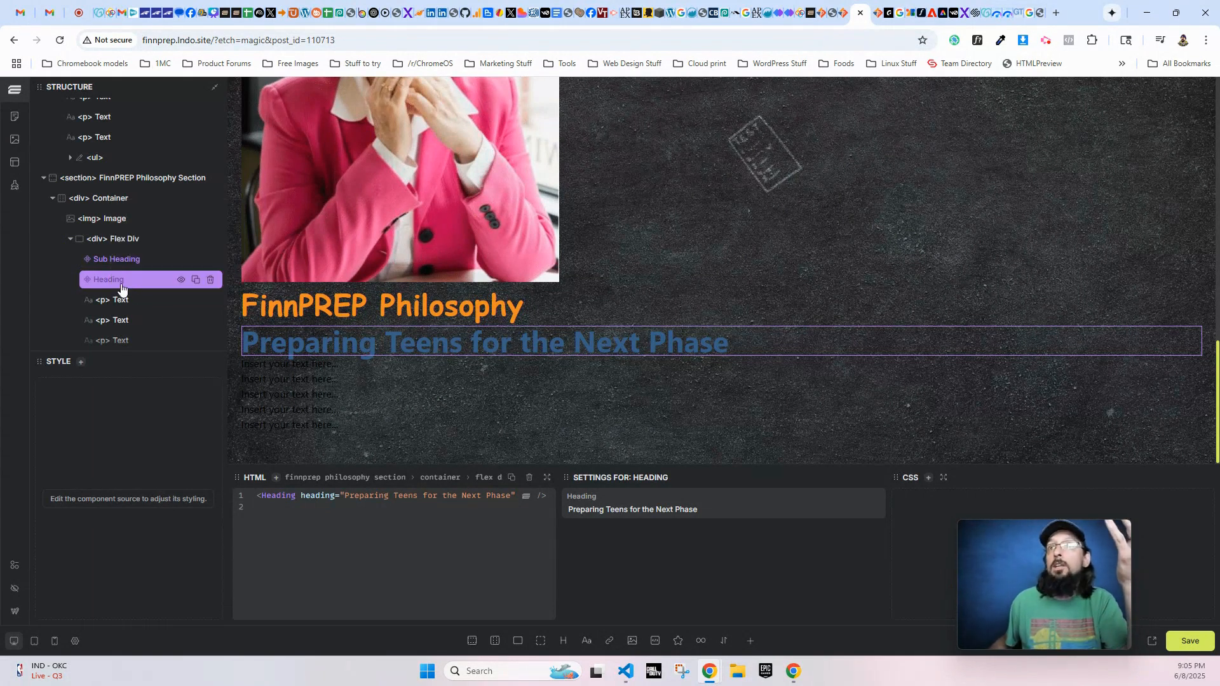
right_click(114, 283)
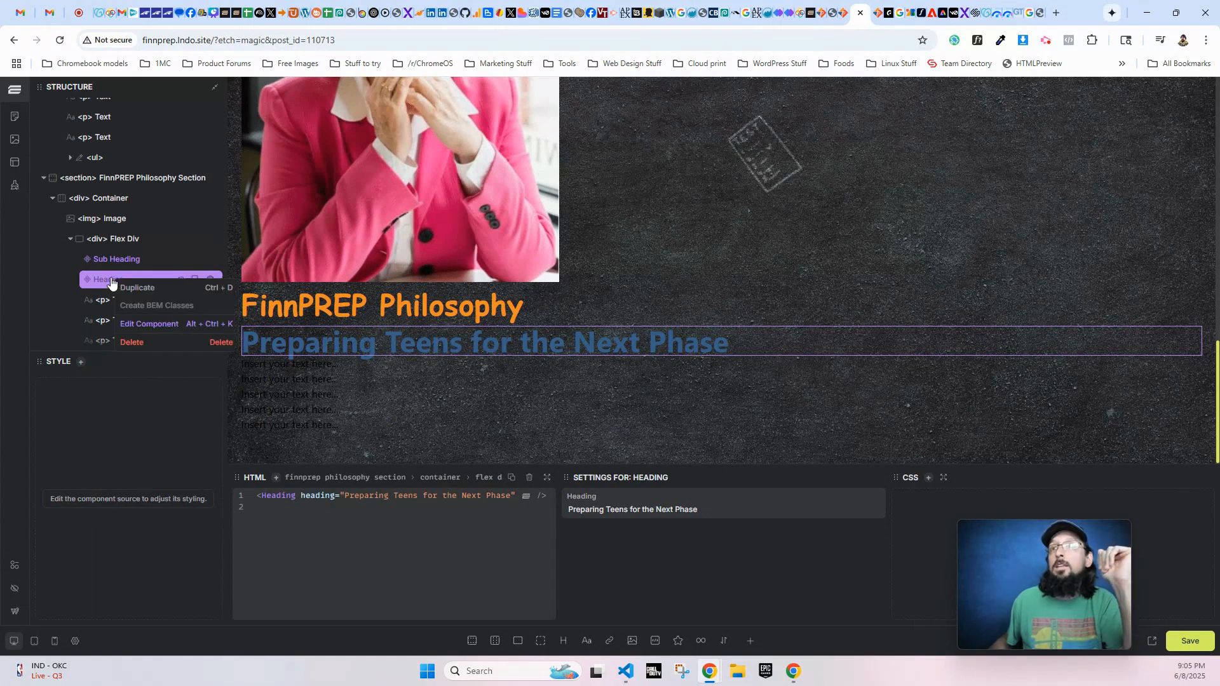
click(137, 327)
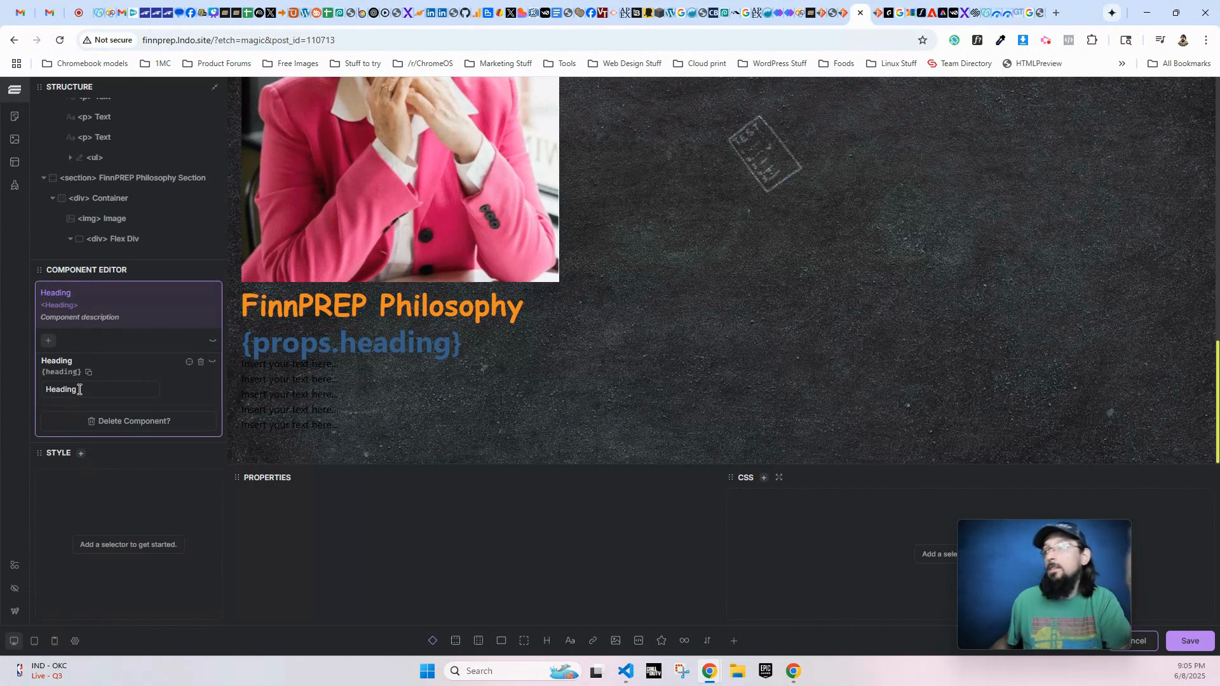
- Add a text property named textColor to the Heading component with the default value var(--text-primary)
click(49, 342)
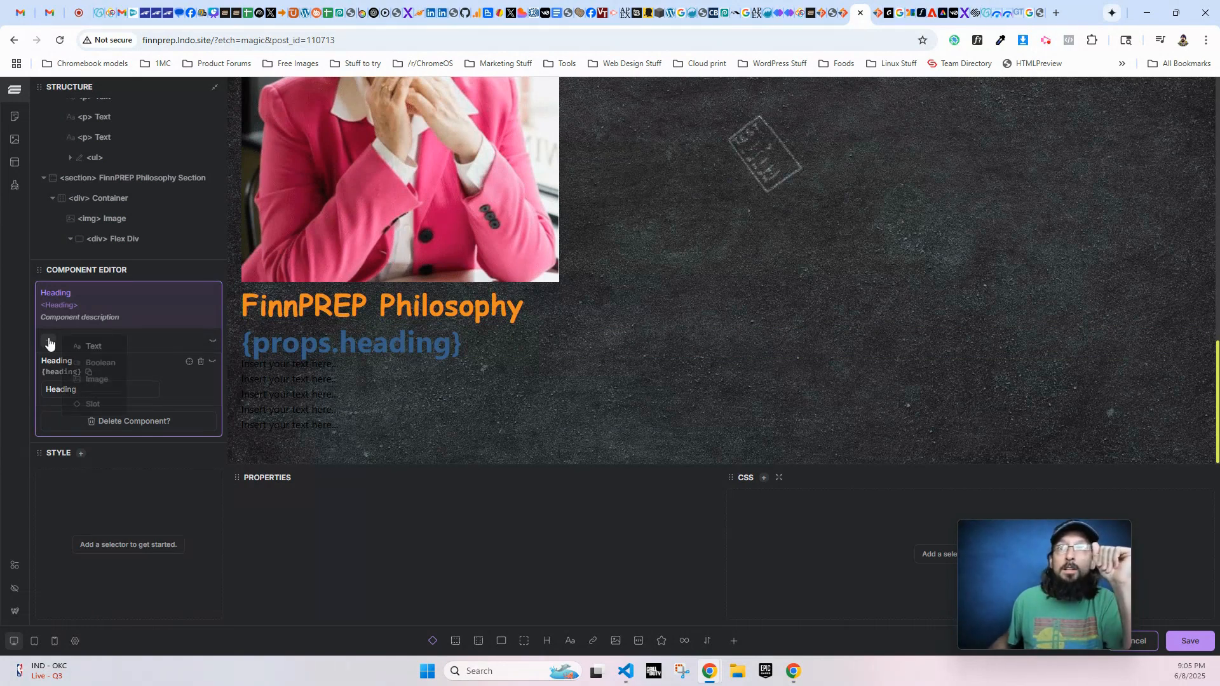
click(89, 348)
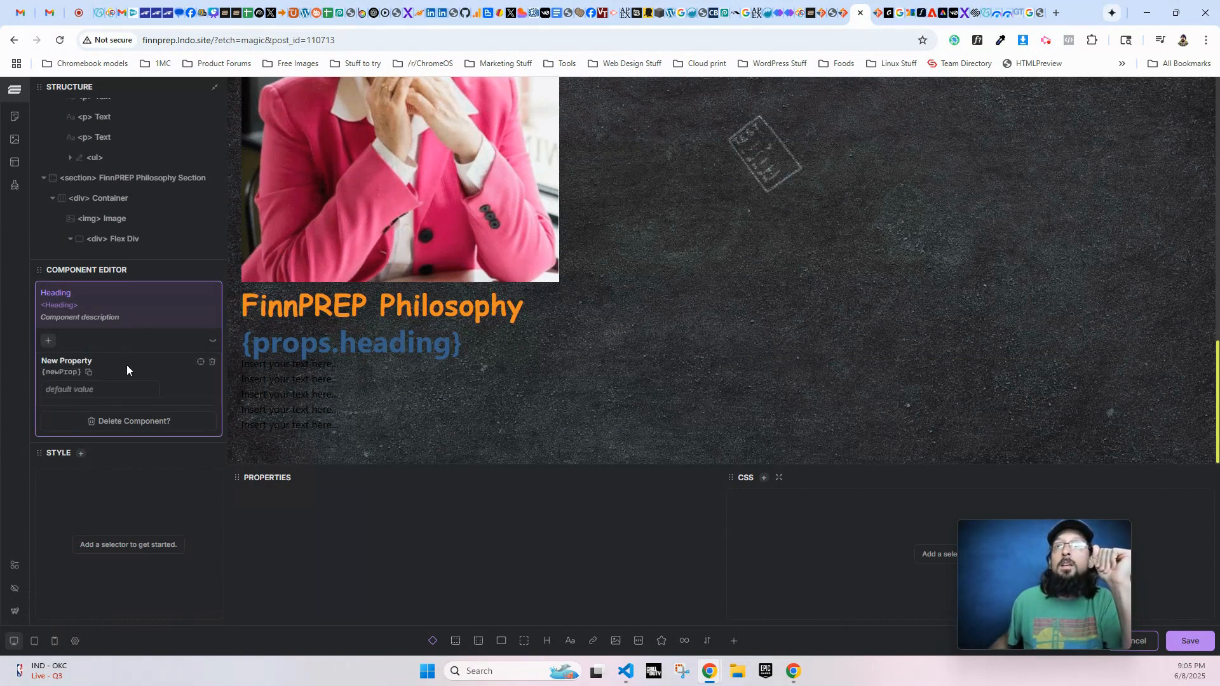
click(84, 360)
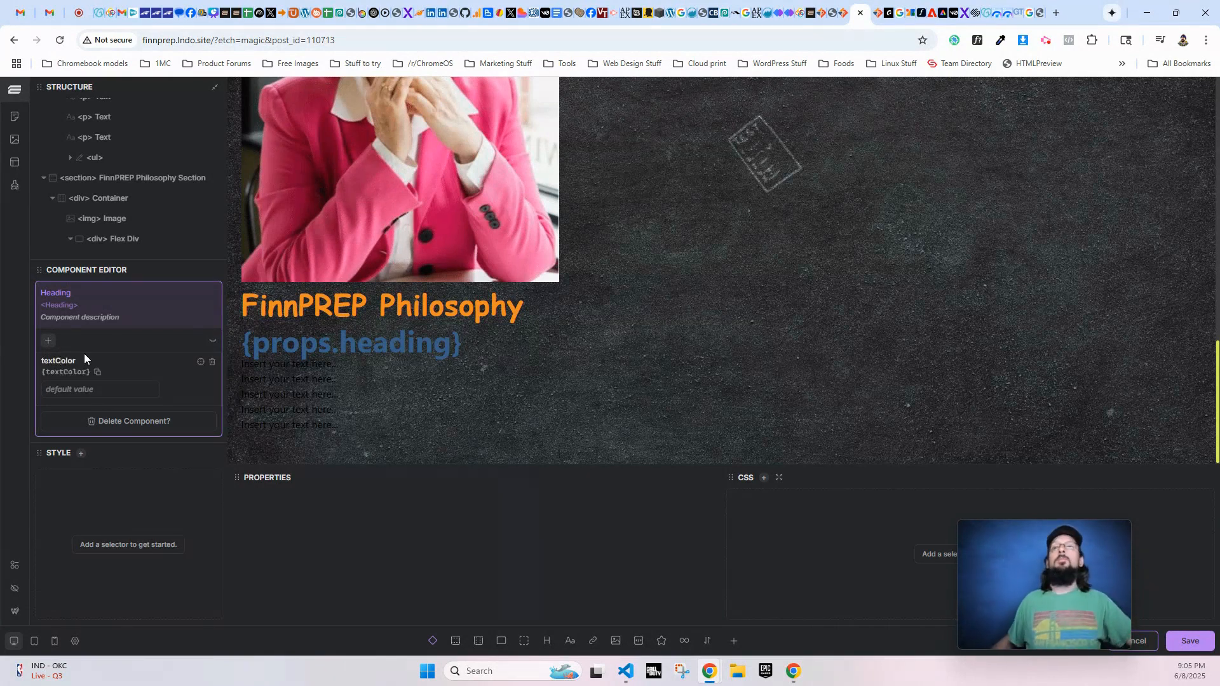
click(91, 389)
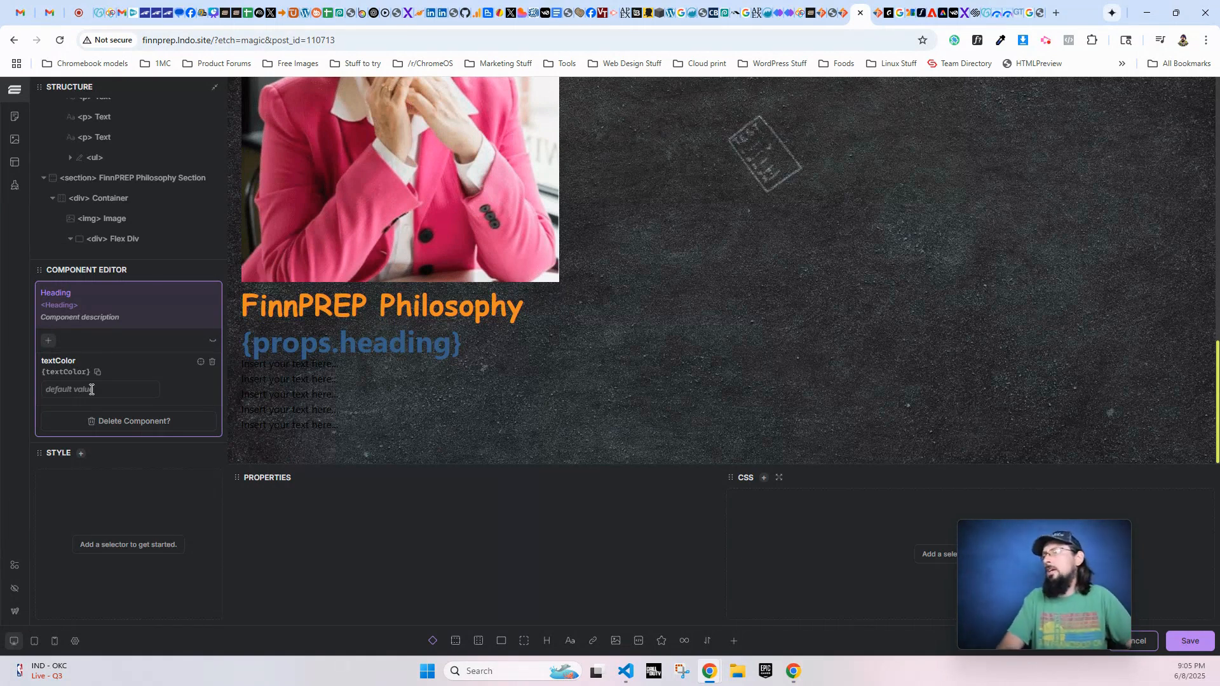
text(var(--text-primary)
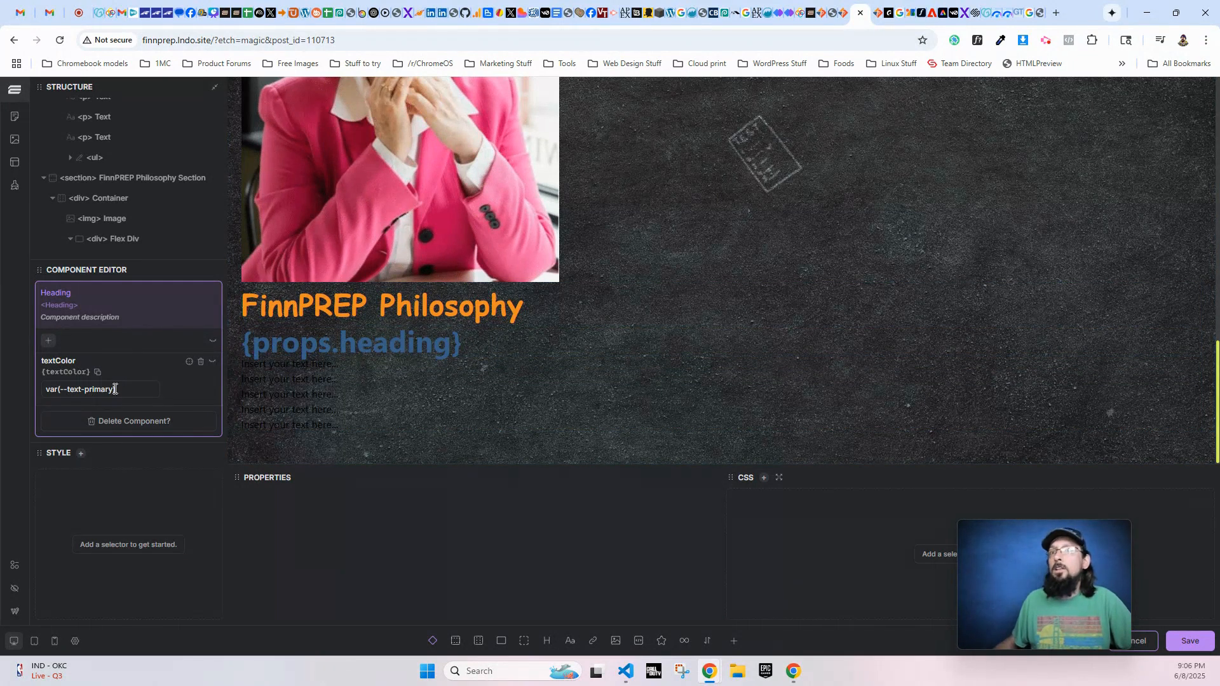
drag(119, 389, 60, 389)
click(66, 373)
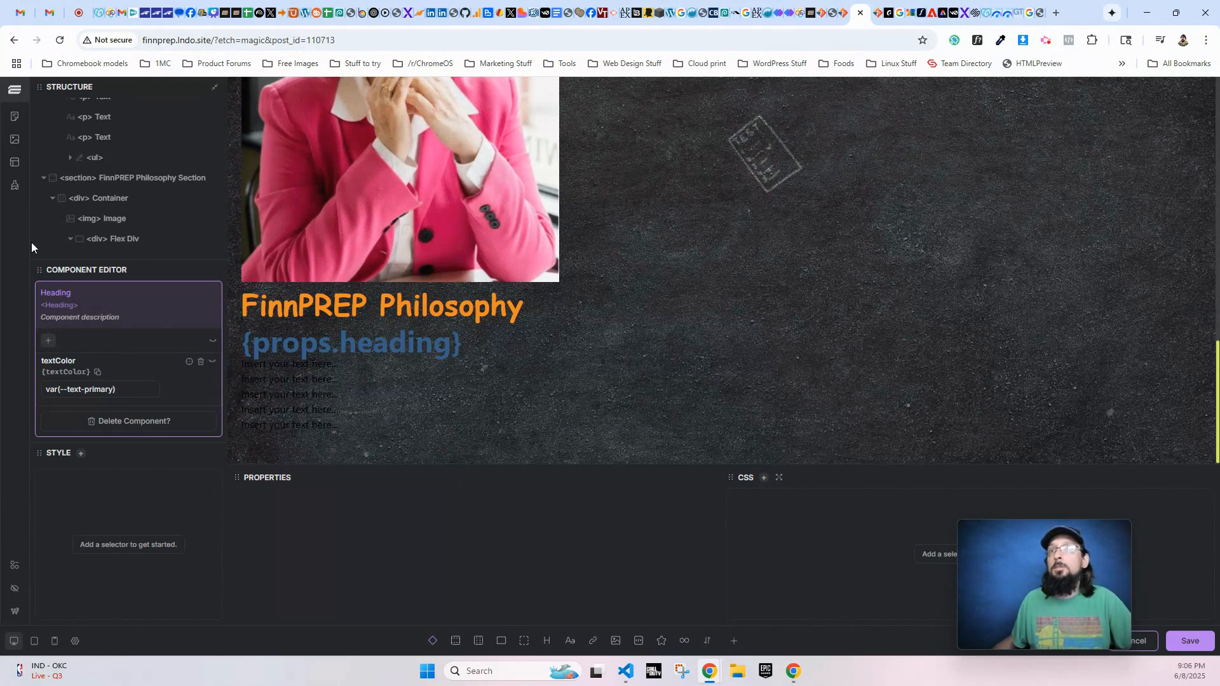
- Add style="color:{props.textColor};" to the h2 inside the Heading component and save the component
scroll(101, 184, down, 3)
scroll(101, 196, up, 1)
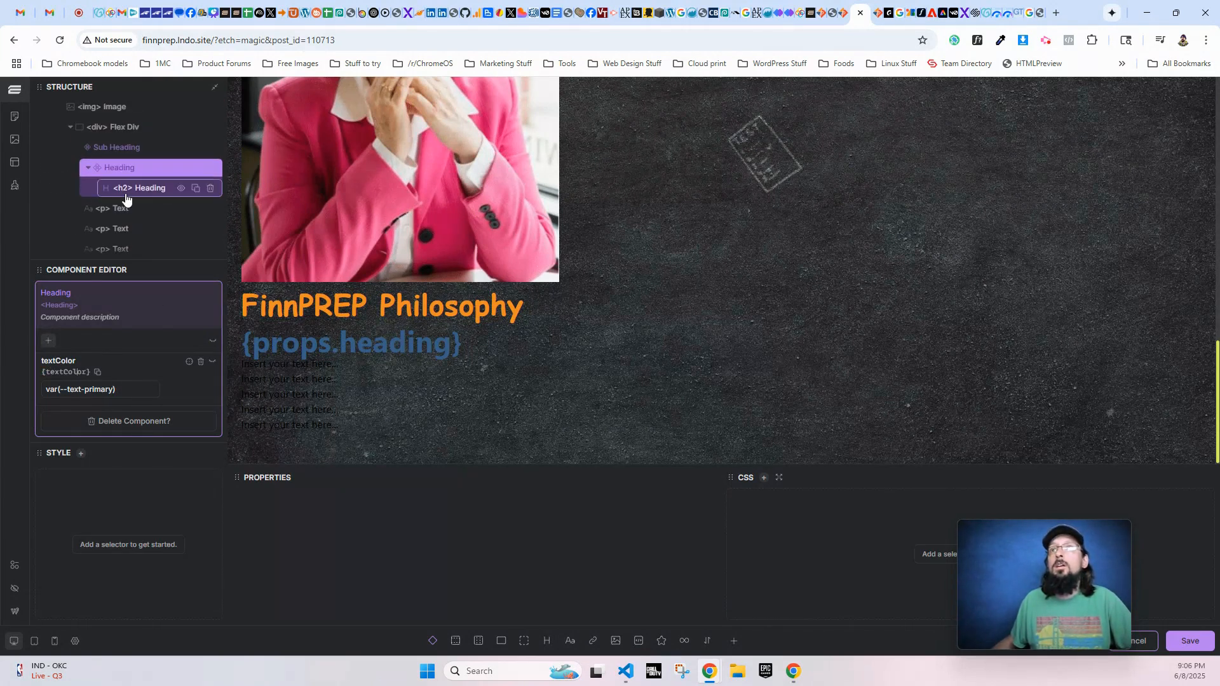
click(148, 189)
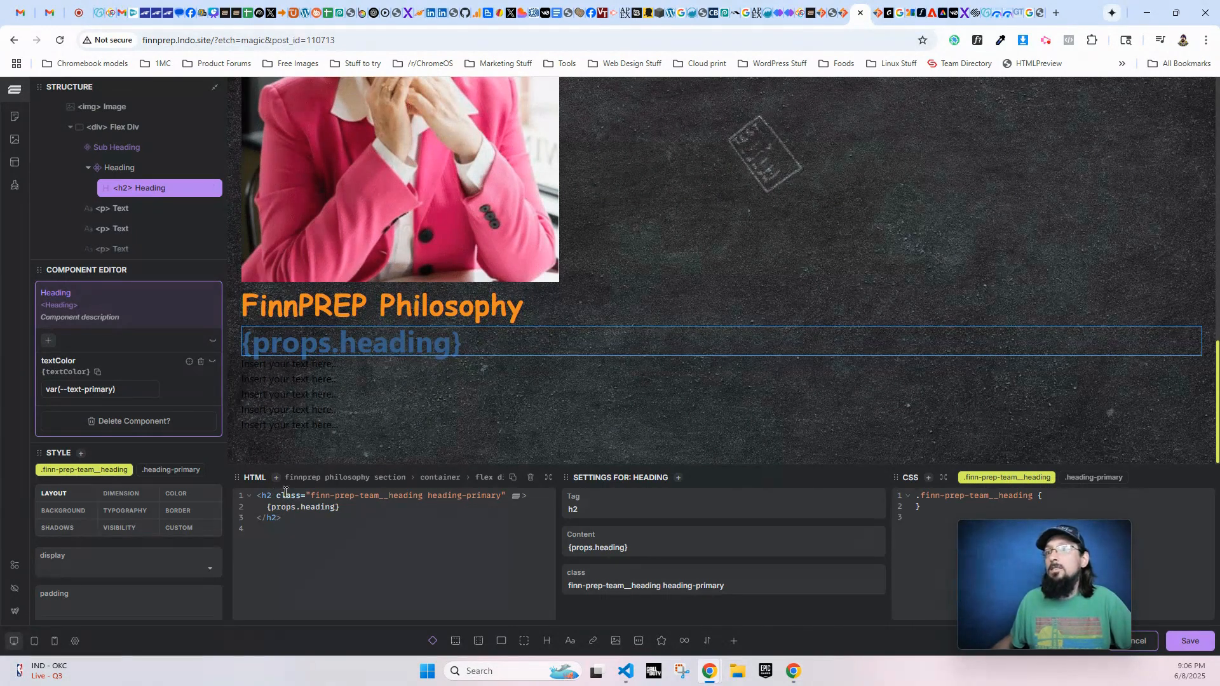
text(style=)
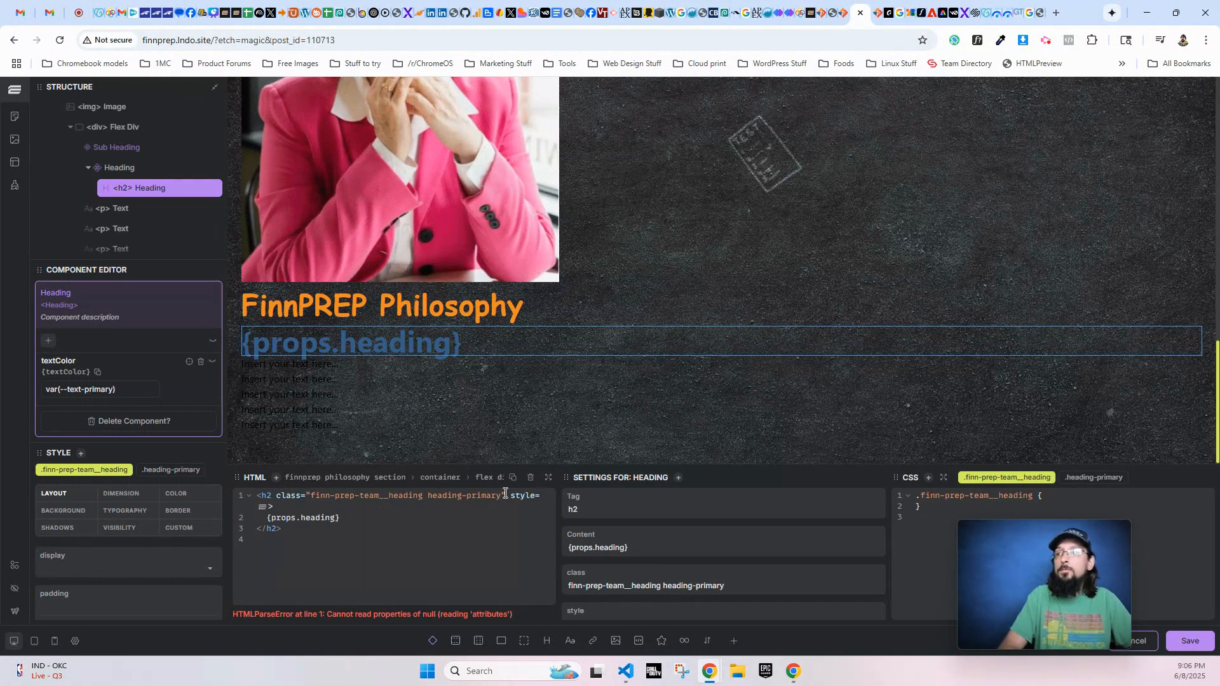
text(")
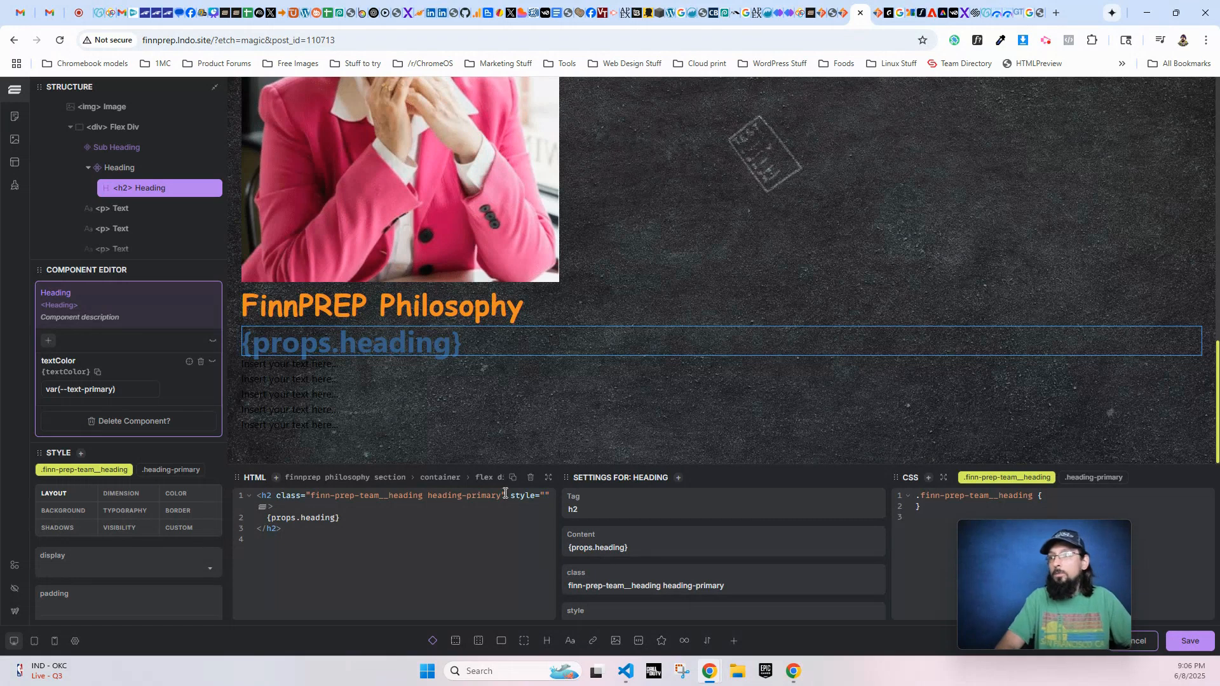
text(color:)
text({props.)
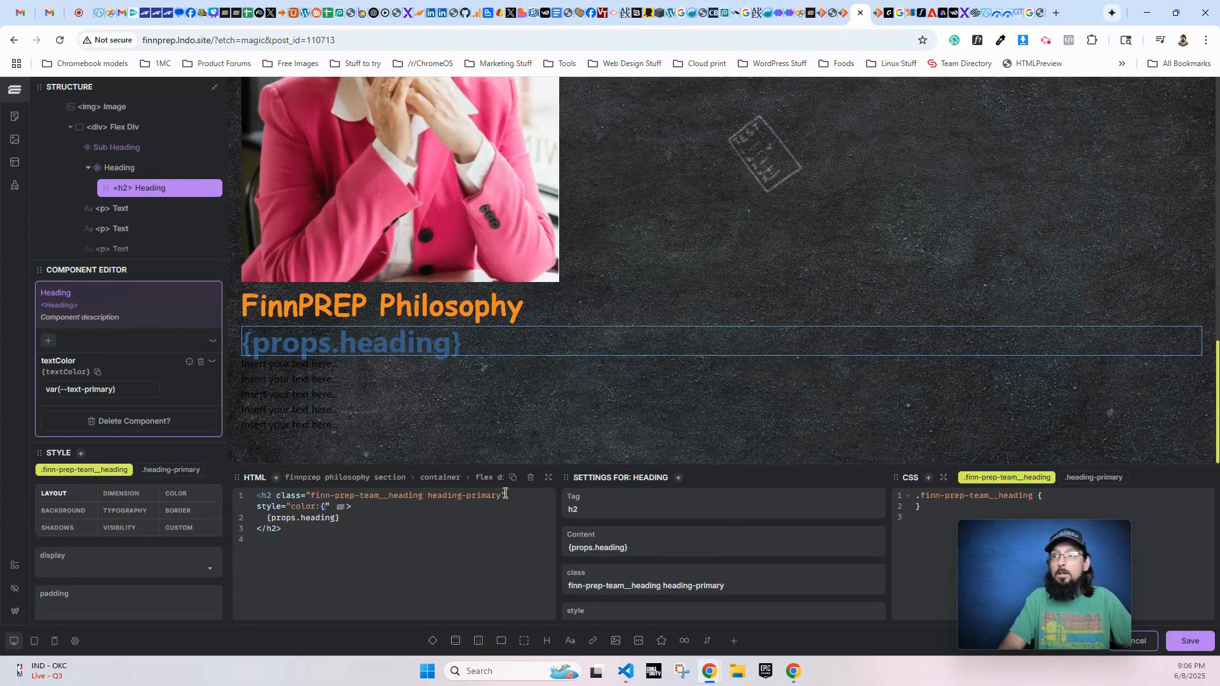
text(textColor)
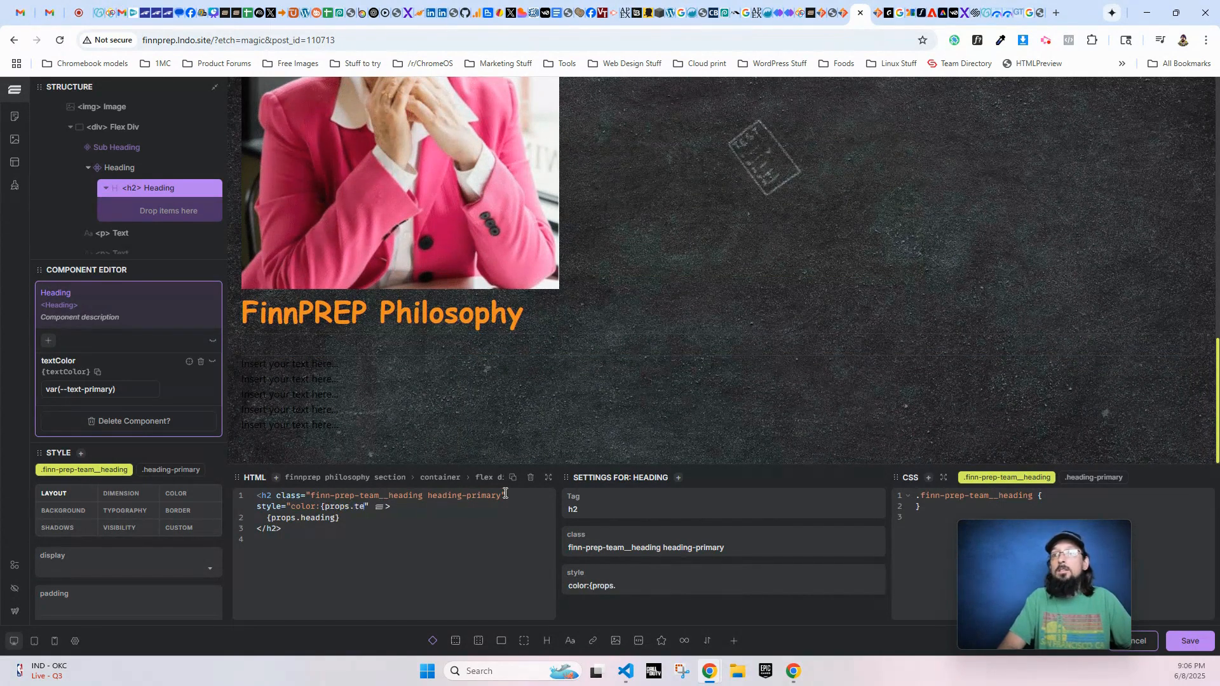
text(};)
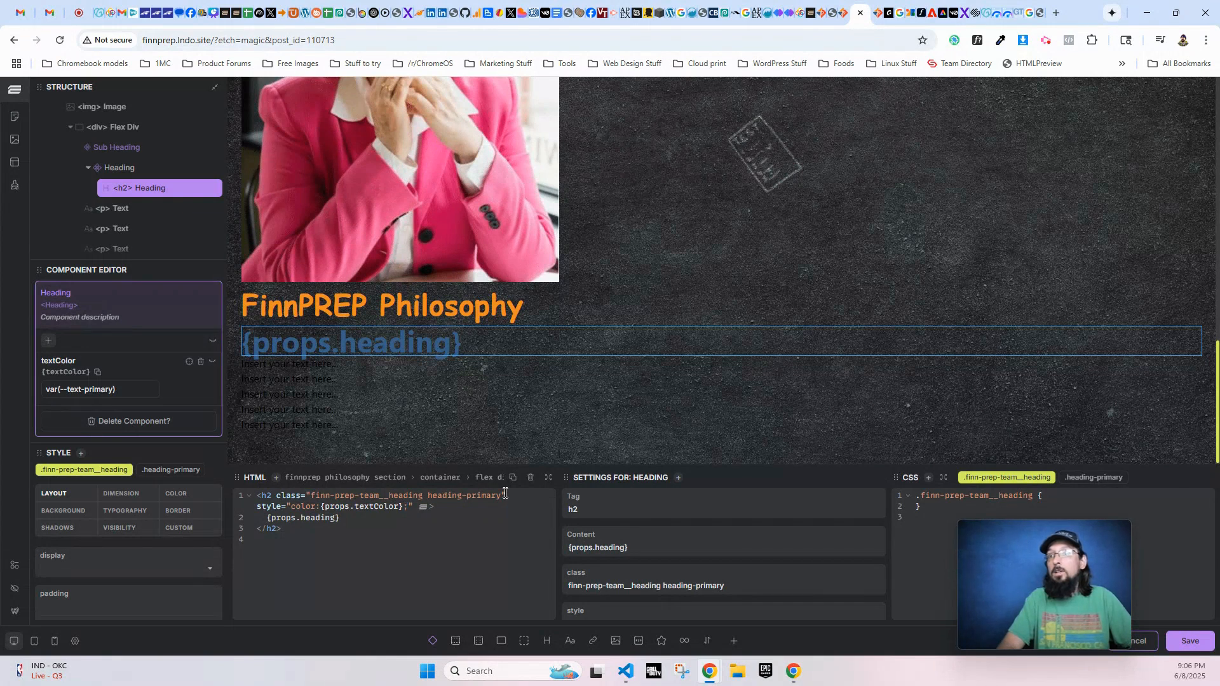
click(1190, 645)
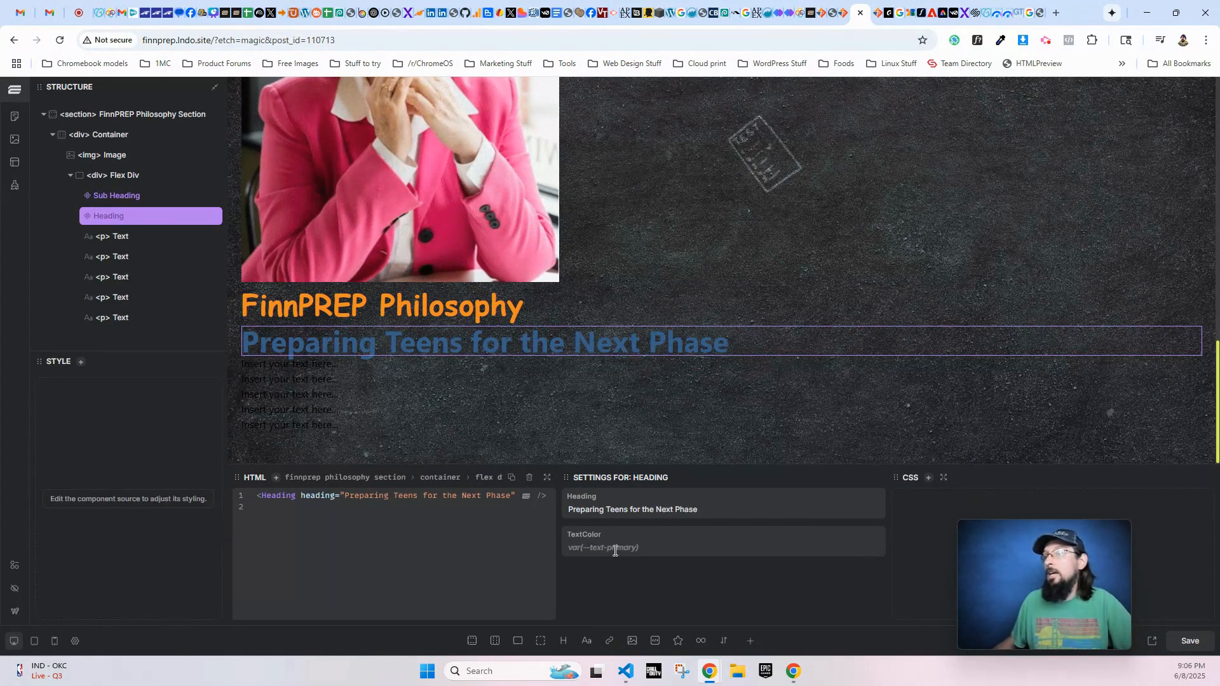
- Set the TextColor of the philosophy section's Heading to var(--text-white) and save the page
click(615, 548)
text(var)
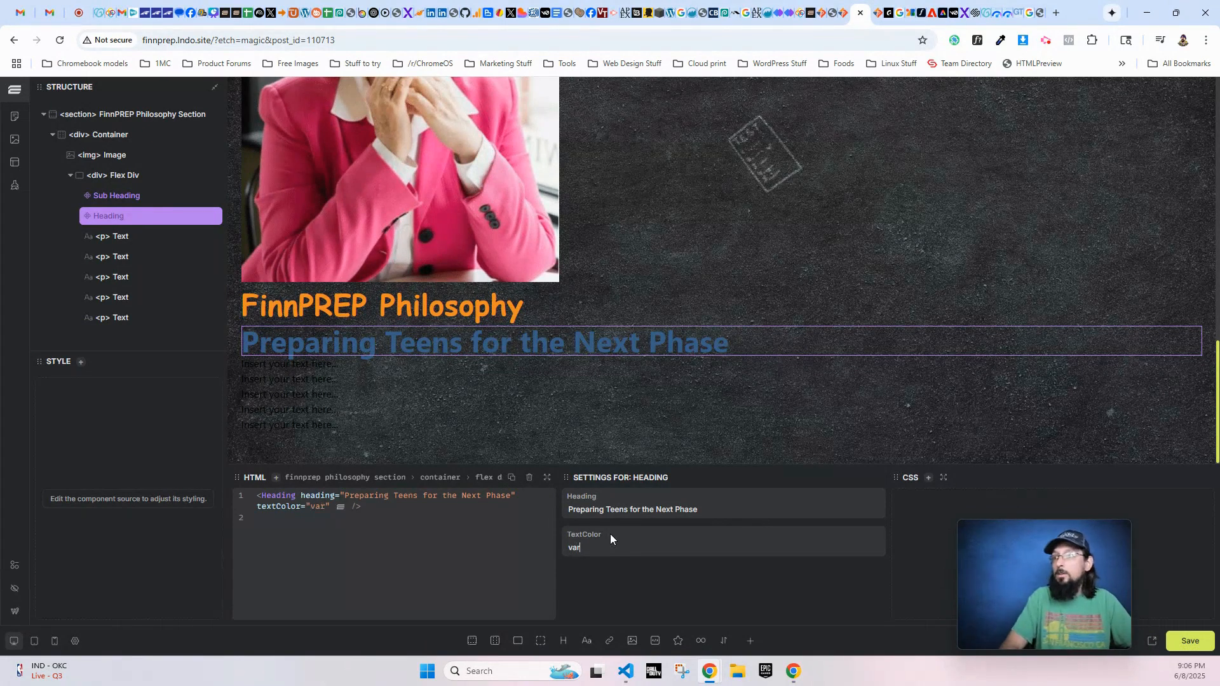
text((--t)
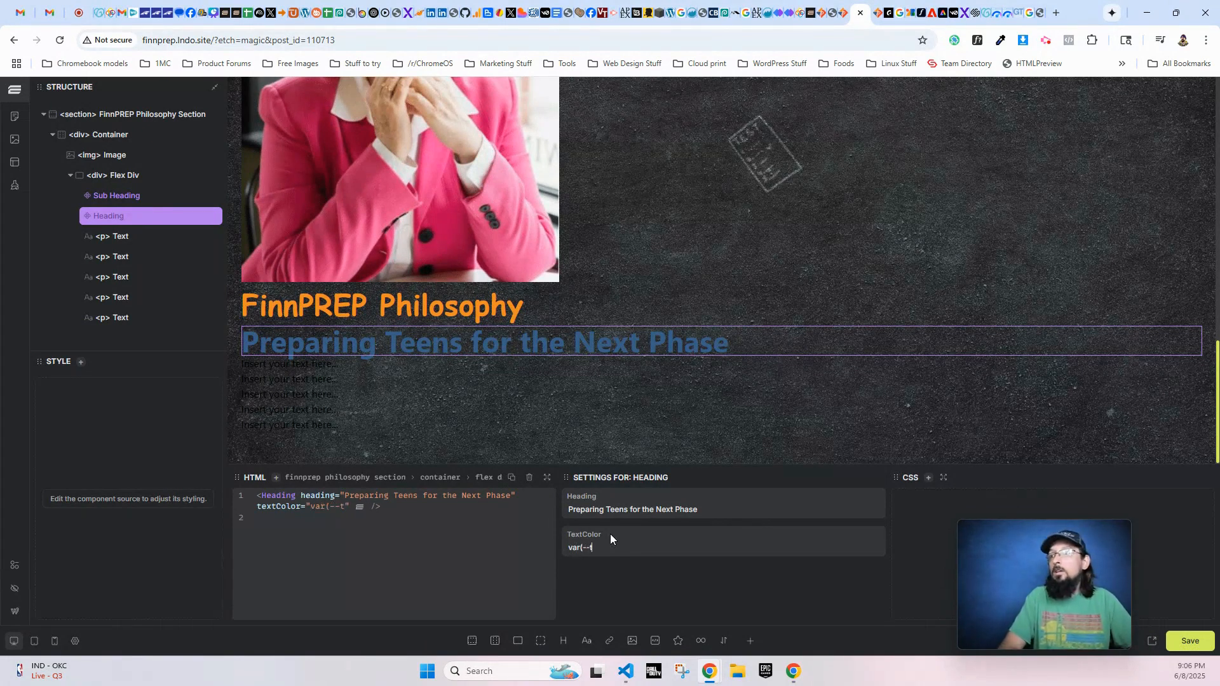
text(ext-white))
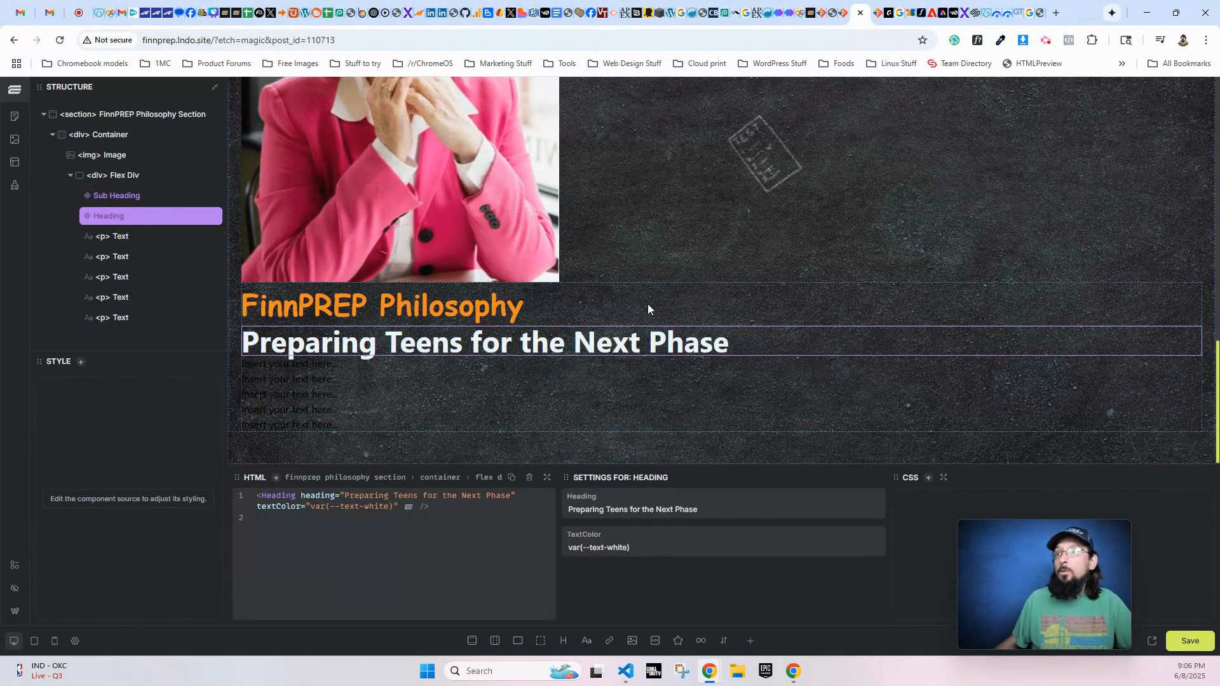
click(1189, 641)
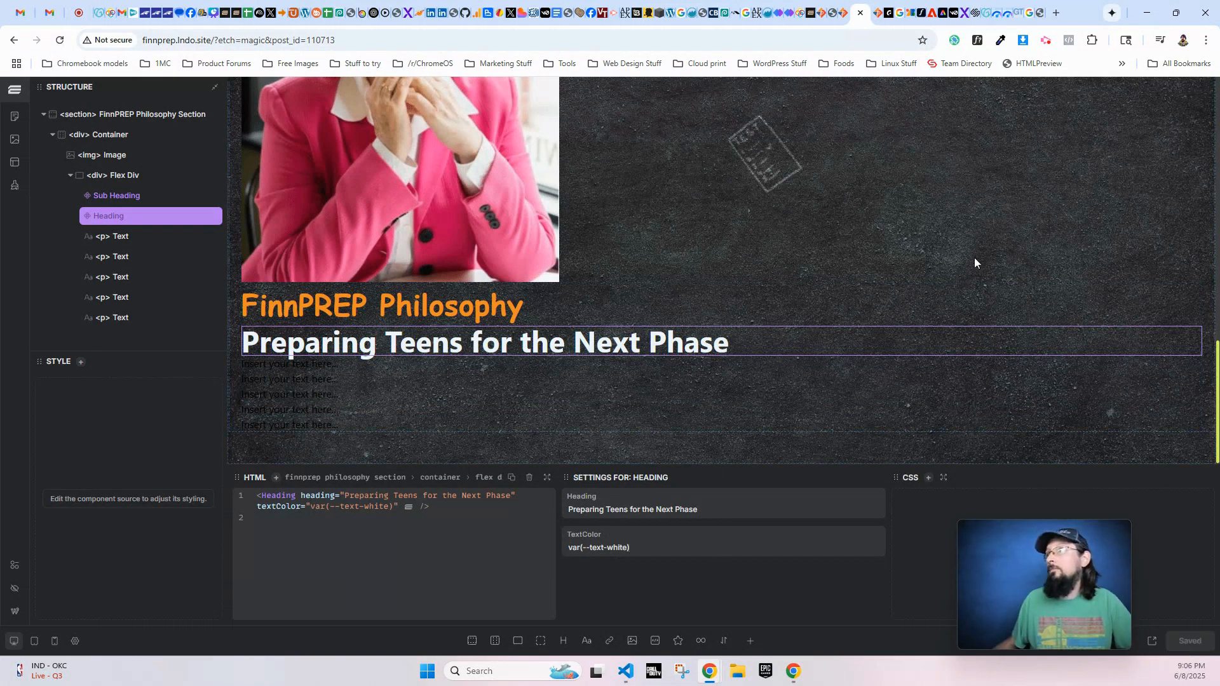
- Reload the live About Us page and check its headings from the hero down to the FinnPREP Philosophy section
click(877, 12)
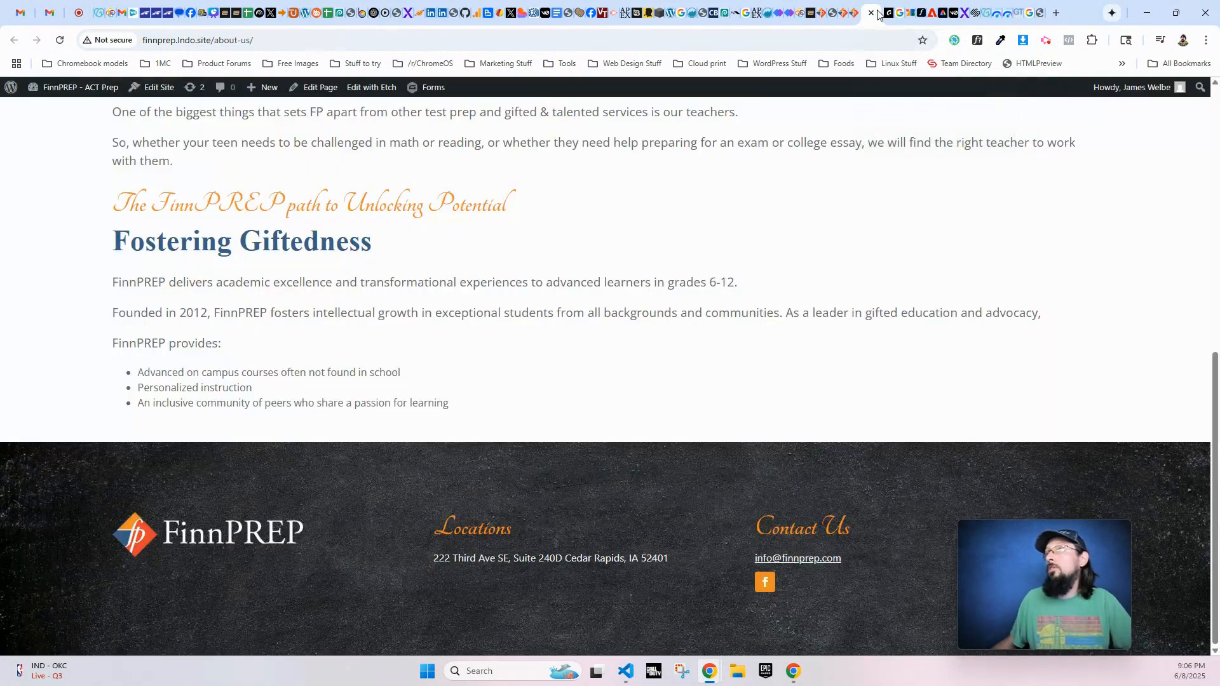
key(F5)
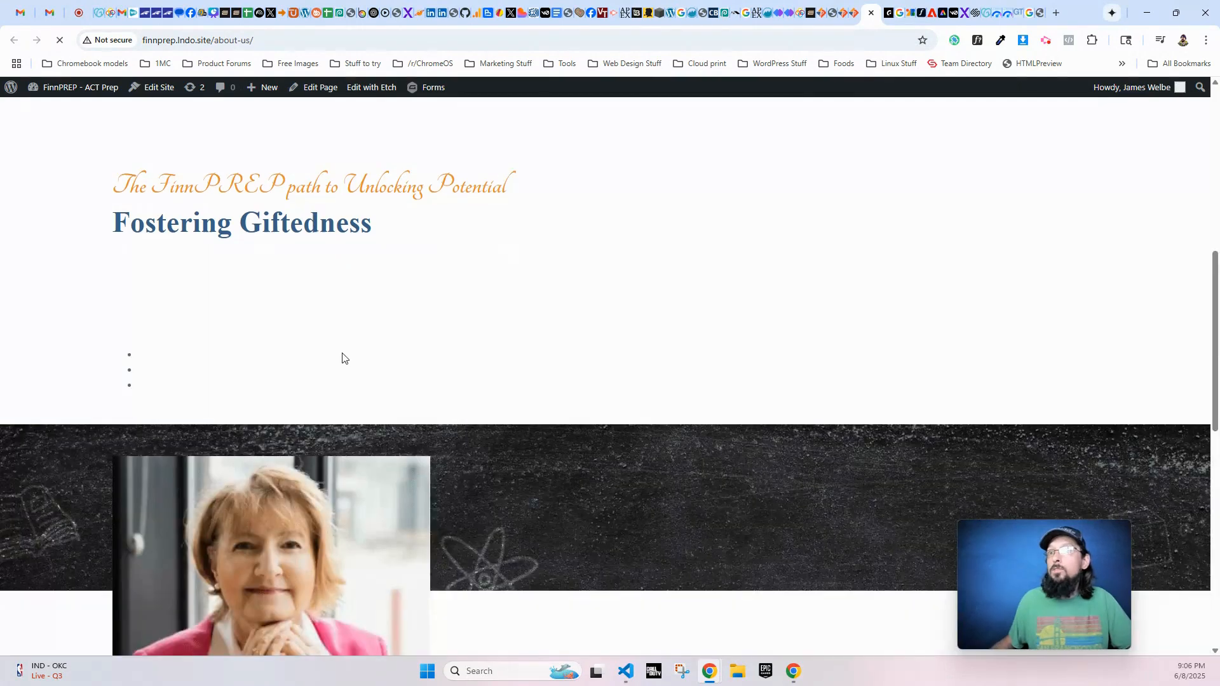
scroll(497, 464, down, 5)
scroll(476, 504, down, 4)
drag(541, 374, 93, 347)
click(176, 345)
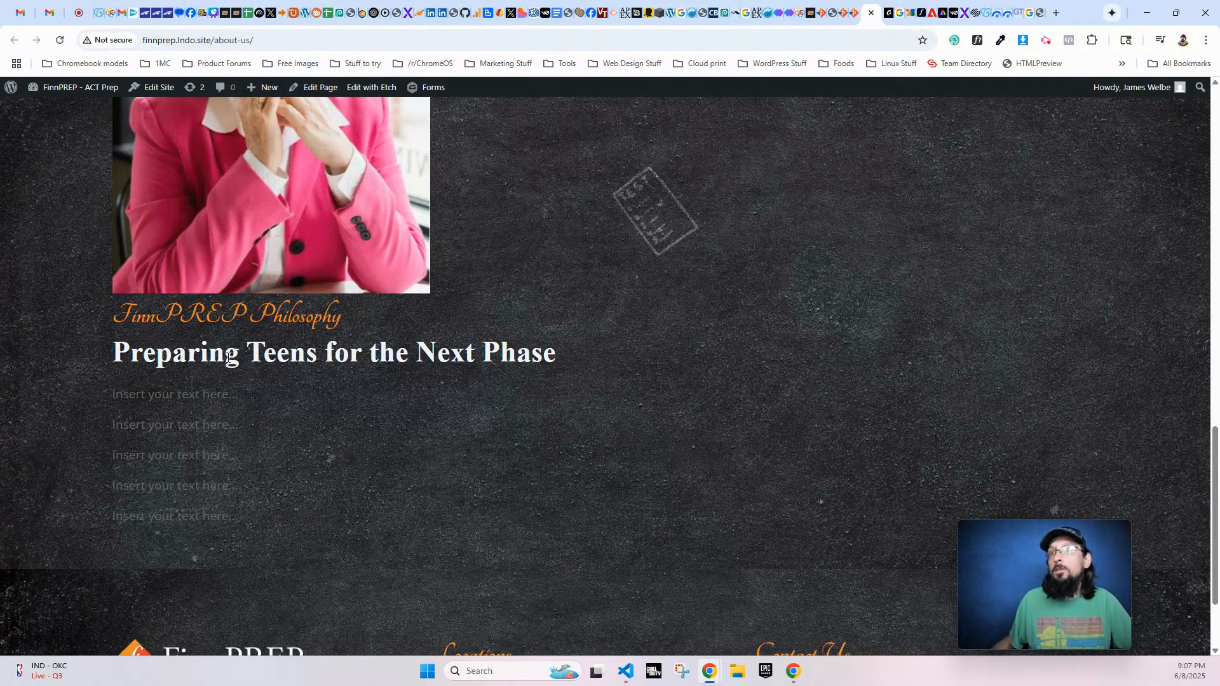
scroll(196, 396, up, 5)
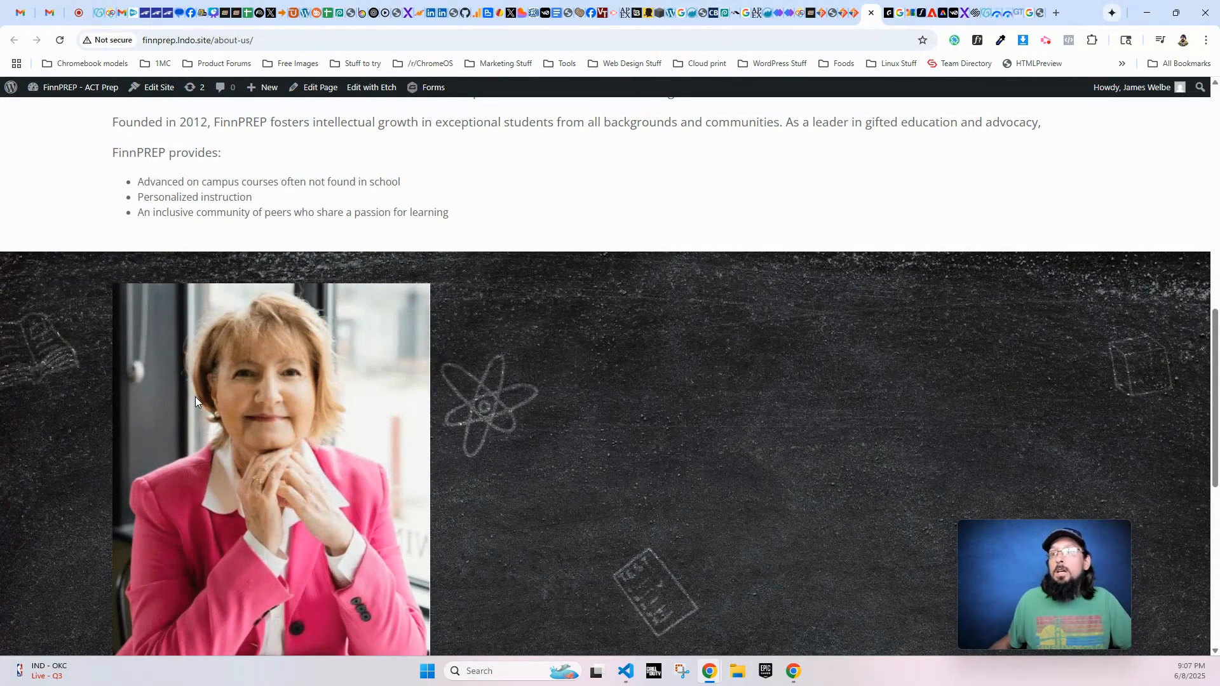
scroll(196, 396, up, 5)
scroll(179, 418, up, 5)
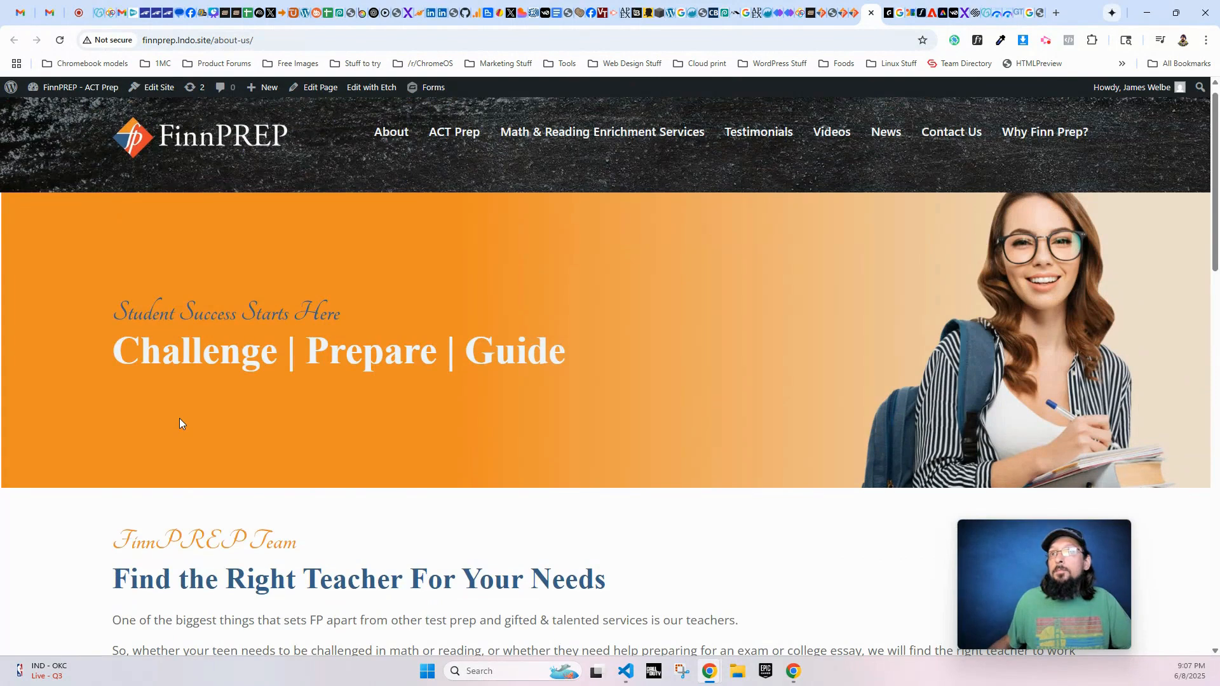
scroll(249, 474, down, 14)
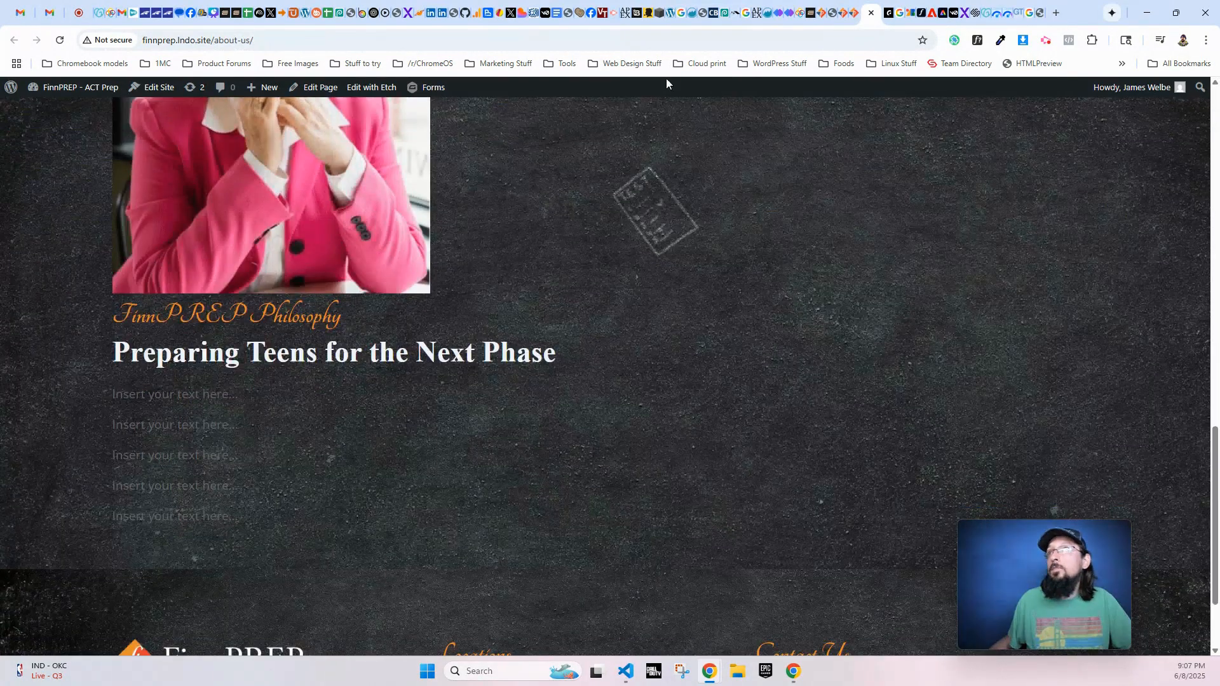
- Back in the Etch editor, fill the philosophy section's first two paragraphs with the founder's tutoring belief and the "All tutors at FinnPREP know how to teach" text
click(853, 12)
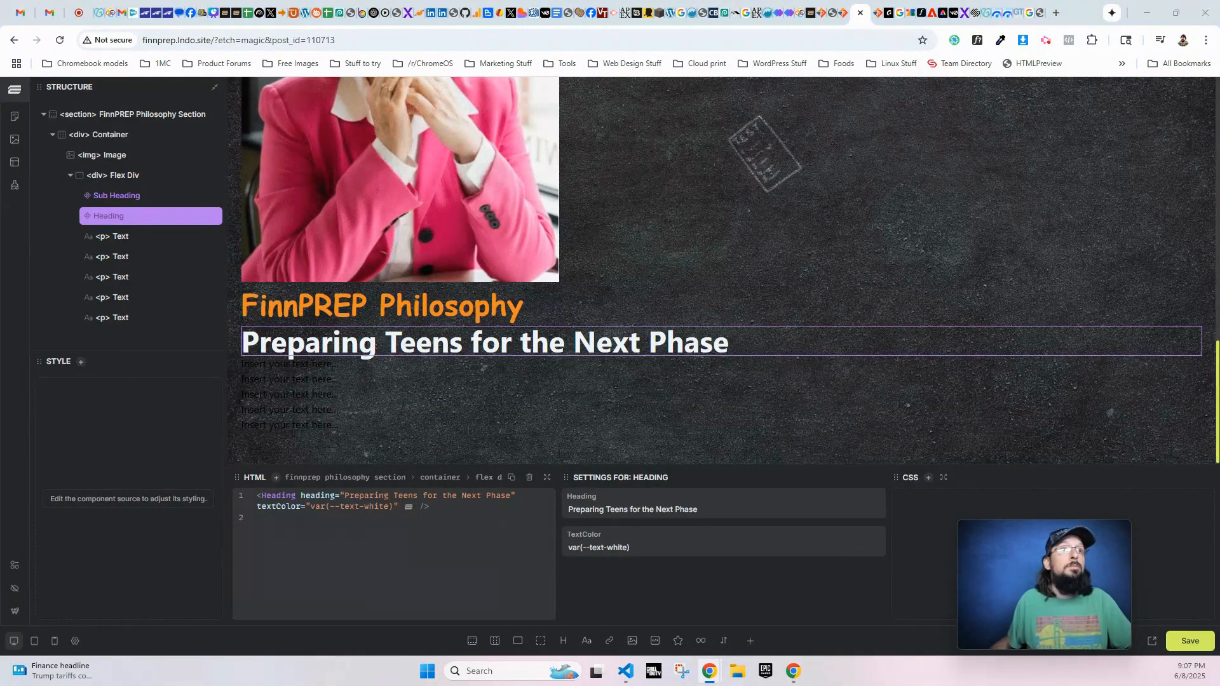
click(334, 364)
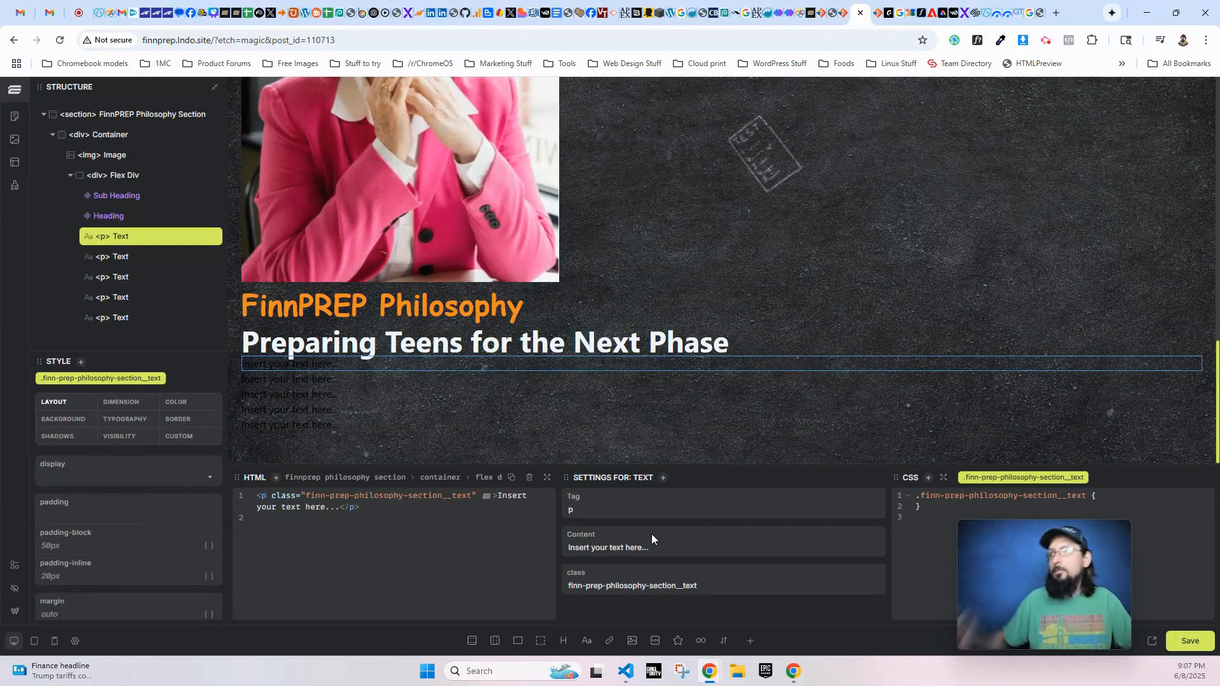
key(ctrl+a)
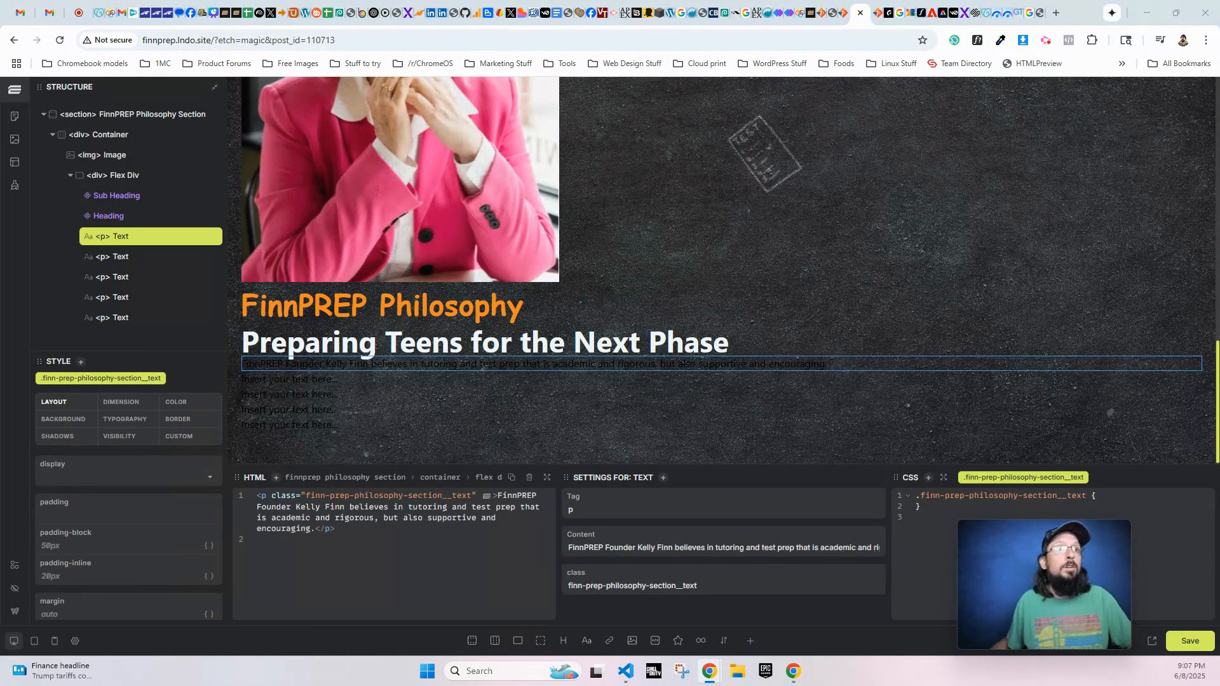
click(269, 383)
click(625, 545)
key(ctrl+a)
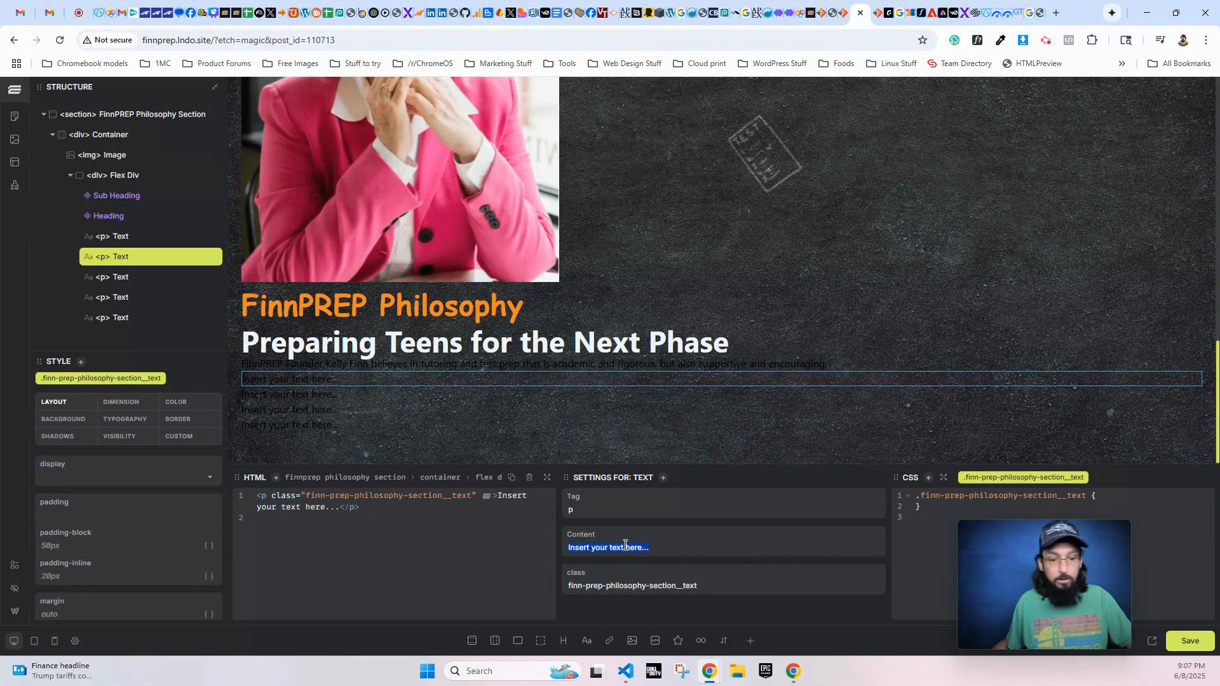
text(All tutors at FinnPREP know how to teach their subject, but also how to teach teens how to organize their time and work efficiently. Tutors are a bit like coaches: they instruct them and root for their success.)
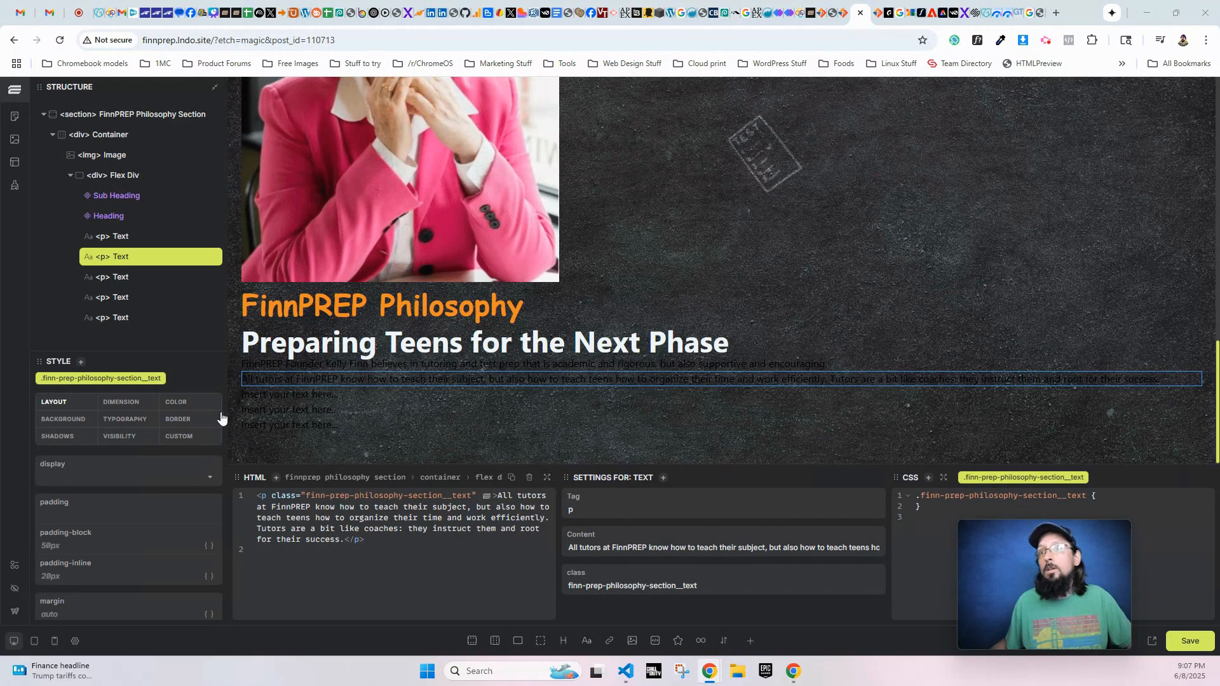
- Fill the third to fifth paragraphs with the texts beginning "At FinnPREP, we vet every tutor", "Entrepreneur, professional test taker" and "We teach kids and teens"
click(261, 397)
key(ctrl+a)
text(At FinnPREP, we vet every tutor before we hire them, ensuring that they bring the highest-level possible of subject-area expertise and coaching ability. We try to hire tutors who live in our community and who have graduated from local universities and colleges.)
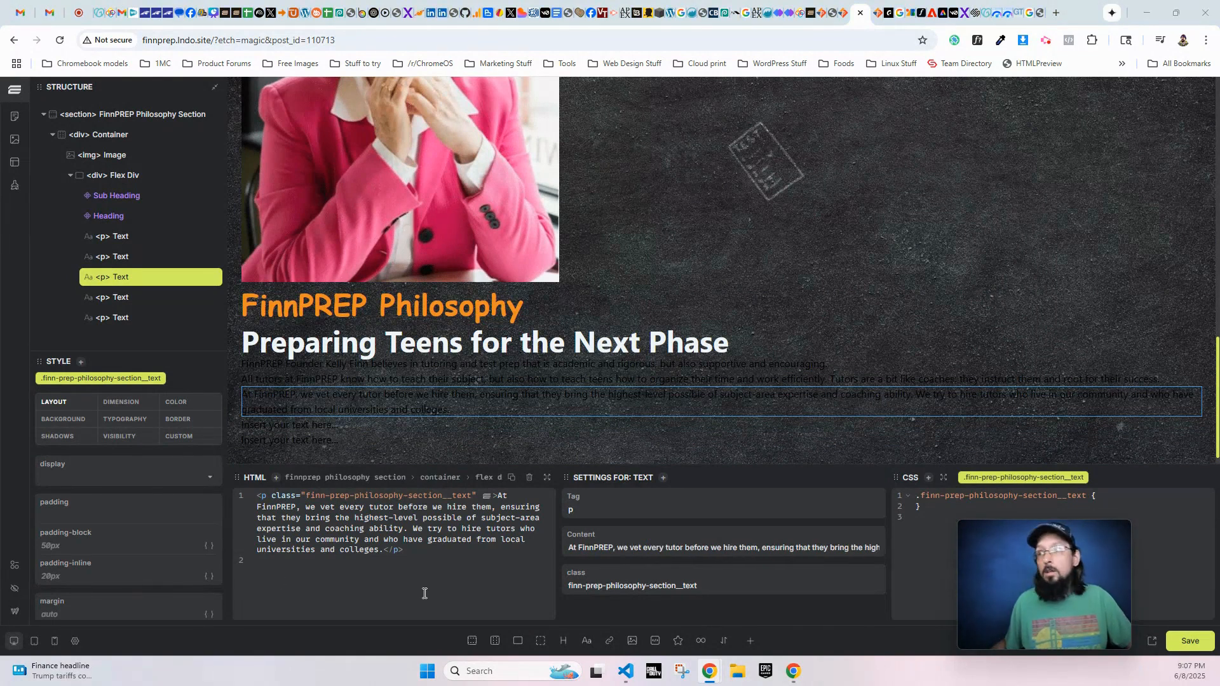
click(290, 424)
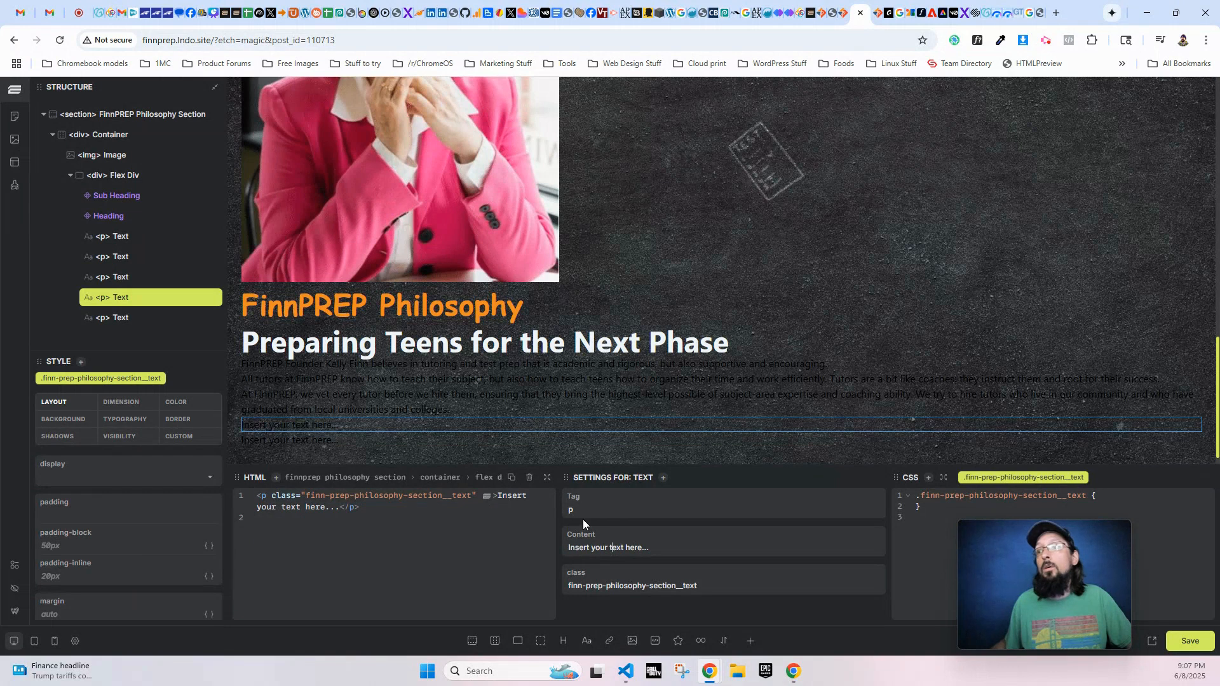
text(Entrepreneur, professional test taker, and experienced college mathematics teacher. Passionate about helping kids increase their ACT score and pursue their professional dream of a college education. Our students have averaged a 5-point increase over the last 8 years)
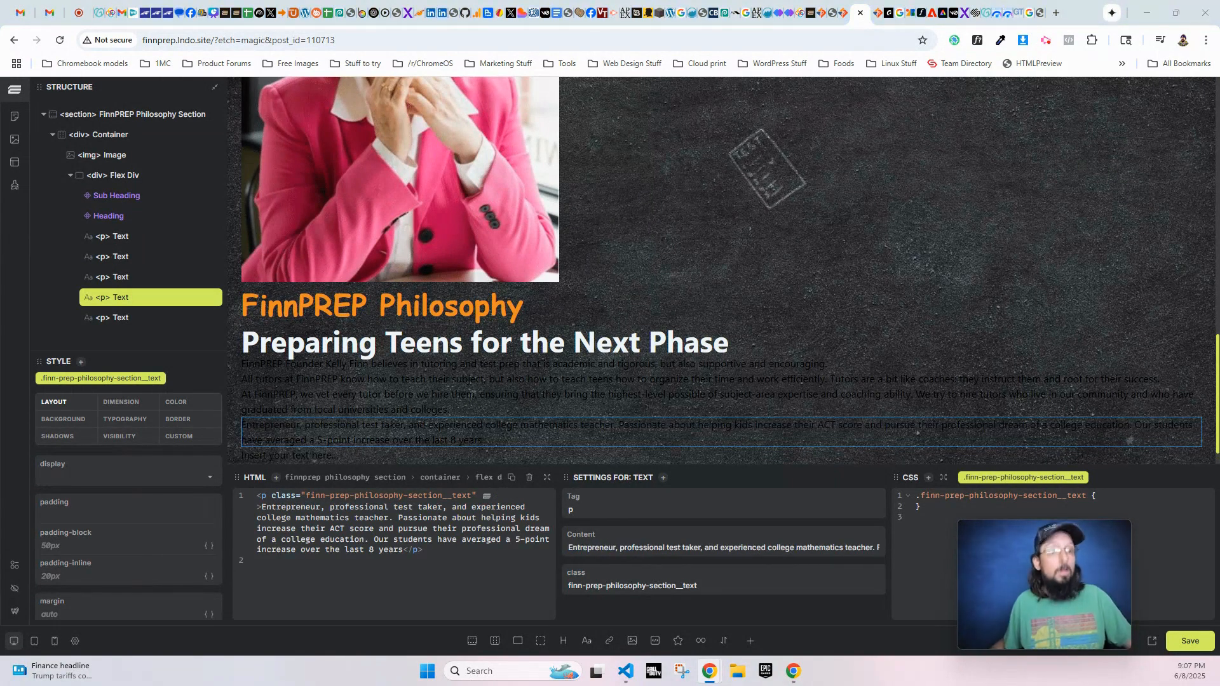
click(284, 458)
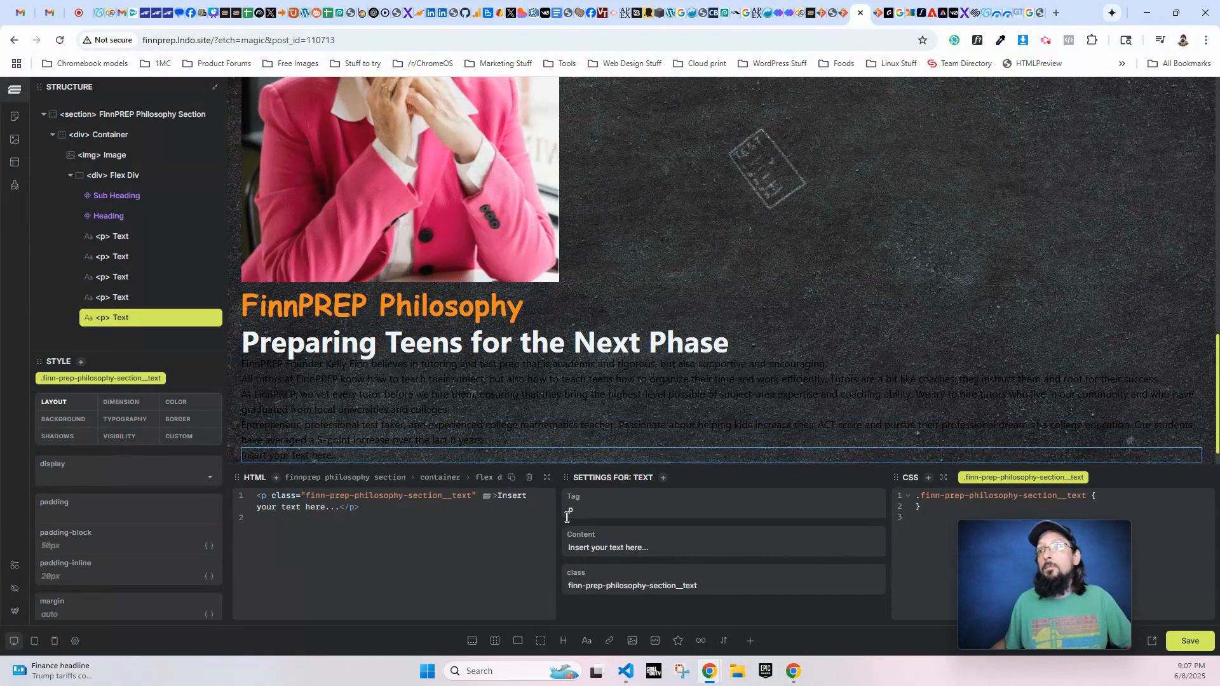
triple_click(611, 546)
text(We teach kids and teens productive persistence toward the goal of achieving a high ACT score. Our ACT Prep tutoring sessions train teens to perform at peak performance on the ACT and in high school.)
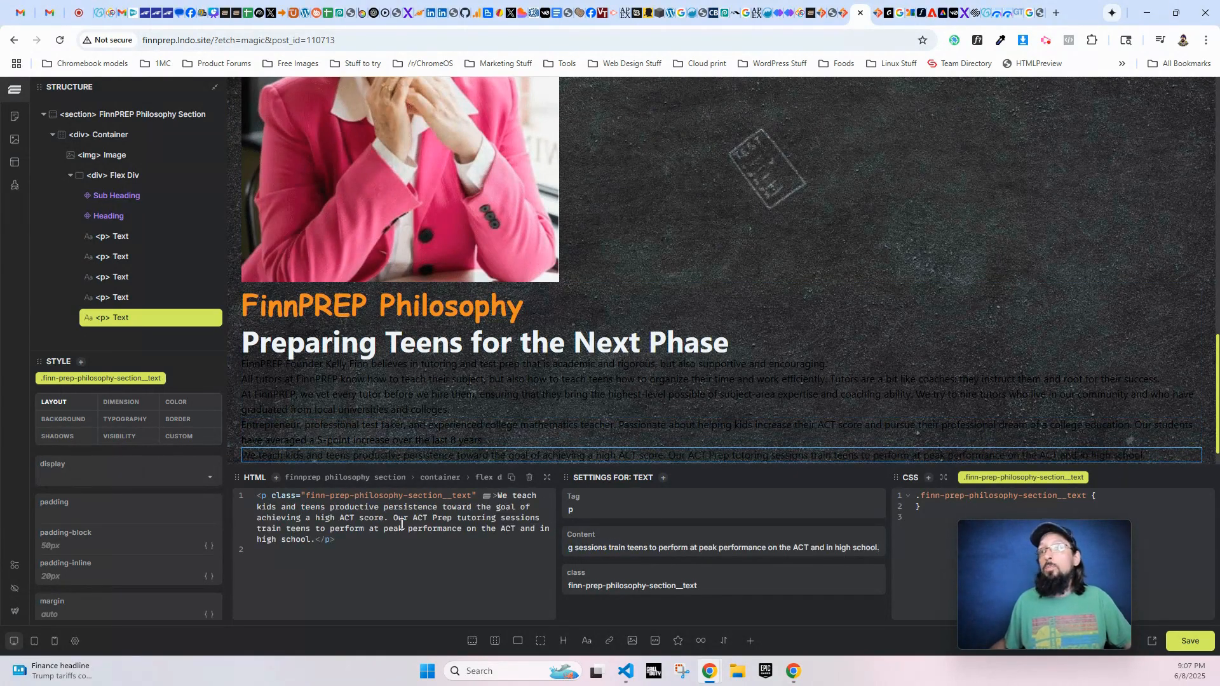
- Set the text color of the philosophy section's Flex Div to var(--text-white)
click(120, 177)
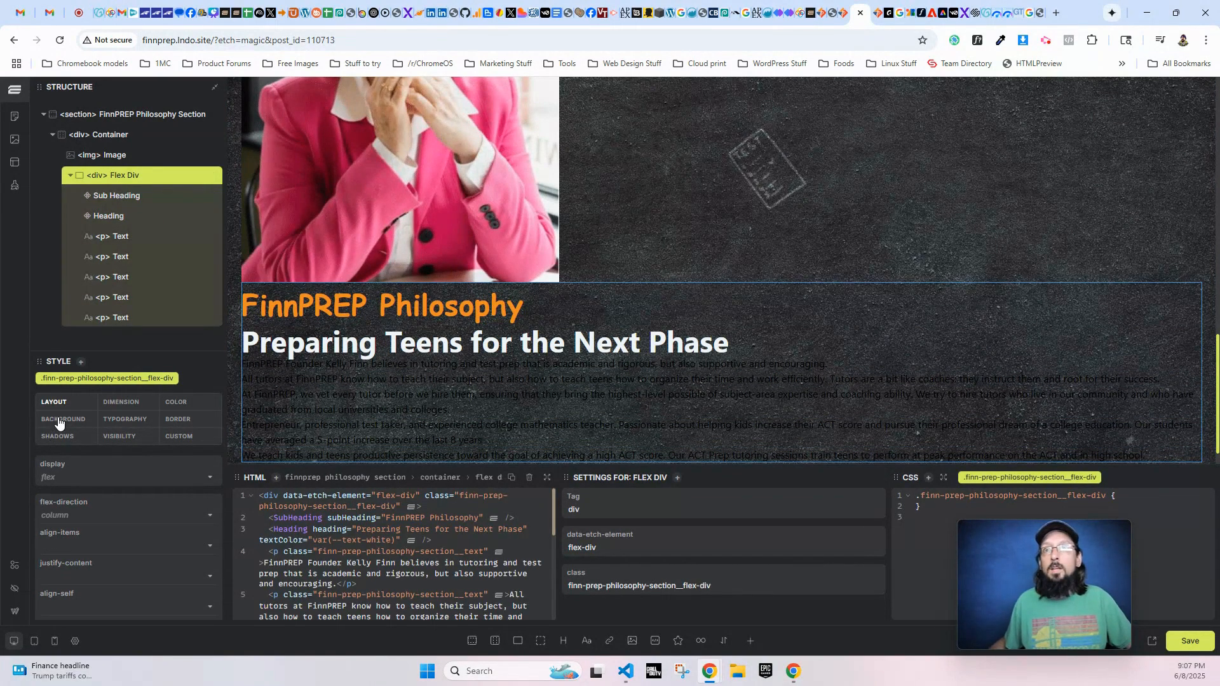
click(124, 419)
click(69, 472)
text(var)
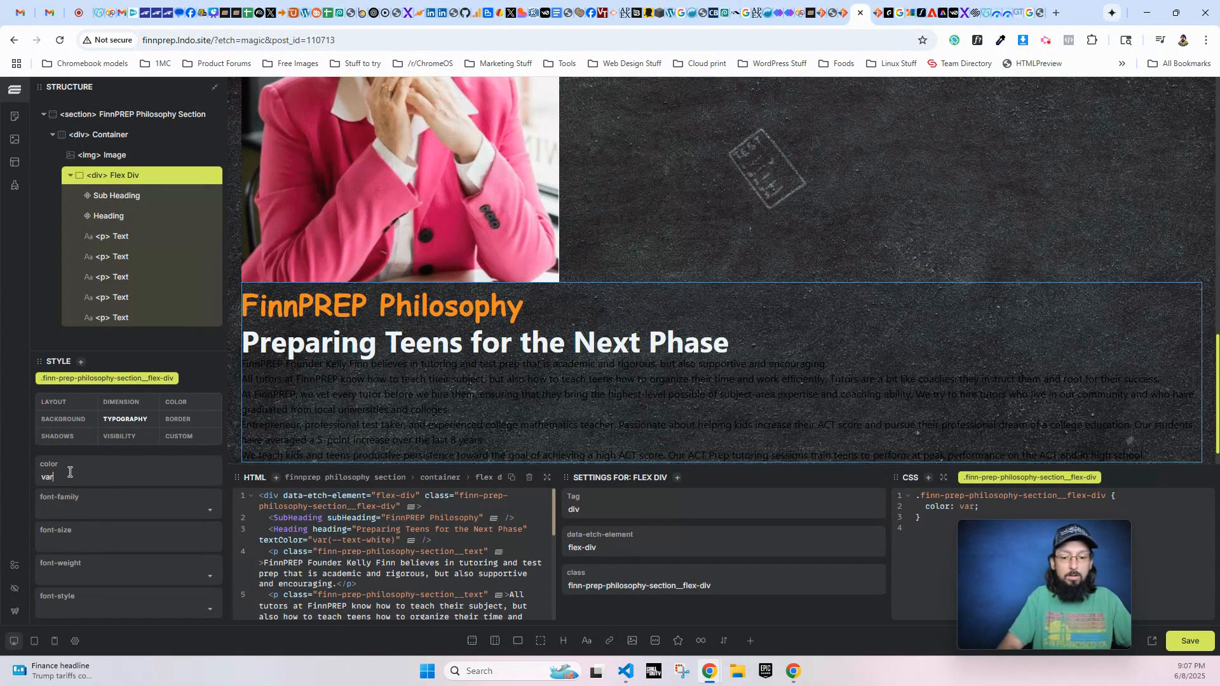
text((--text-white))
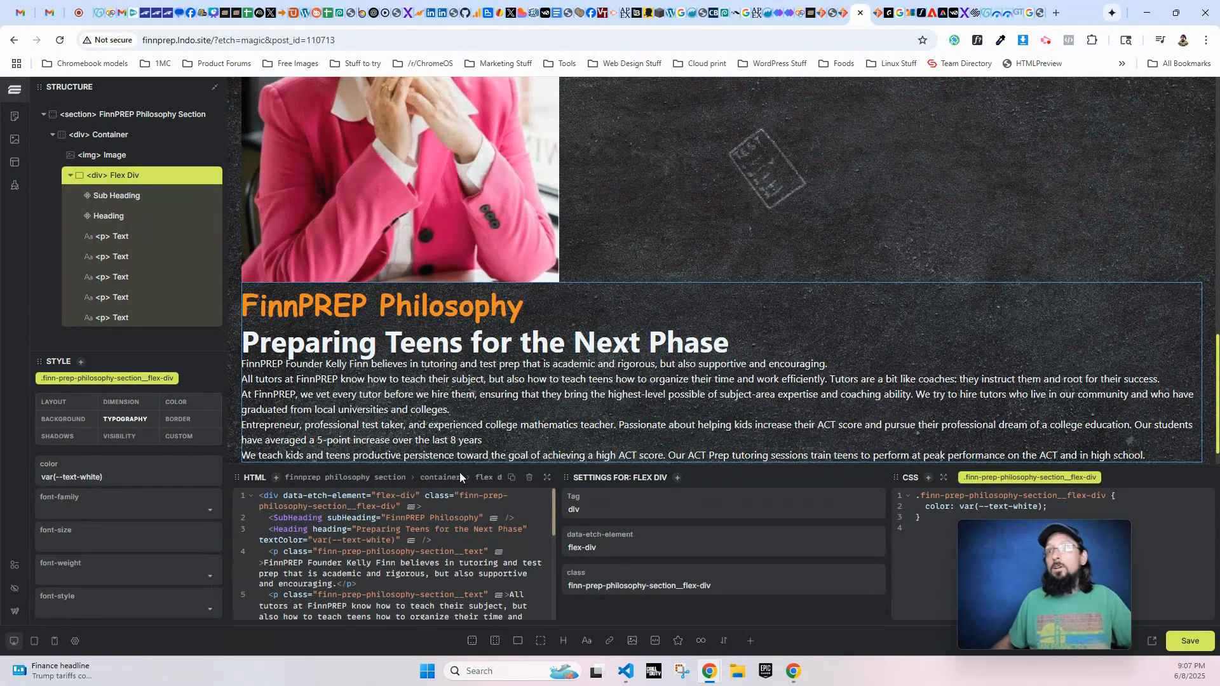
scroll(654, 435, down, 1)
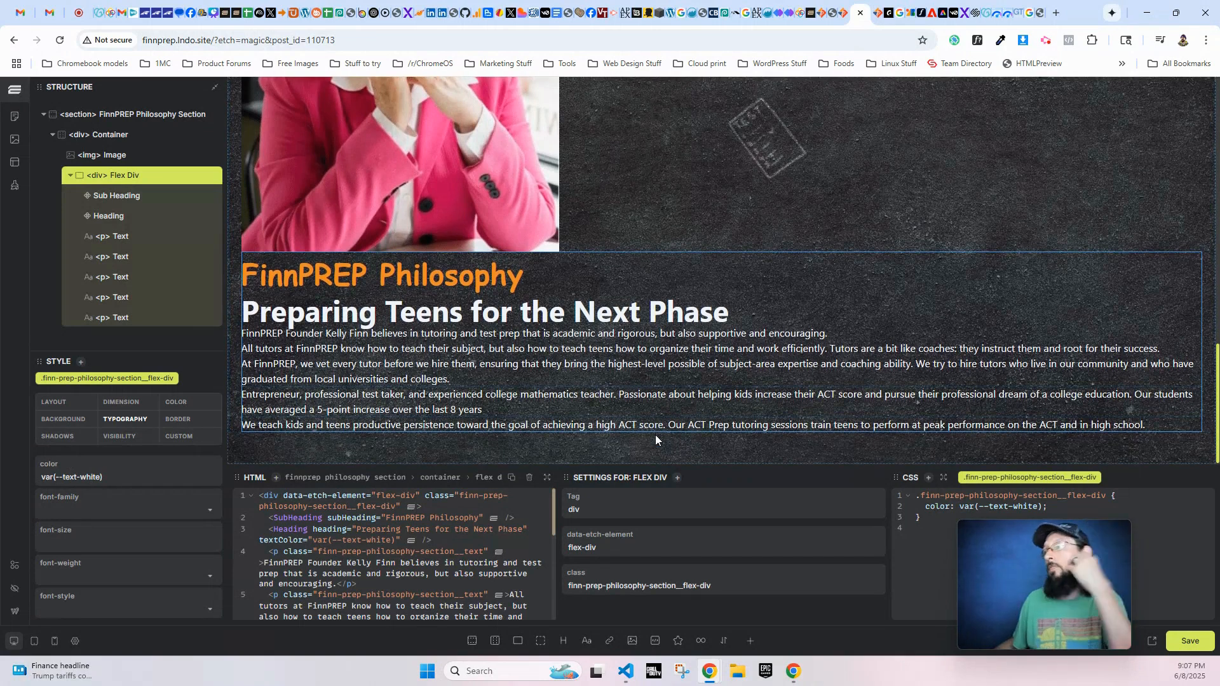
click(131, 237)
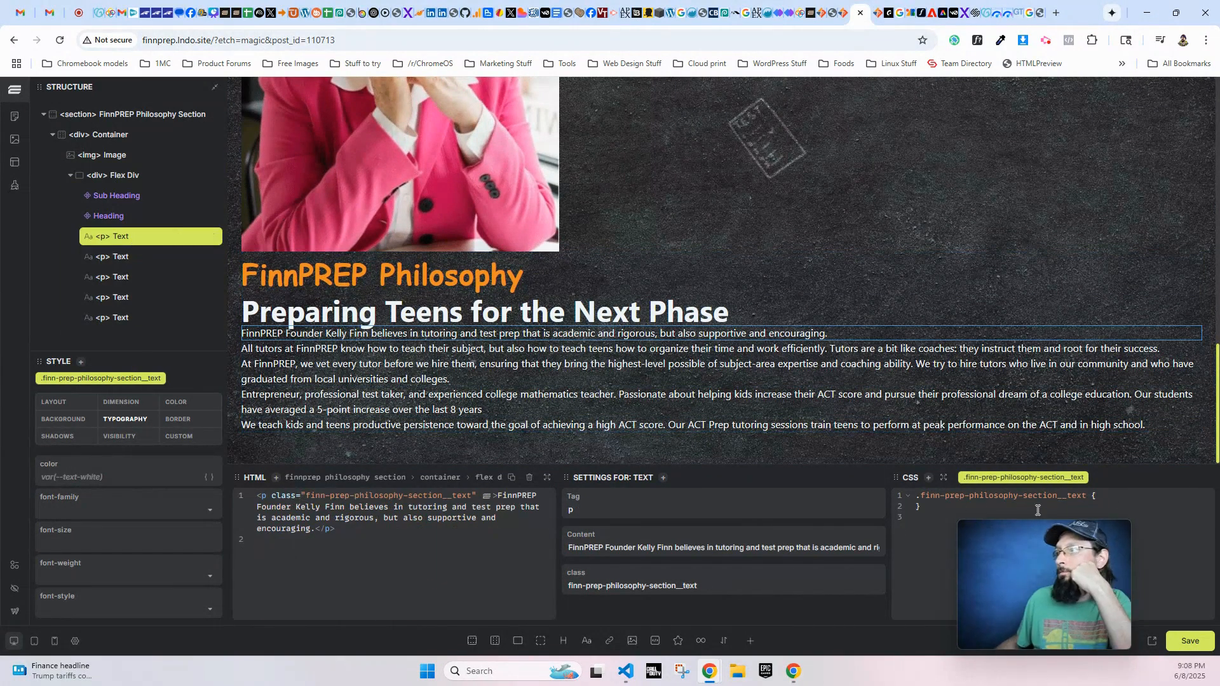
key(Return)
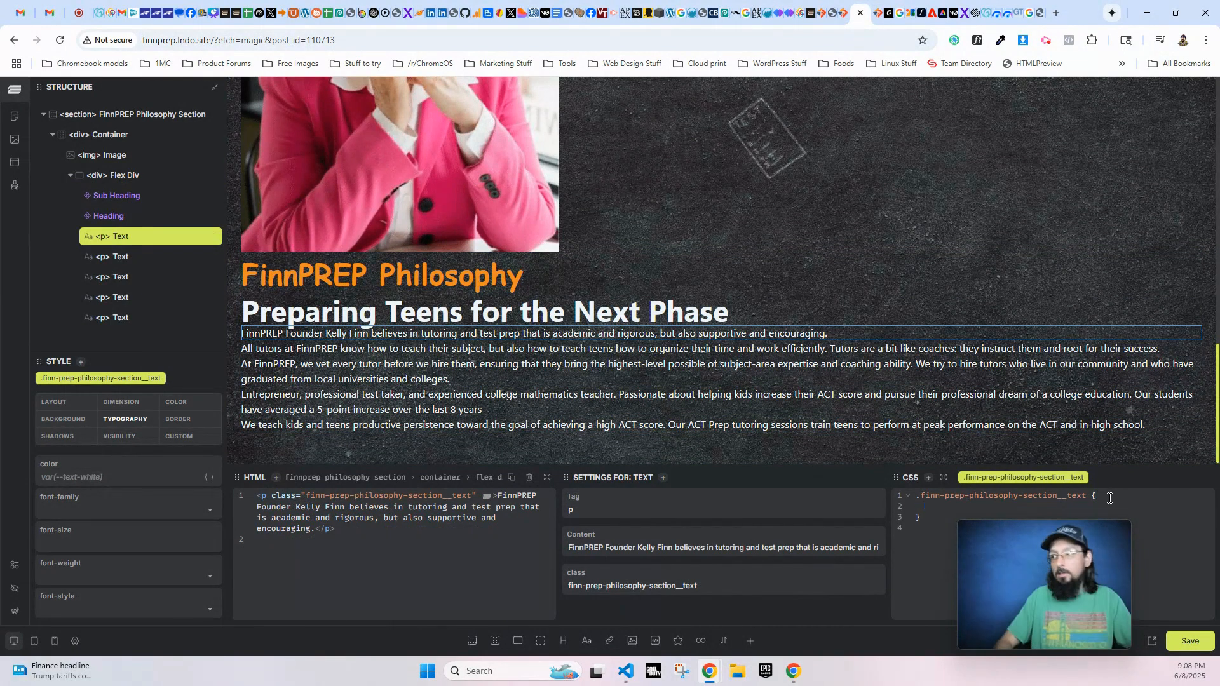
text(color)
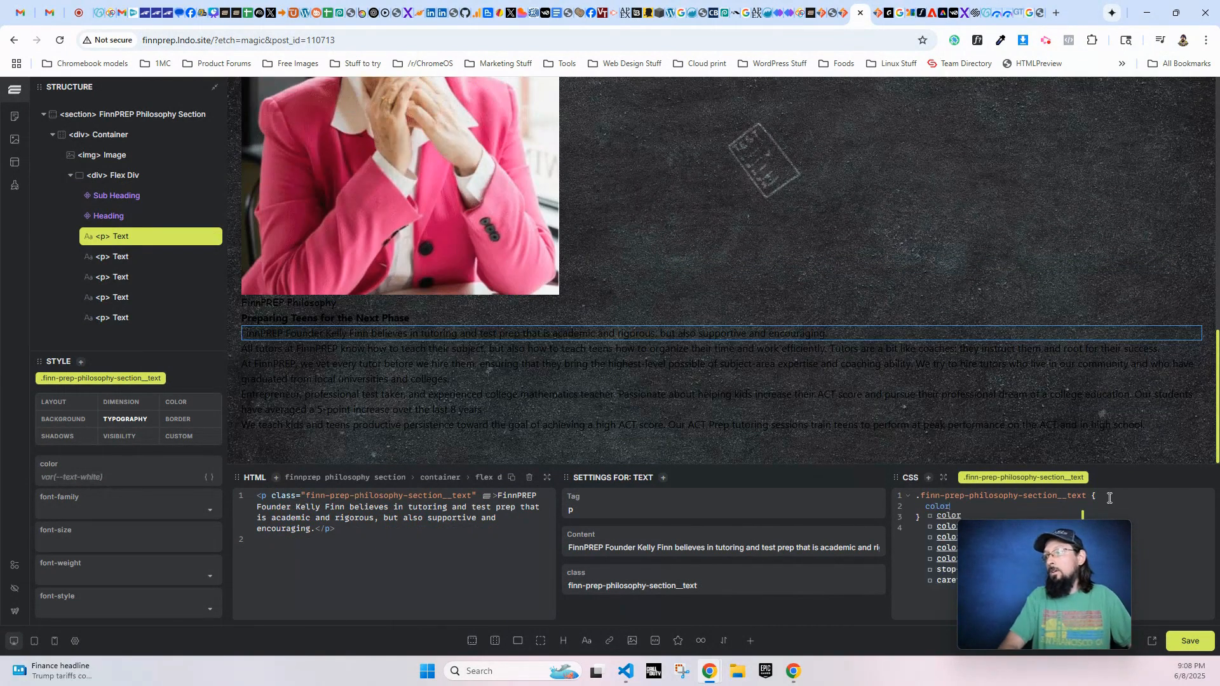
text(: var(--textCol)
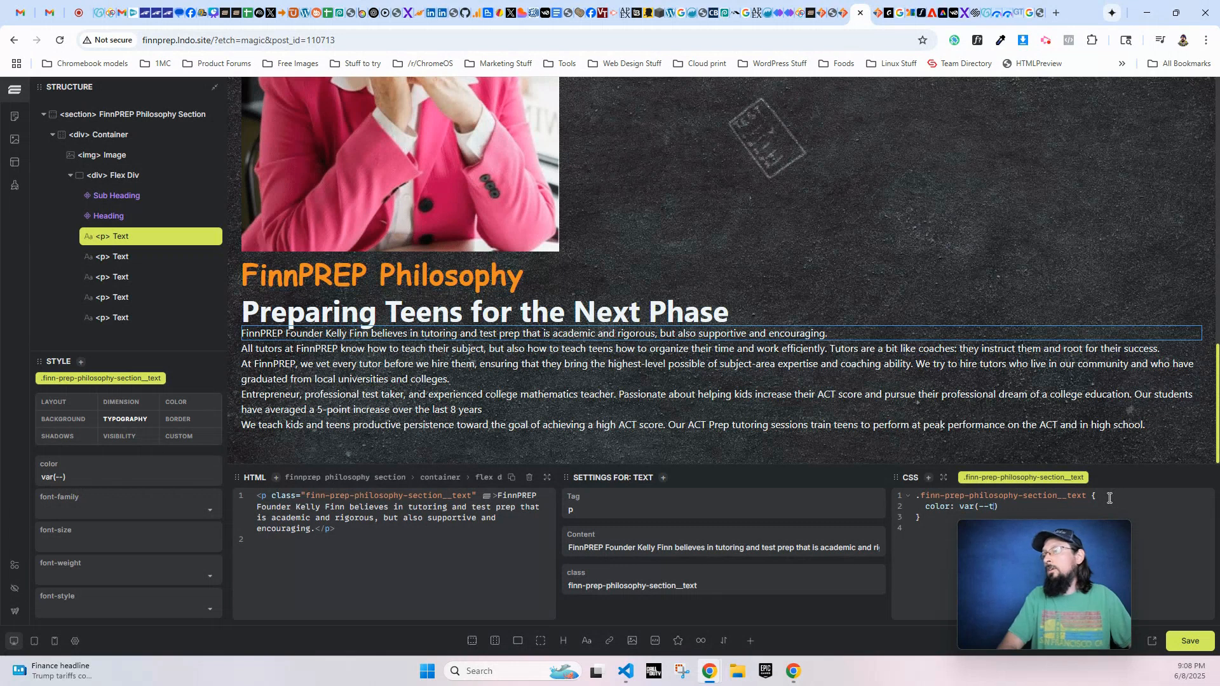
key(BackSpace)
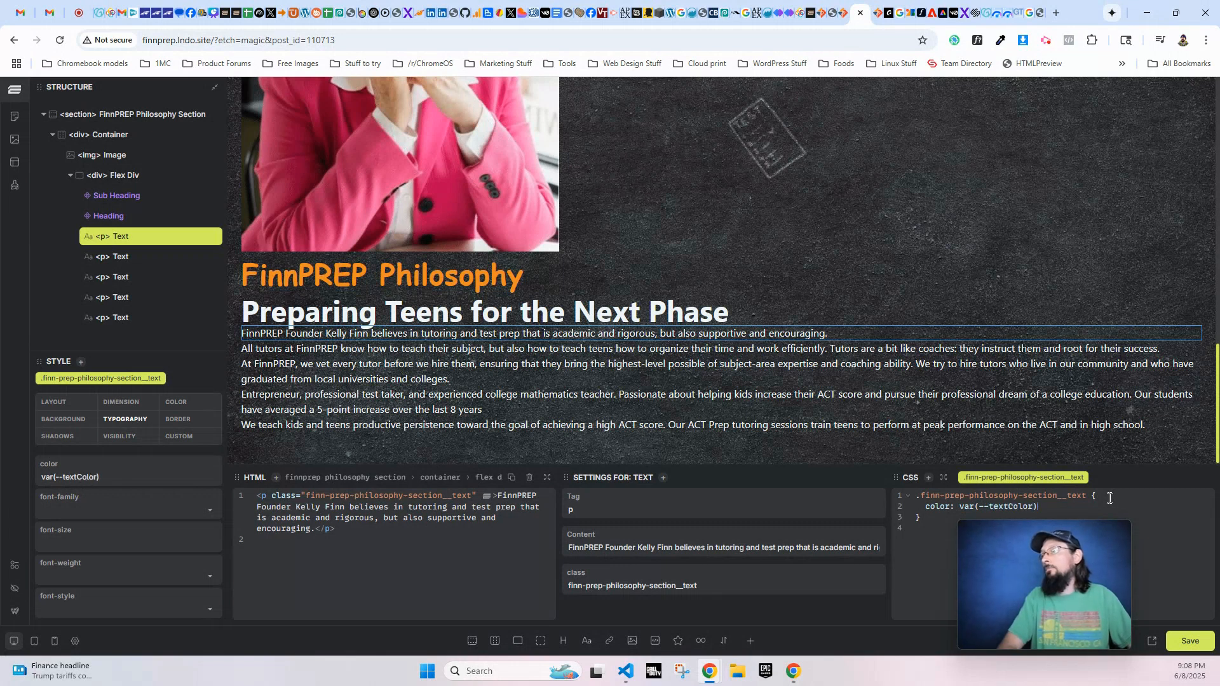
key(BackSpace)
text(-white);)
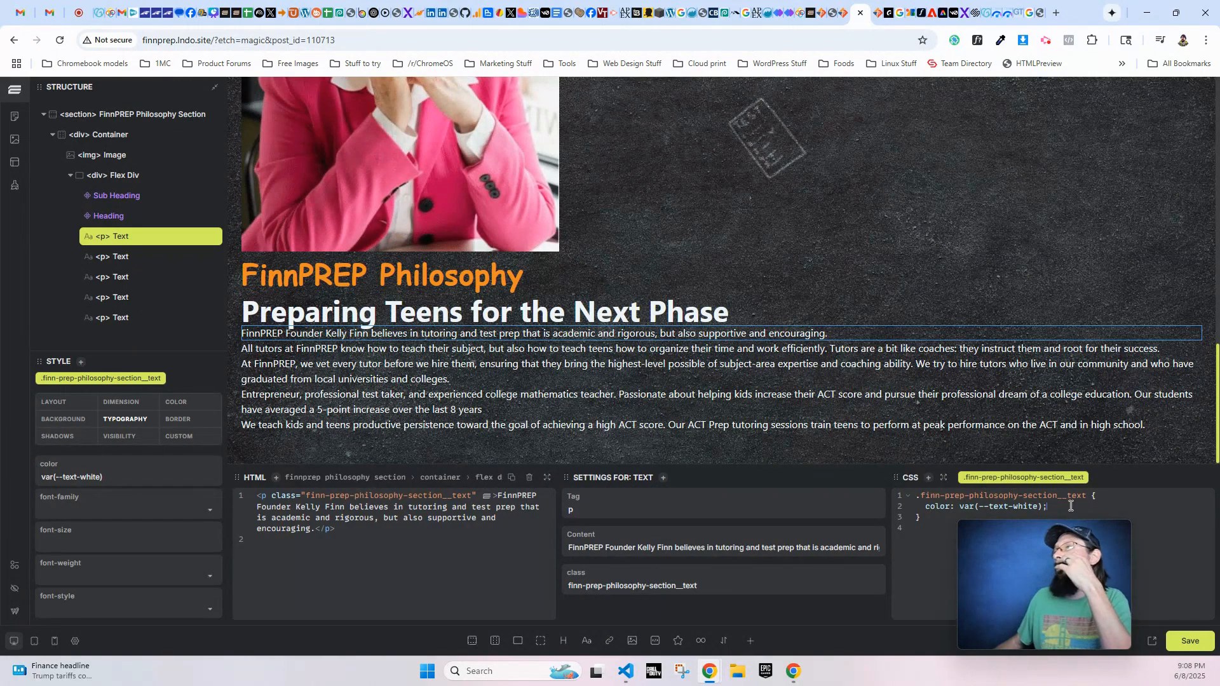
drag(1049, 506, 913, 508)
key(BackSpace)
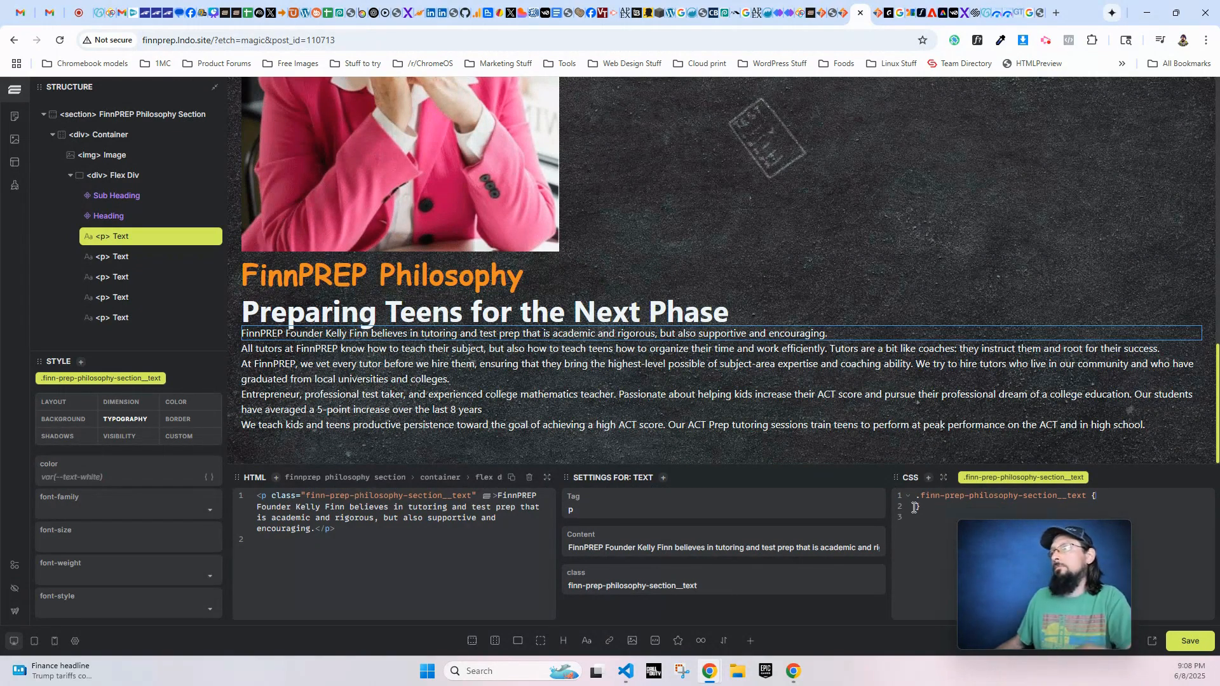
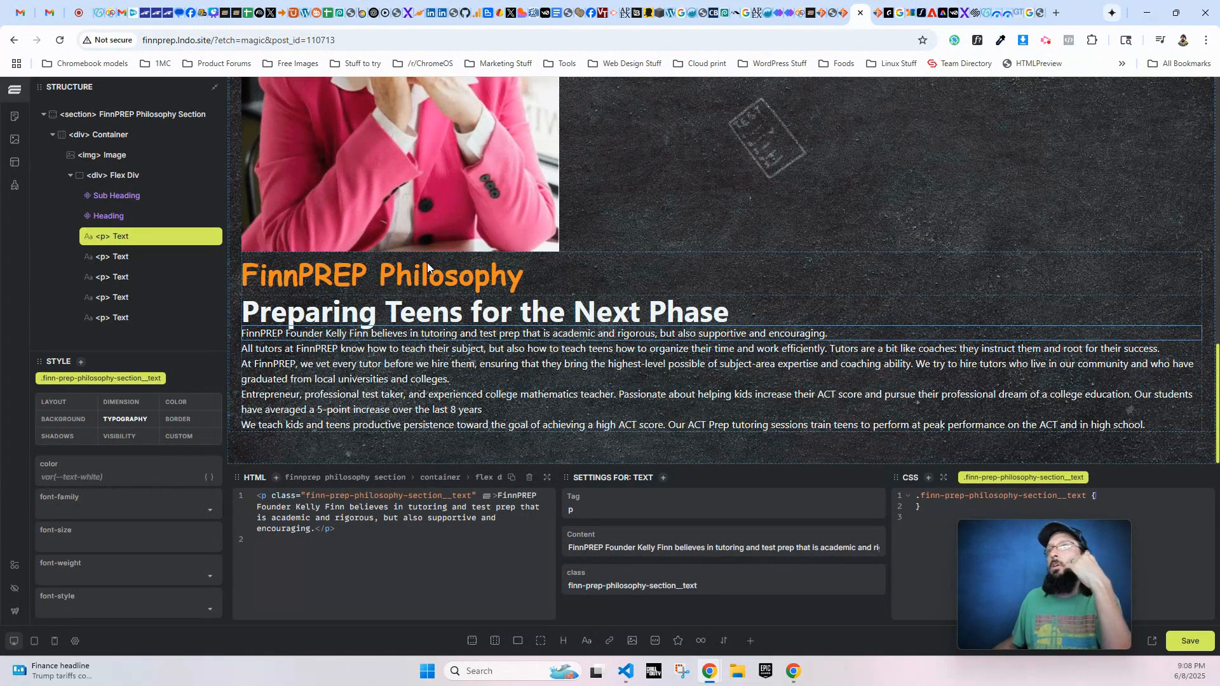
- Save the page and check the live About Us page's philosophy section at full and narrow window widths
scroll(497, 250, up, 2)
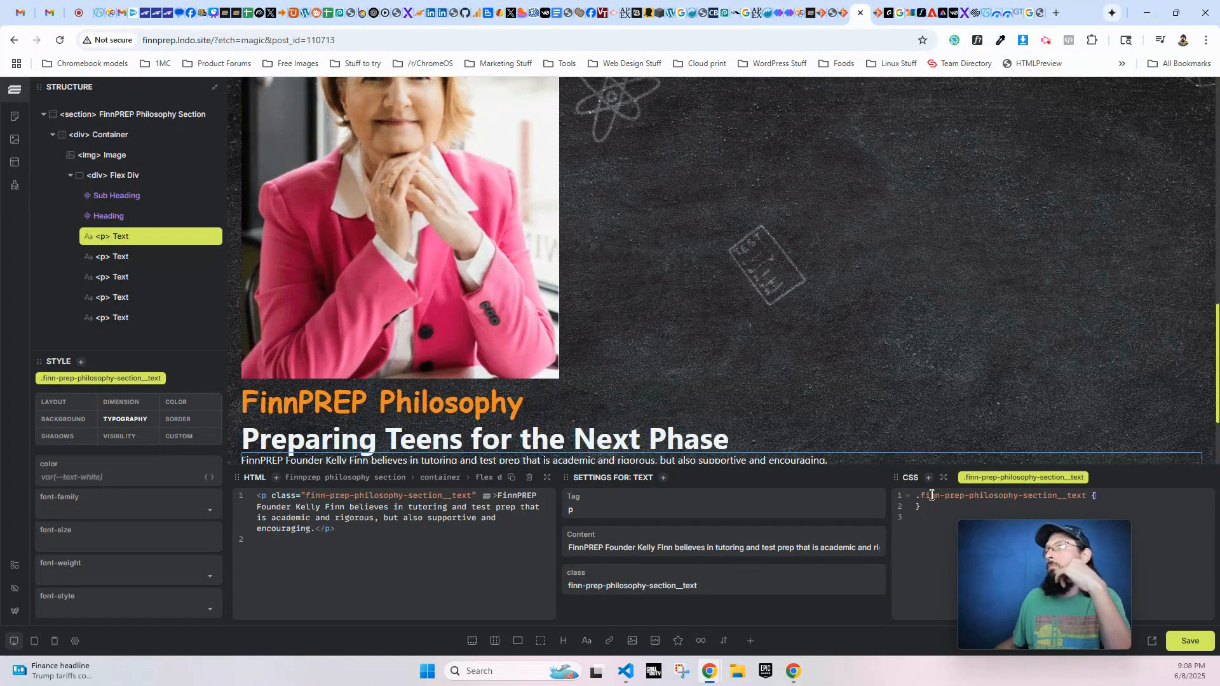
scroll(506, 371, down, 2)
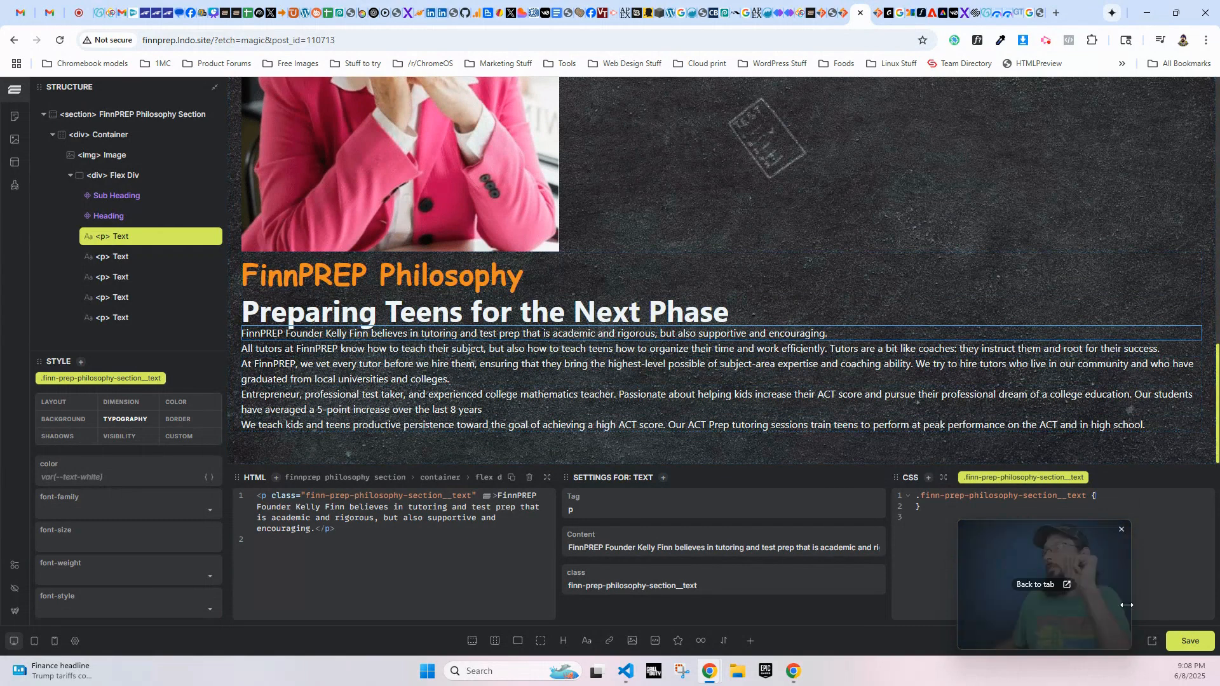
key(ctrl+s)
click(876, 13)
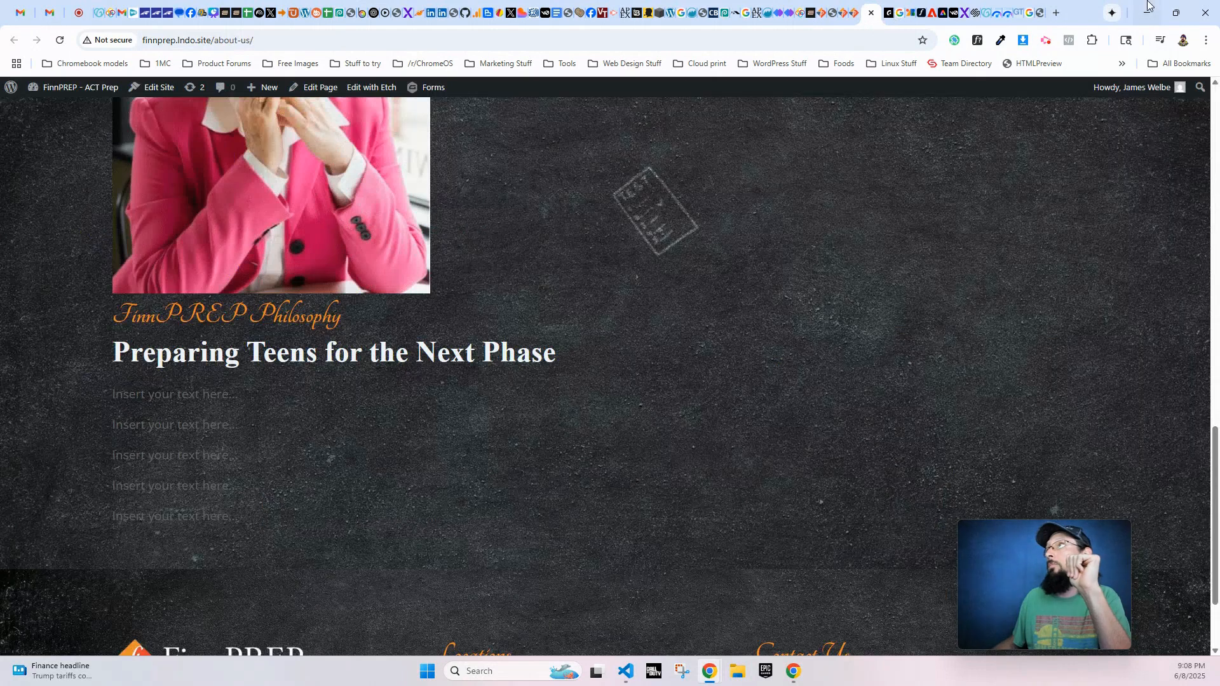
click(1175, 13)
scroll(203, 366, down, 2)
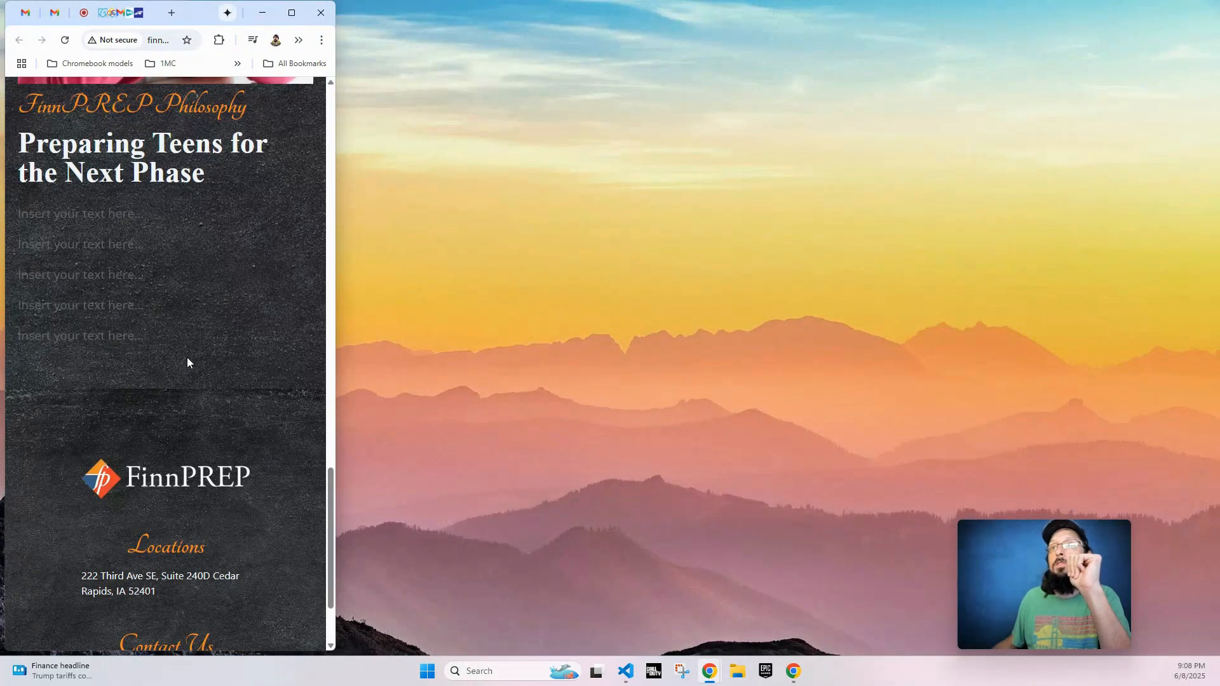
scroll(52, 227, up, 4)
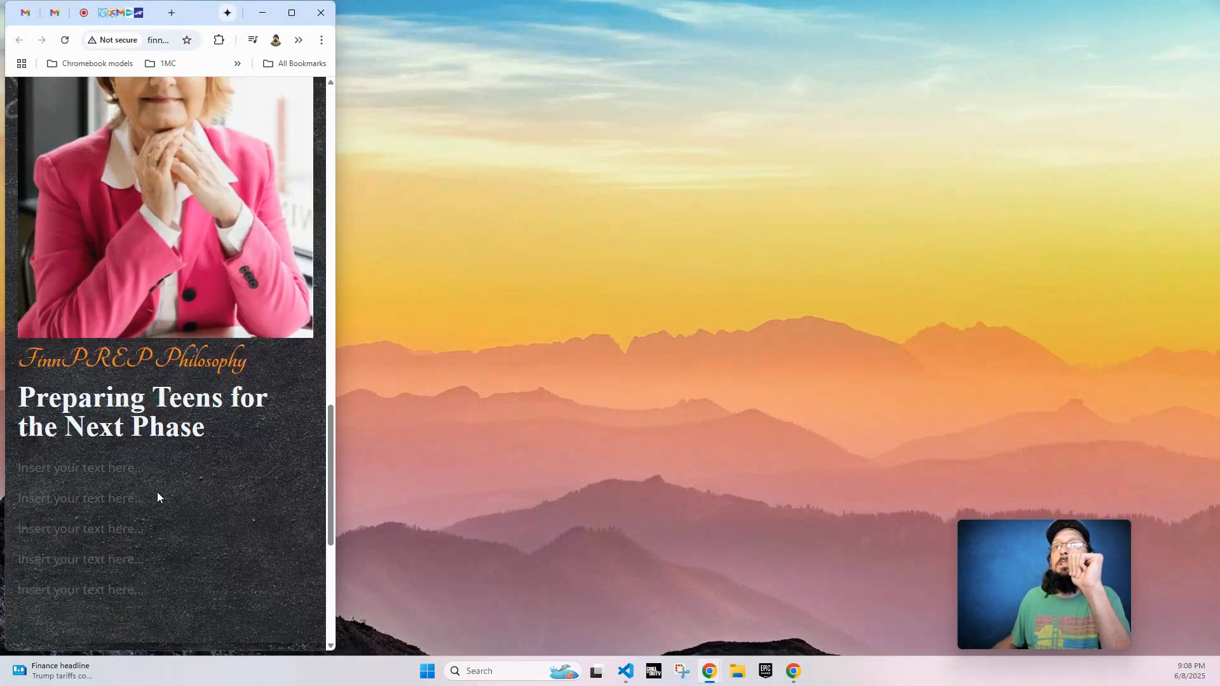
click(293, 13)
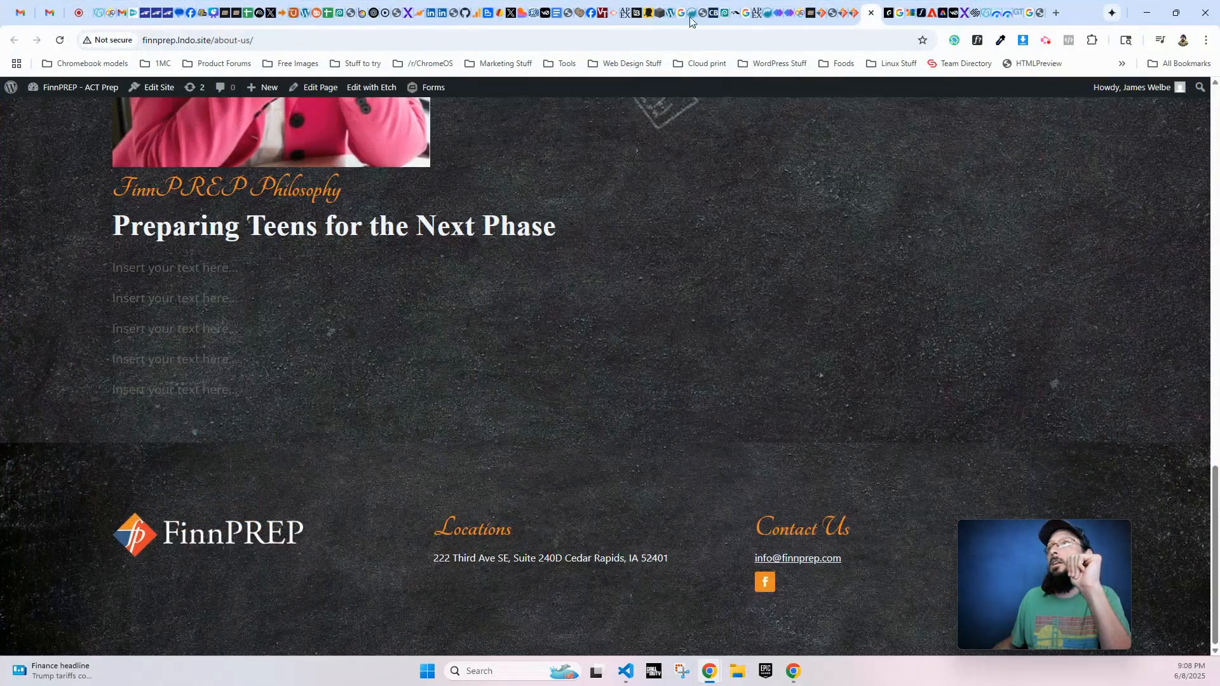
click(858, 14)
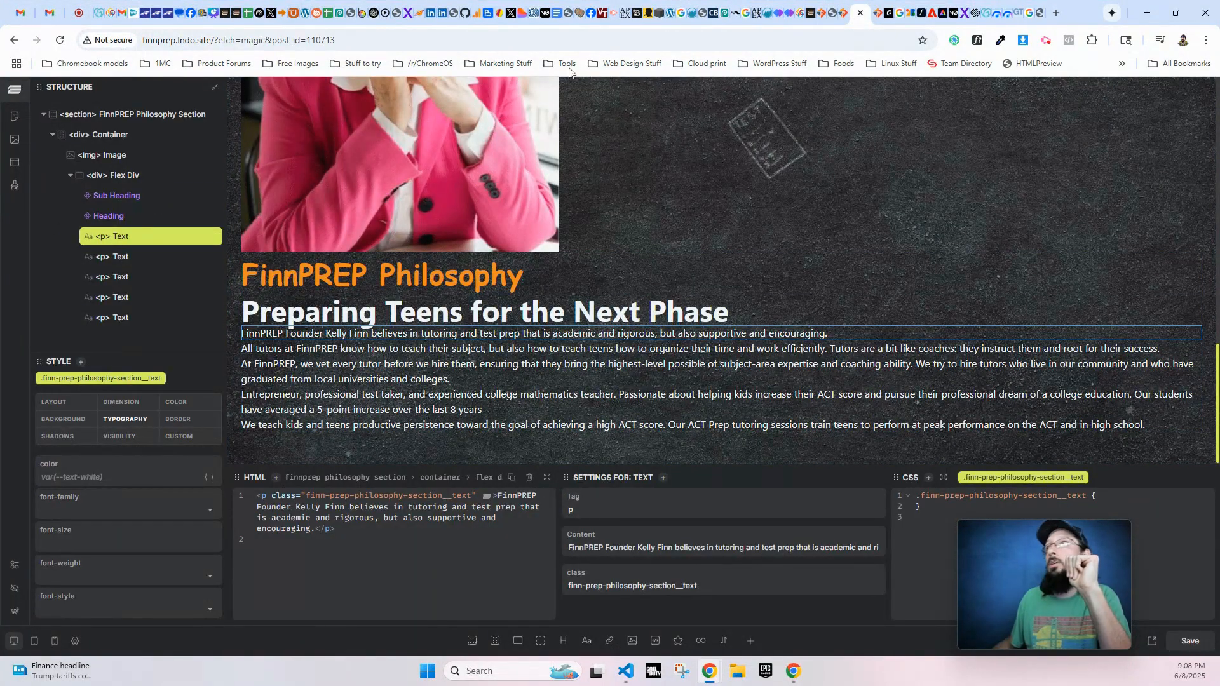
- Review the philosophy section's paragraphs on the live About Us page again at full desktop and narrow mobile widths
click(880, 13)
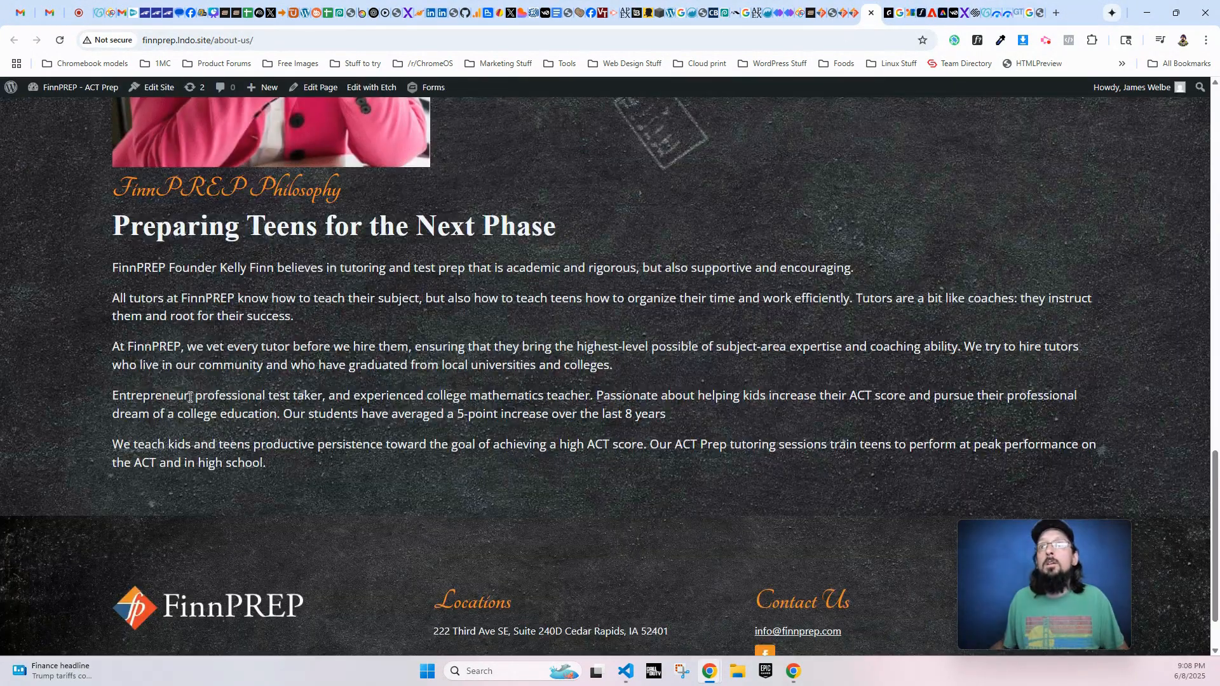
click(1176, 12)
scroll(155, 501, down, 3)
scroll(155, 502, down, 3)
scroll(145, 372, up, 7)
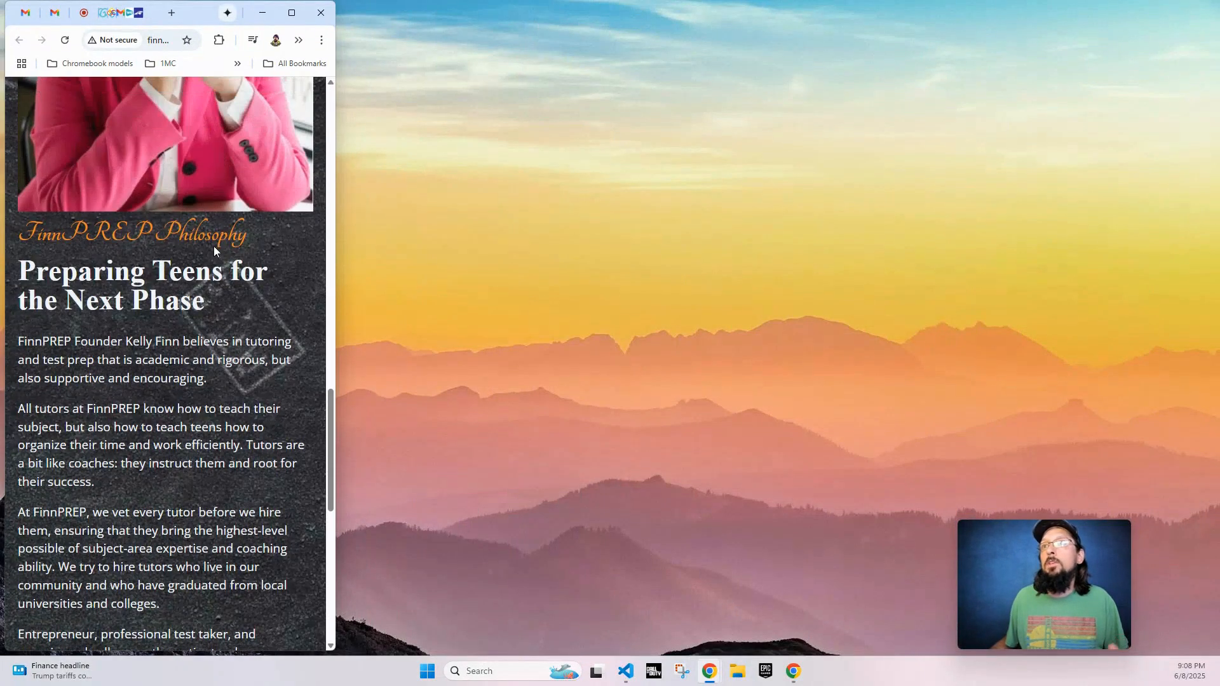
scroll(182, 559, up, 3)
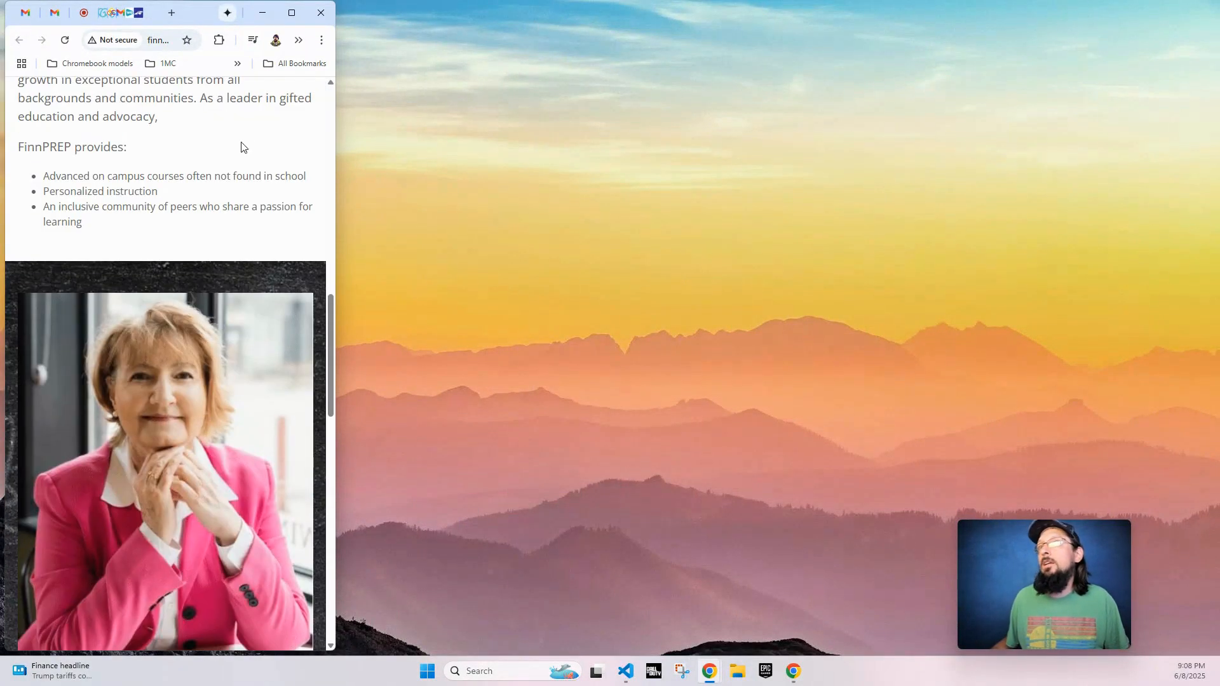
click(292, 13)
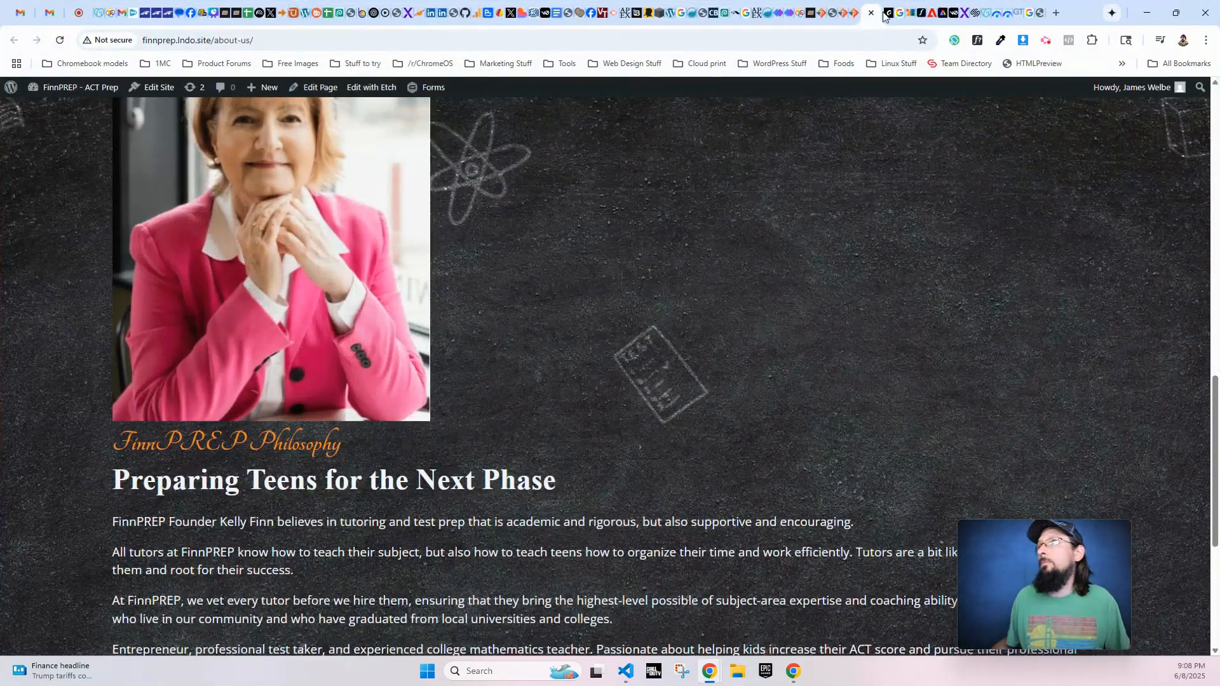
- Back in the Etch editor, add a min-width: 1200px screen media query with a nested & rule to the .finn-prep-philosophy-section__container class
click(853, 14)
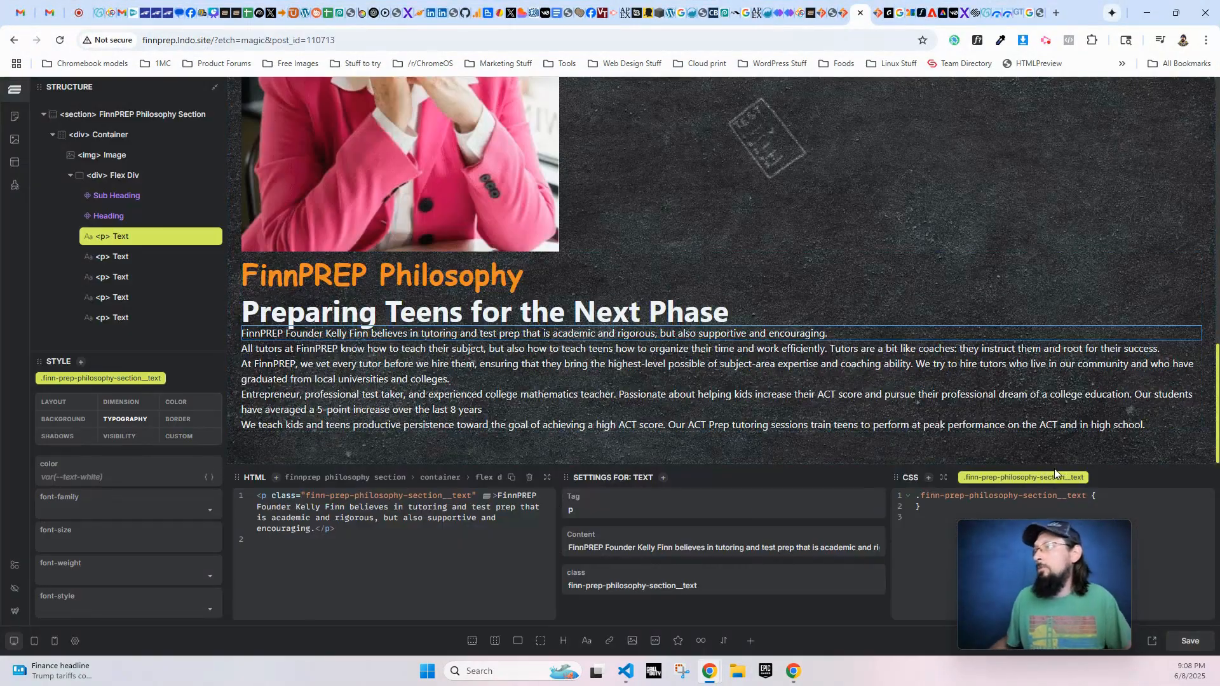
scroll(88, 270, up, 1)
scroll(89, 267, up, 1)
scroll(138, 232, down, 1)
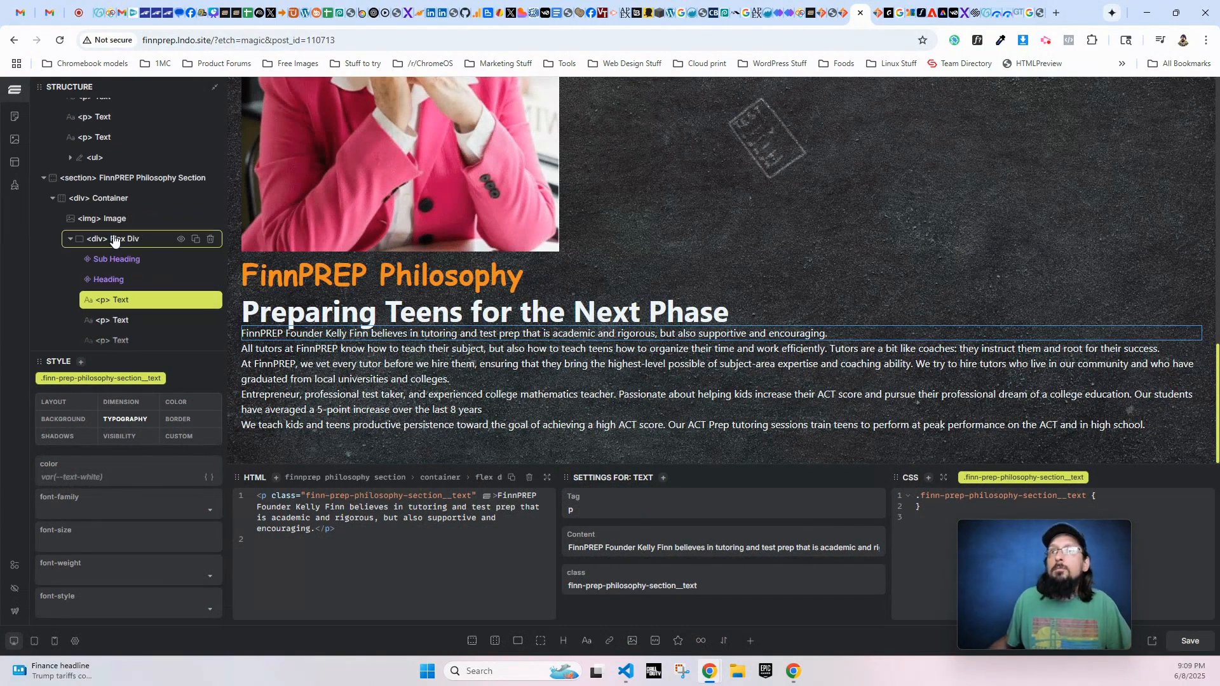
scroll(95, 216, up, 4)
scroll(100, 236, down, 2)
click(101, 276)
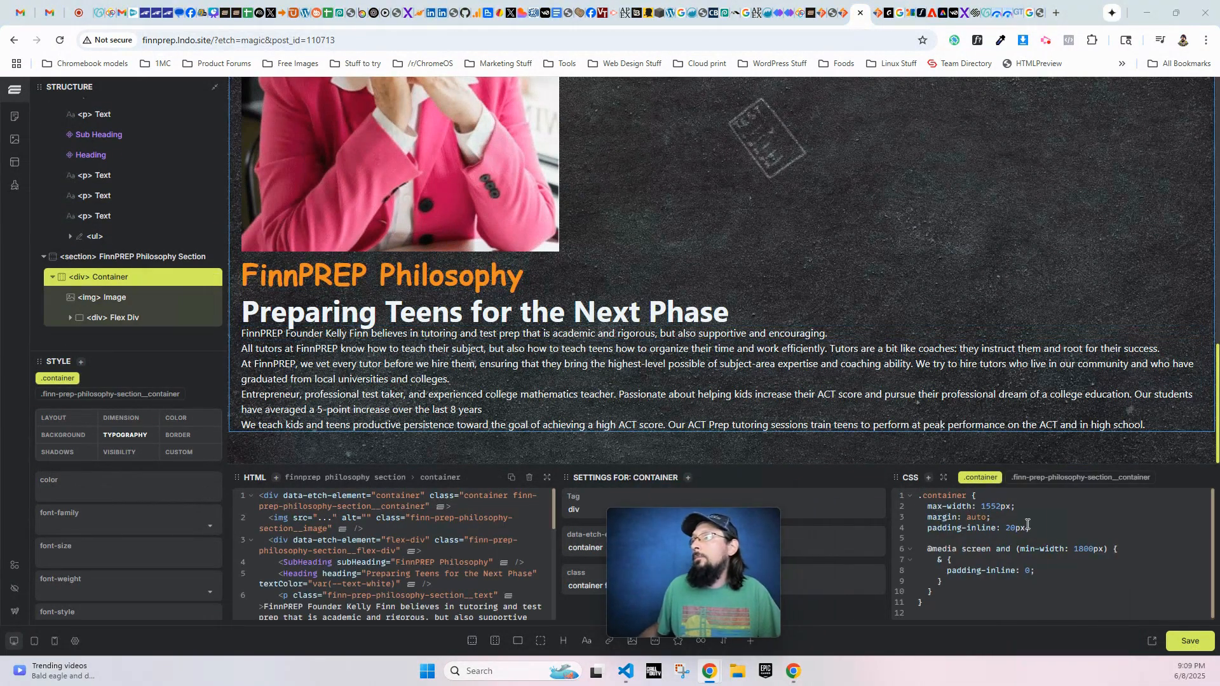
click(1072, 481)
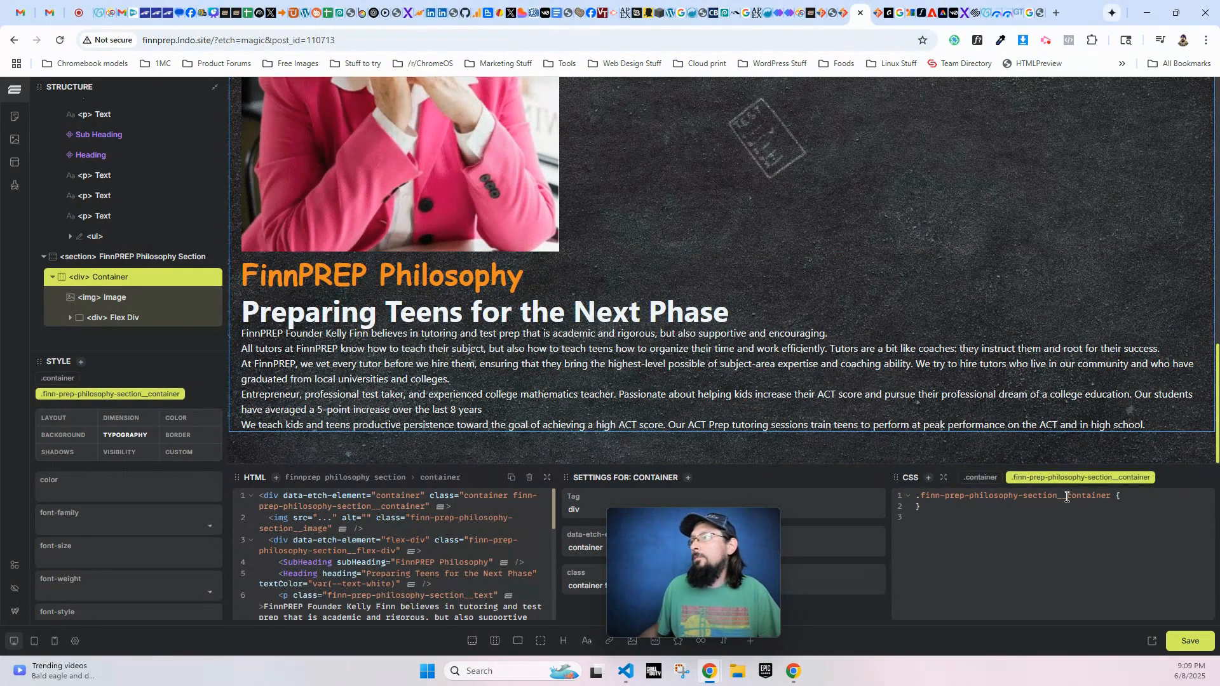
click(1131, 495)
key(Return)
key(Return)
text(@)
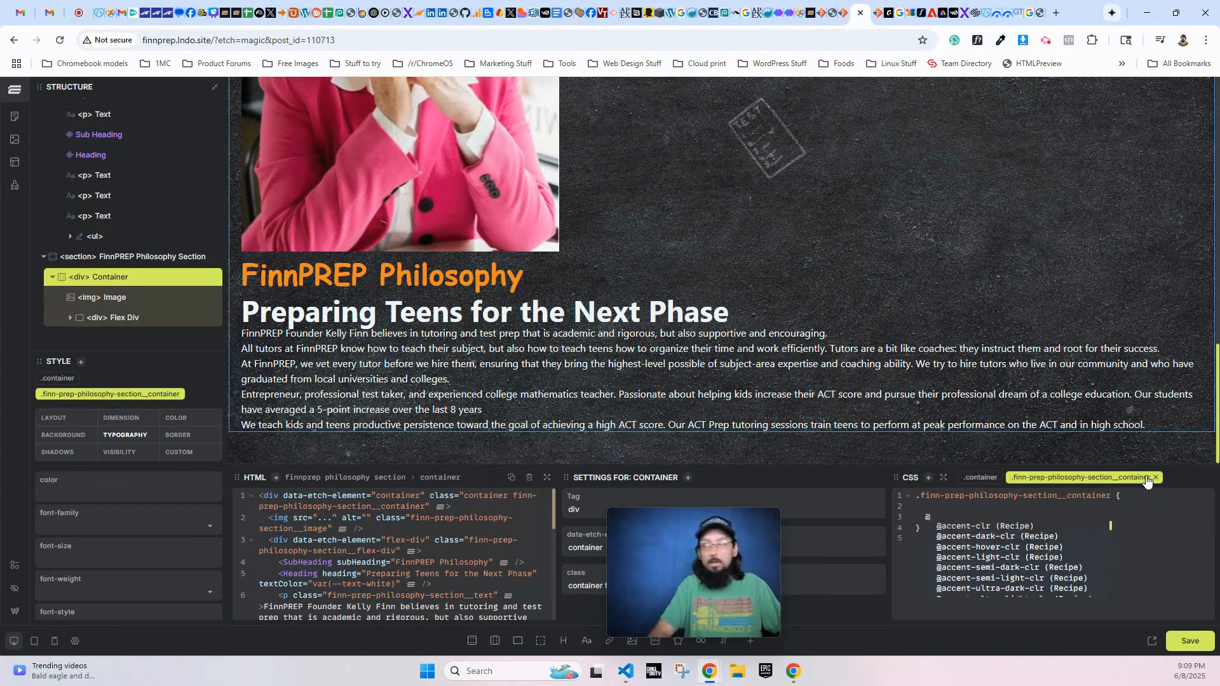
text(media screen and (min)
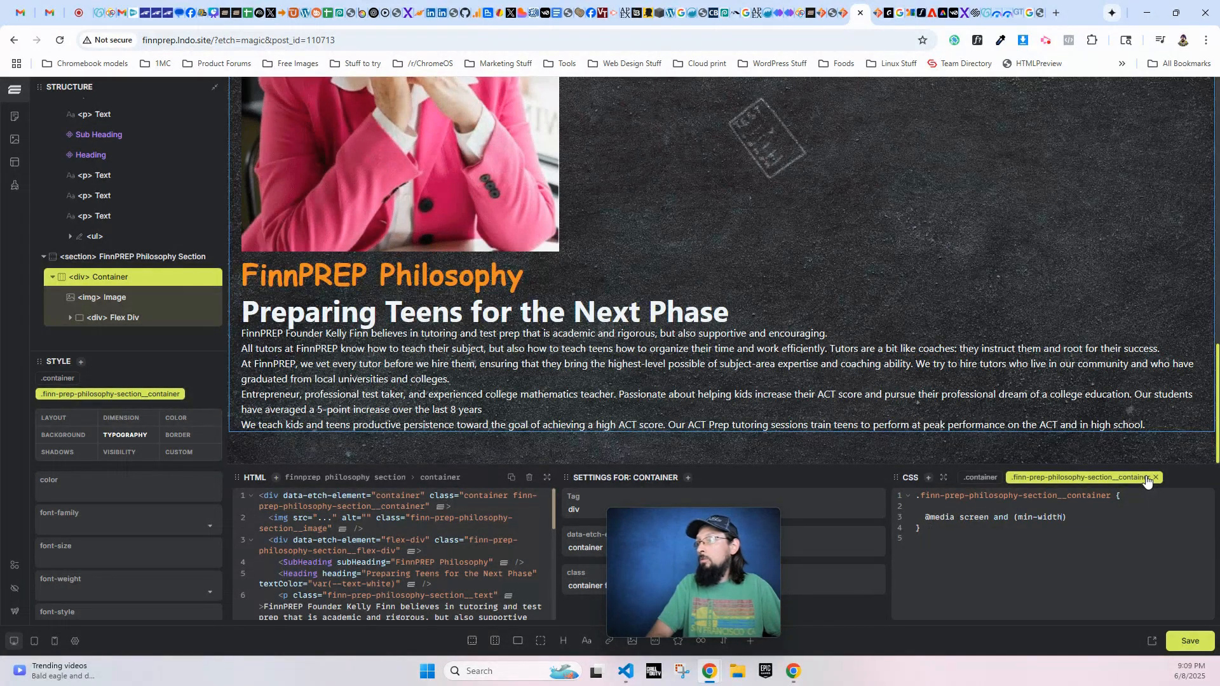
text(-width: 12)
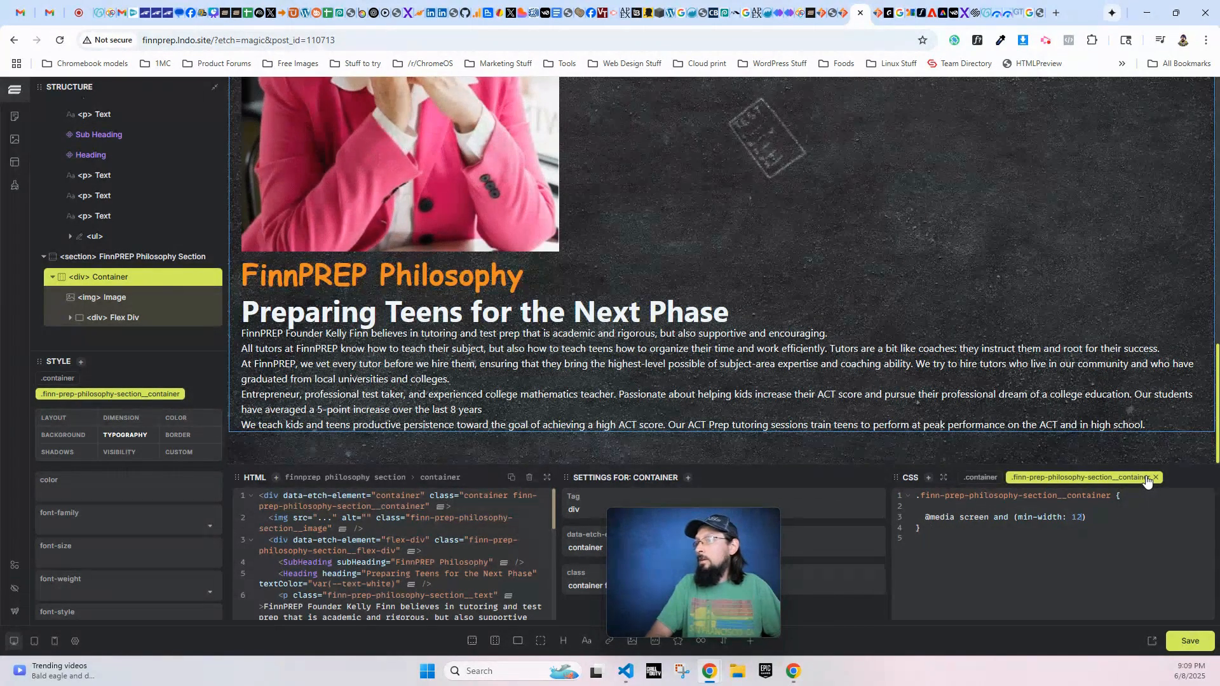
text(00px)
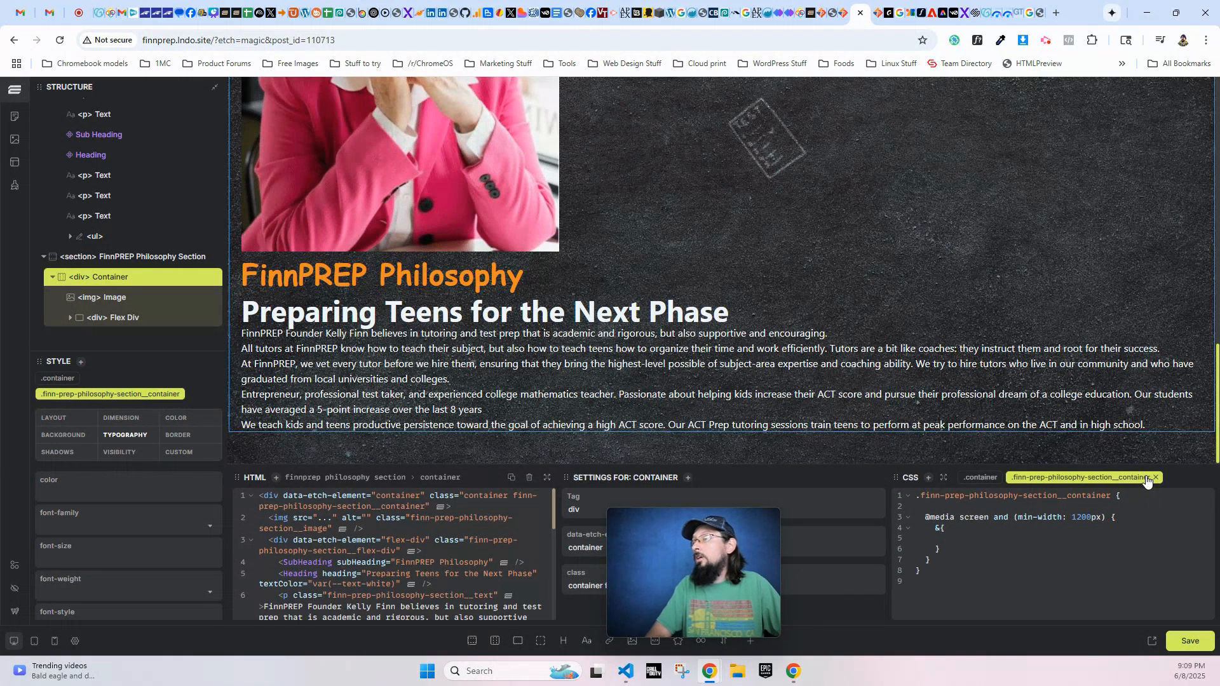
- Inside the container's 1200px media query, set flex-direction to row and gap to 60px, and save the page
text(-d)
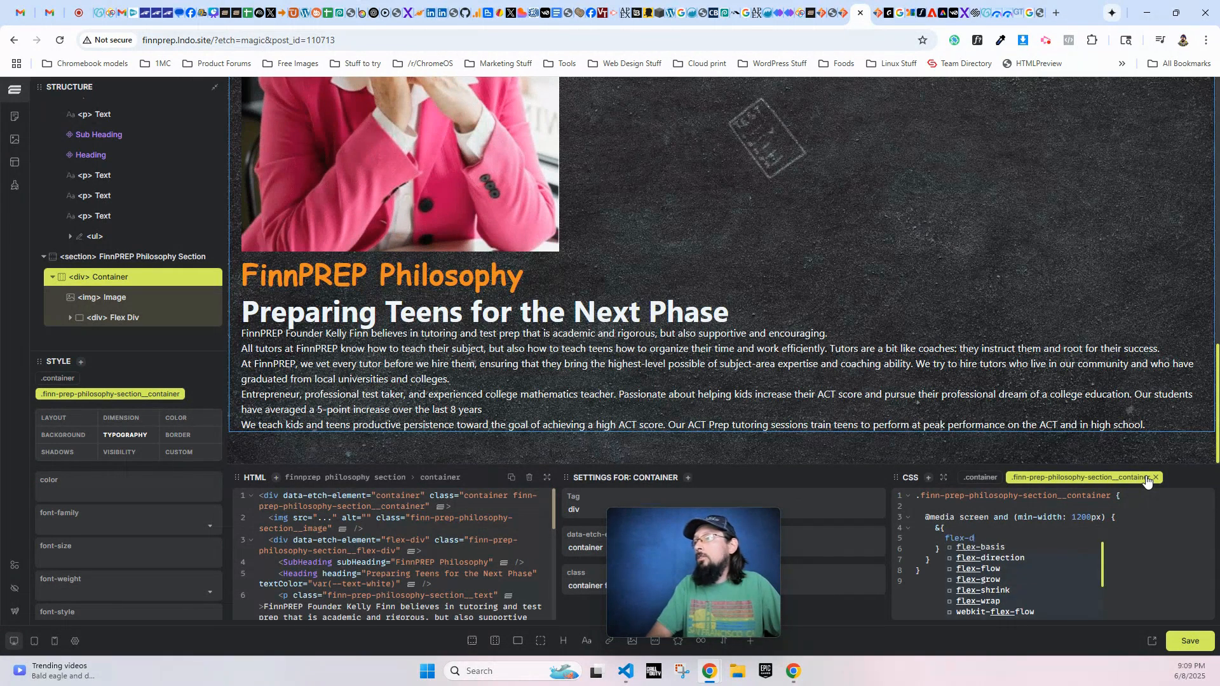
text(irection: row;)
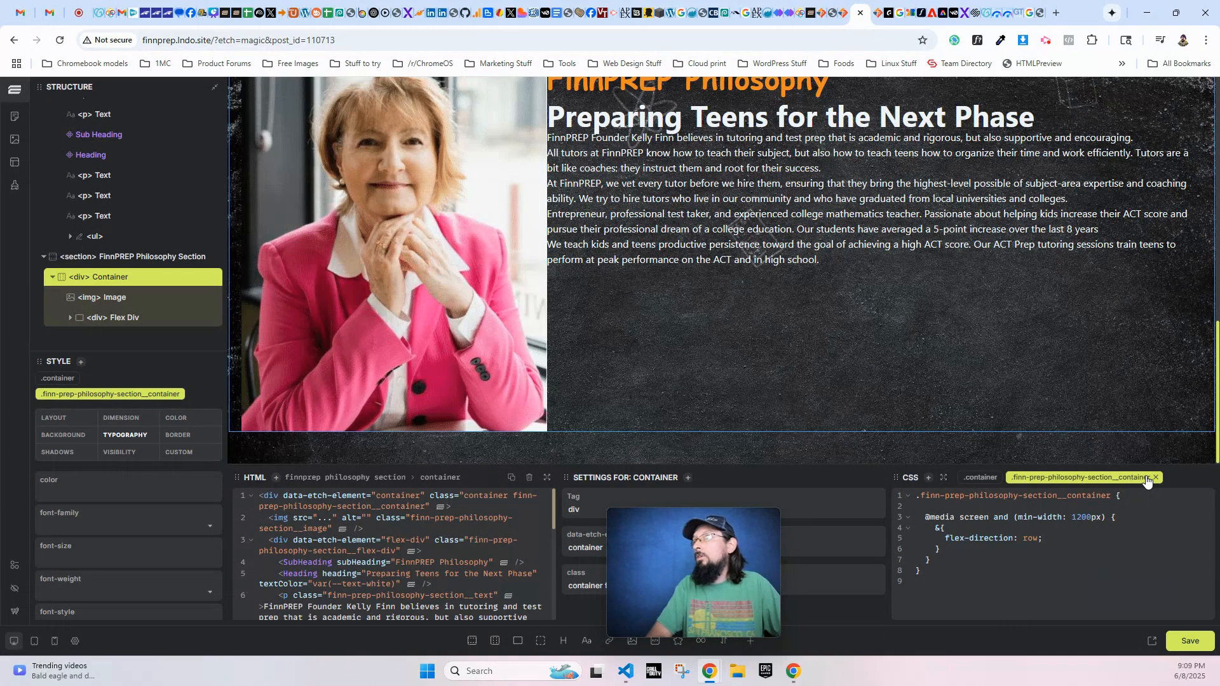
key(Return)
text(ga)
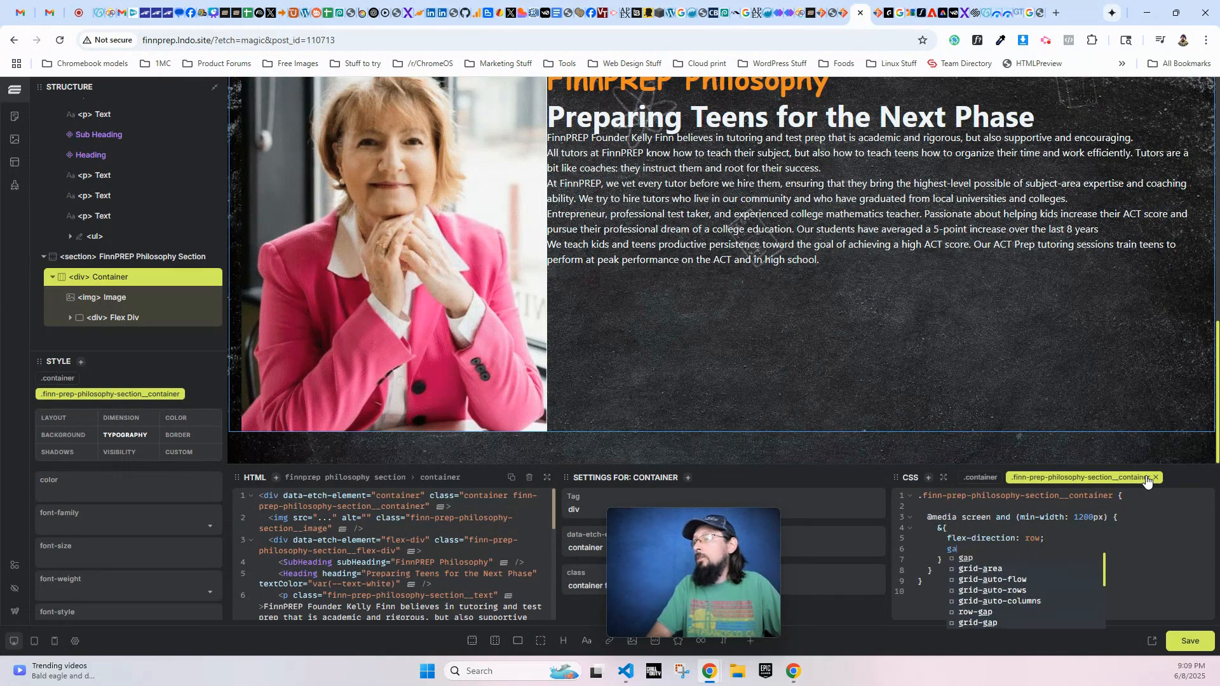
text(p: 50px;)
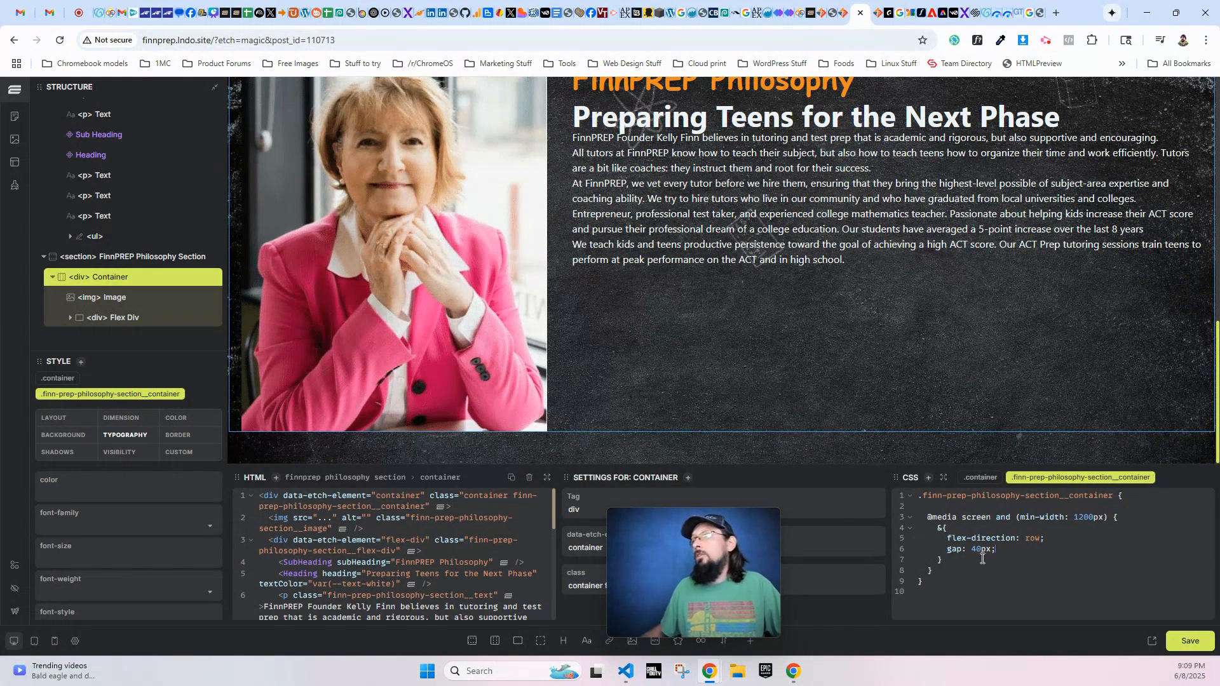
key(BackSpace)
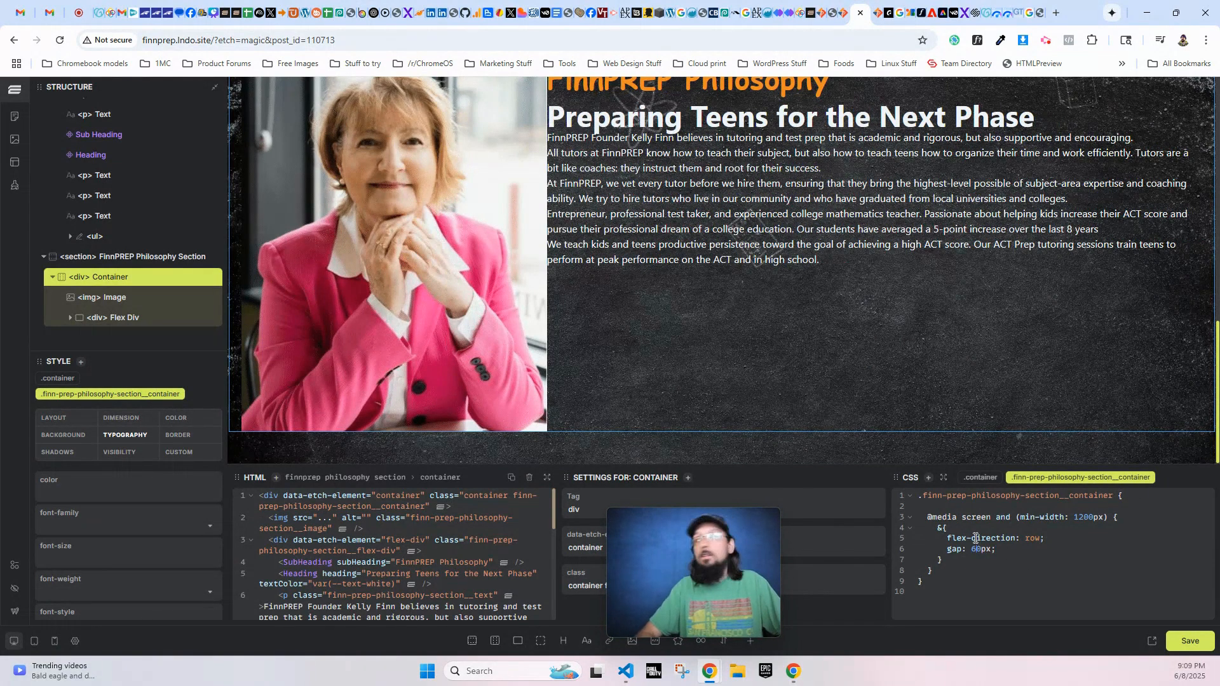
text(6)
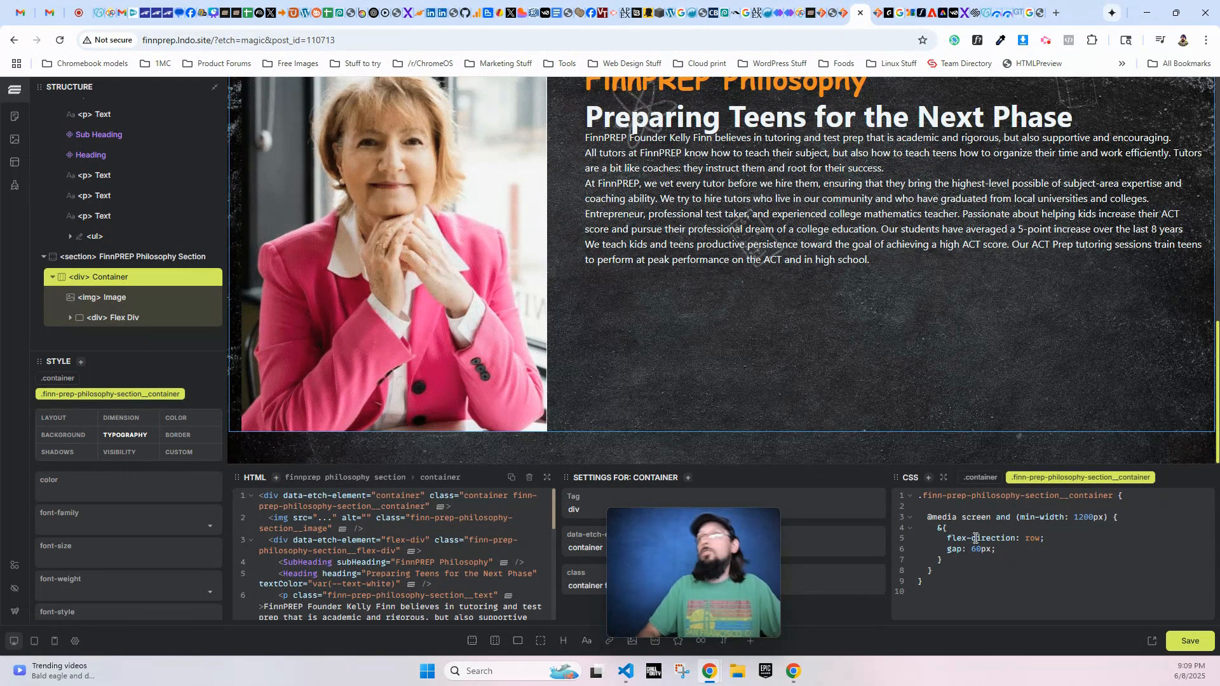
scroll(956, 436, up, 2)
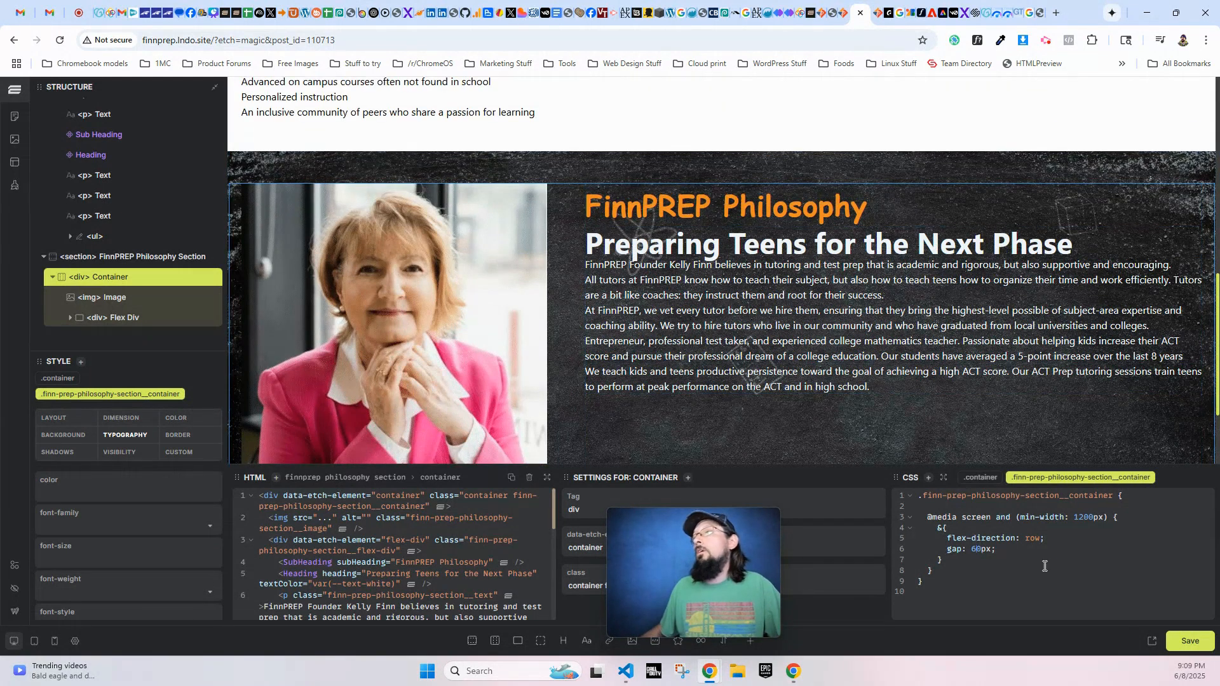
click(1174, 641)
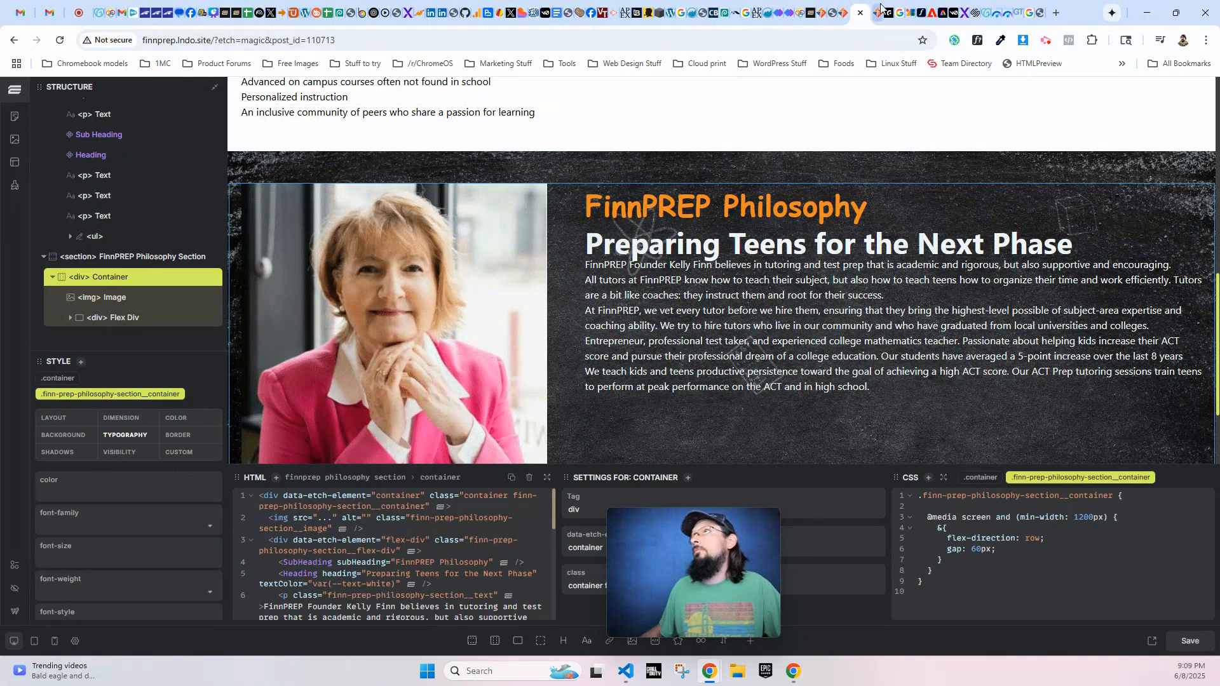
- Reload the live About Us page and check the philosophy section's layout from desktop down to mobile width
click(878, 12)
key(F5)
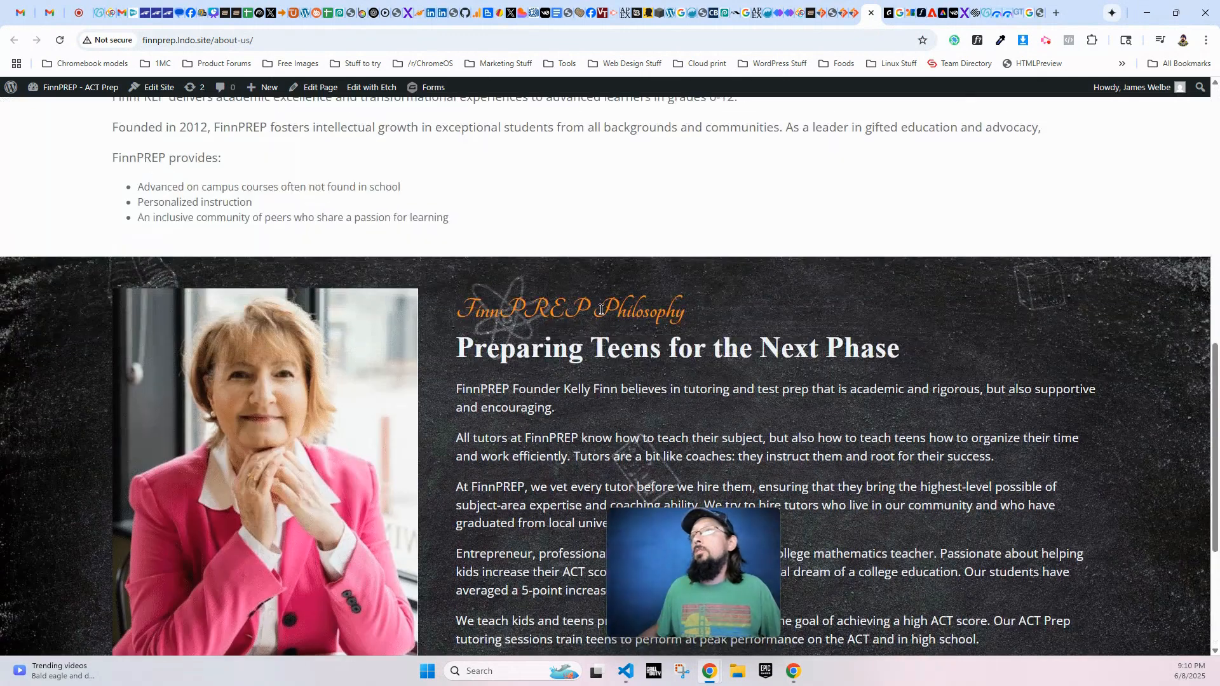
scroll(569, 304, down, 2)
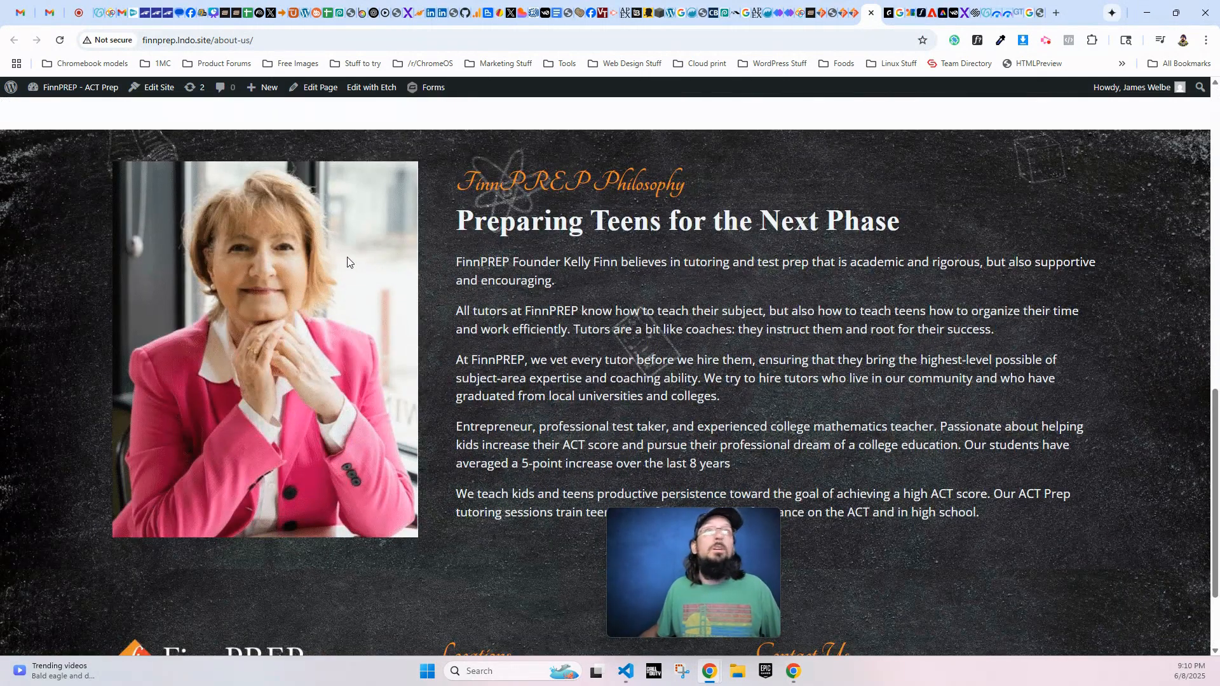
click(1178, 12)
scroll(216, 419, down, 5)
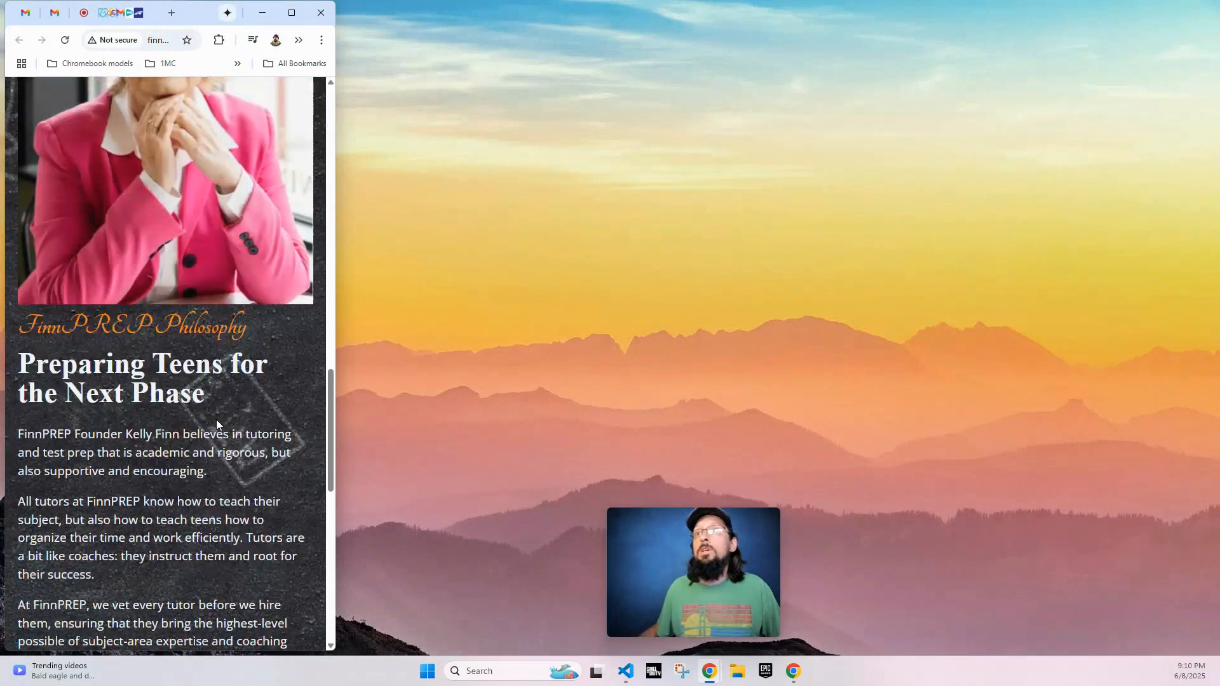
drag(339, 240, 1210, 258)
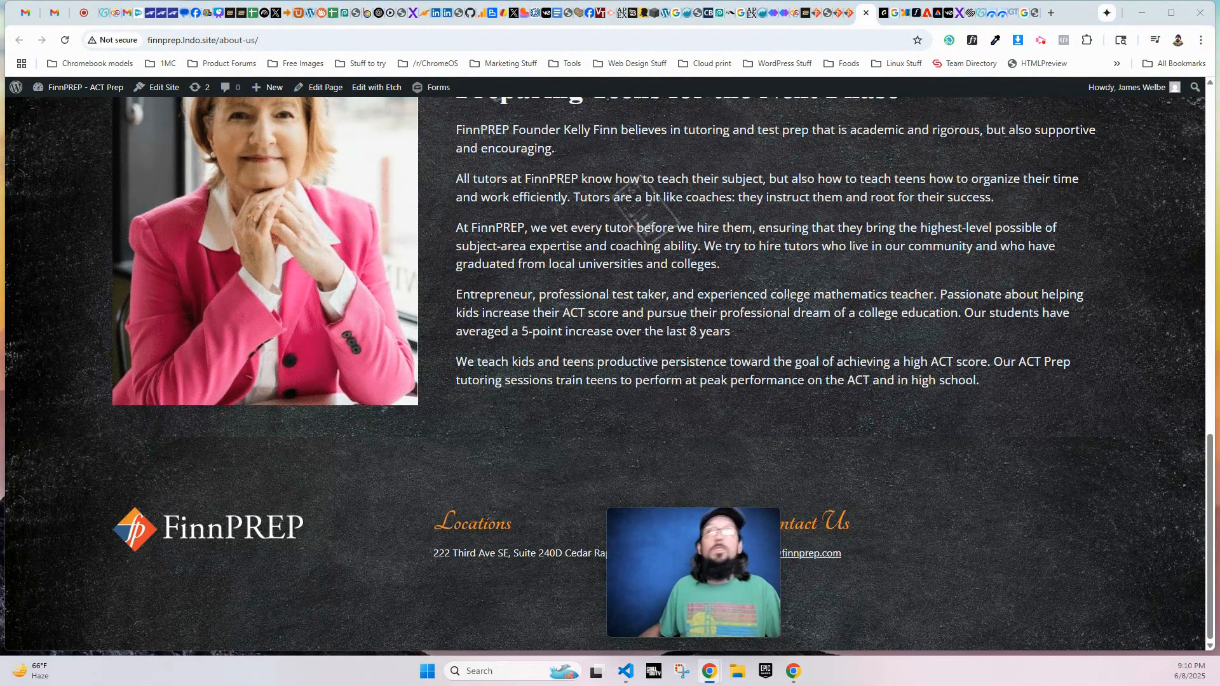
- Back in the Etch editor, add a new section with a container after the FinnPREP Philosophy Section
click(838, 19)
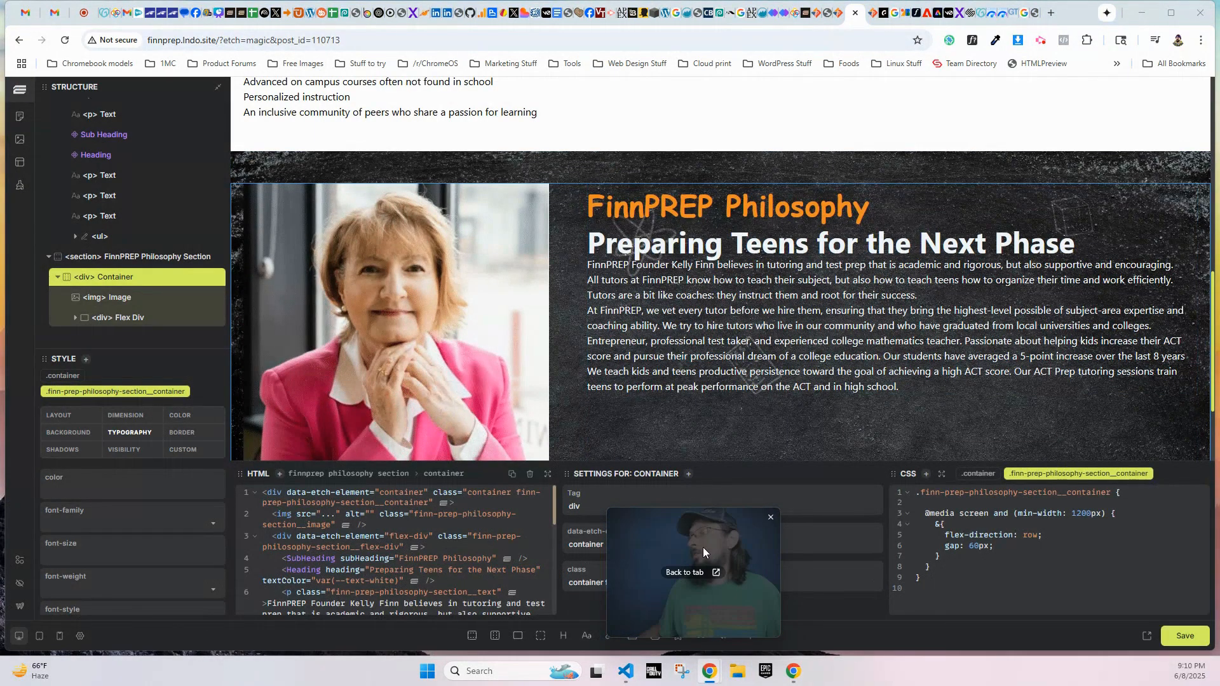
scroll(627, 304, down, 1)
scroll(628, 302, down, 2)
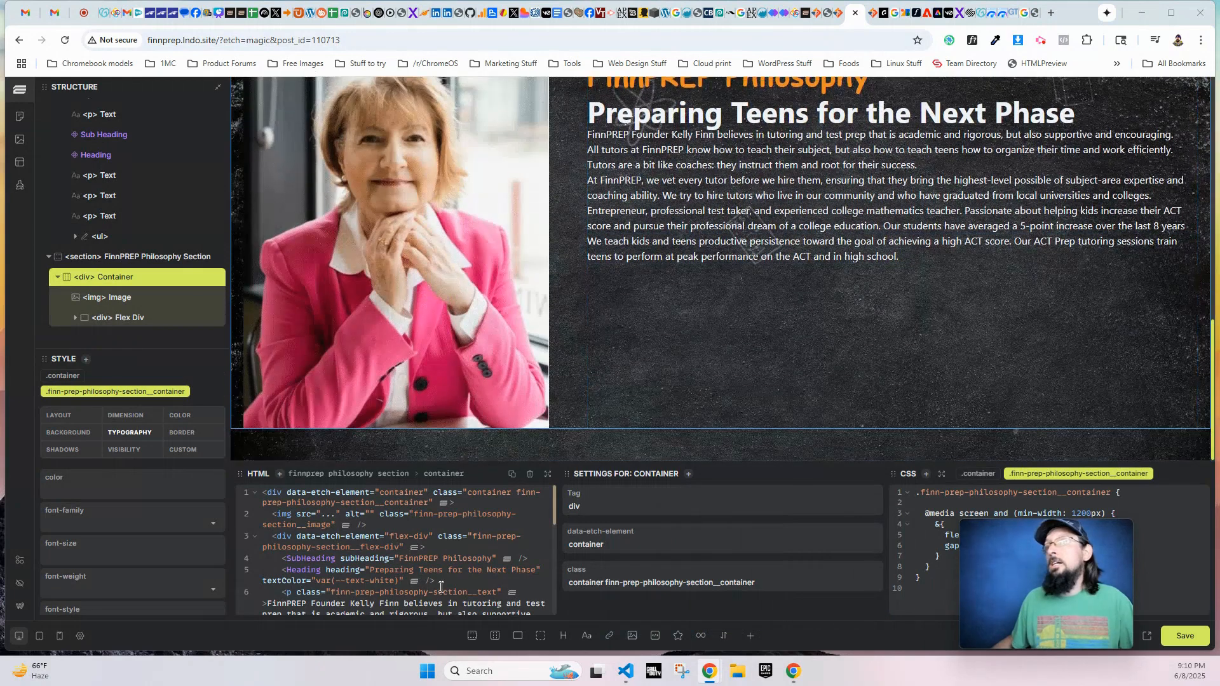
click(113, 256)
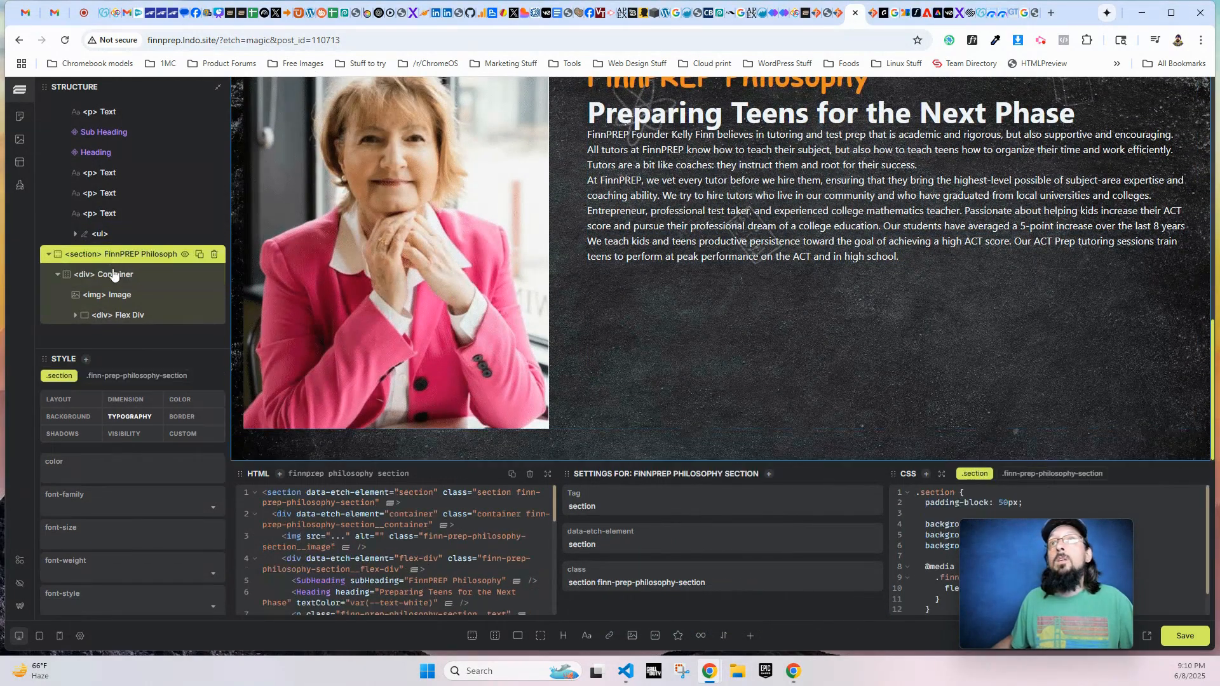
click(472, 636)
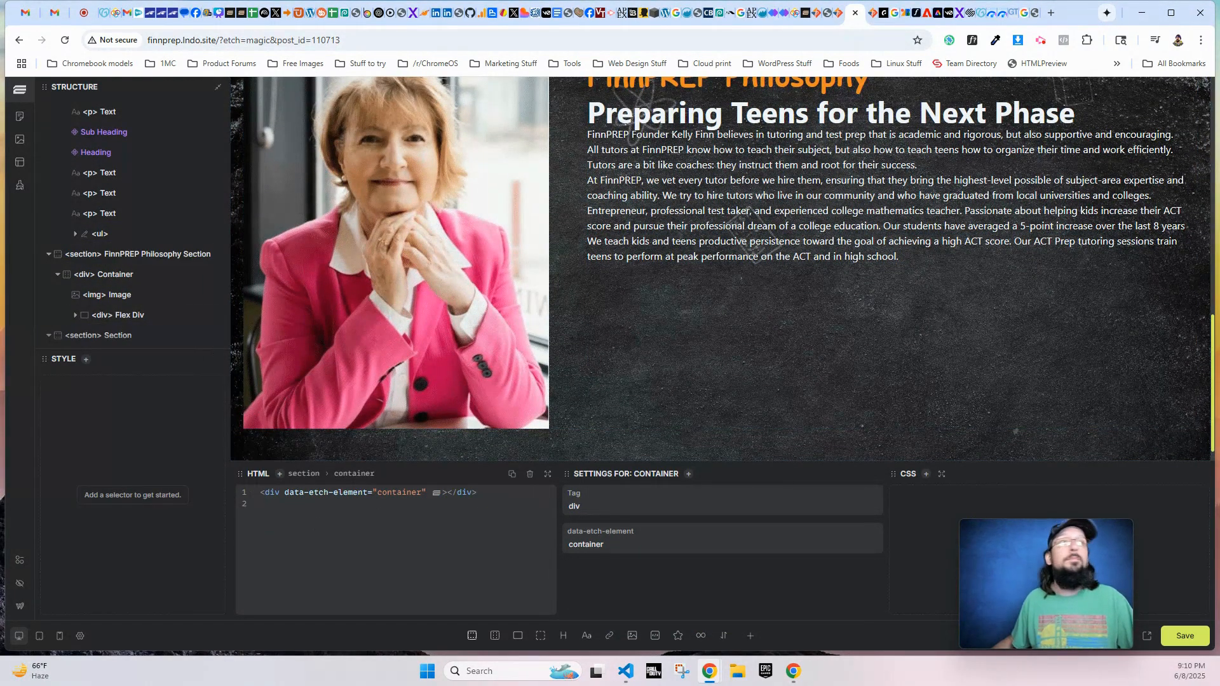
- Rename the newly added section below the philosophy section as FinnPREP Method Section
scroll(123, 280, down, 1)
double_click(123, 272)
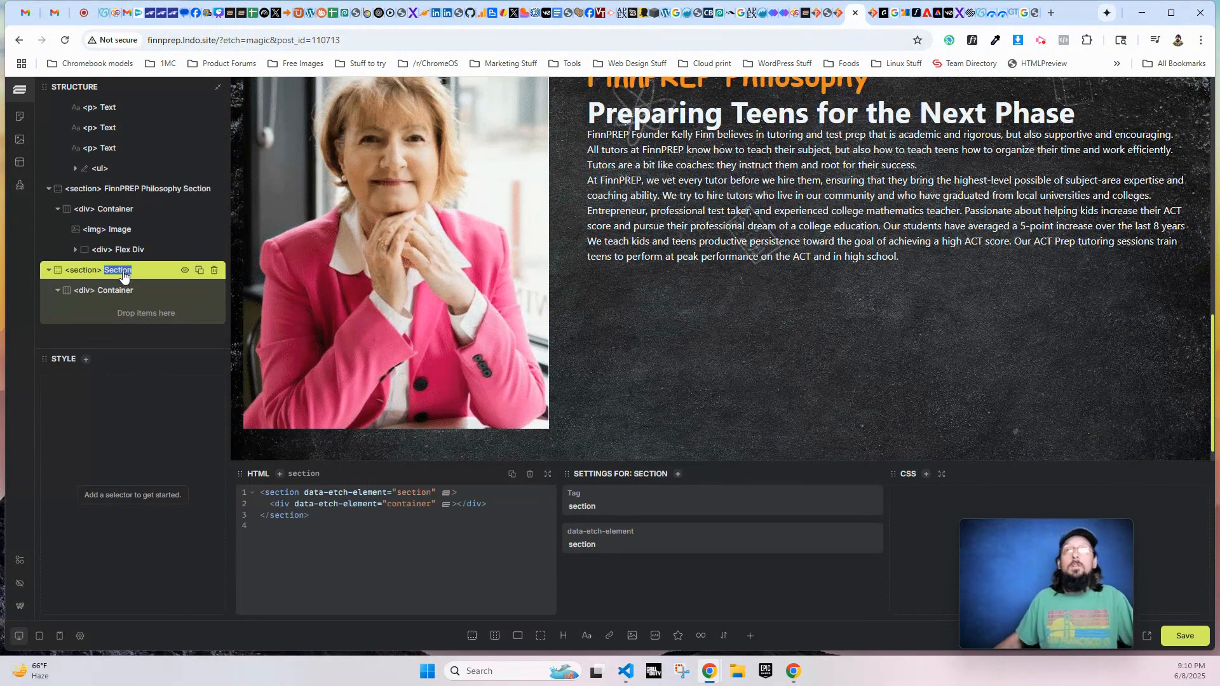
text(FinnPREP Metho)
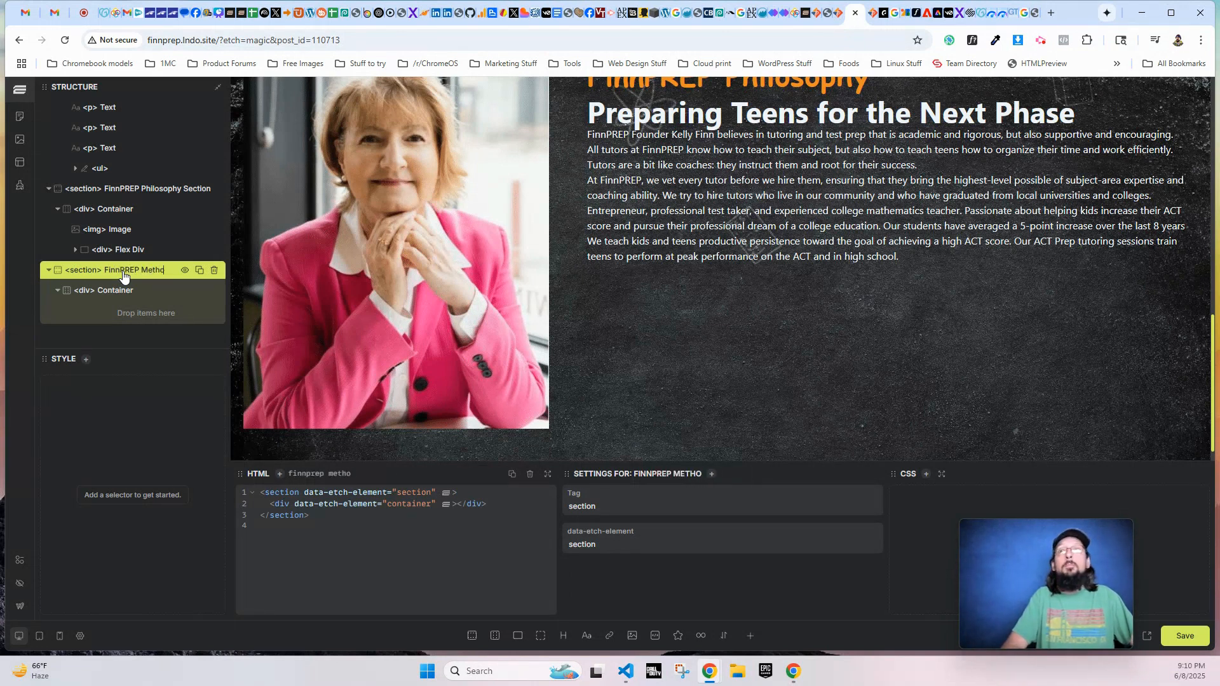
text(d Section)
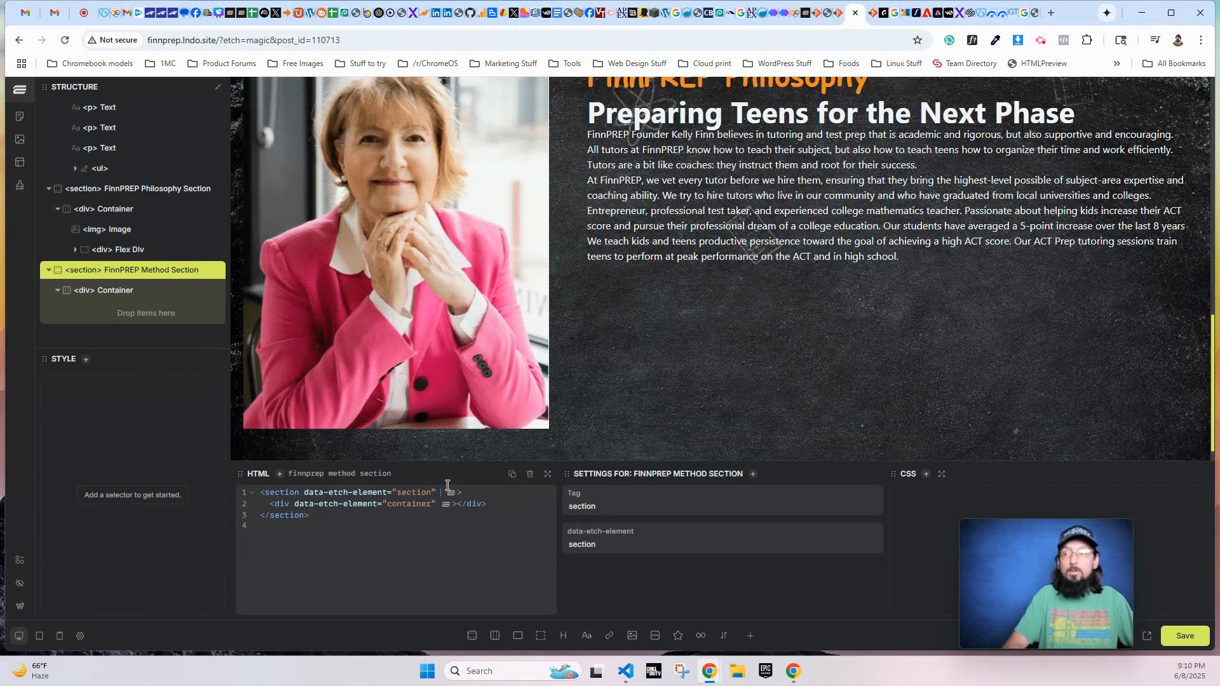
text(s="section")
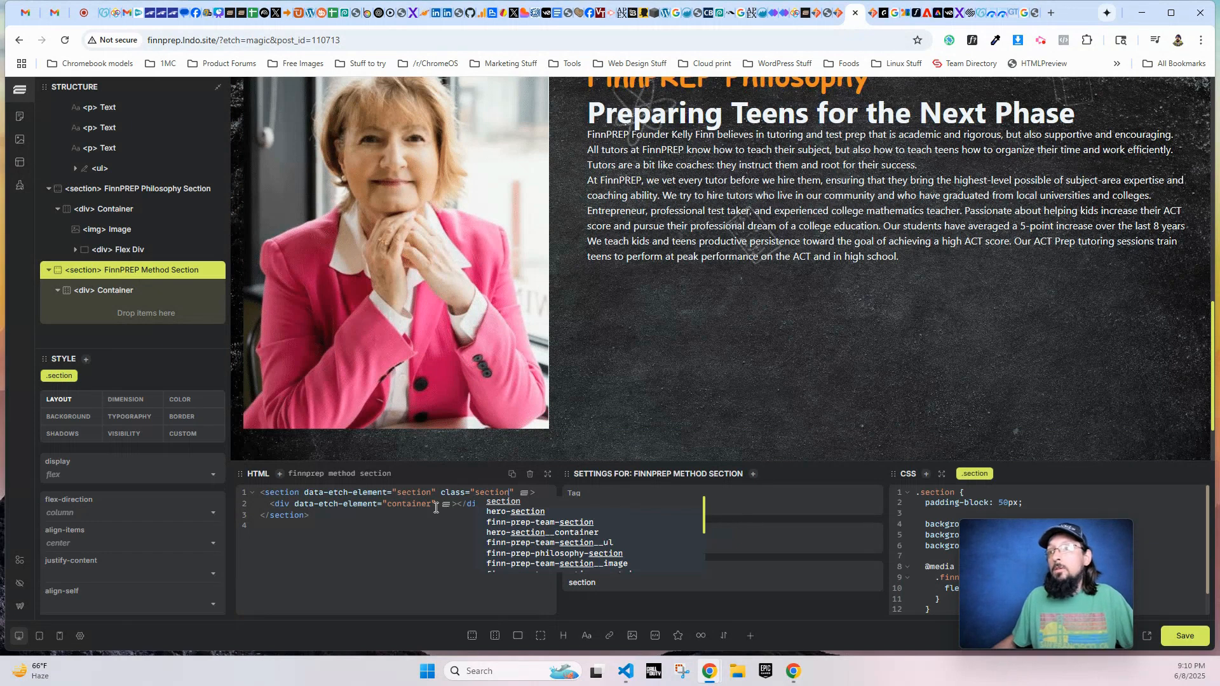
- Give the FinnPREP Method Section the class section and its inner container div the class container
click(439, 508)
text(class="container)
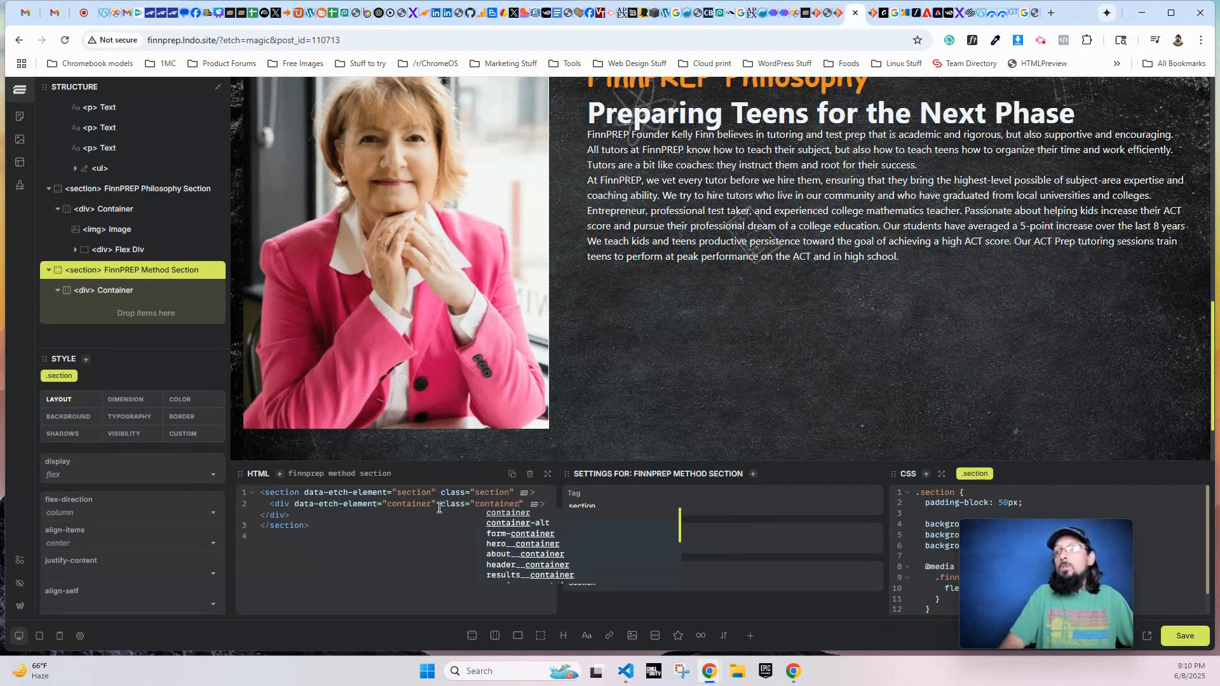
scroll(690, 378, down, 2)
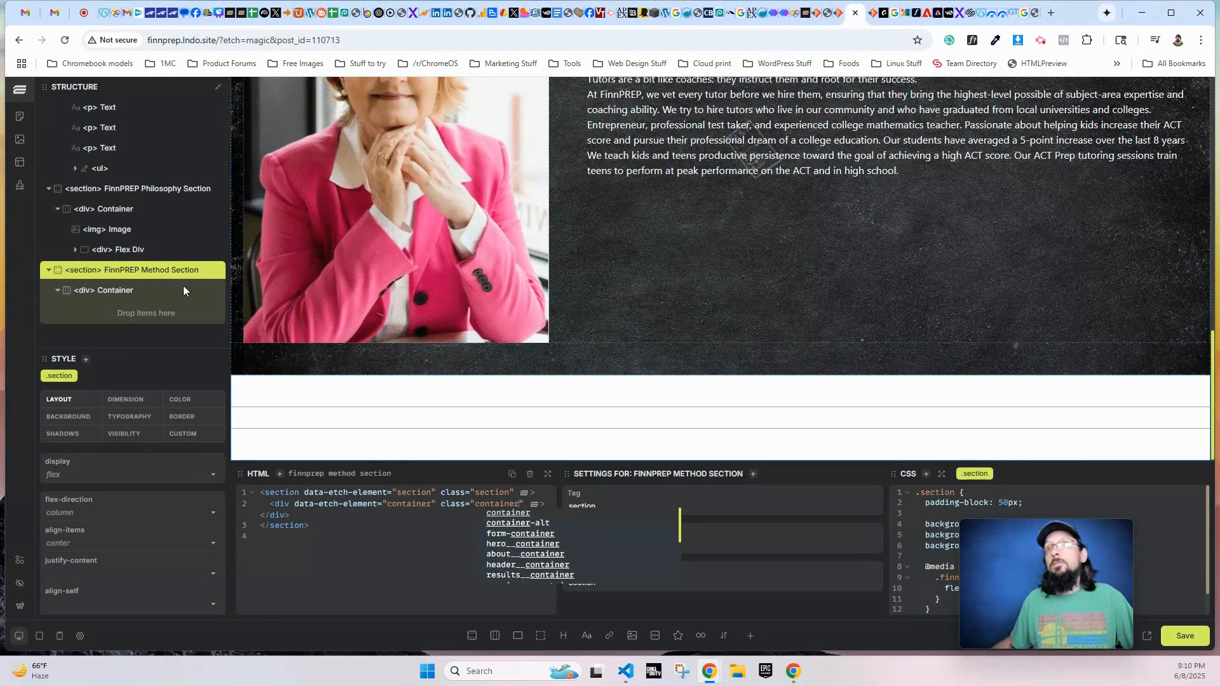
- Insert the Sub Heading and Heading custom components into the FinnPREP Method Section's container
click(109, 289)
click(755, 641)
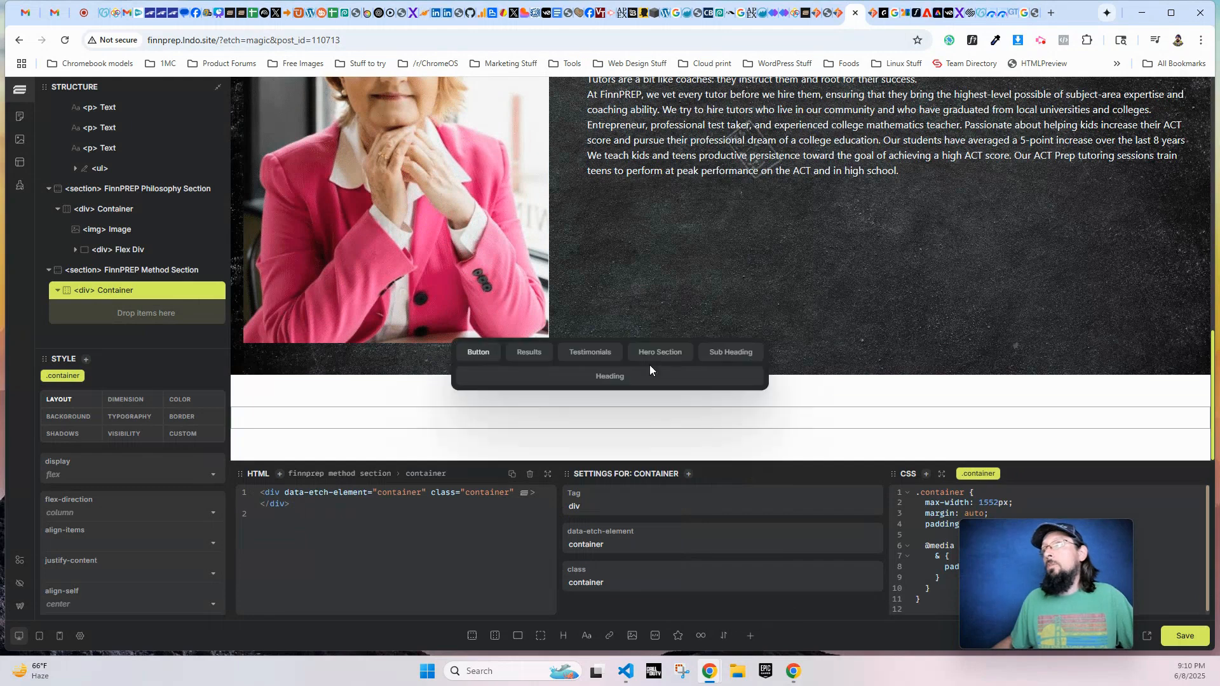
click(731, 352)
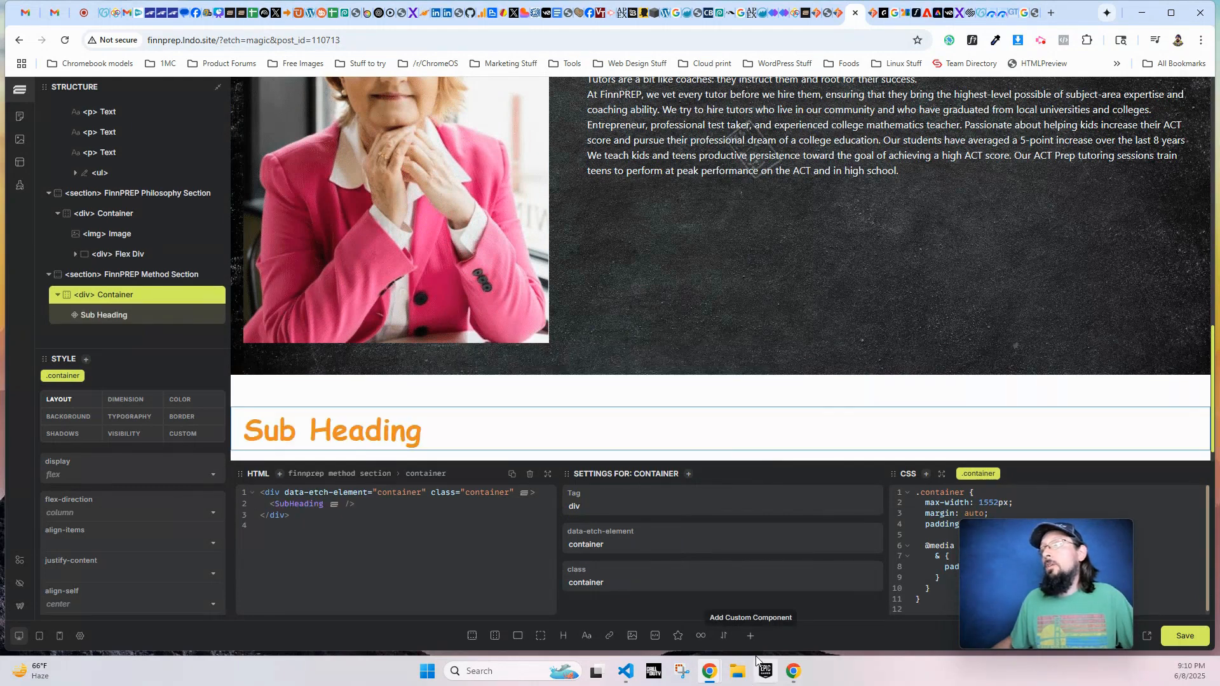
click(751, 635)
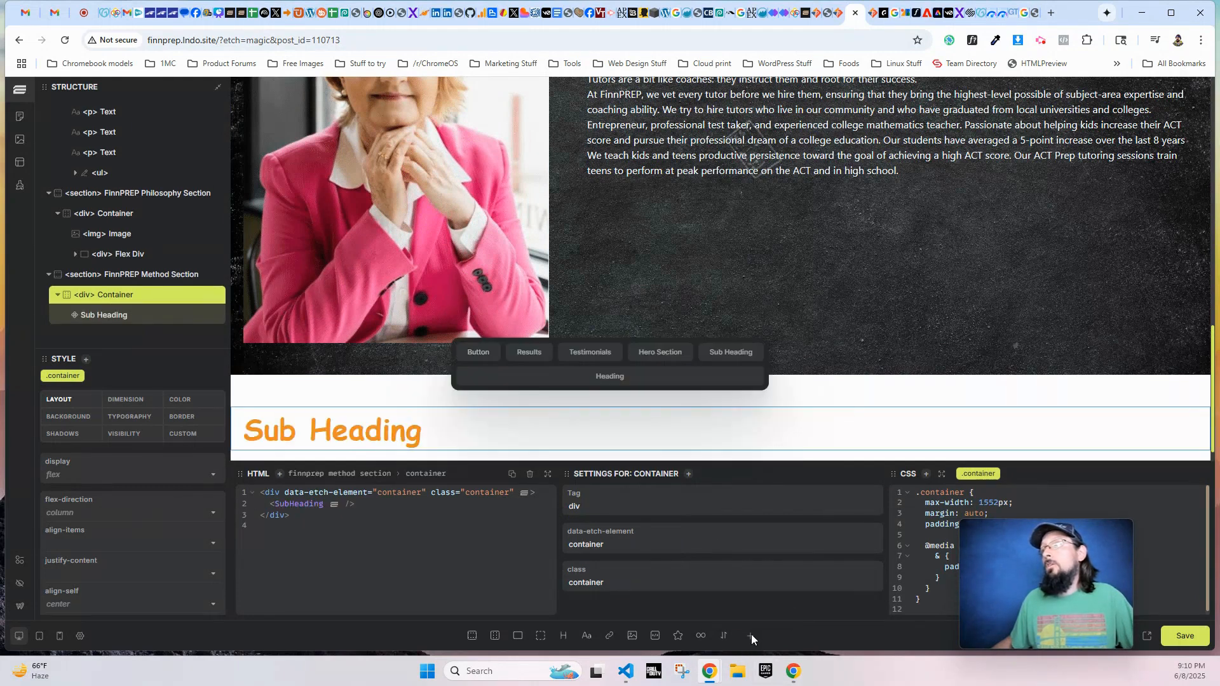
click(603, 379)
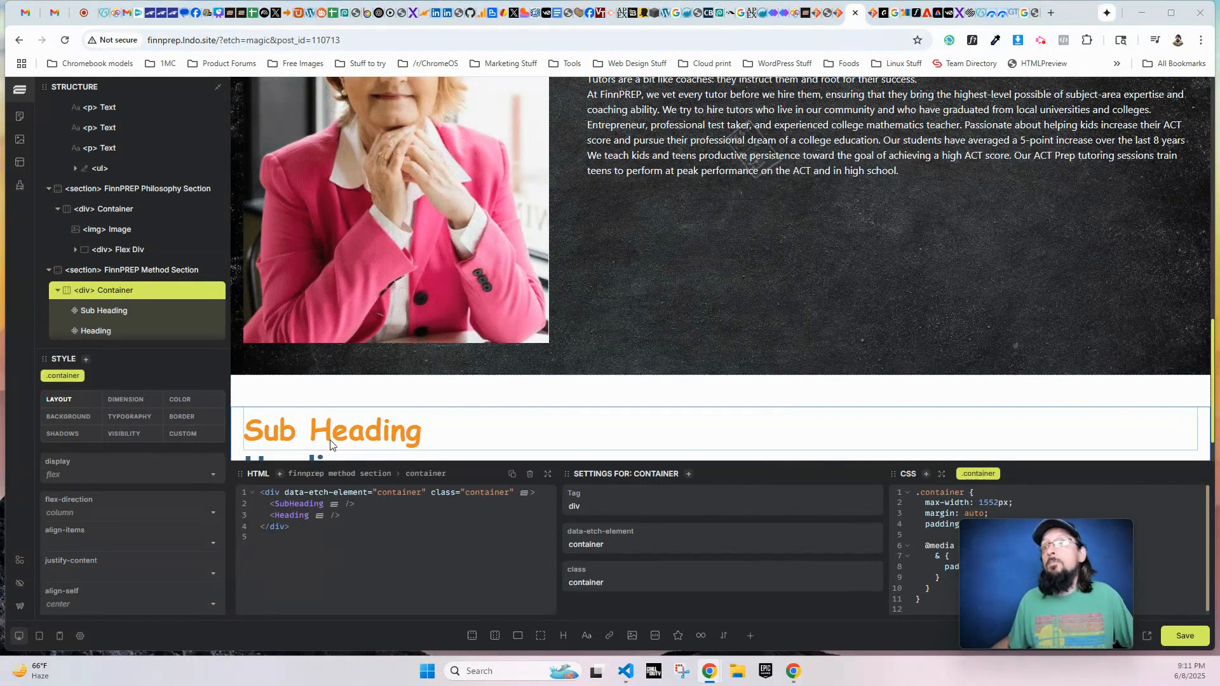
- Set the sub heading to "FinnPREP Method" and the heading to "The FinnPREP Path to Success"
click(444, 429)
click(628, 508)
text(FinnPREP Method)
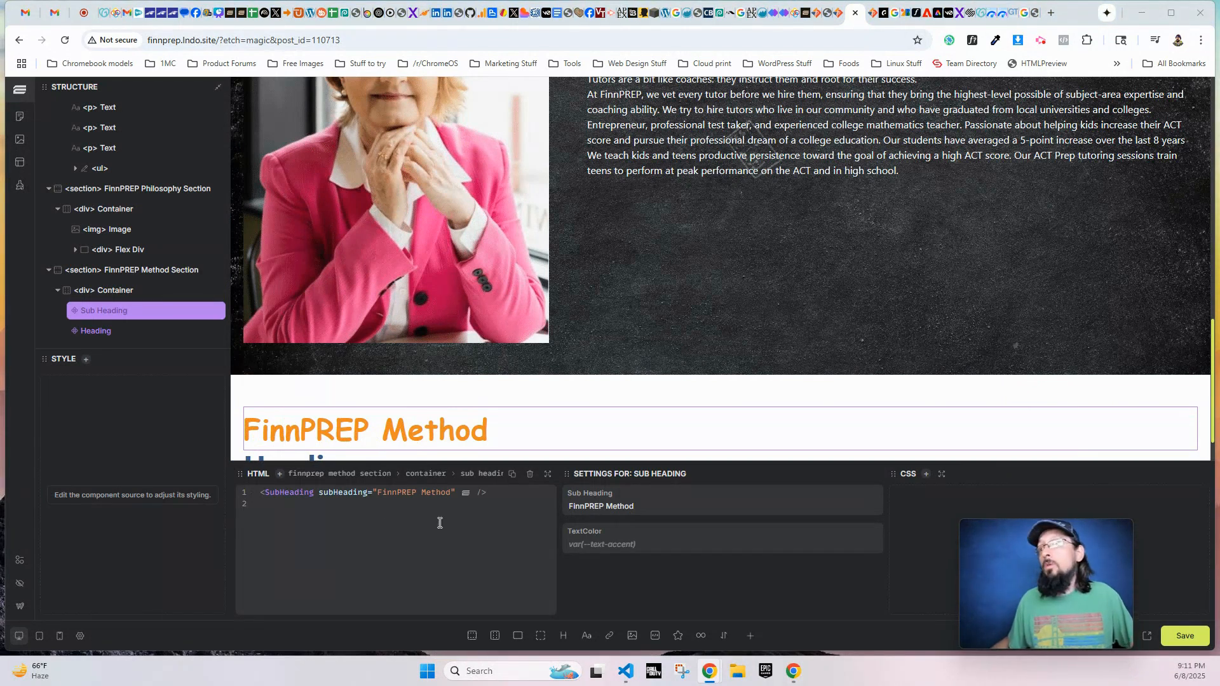
scroll(406, 419, down, 1)
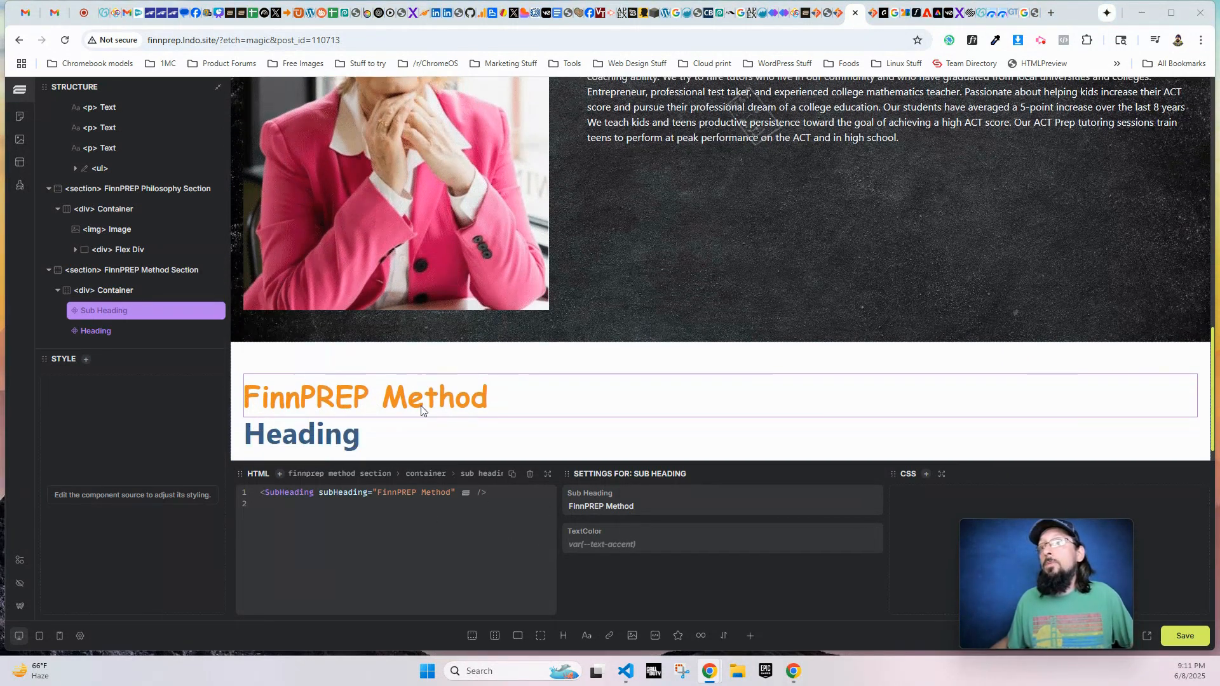
click(330, 422)
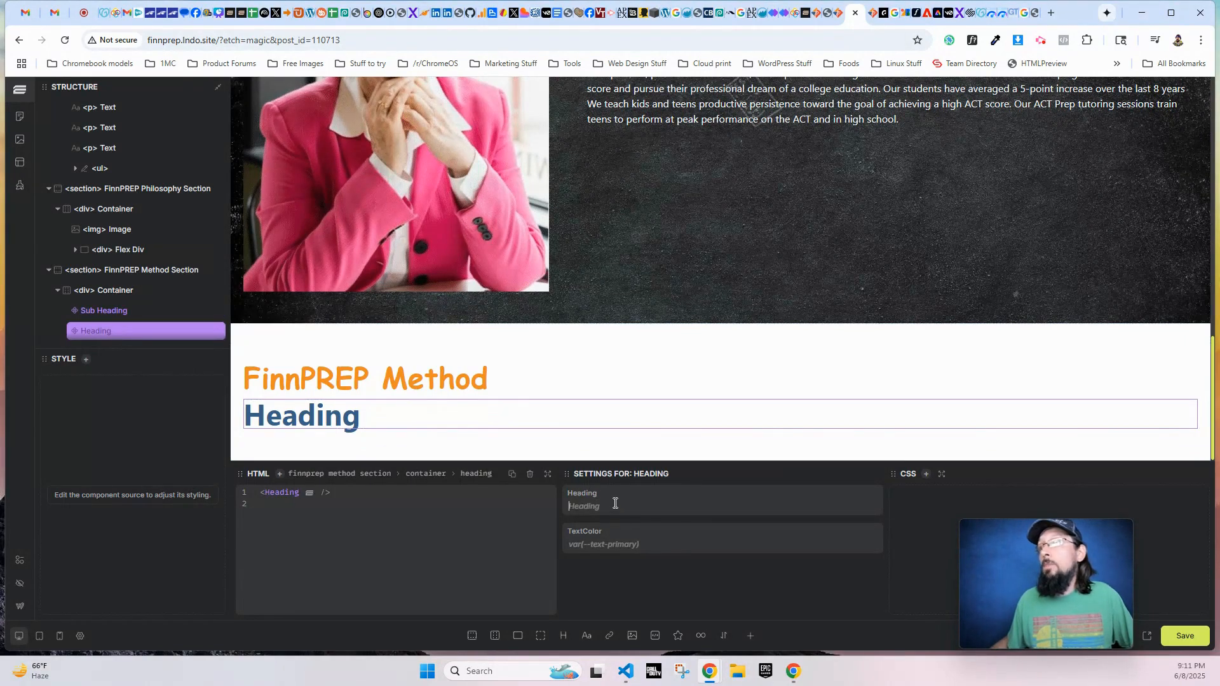
text(The FinnPREP Path to Success)
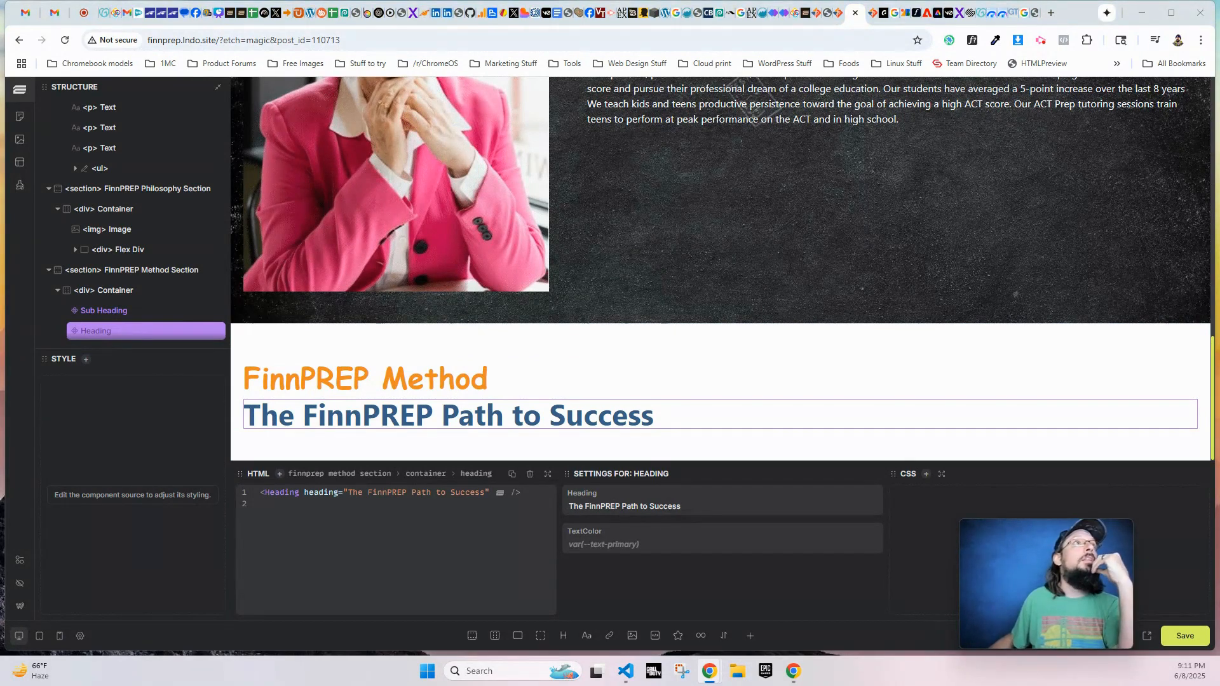
- Check the FinnPREP Method rows on the original About Us page, and add four flex divs below the Method heading in Etch
drag(0, 10, 497, 37)
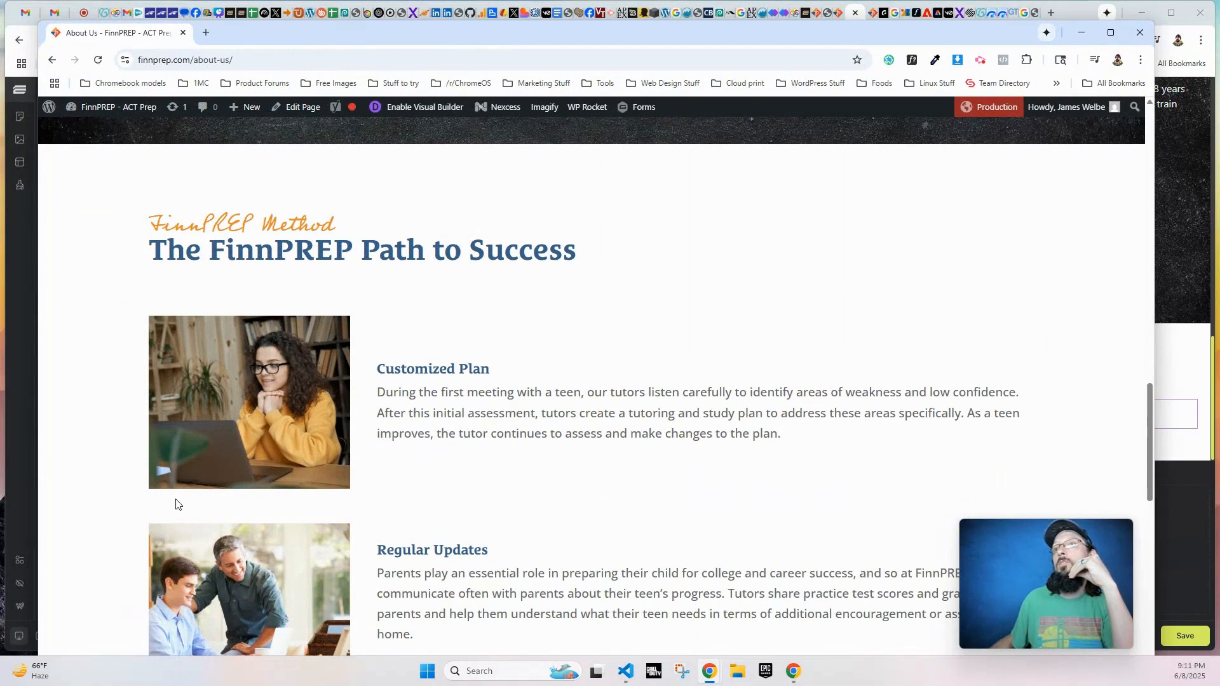
scroll(550, 342, down, 10)
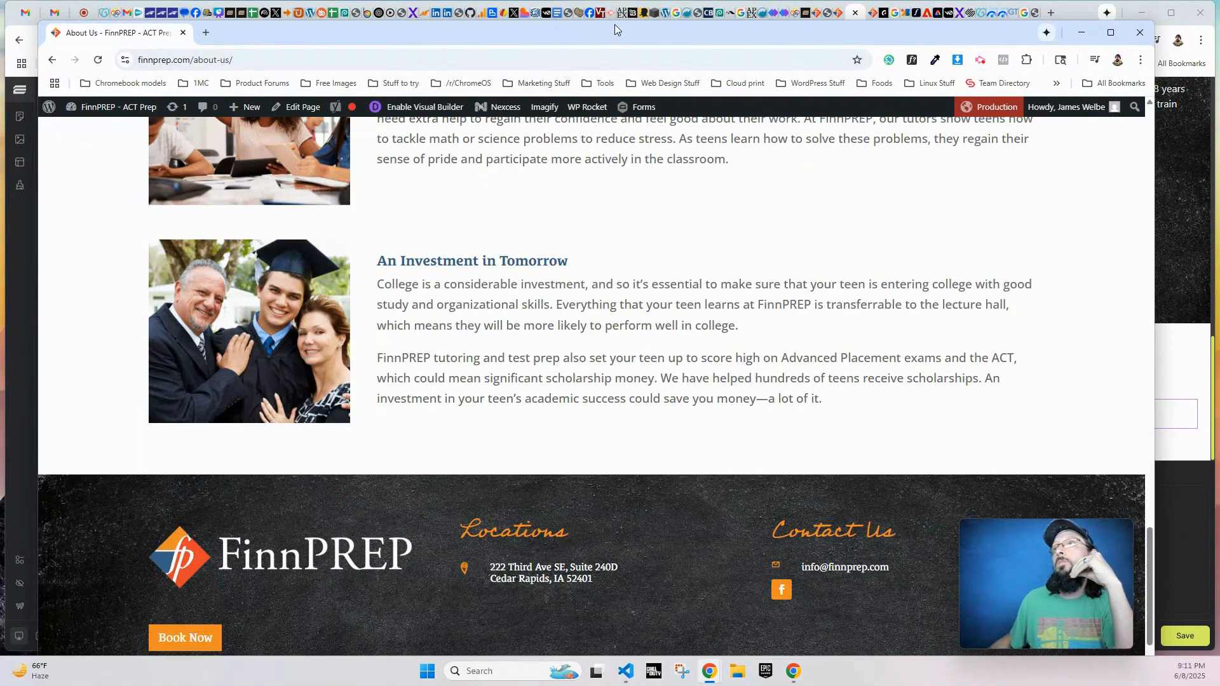
drag(615, 24, 0, 26)
scroll(89, 313, down, 1)
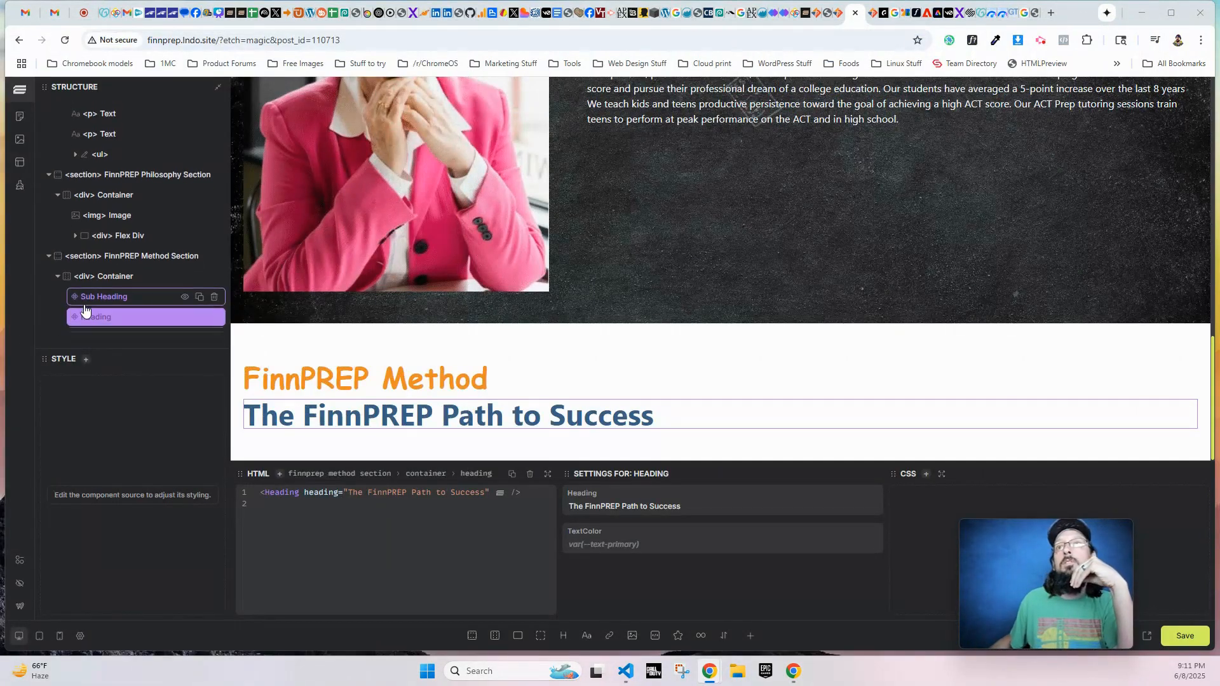
click(517, 636)
click(518, 636)
click(518, 636)
click(518, 636)
scroll(143, 313, down, 5)
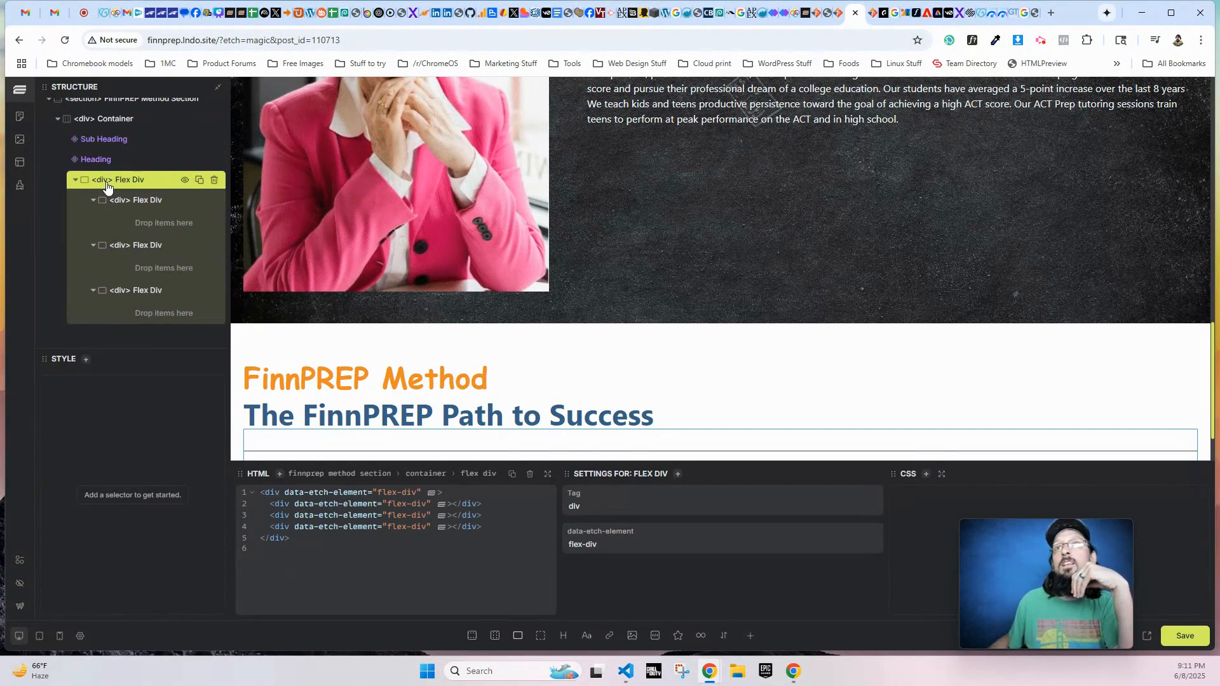
- Delete the three nested flex divs so only the outer flex div remains below the Method heading
click(213, 201)
click(213, 252)
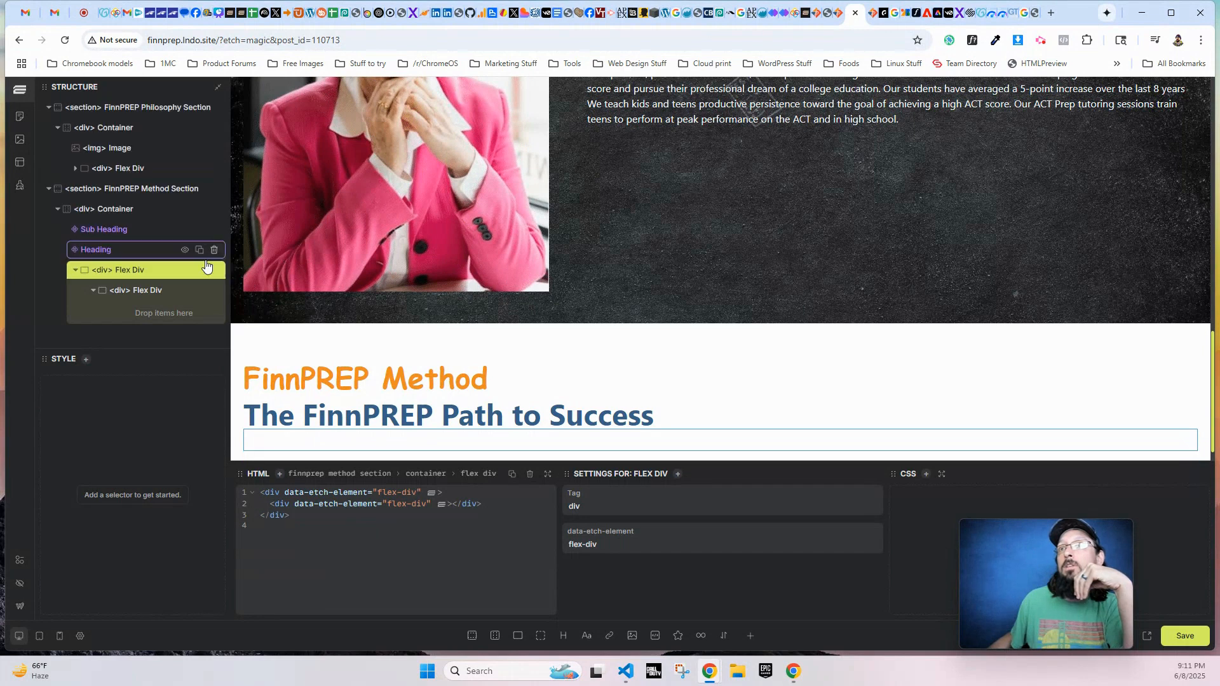
click(214, 290)
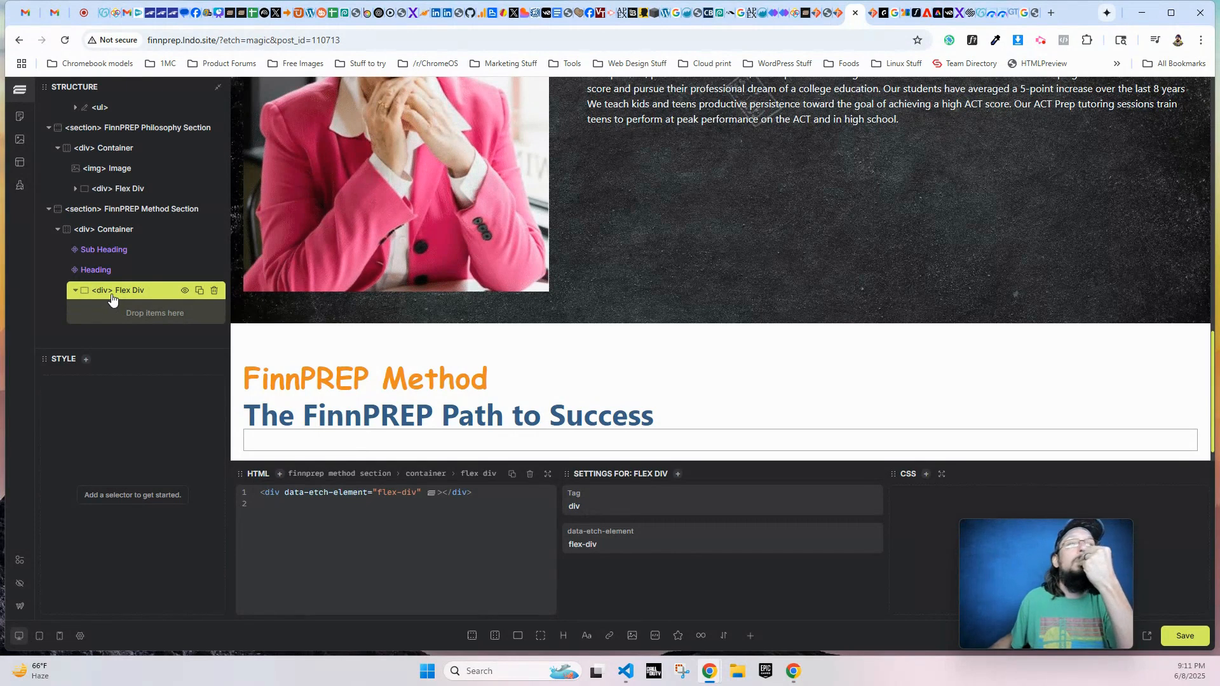
- Inside the flex div, add an image and a nested flex div holding an h2 heading and a paragraph text
click(627, 643)
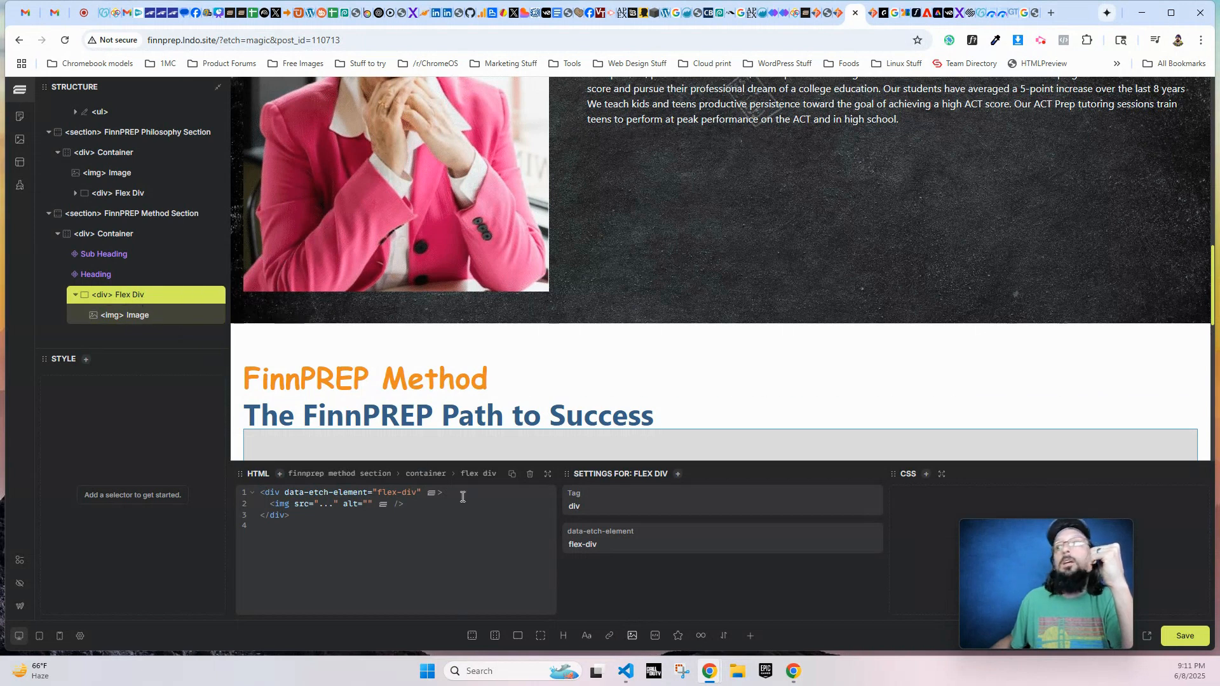
click(518, 635)
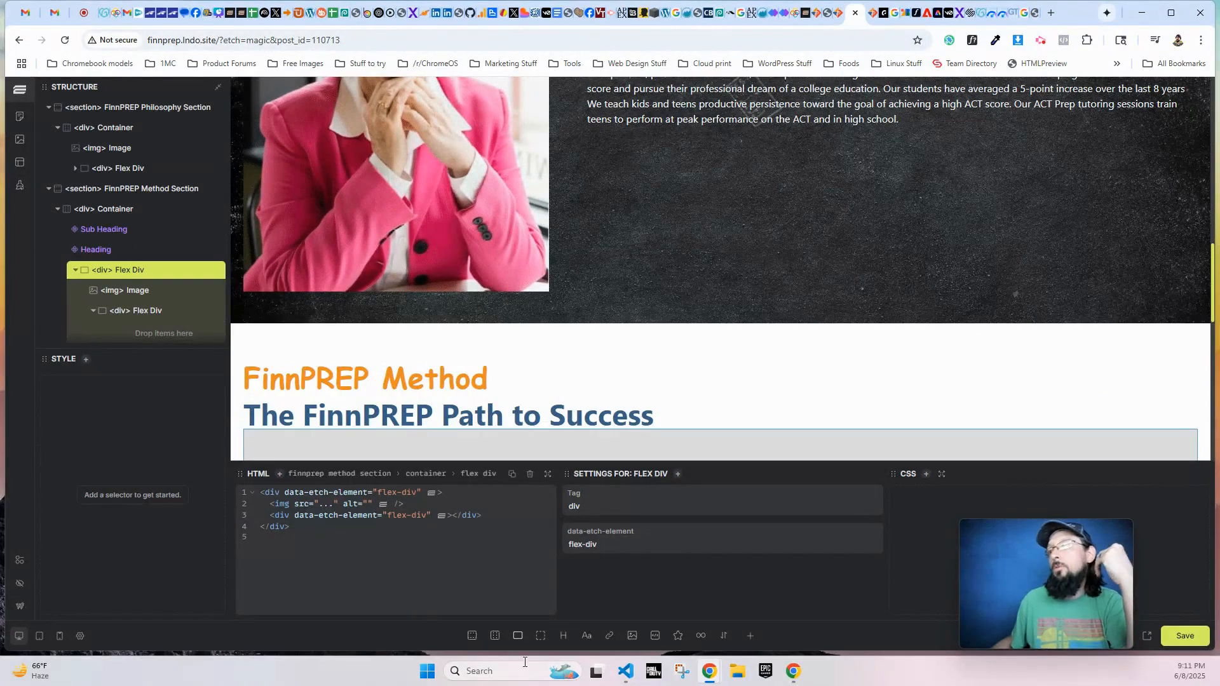
click(95, 314)
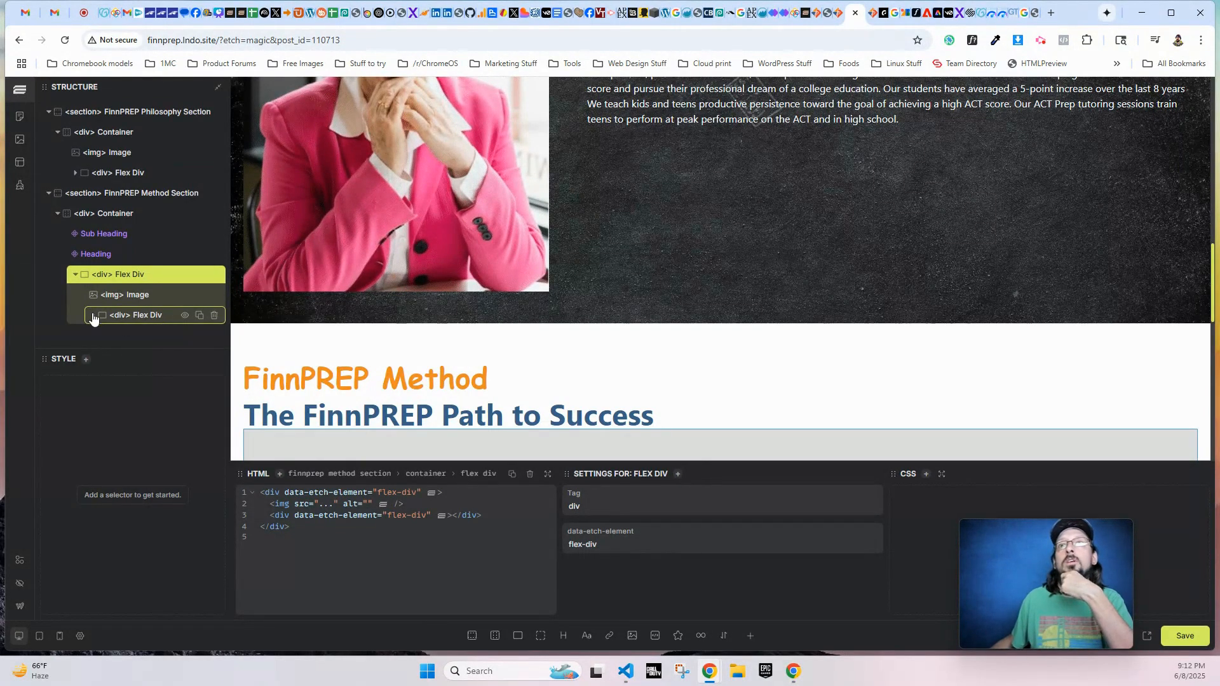
click(94, 315)
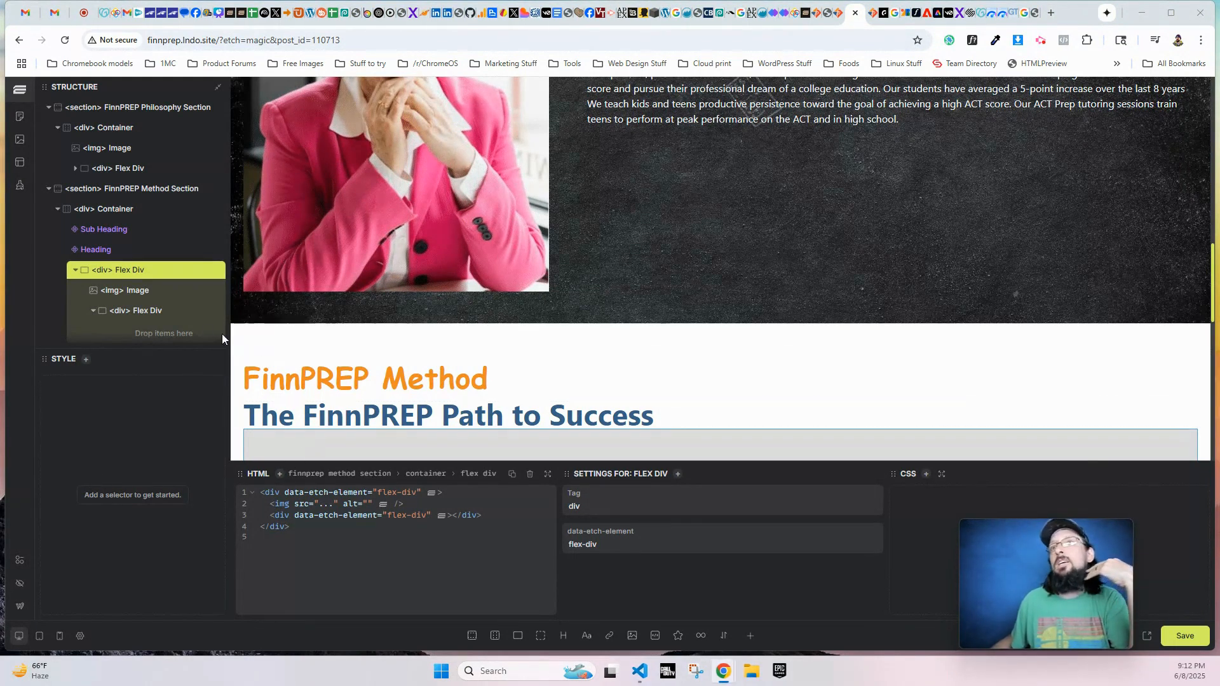
click(133, 310)
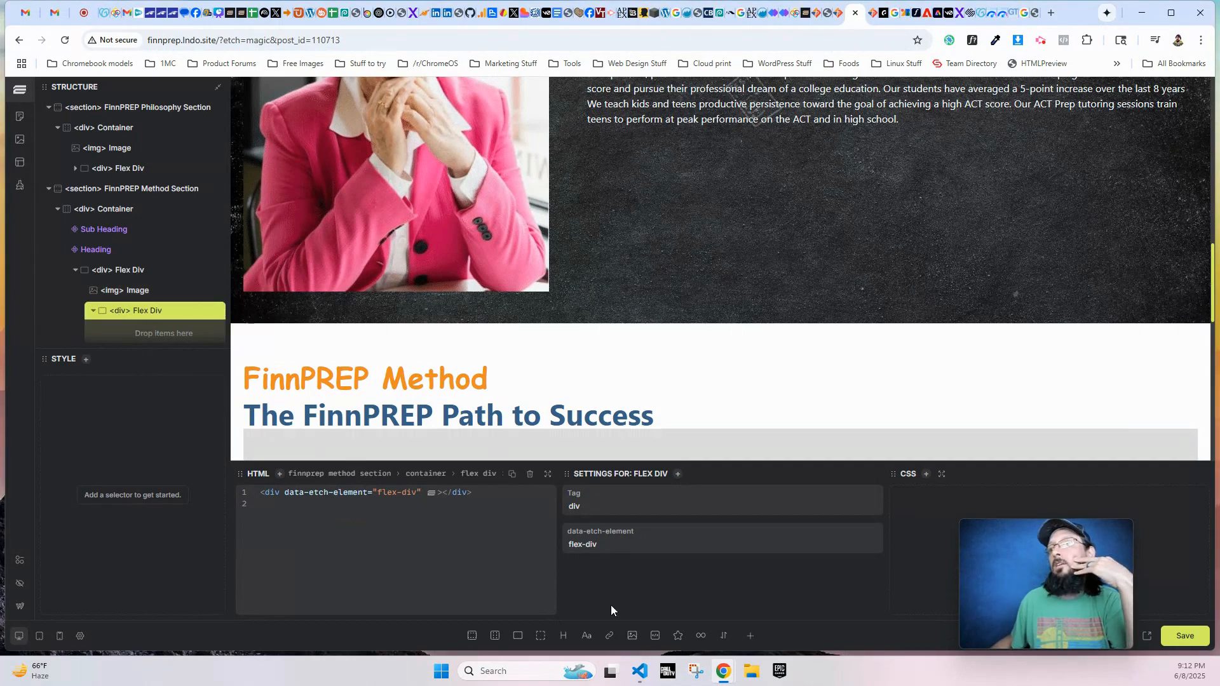
click(563, 636)
click(586, 635)
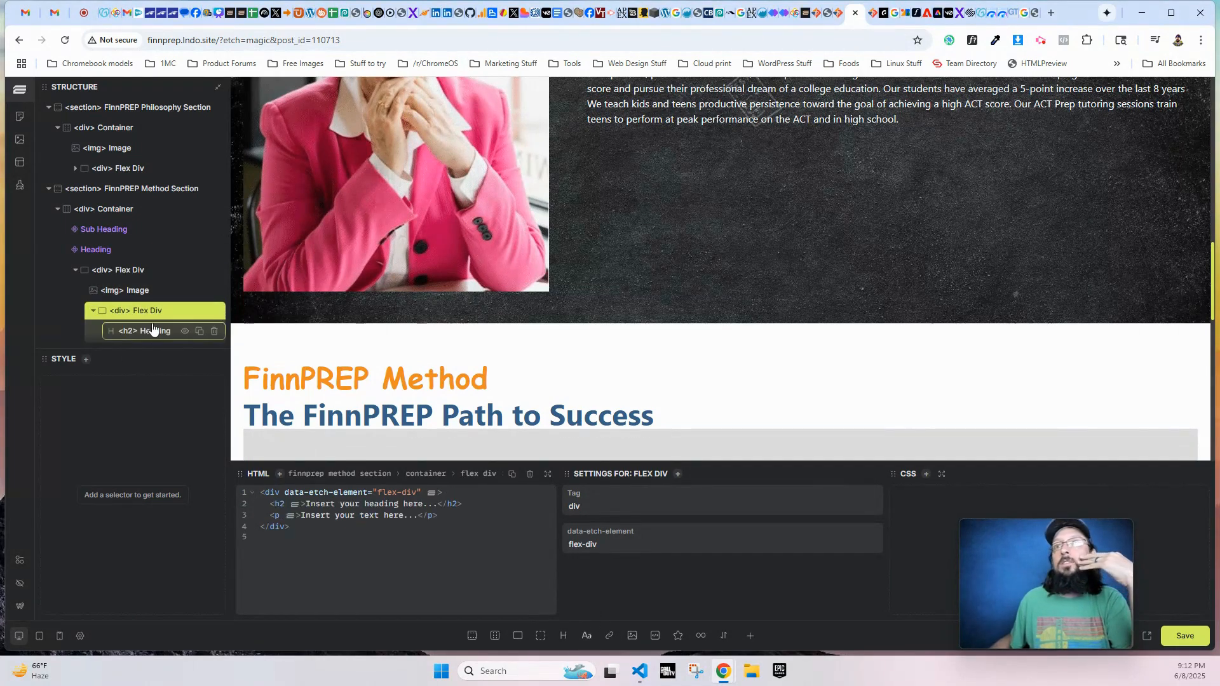
- Duplicate the outer flex div with its image, heading and text until the Method container holds four
scroll(153, 328, down, 1)
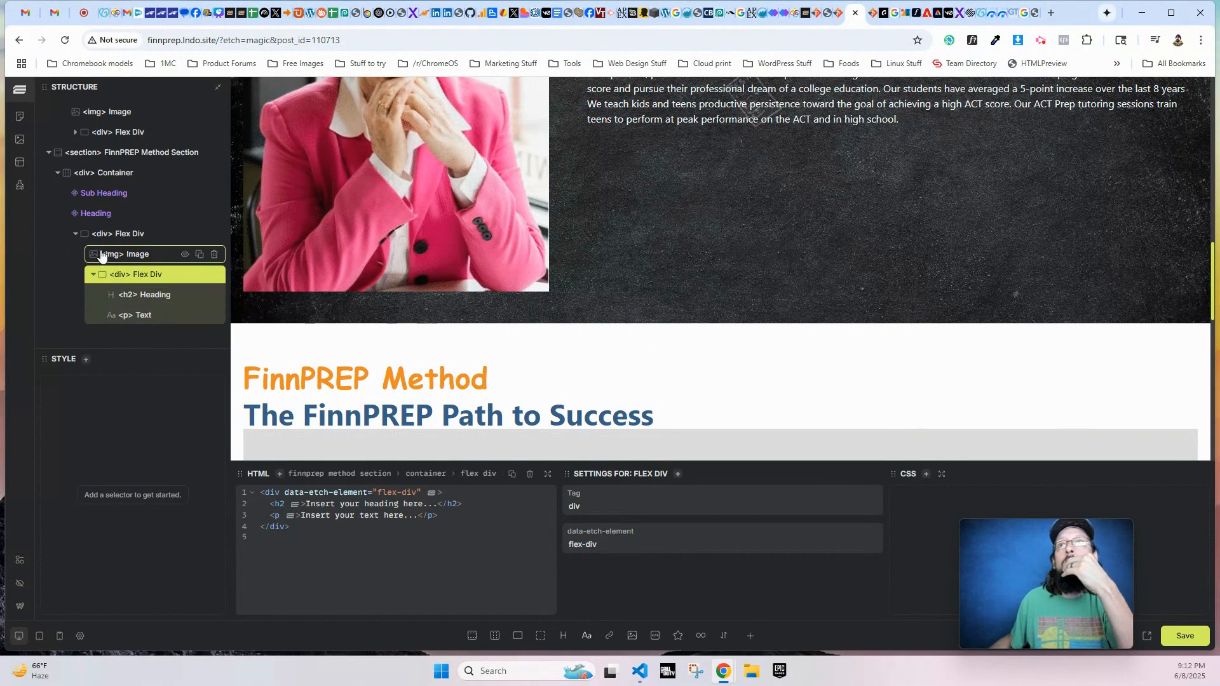
click(143, 234)
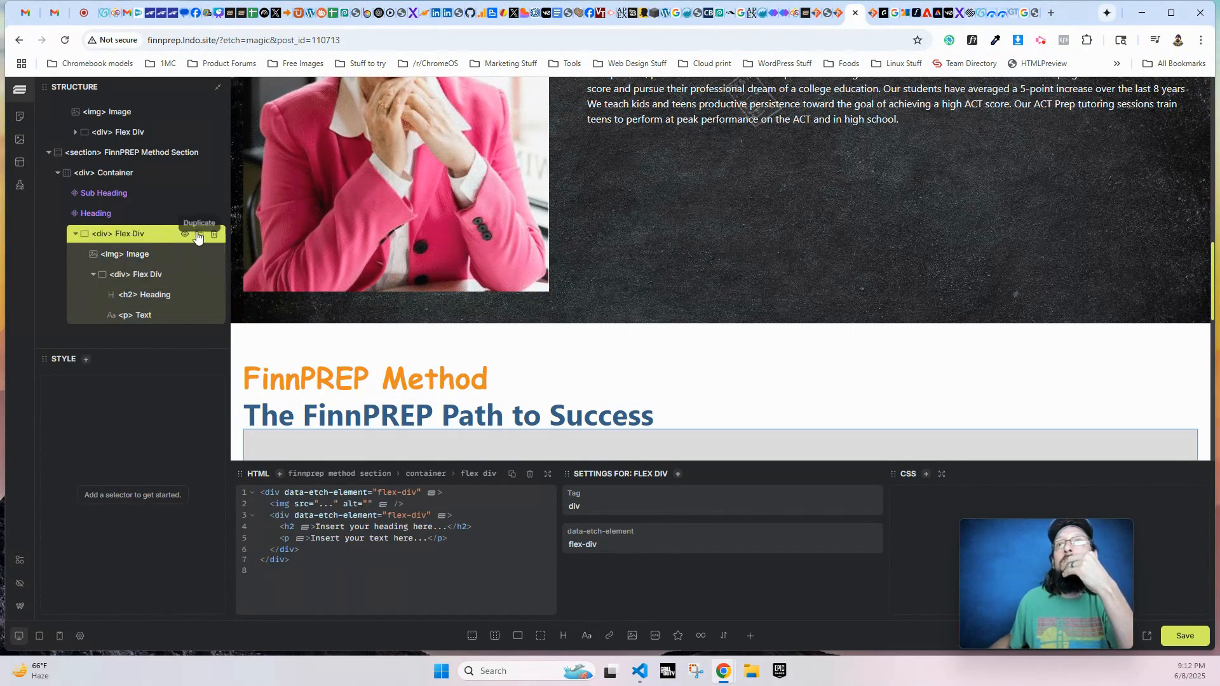
click(199, 234)
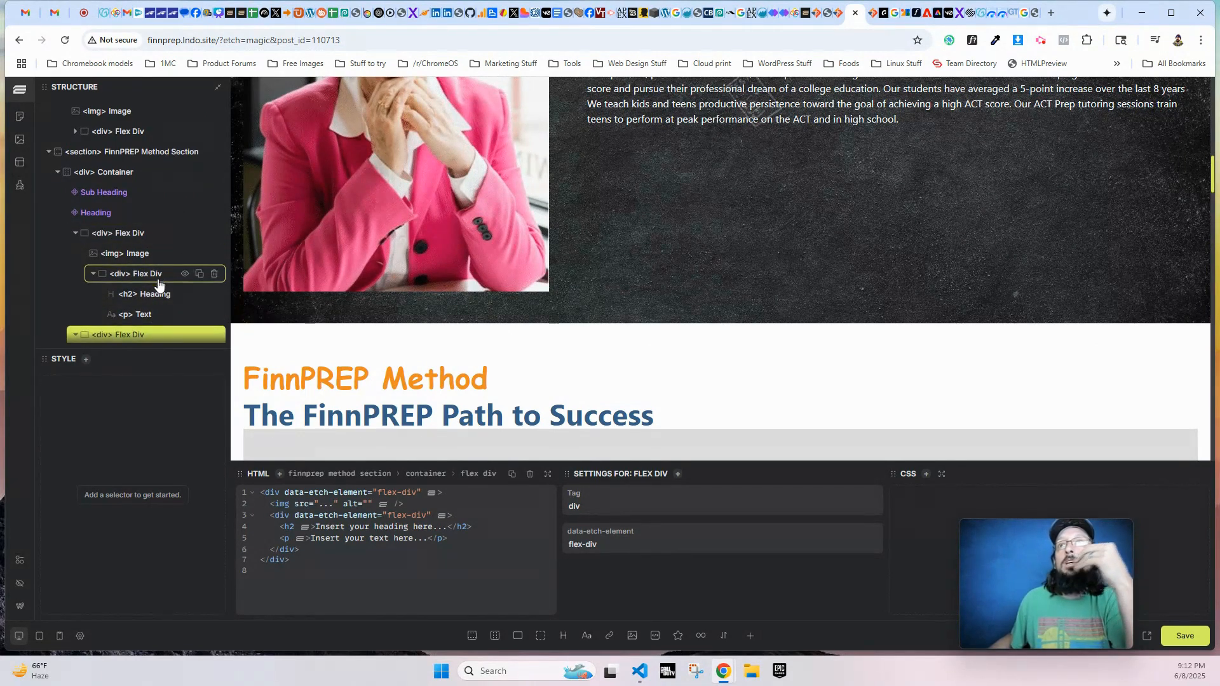
scroll(158, 283, down, 3)
scroll(141, 293, up, 3)
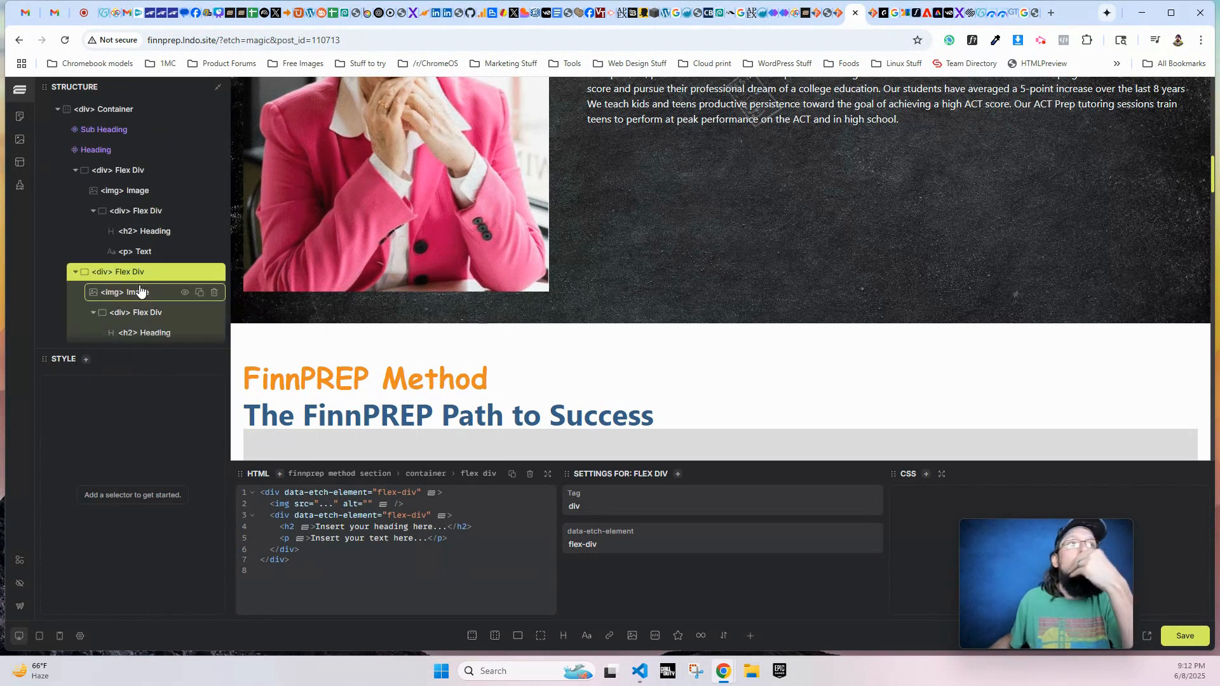
- Generate finn-prep-method-section classes automatically for the flex divs, images, headings and texts in the FinnPREP Method Section
scroll(141, 292, up, 3)
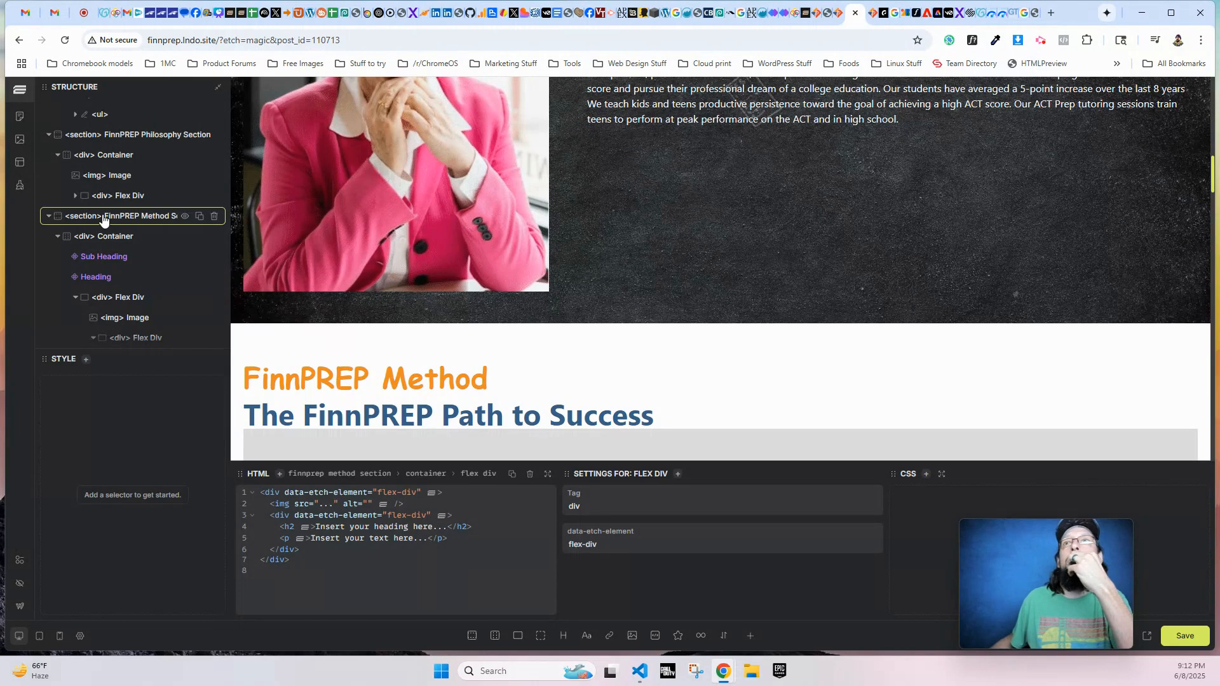
right_click(131, 235)
click(167, 244)
- Collapse the Method container's flex divs in the structure tree and select the second one
scroll(166, 255, down, 1)
click(94, 275)
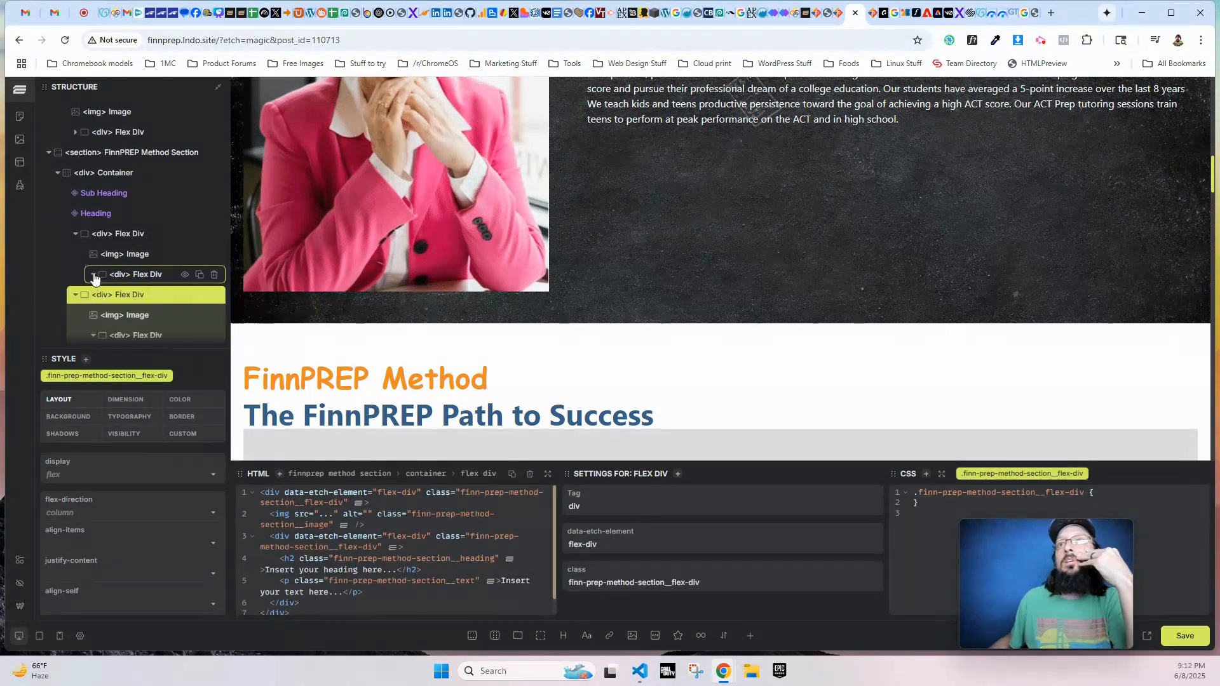
scroll(102, 291, down, 2)
click(75, 168)
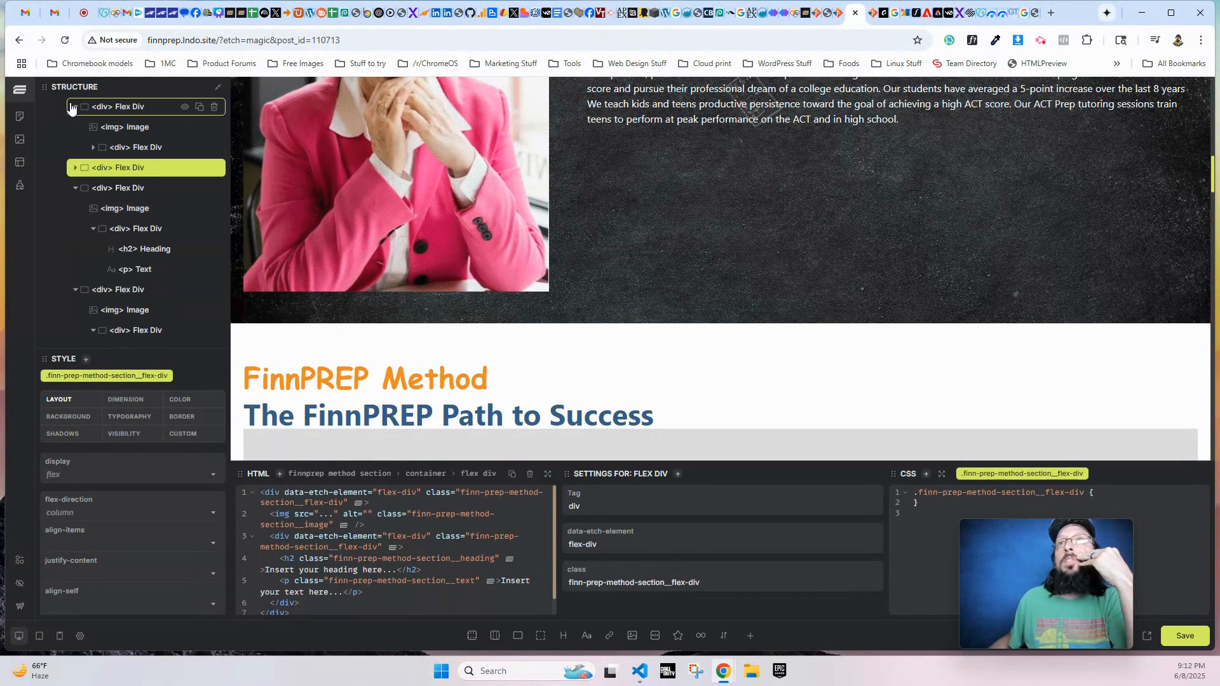
click(72, 107)
click(75, 148)
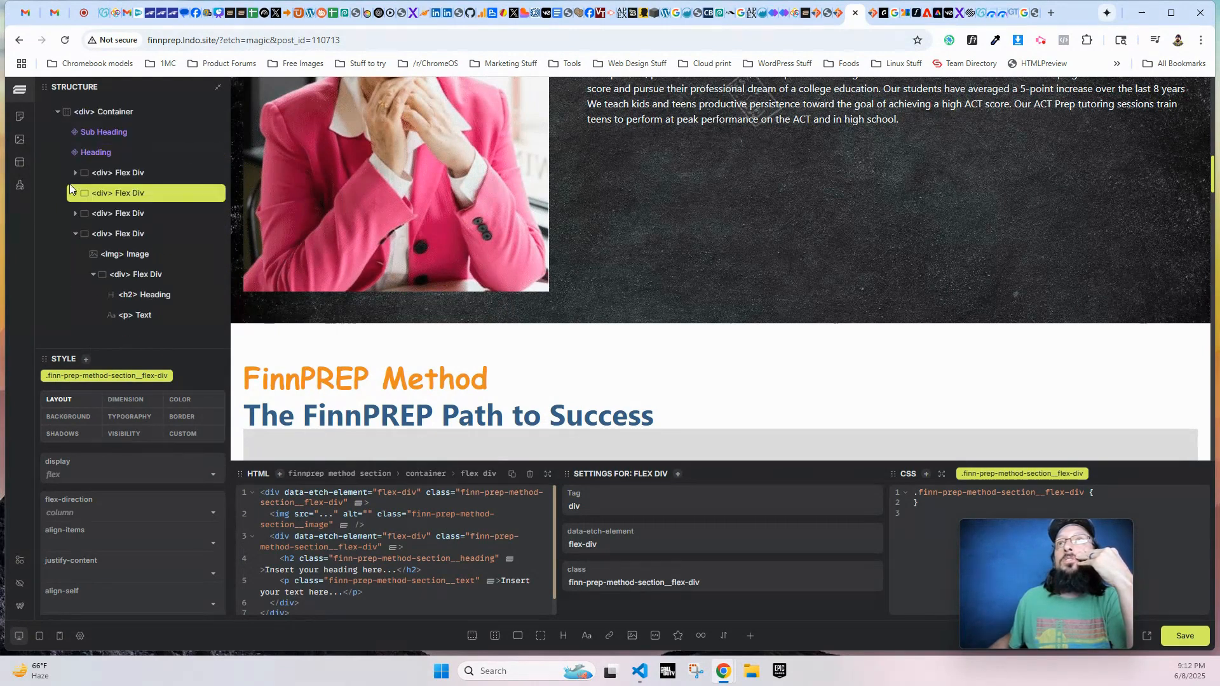
click(75, 234)
click(116, 274)
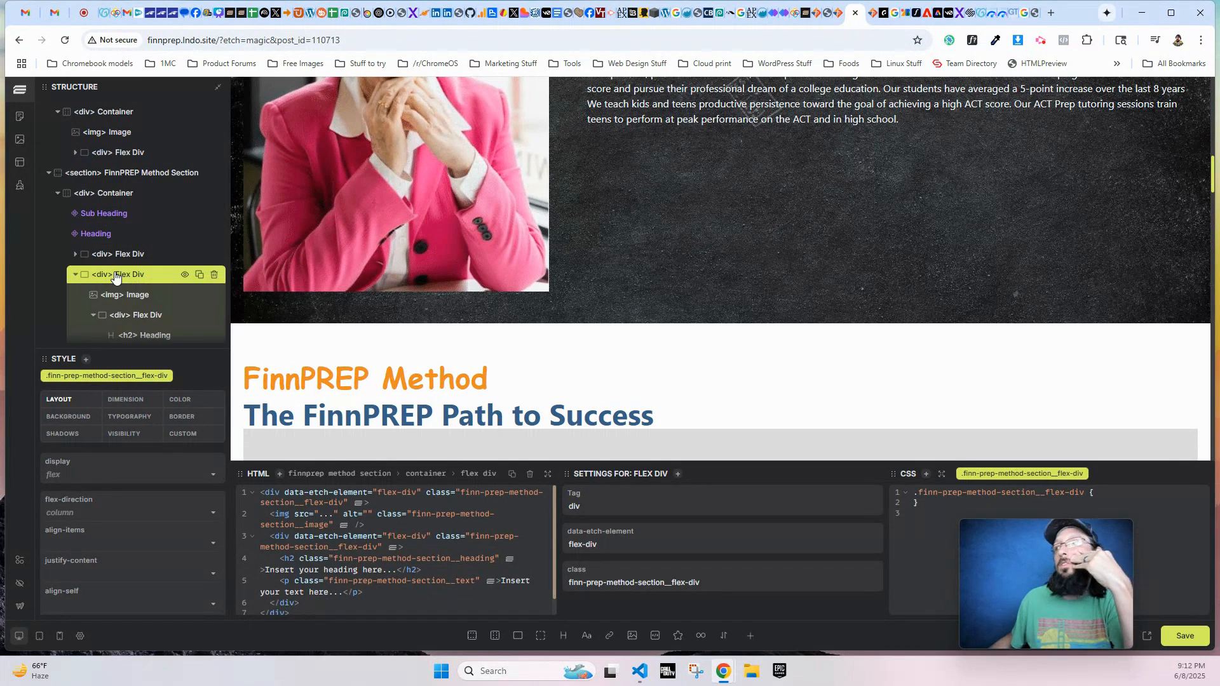
- Set the image source in the first FinnPREP Method row to /wp-content/uploads/2021/06/custom-plan.png
click(75, 275)
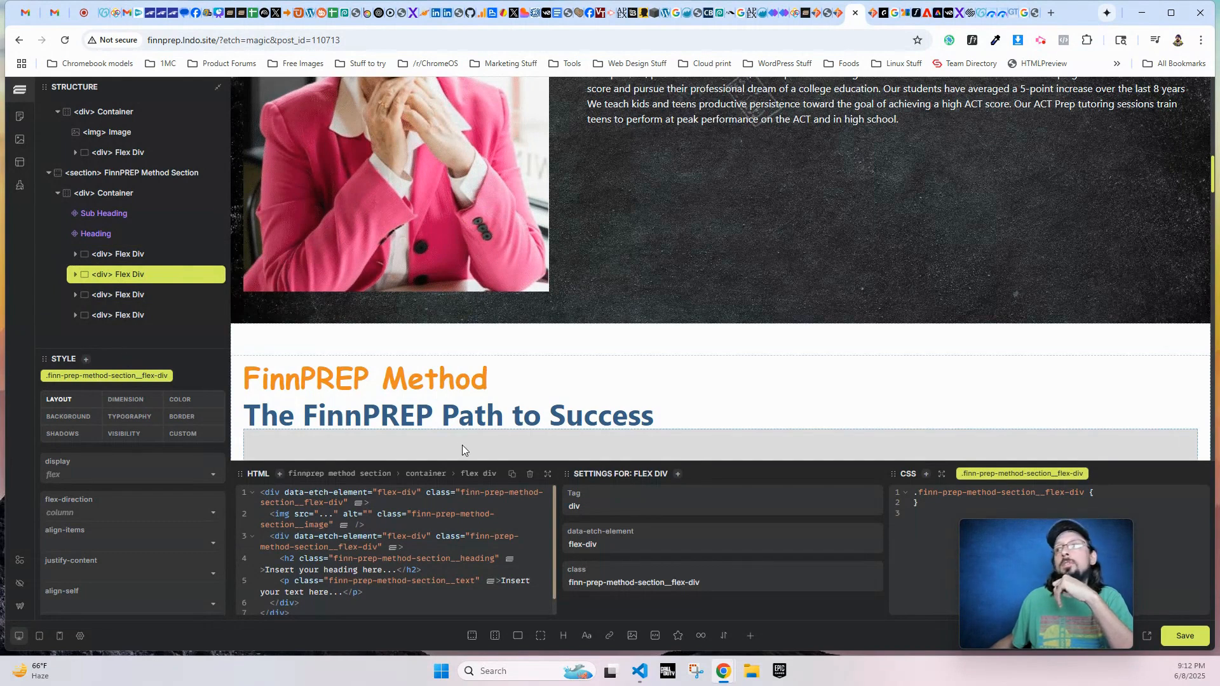
scroll(550, 356, down, 4)
scroll(550, 357, down, 3)
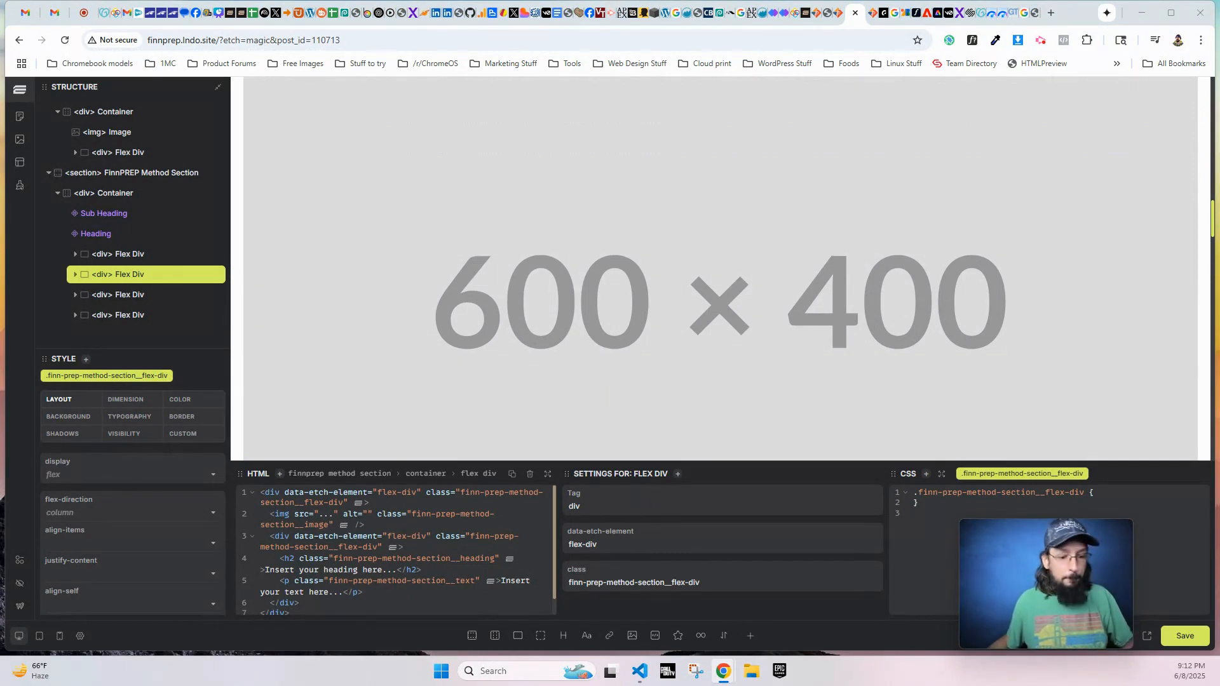
click(557, 209)
triple_click(666, 550)
text(/wp-content/uploads/2021/06/custom-plan.png)
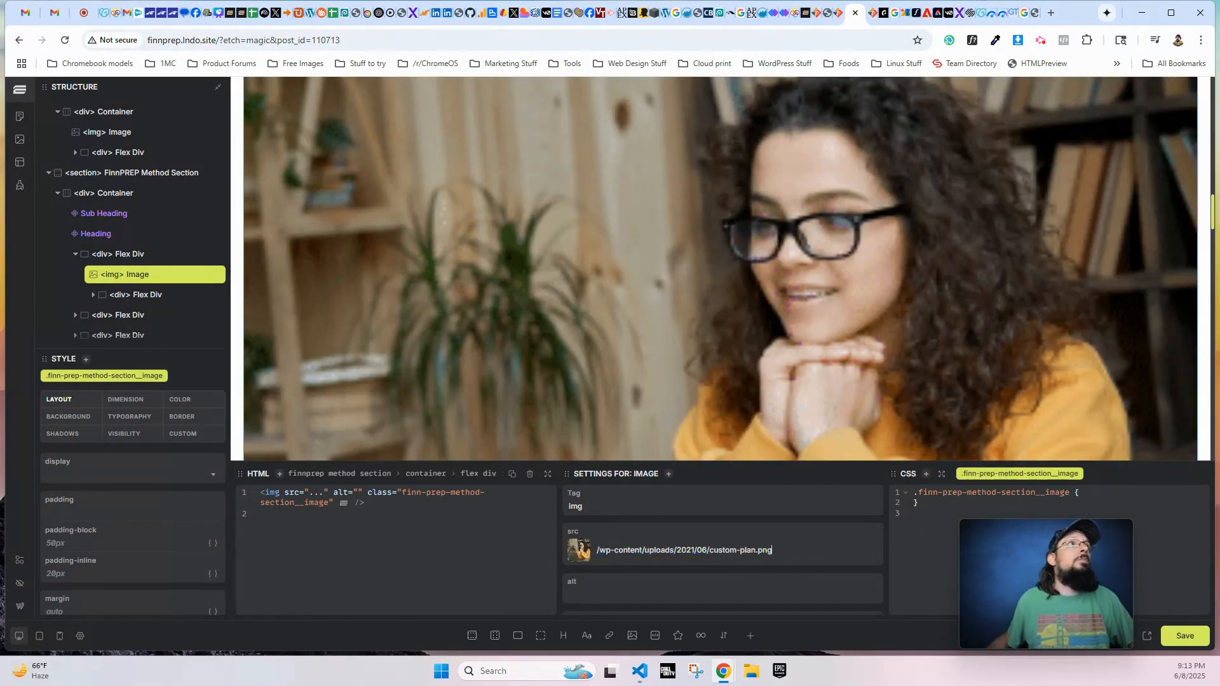
- Save the page and check the FinnPREP Method image on the live About Us page
scroll(661, 297, up, 5)
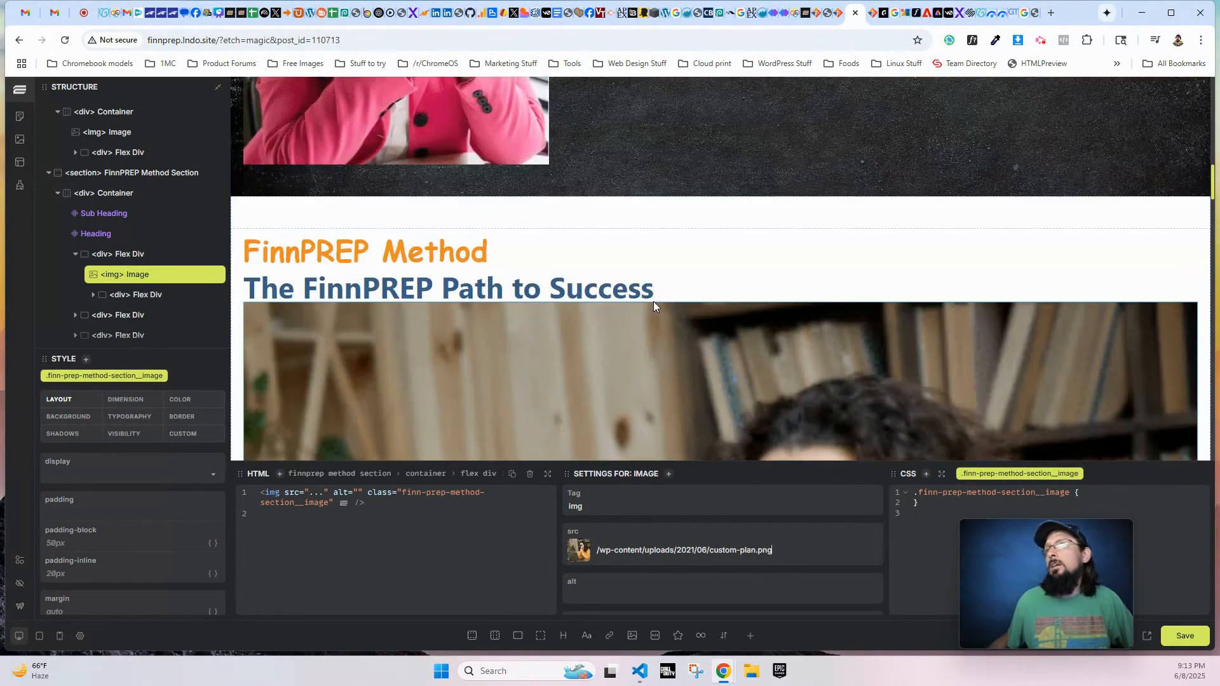
scroll(912, 377, down, 6)
key(ctrl+s)
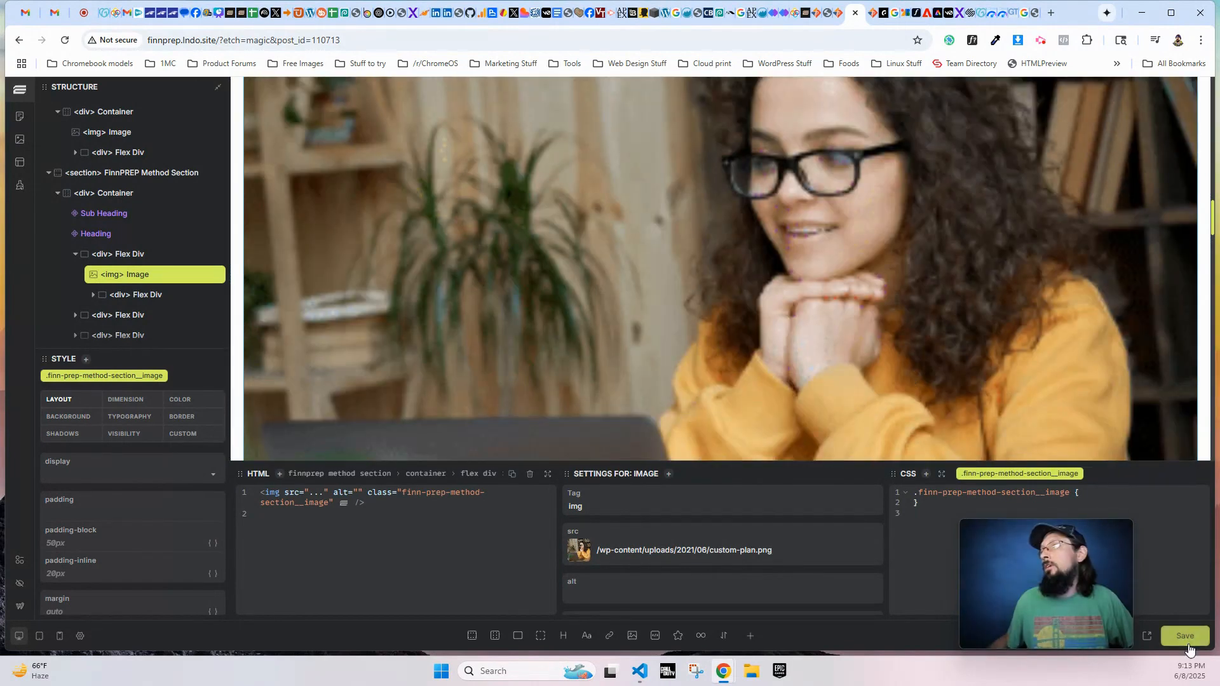
key(ctrl+w)
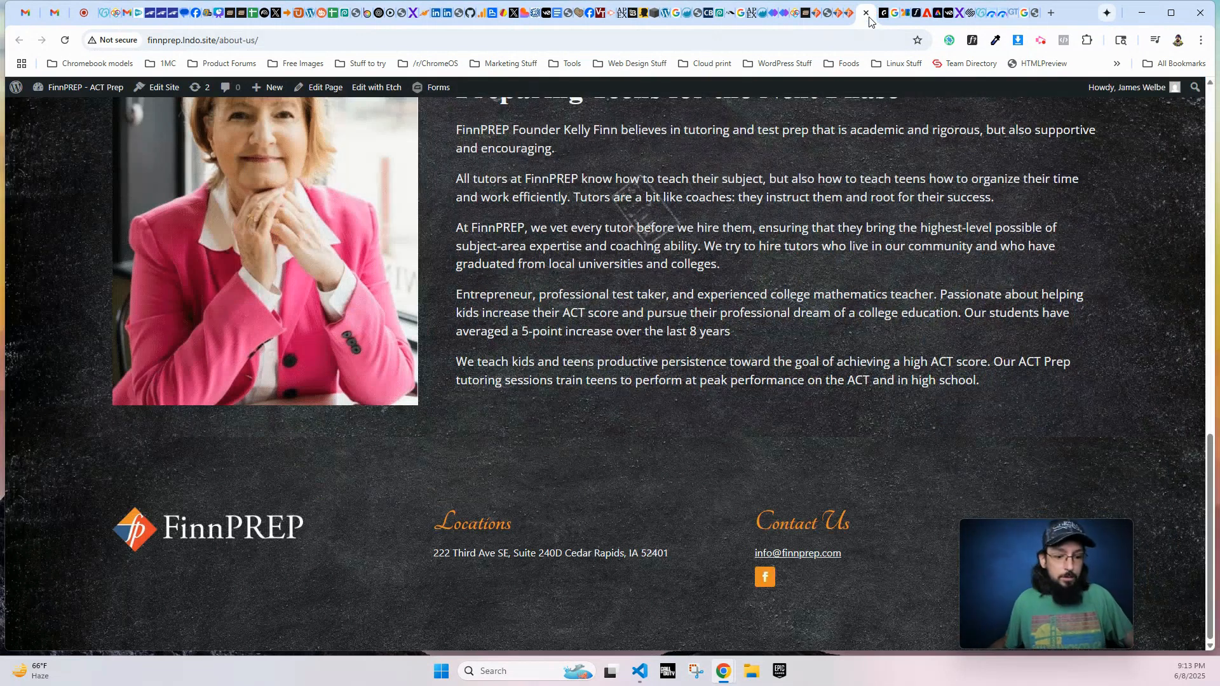
scroll(621, 391, down, 12)
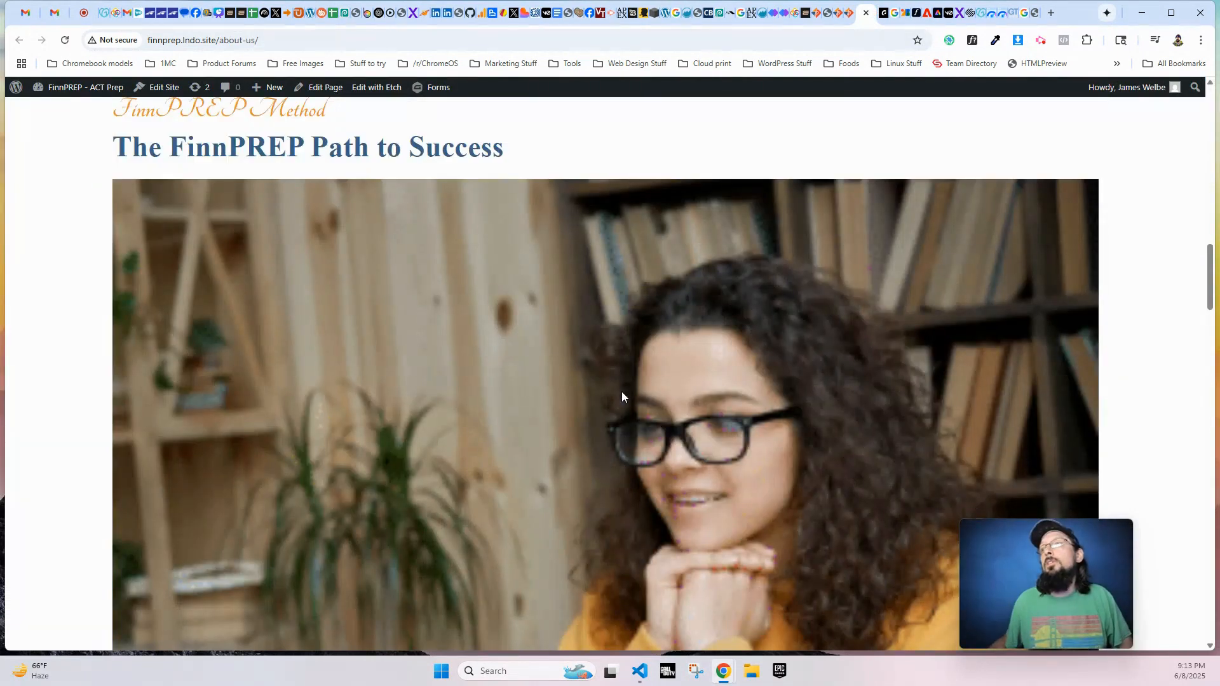
scroll(643, 418, up, 6)
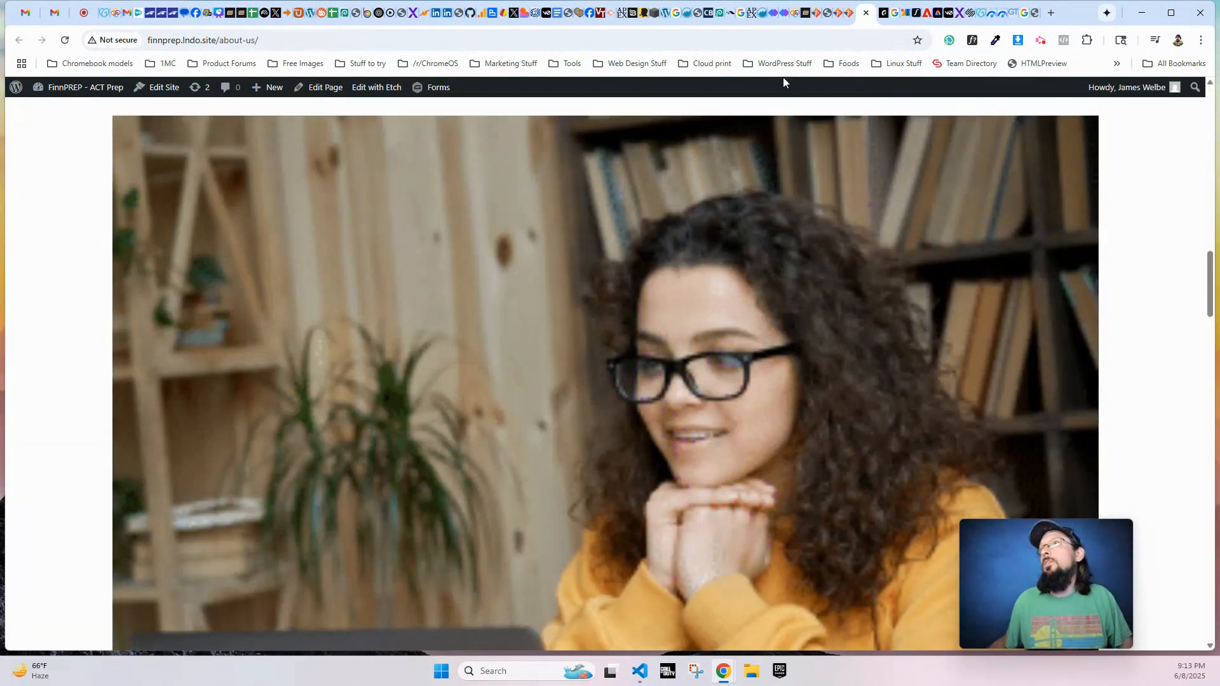
click(850, 12)
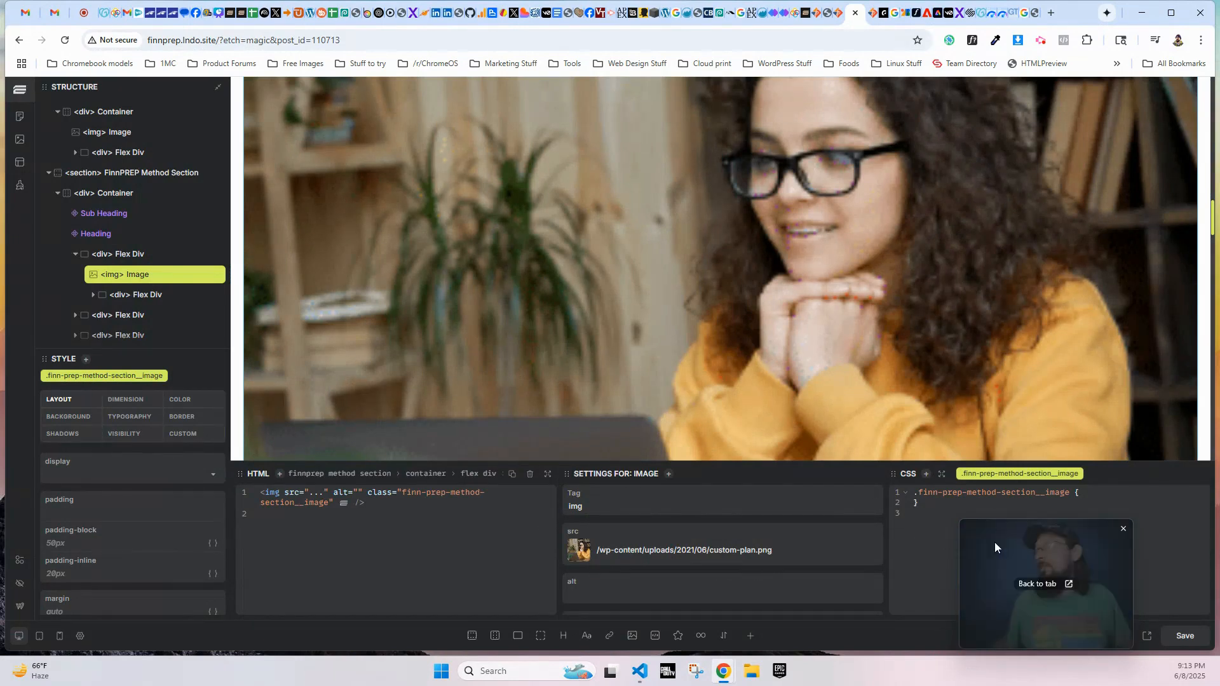
- Add max-width: 300px to the finn-prep-method-section__image class
click(1119, 493)
key(Return)
text(max-width)
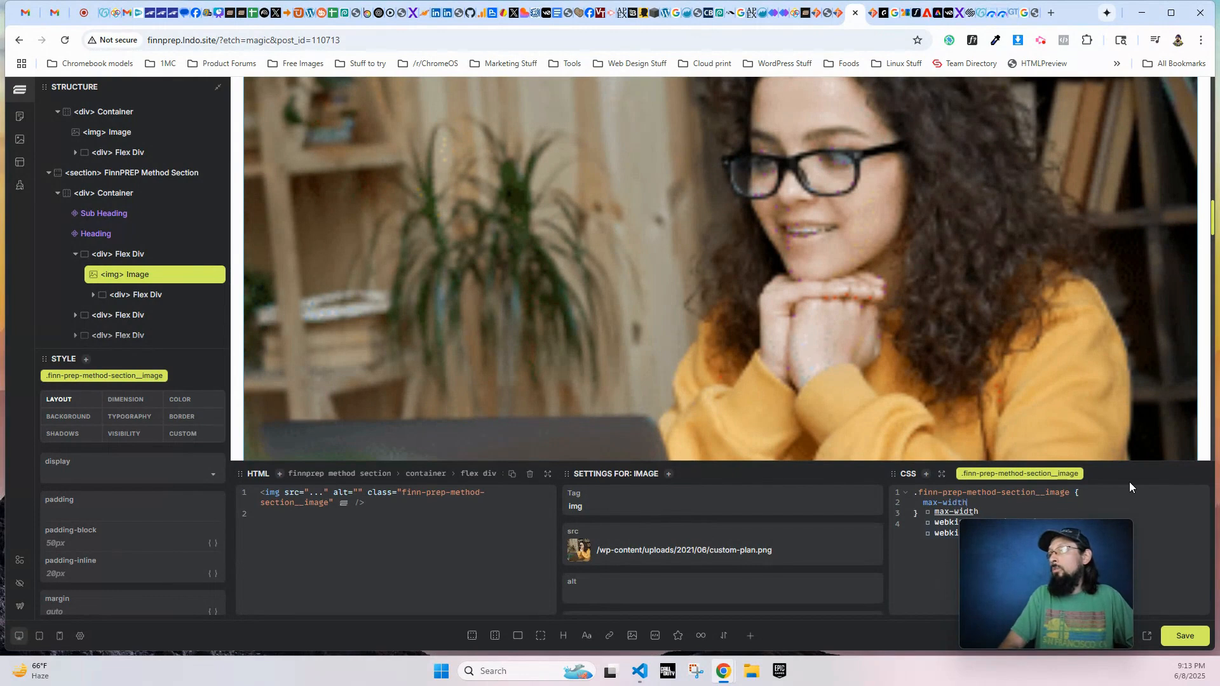
text(: 300px)
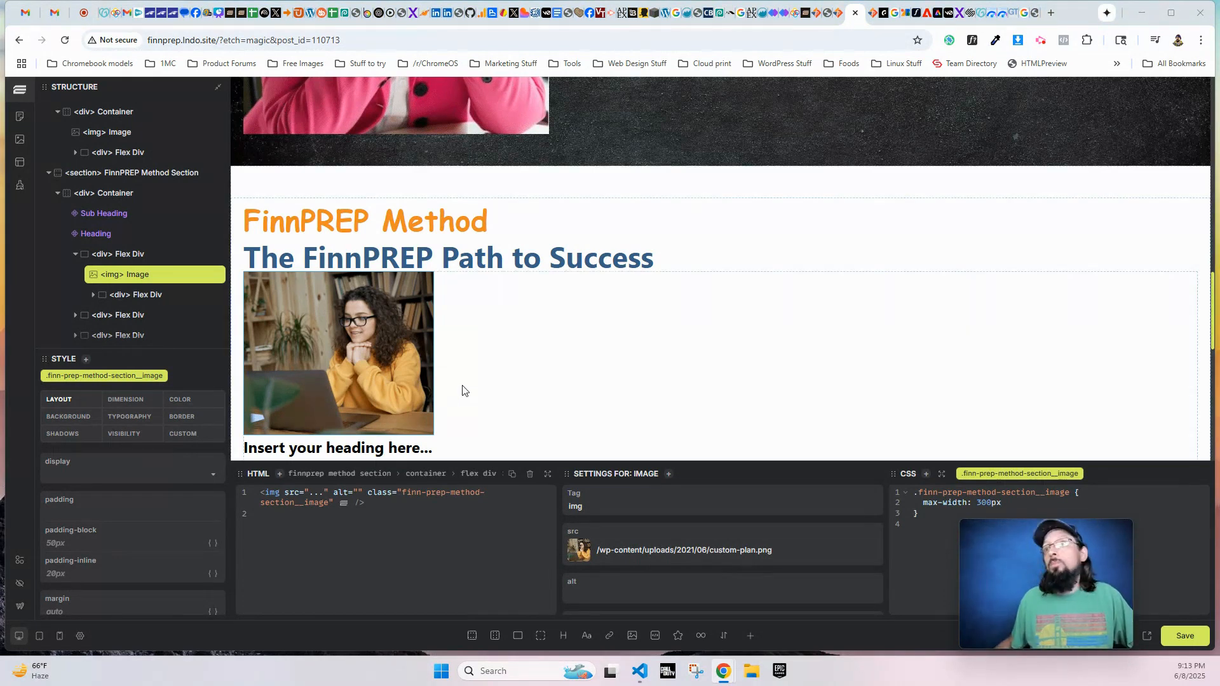
- Set the second row's image source to the relative path /wp-content/uploads/2021/06/dad-boy-tutor.png, without the domain
scroll(463, 389, down, 3)
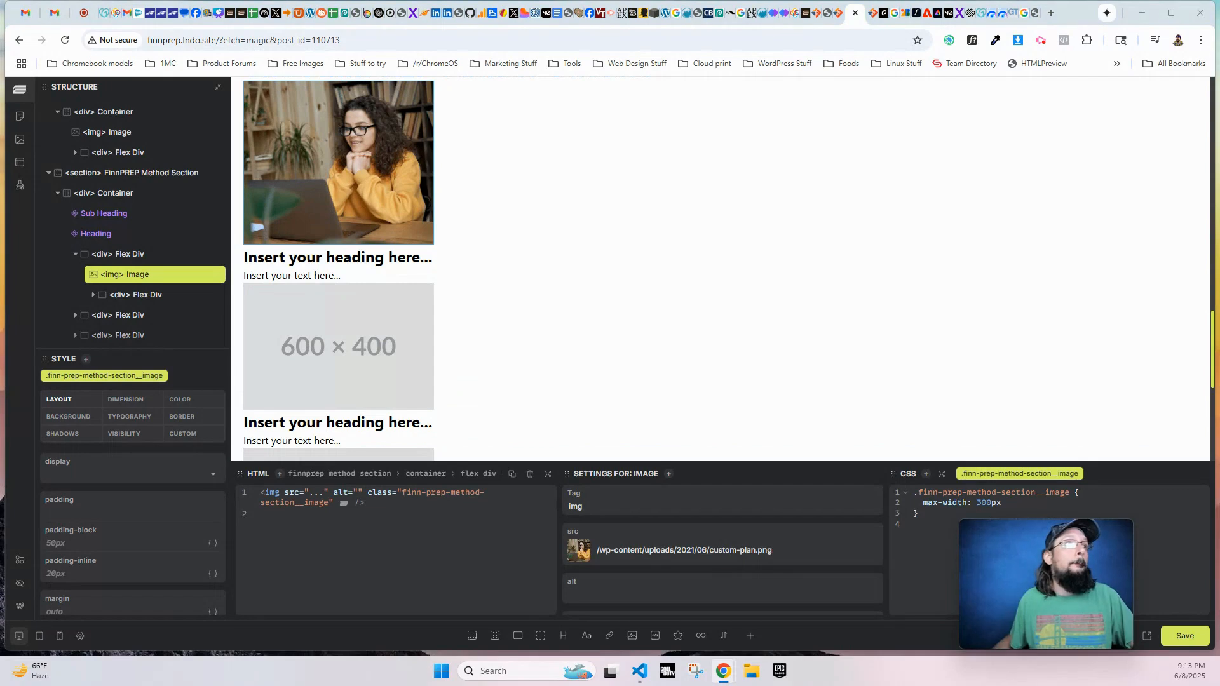
drag(246, 380, 453, 243)
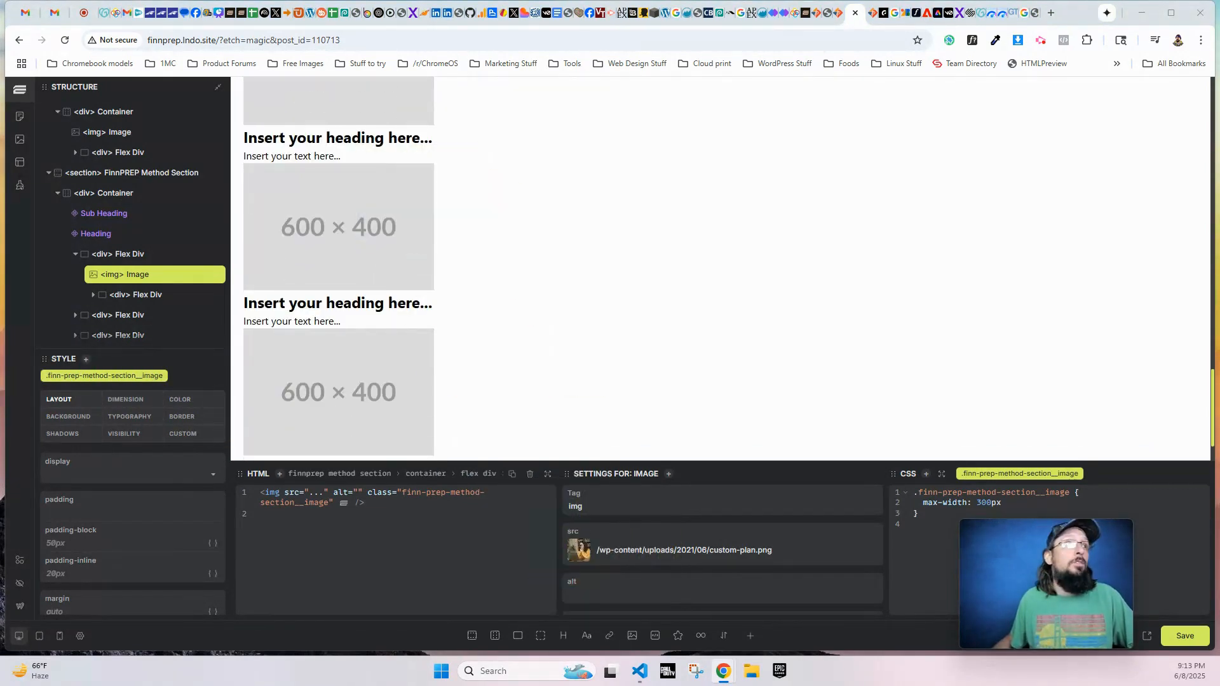
scroll(449, 321, up, 1)
click(405, 321)
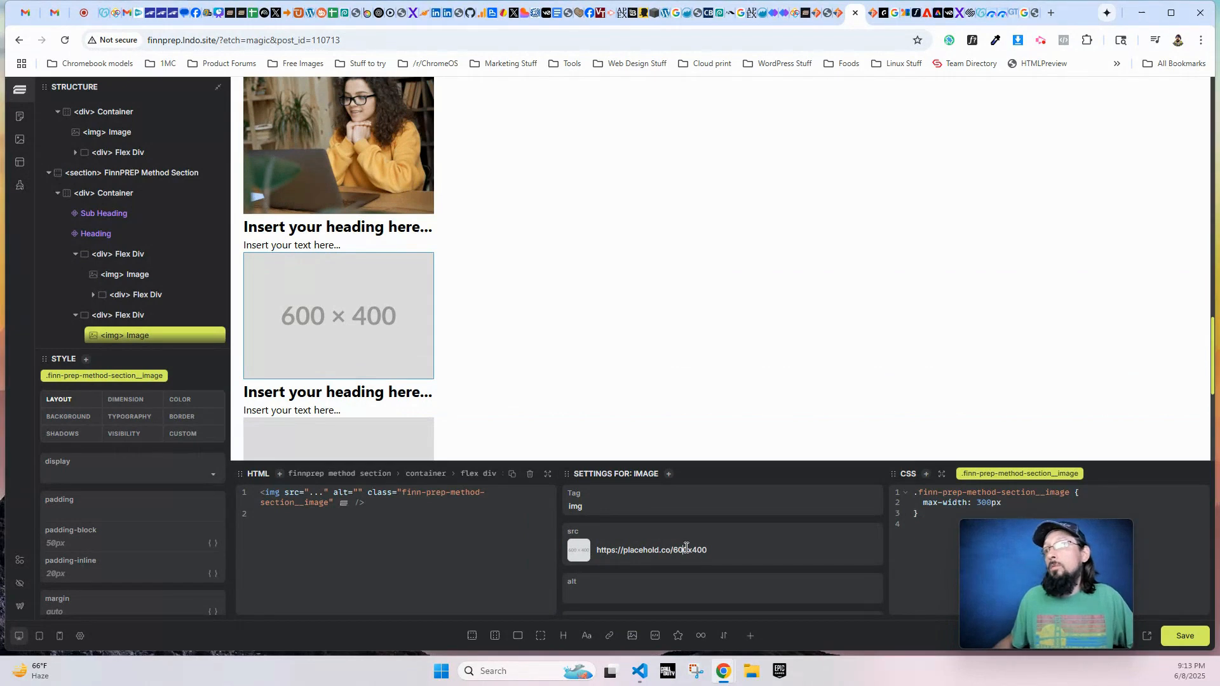
key(ctrl+a)
text(https://finnprep.com/wp-content/uploads/2021/06/dad-boy-tutor.png)
drag(674, 550, 531, 537)
key(BackSpace)
scroll(193, 299, down, 2)
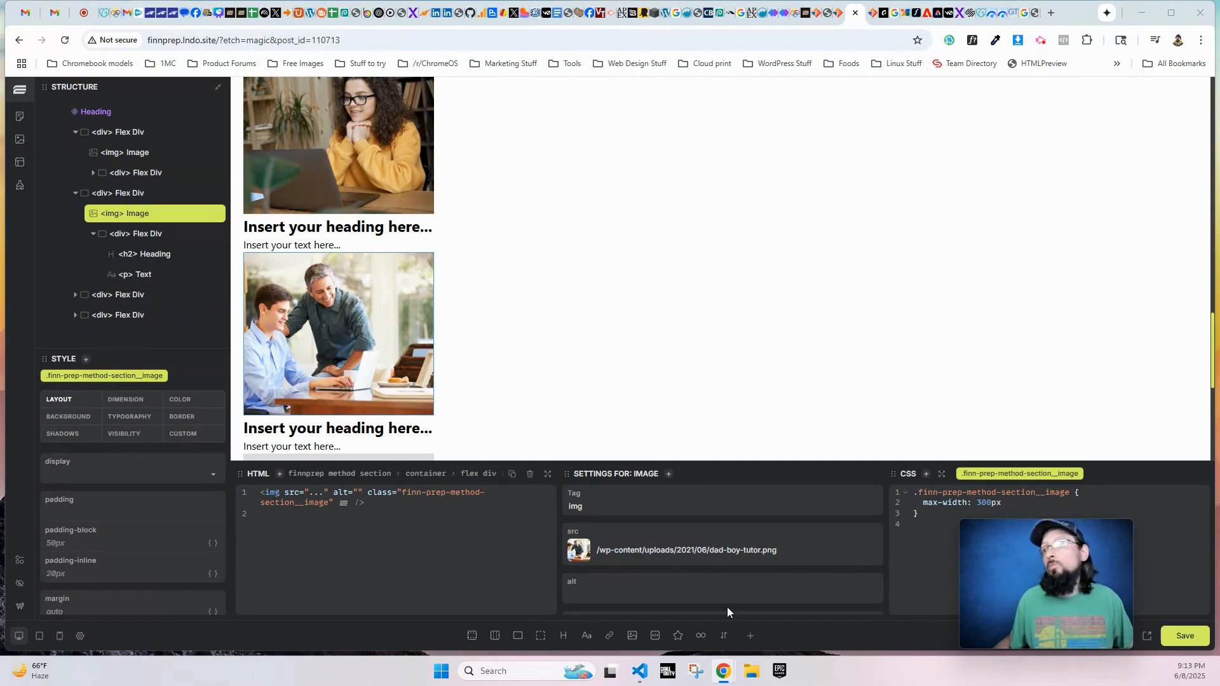
- Set the third row's image source to /wp-content/uploads/2021/06/raise-hand-in-class.png, without the domain
scroll(342, 318, down, 3)
click(342, 319)
triple_click(666, 548)
text(https://finnprep.com/wp-content/uploads/2021/06/raise-hand-in-class.png)
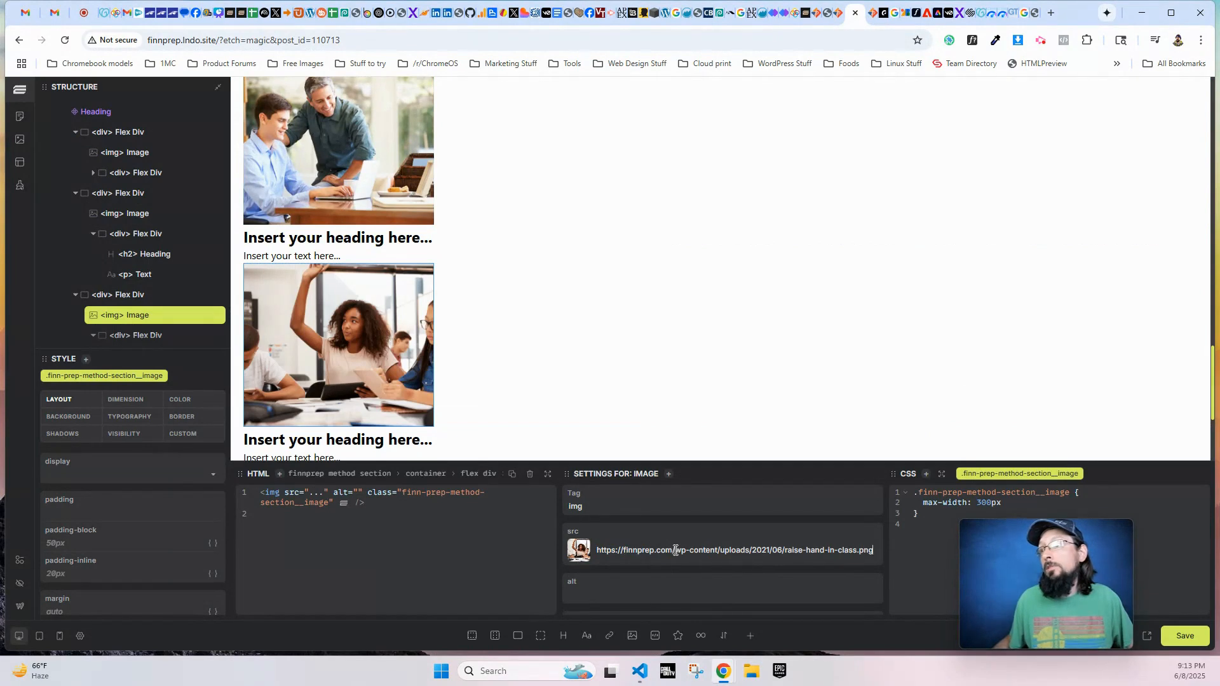
drag(672, 550, 550, 550)
key(BackSpace)
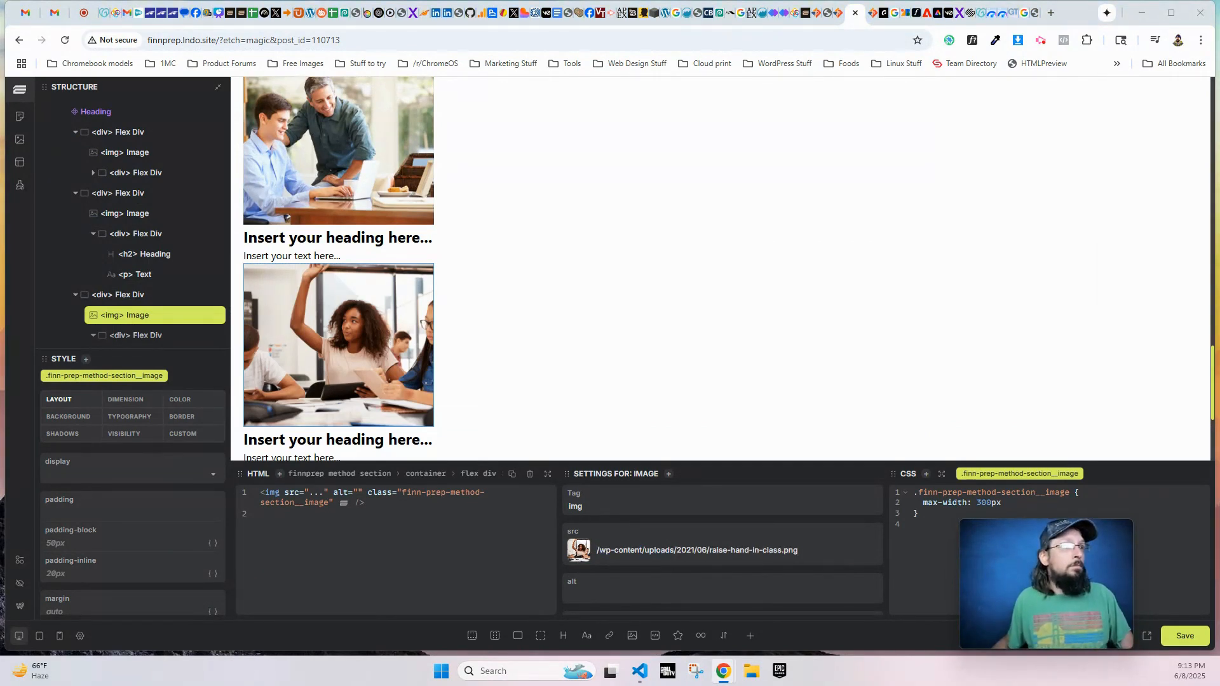
- Set the fourth row's image source to /wp-content/uploads/2021/06/graduate-male-with-parents.png, without the domain
scroll(358, 395, down, 3)
click(348, 337)
triple_click(641, 550)
text(https://finnprep.com/wp-content/uploads/2021/06/graduate-male-with-parents.png)
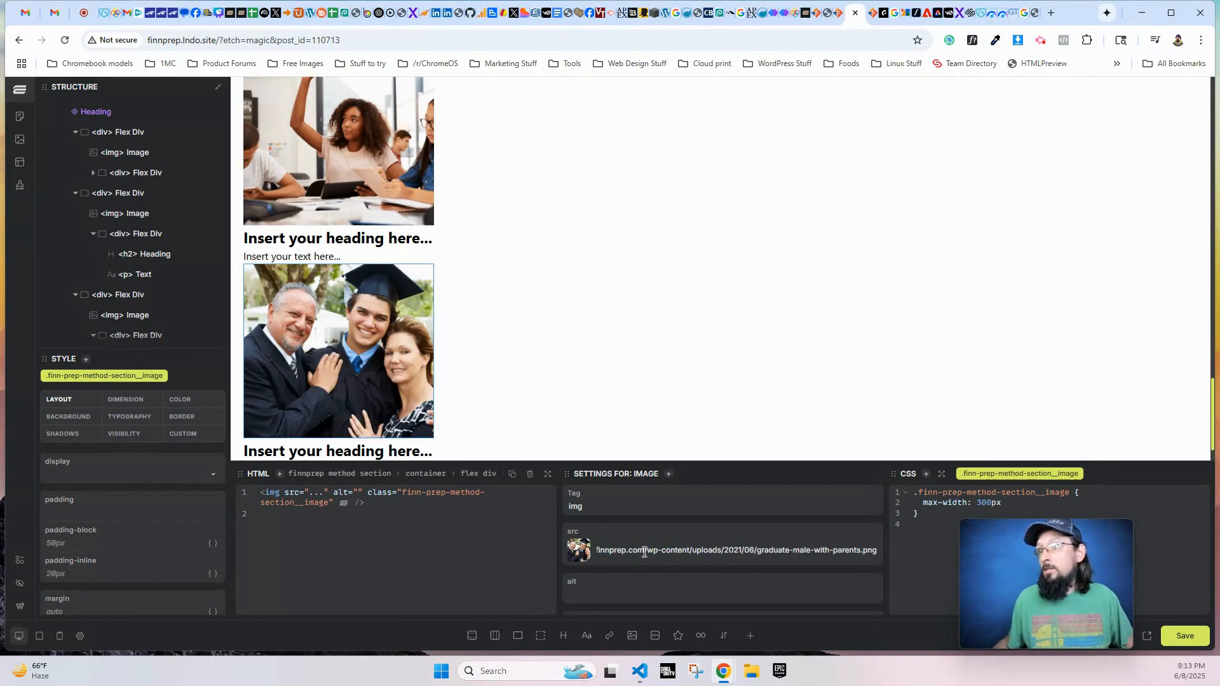
drag(644, 553, 485, 539)
key(BackSpace)
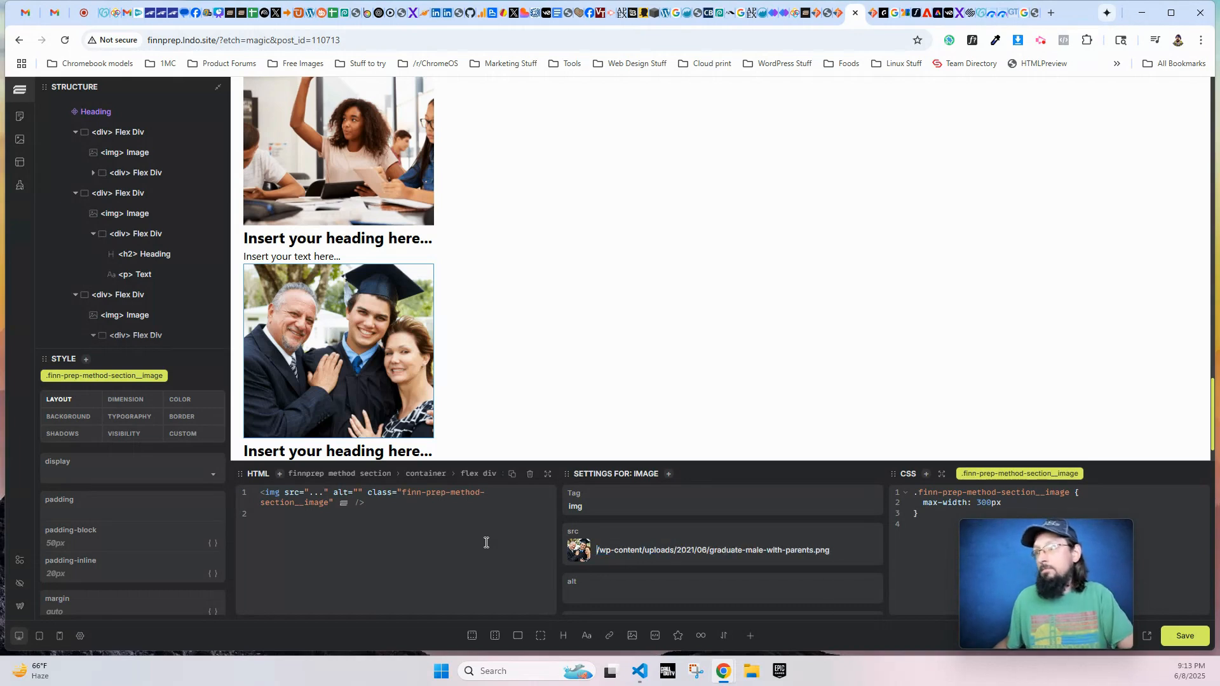
scroll(471, 381, down, 1)
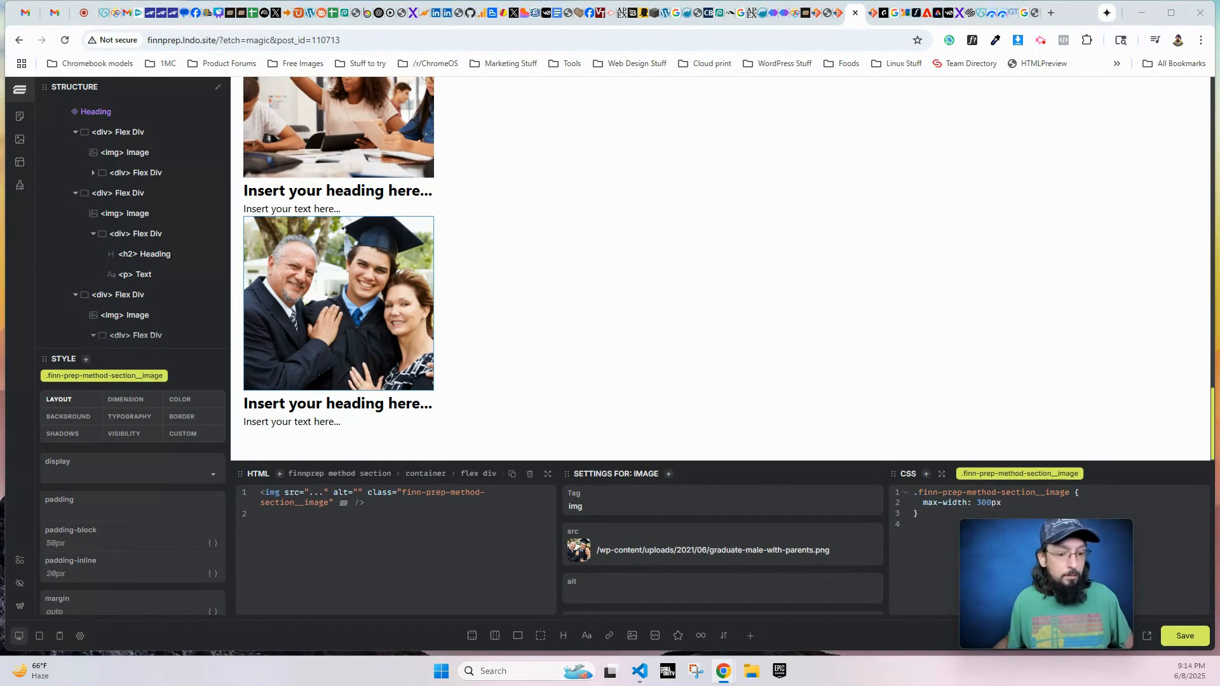
- Set the first row's heading to "Customized Plan" and paste its paragraph beginning "During the first meeting with a teen"
scroll(568, 271, up, 5)
scroll(569, 271, up, 6)
scroll(352, 381, down, 3)
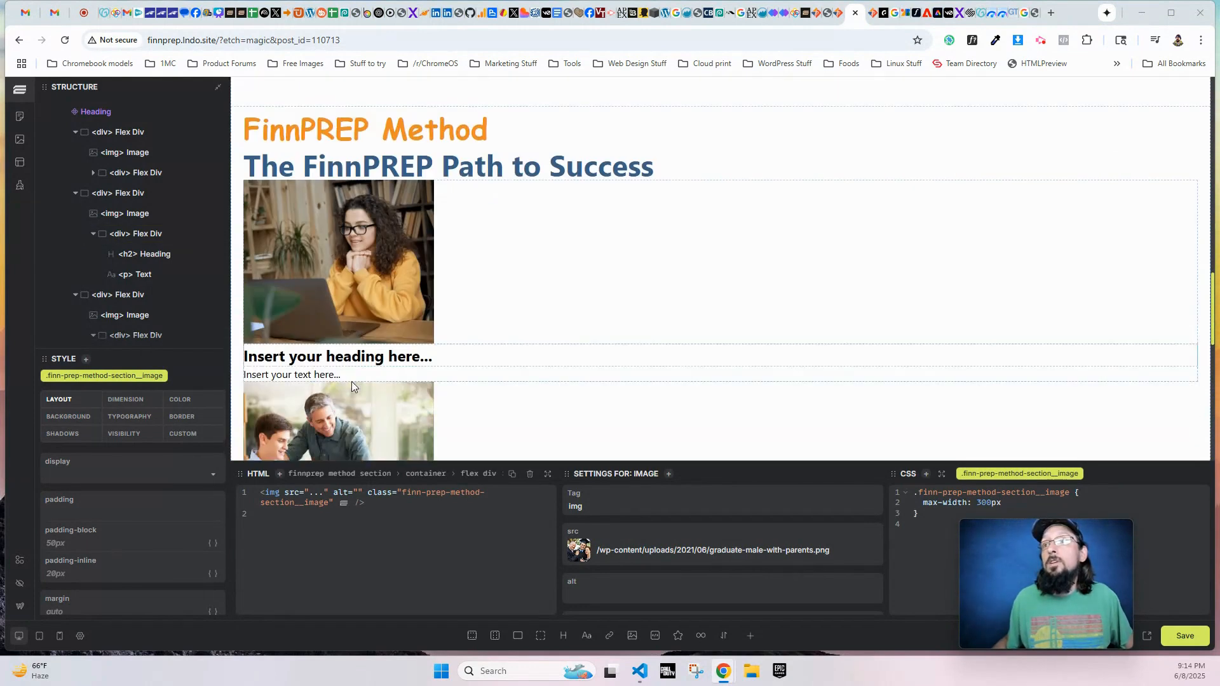
click(355, 296)
triple_click(620, 546)
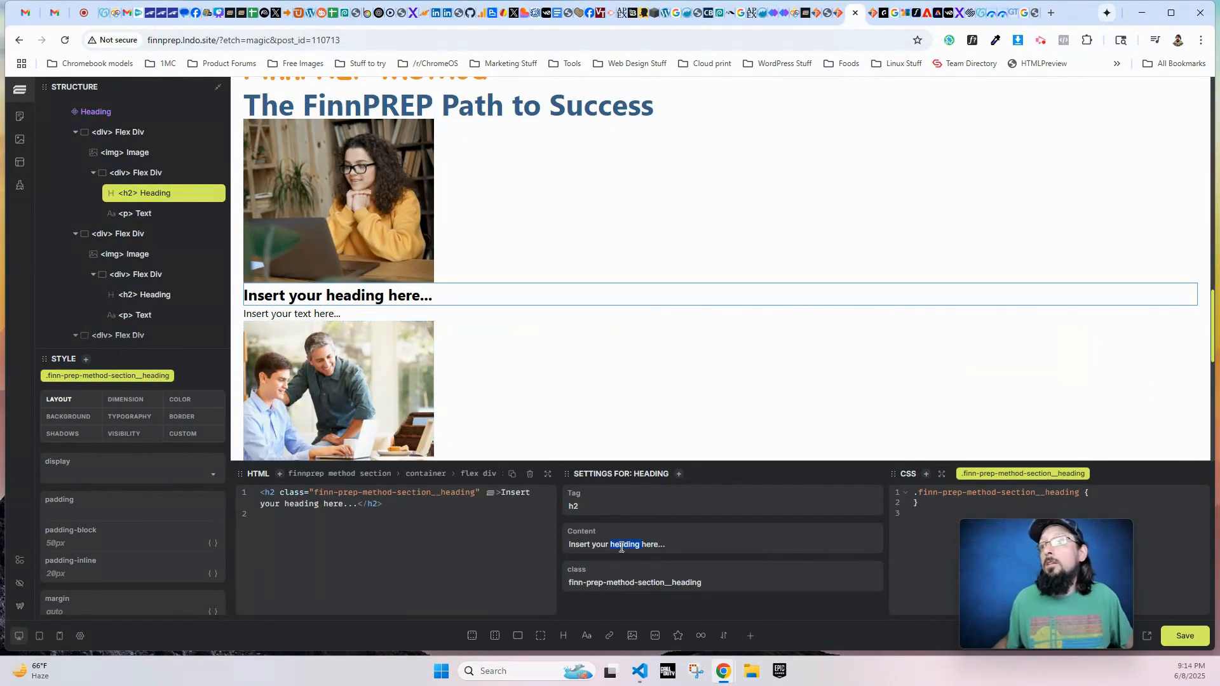
text(Customized Plan)
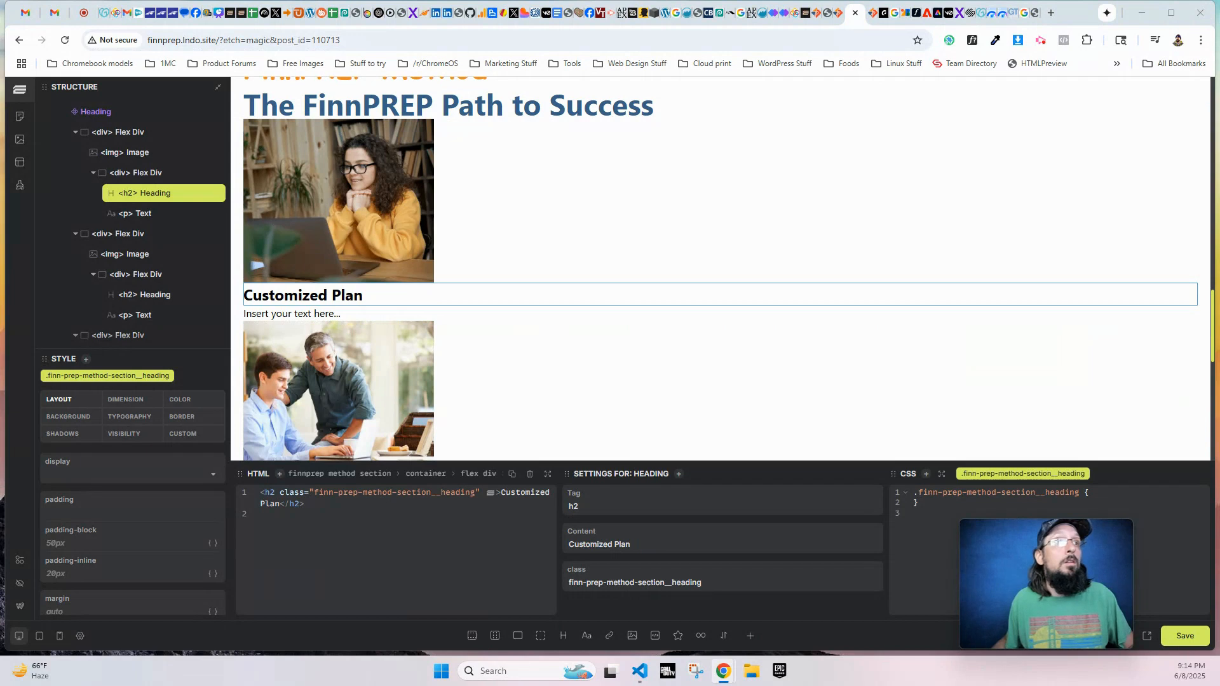
click(318, 313)
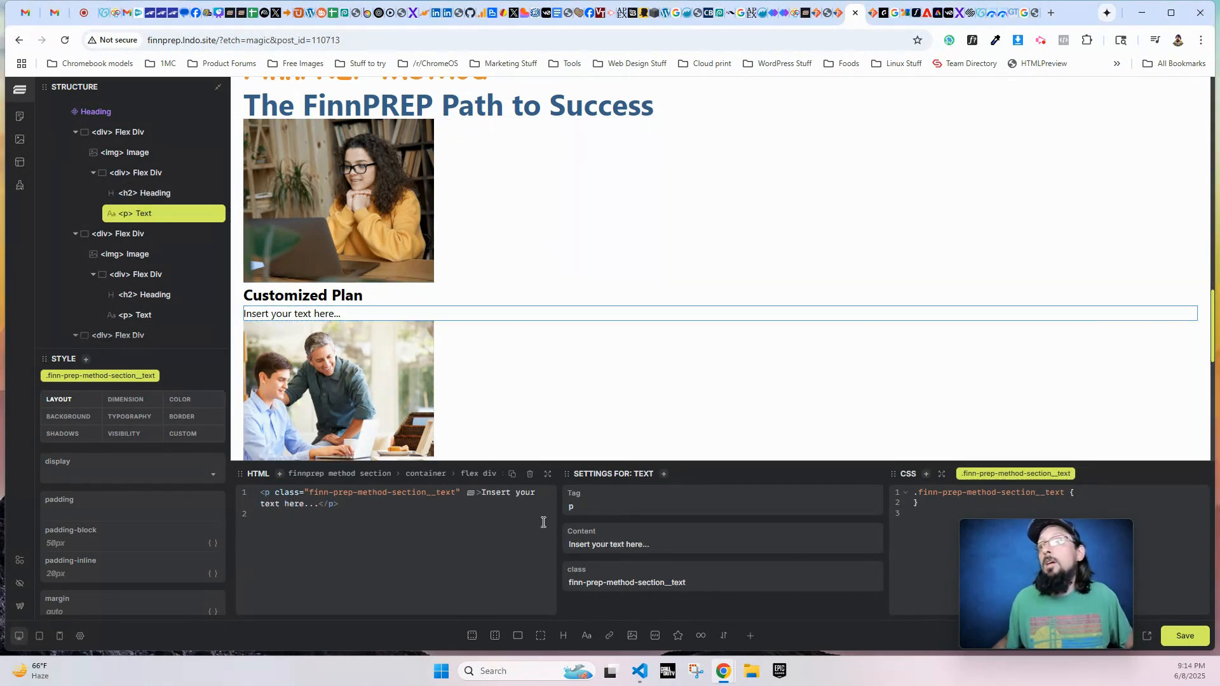
triple_click(637, 544)
text(During the first meeting with a teen, our tutors listen carefully to identify areas of weakness and low confidence. After this initial assessment, tutors create a tutoring and study plan to address these areas specifically. As a teen improves, the tutor continues to assess and make changes to the plan.)
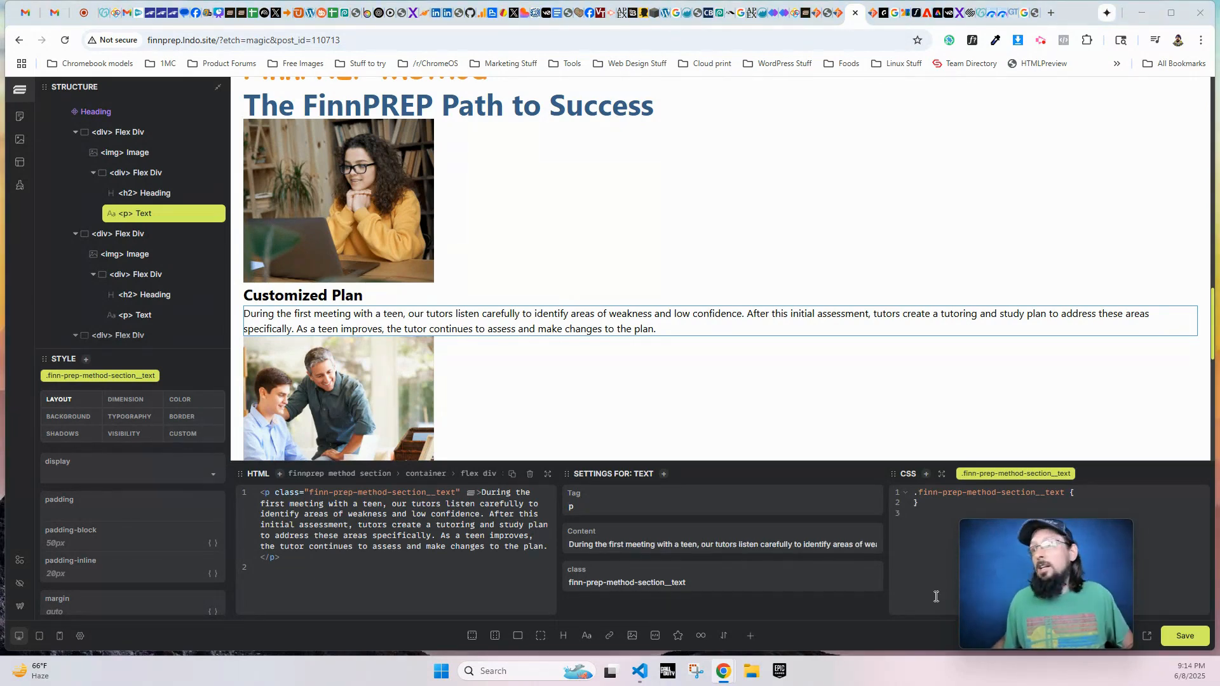
- Set the second row's heading to "Regular Updates" and paste its paragraph beginning "Parents play an essential role"
scroll(572, 286, down, 4)
click(337, 257)
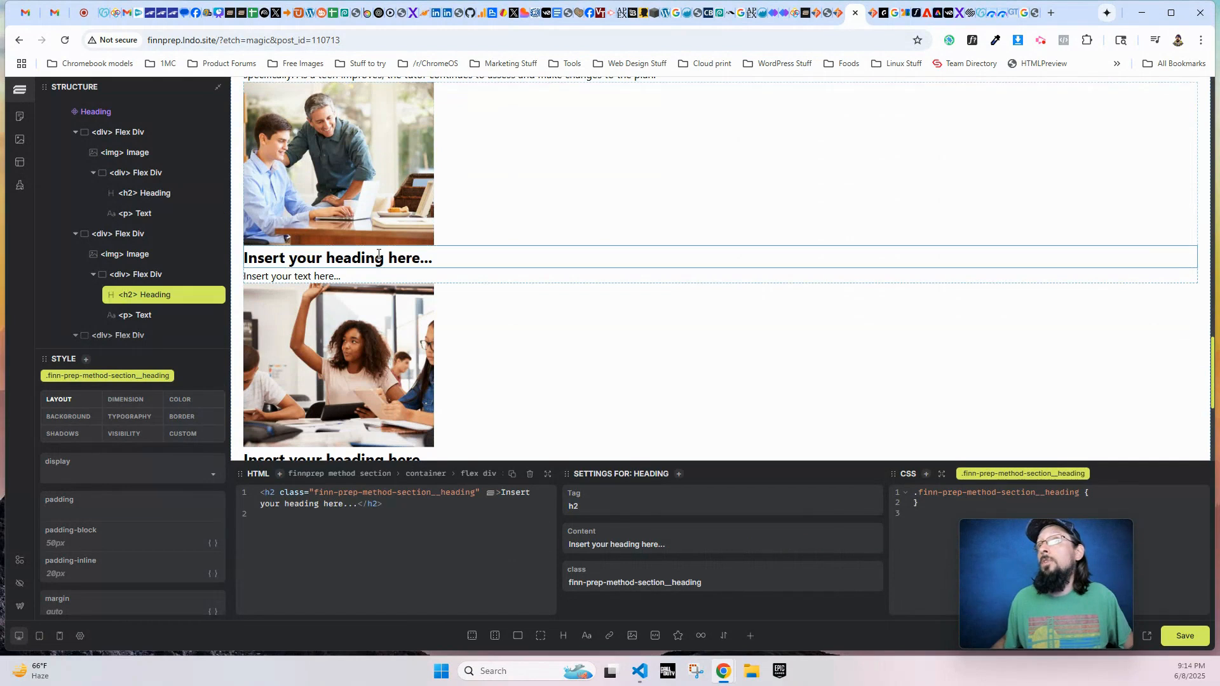
triple_click(590, 544)
text(Regular Updates)
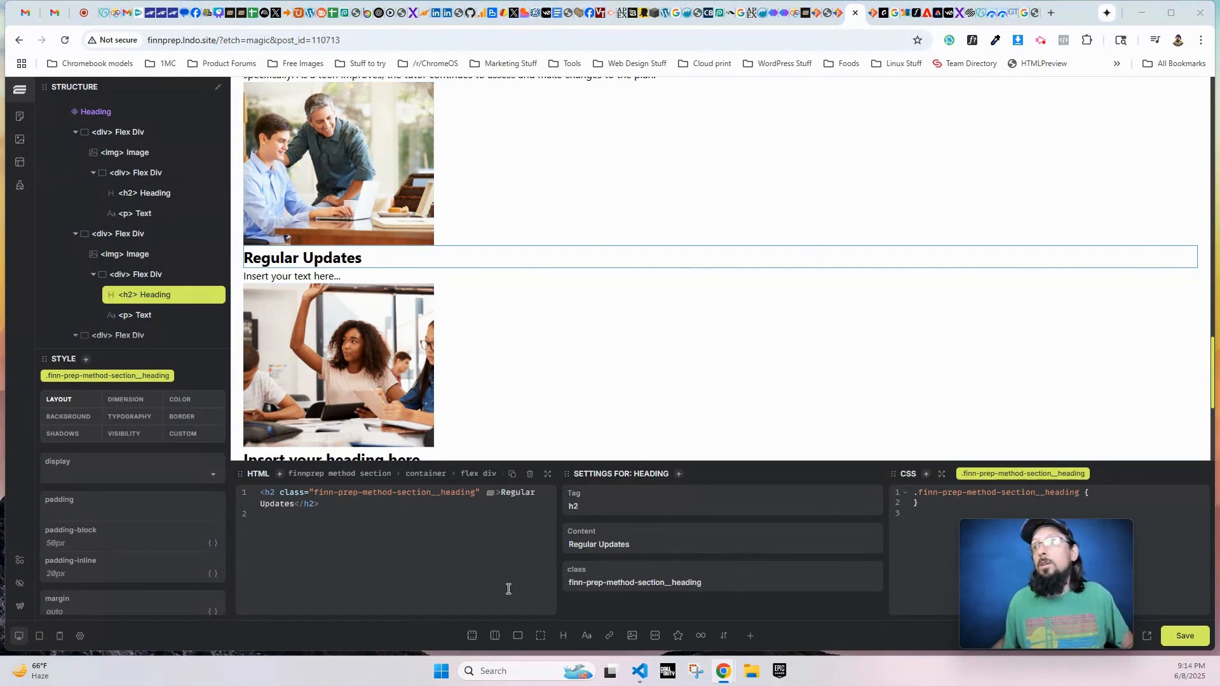
click(359, 276)
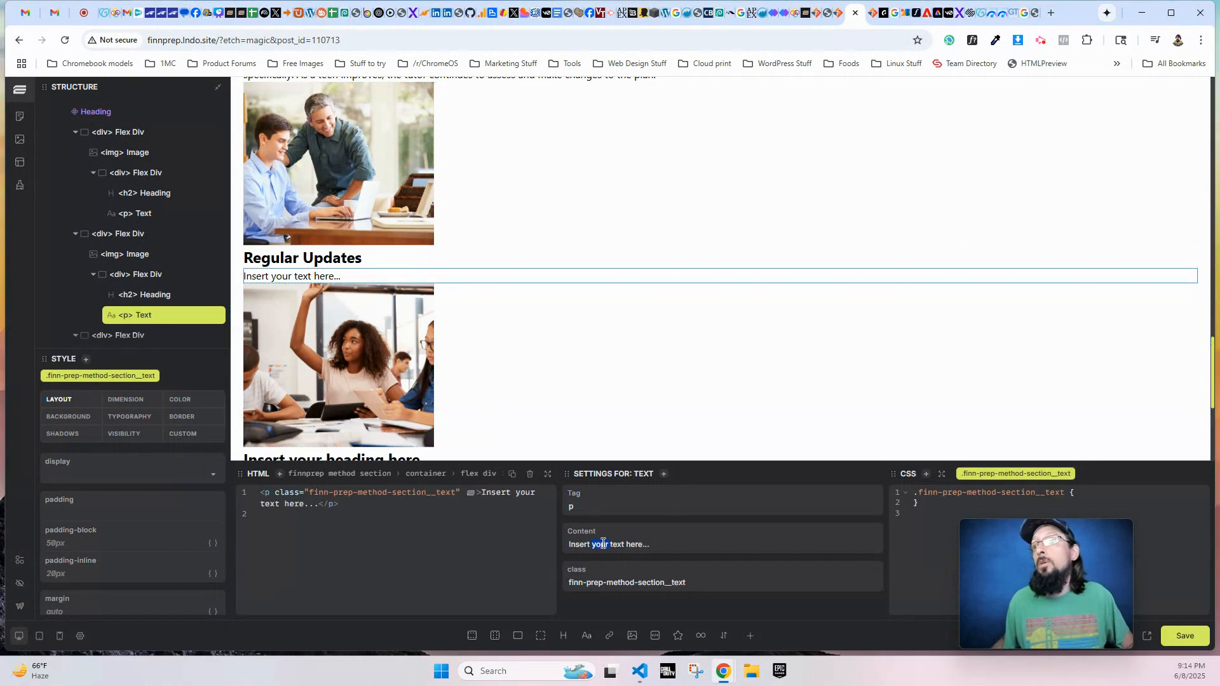
text(Parents play an essential role in preparing their child for college and career success, and so at FinnPREP, we communicate often with parents about their teen’s progress. Tutors share practice test scores and grades with parents and help them understand what their teen needs in terms of additional encouragement or assistance at home.)
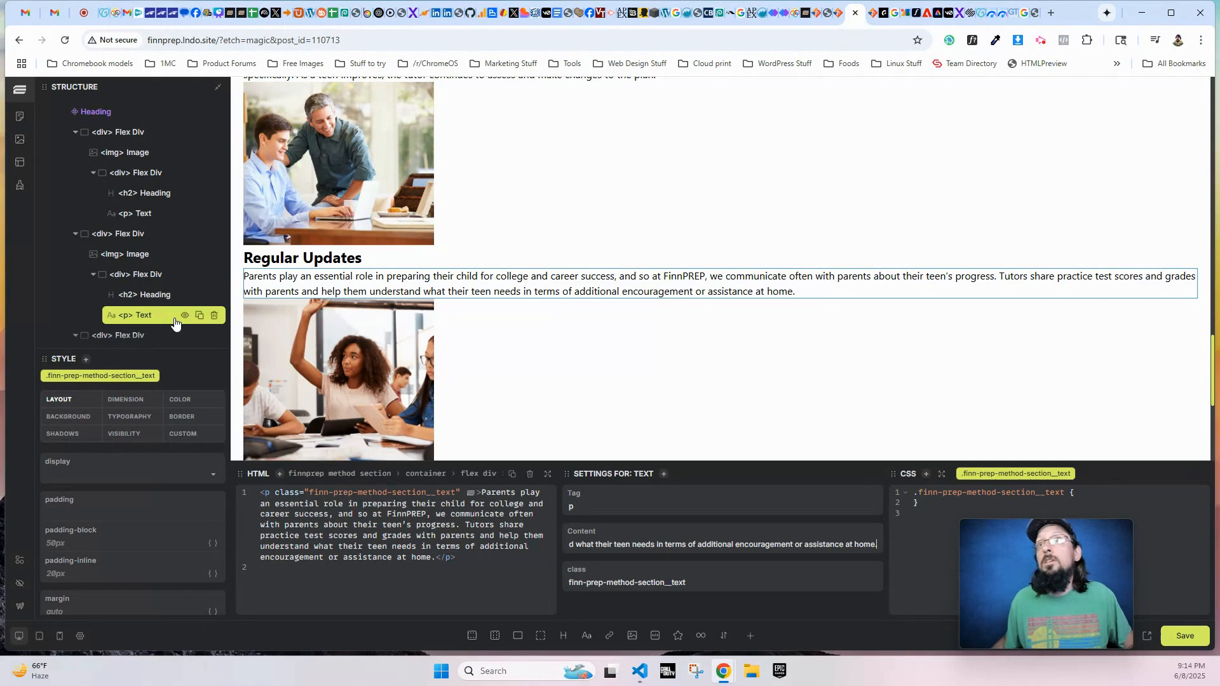
- Duplicate the Regular Updates paragraph and replace the copy's content with the sentence beginning "Teens are more likely to make positive strides"
click(196, 315)
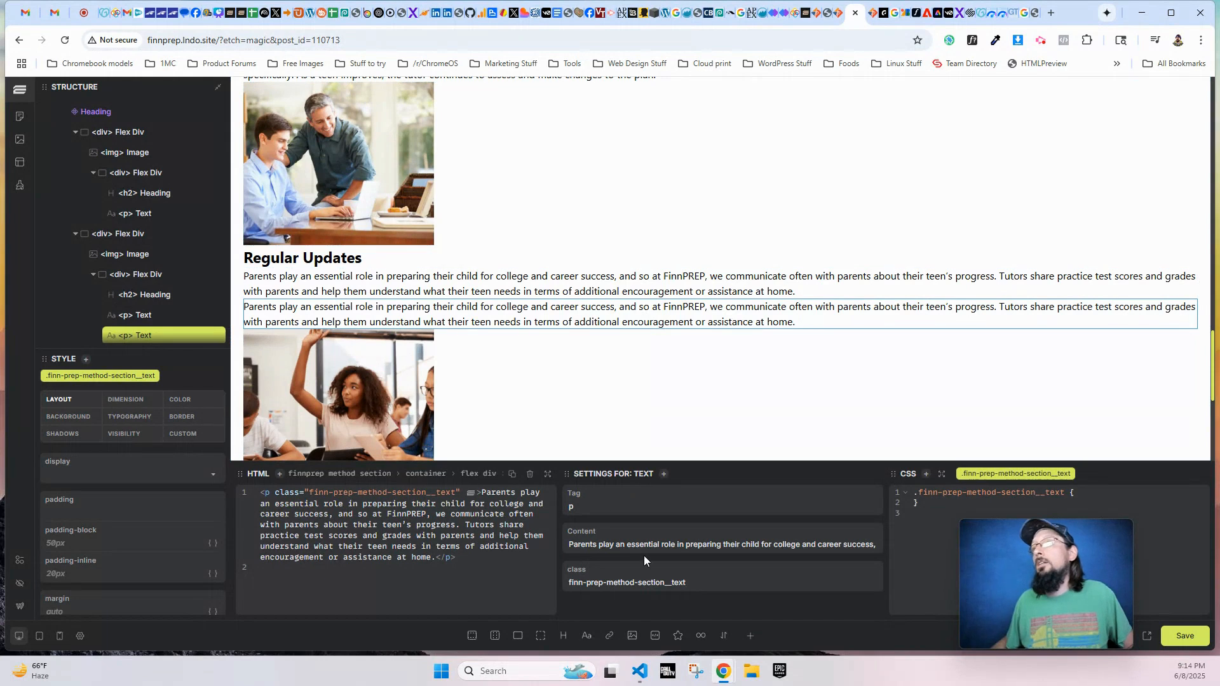
key(ctrl+a)
text(Teens are more likely to make positive strides if they know their parents are cheering them on.)
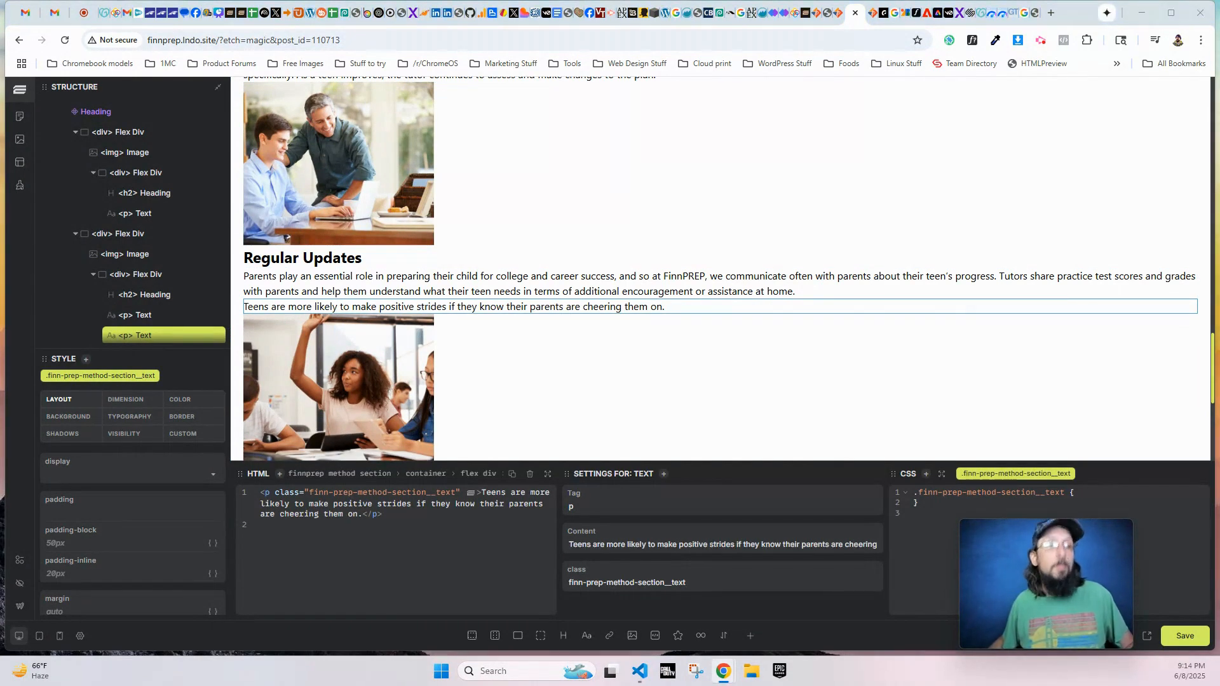
- Paste the third row's paragraph beginning "Many teens are convinced they can't succeed" and set its heading to "Confidence Building"
scroll(572, 381, down, 2)
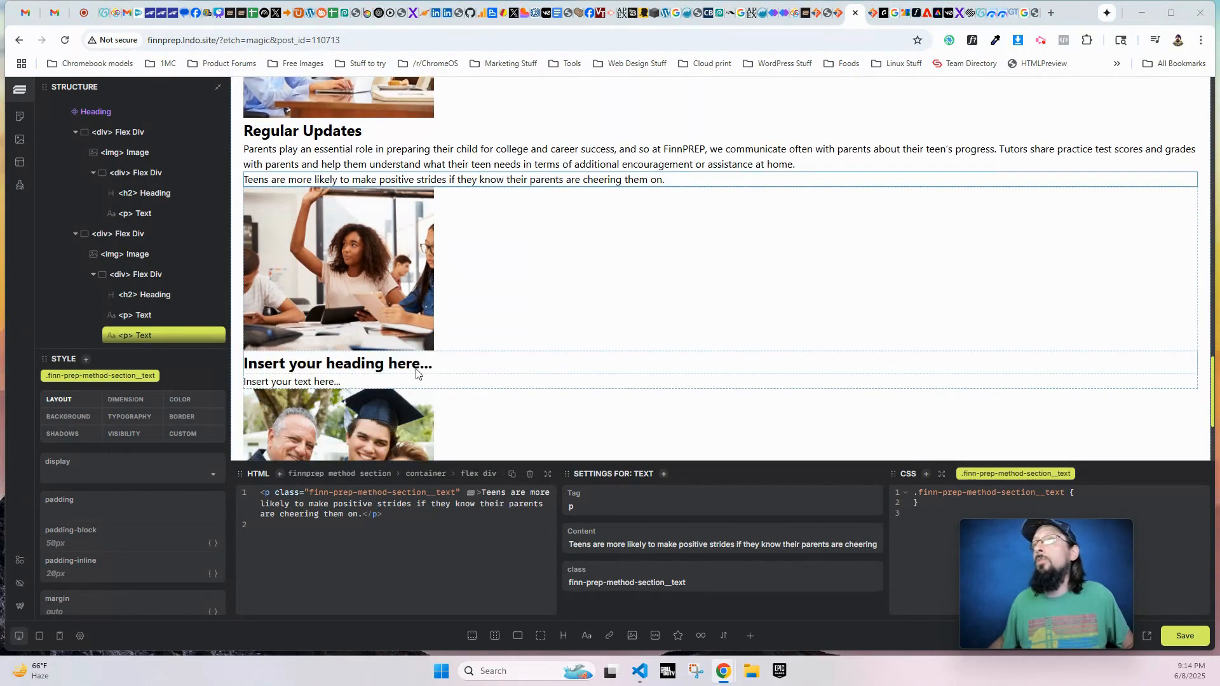
click(350, 384)
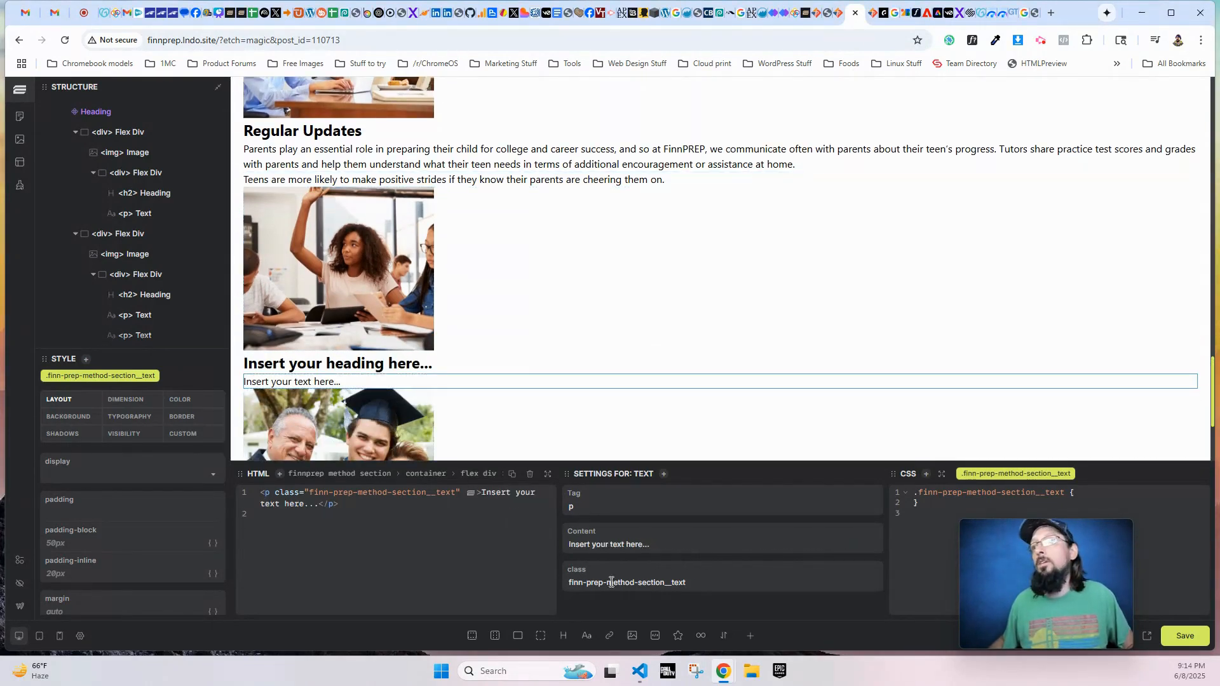
triple_click(615, 545)
text(Many teens are convinced they can’t succeed in a particular subject at school. Once this idea takes hold, teens need extra help to regain their confidence and feel good about their work. At FinnPREP, our tutors show teens how to tackle math or science problems to reduce stress. As teens learn how to solve these problems, they regain their sense of pride and participate more actively in the classroom.)
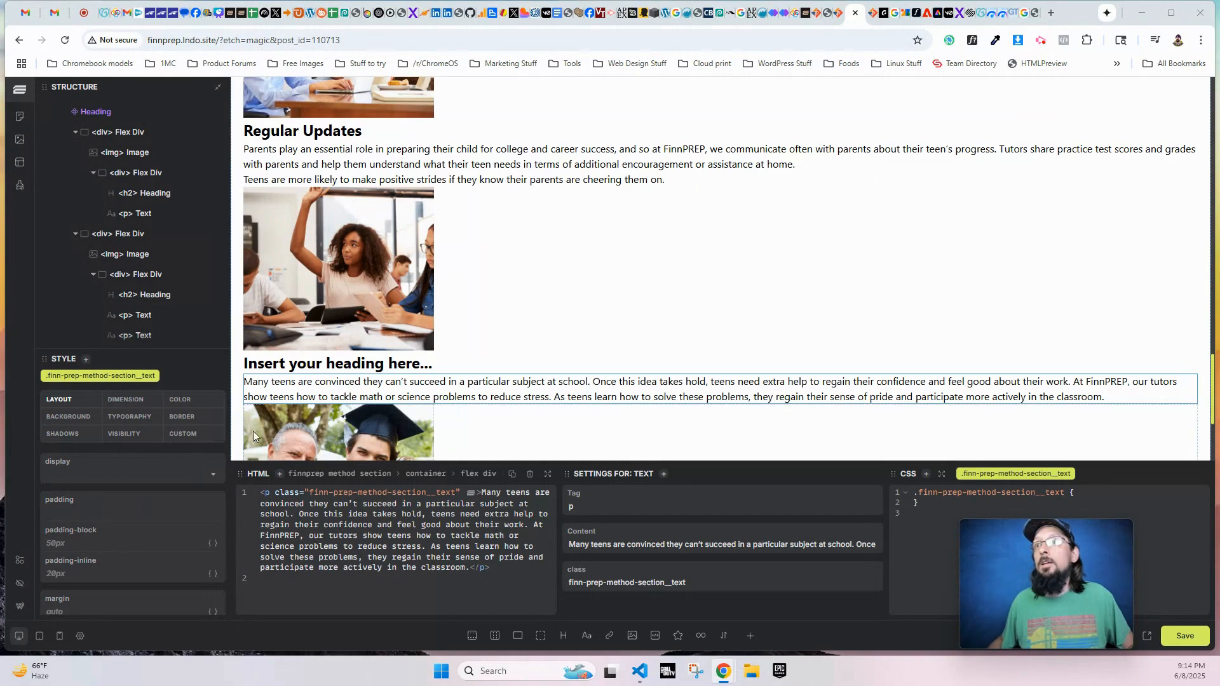
click(318, 367)
click(617, 543)
key(ctrl+a)
text(Confidence Building)
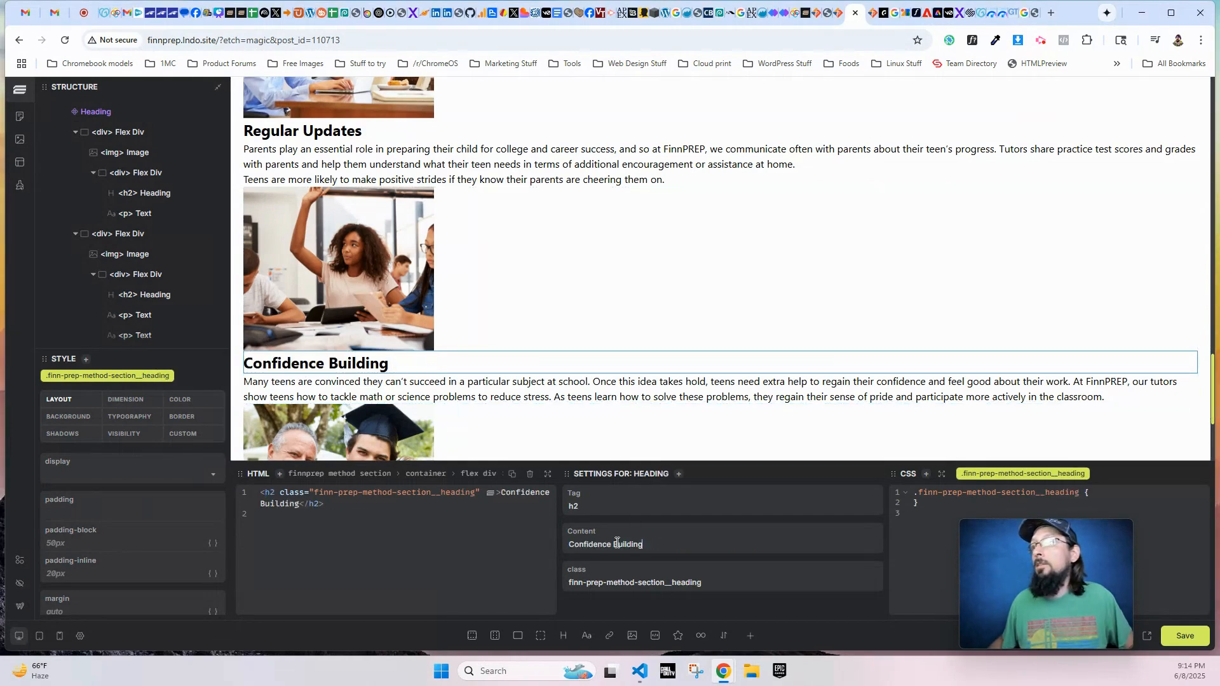
- Set the fourth row's heading to "An Investment in Tomorrow" and paste its paragraph beginning "College is a considerable investment"
scroll(450, 326, down, 3)
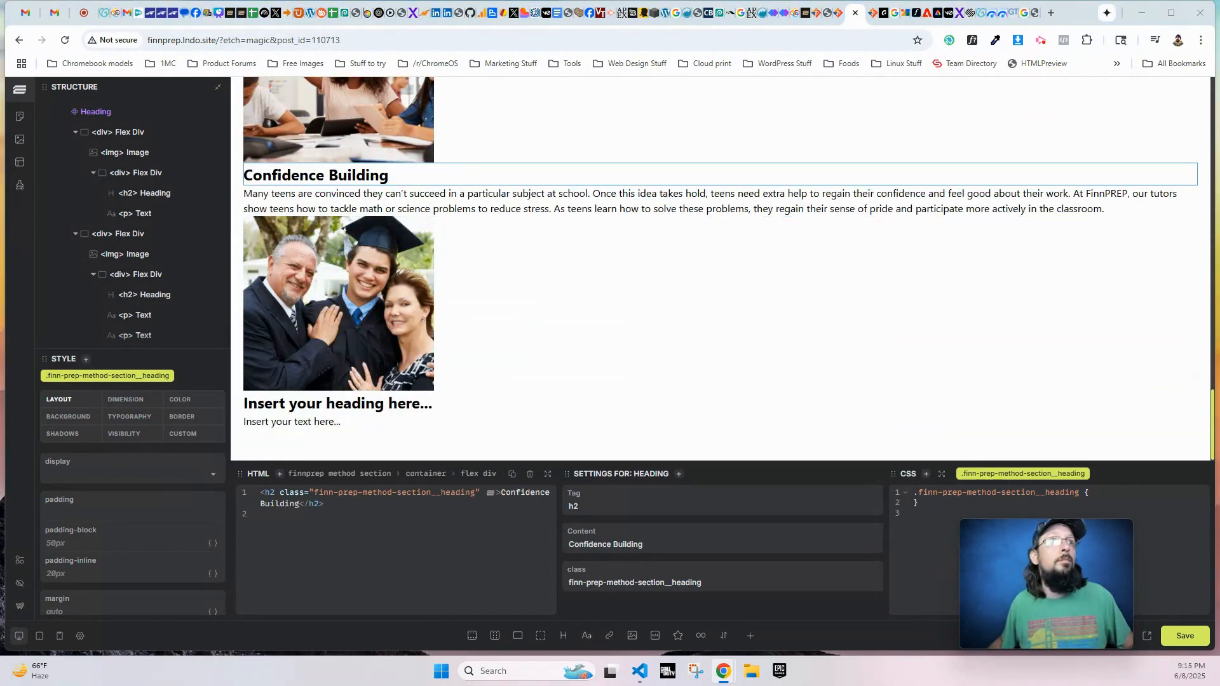
click(330, 403)
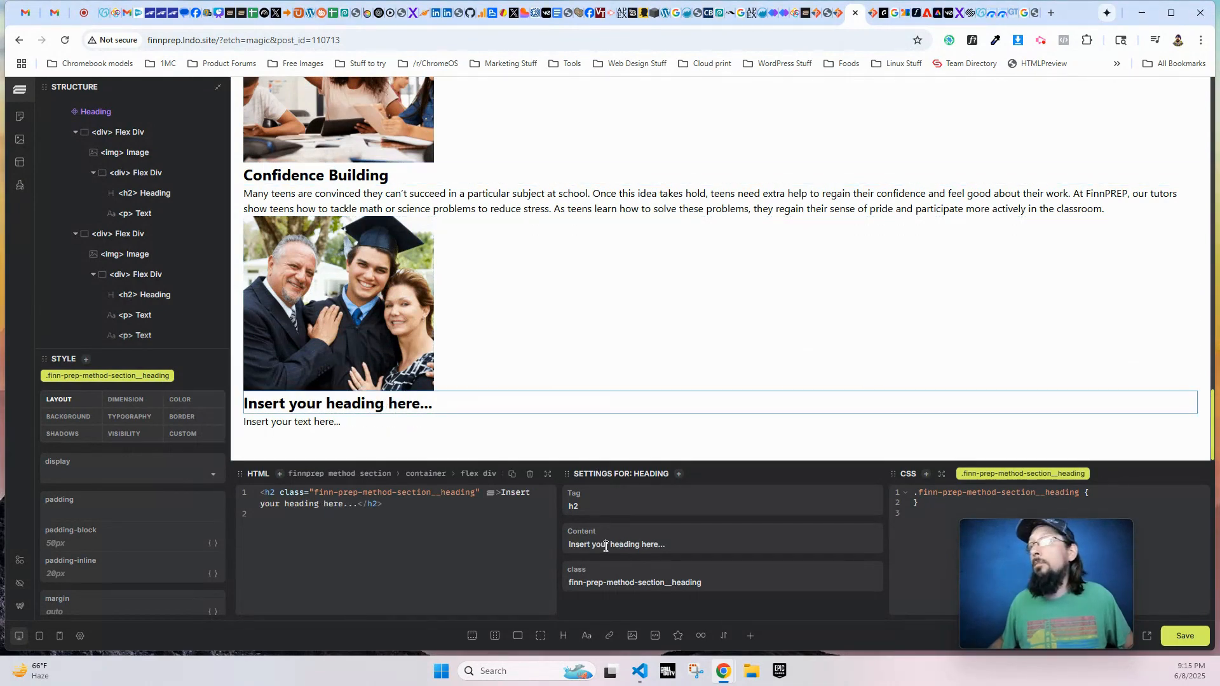
click(606, 546)
key(ctrl+a)
text(An Investment in Tomorrow)
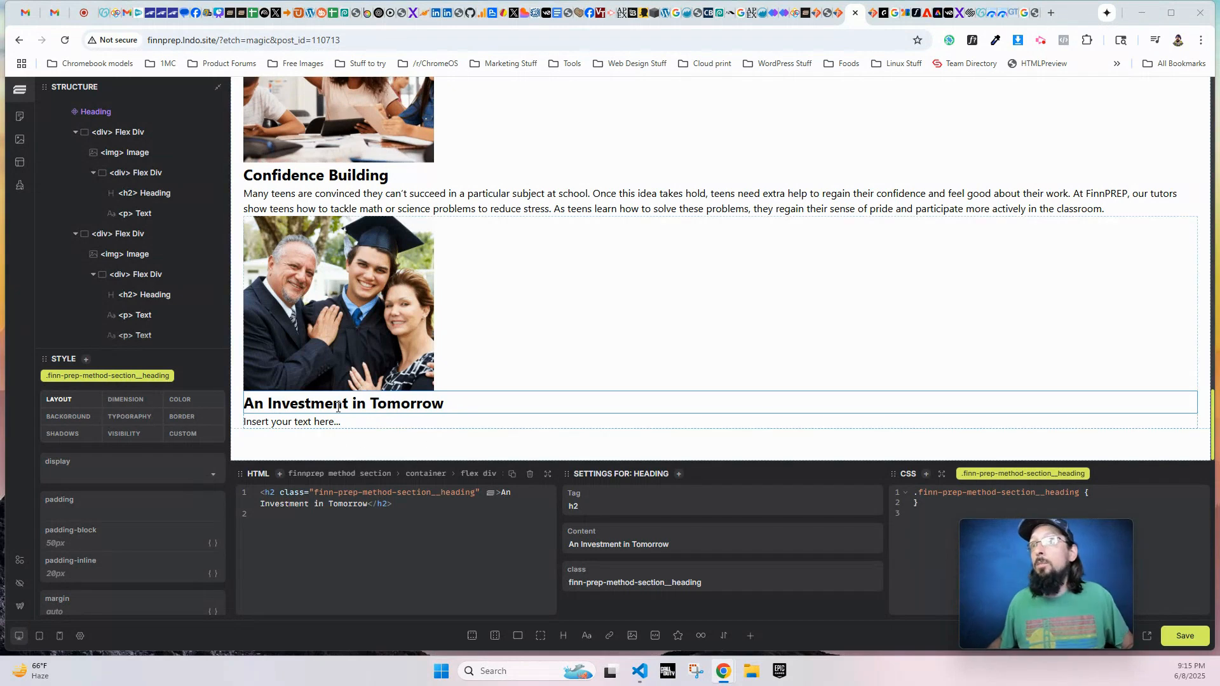
click(326, 422)
click(621, 544)
key(ctrl+a)
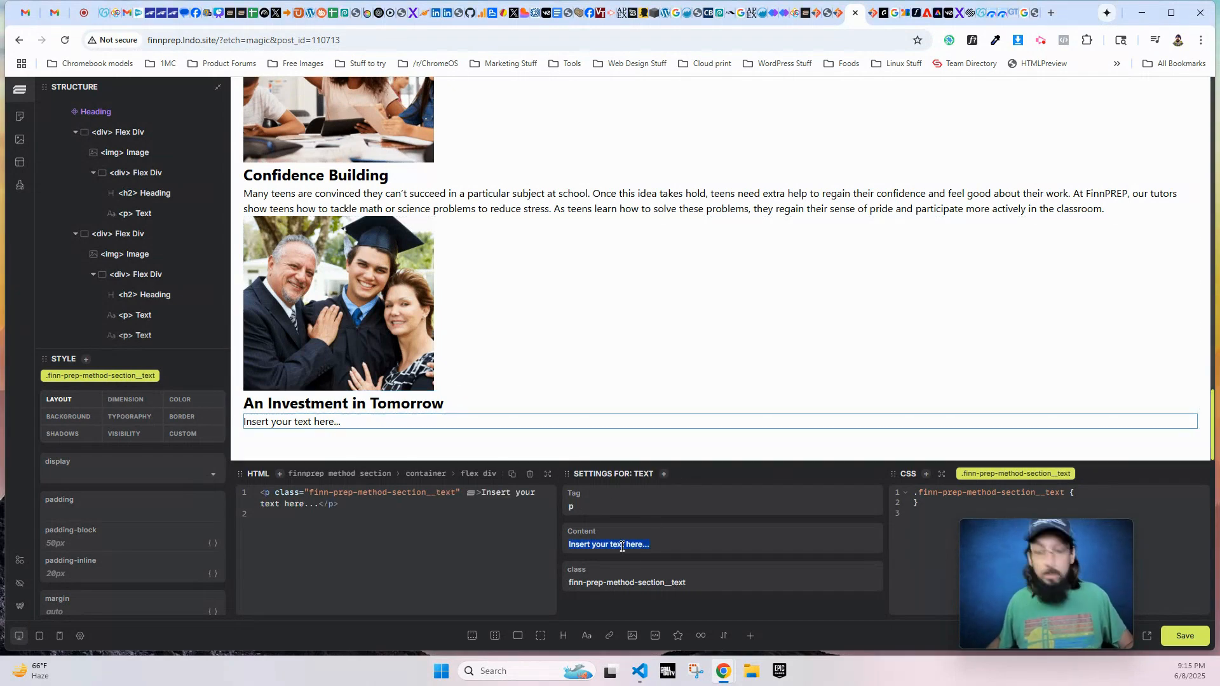
text(College is a considerable investment, and so it's essential to make sure that your teen is entering college with good study and organizational skills. Everything that your teen learns at FinnPREP is transferrable to the lecture hall, which means they will be more likely to perform well in college.)
- Duplicate the fourth row's paragraph and replace the copy's content with the text beginning "FinnPREP tutoring and test prep also set your teen up"
scroll(131, 305, down, 1)
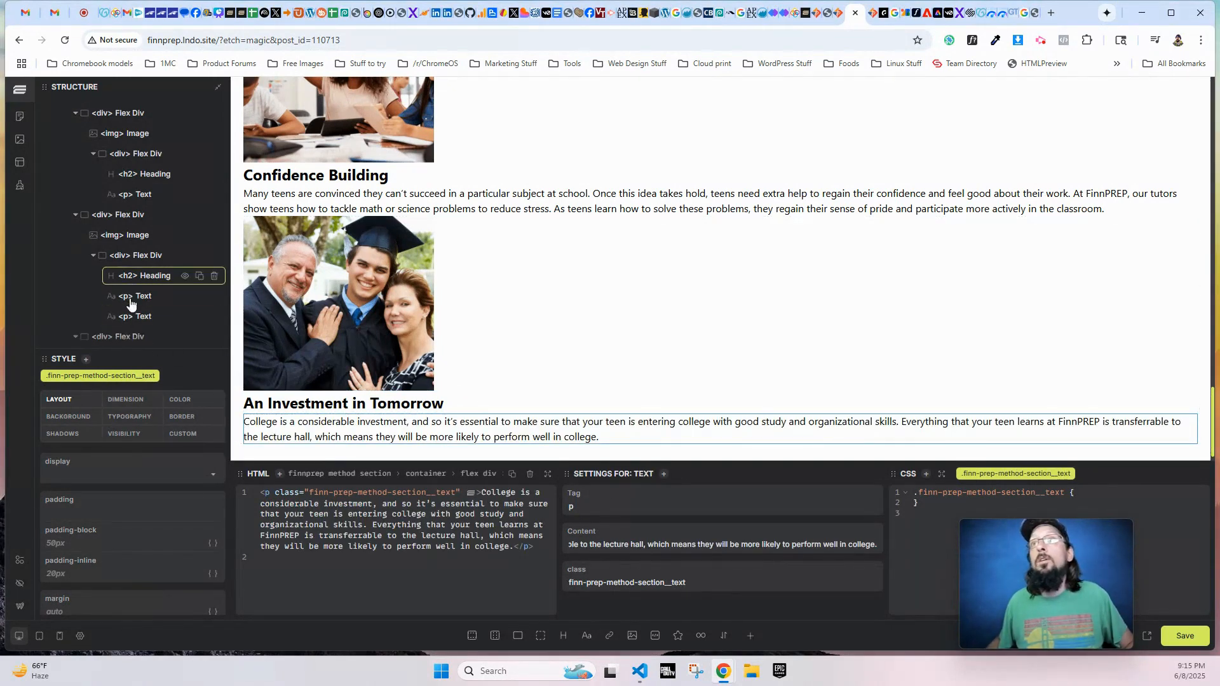
scroll(131, 303, up, 1)
click(199, 316)
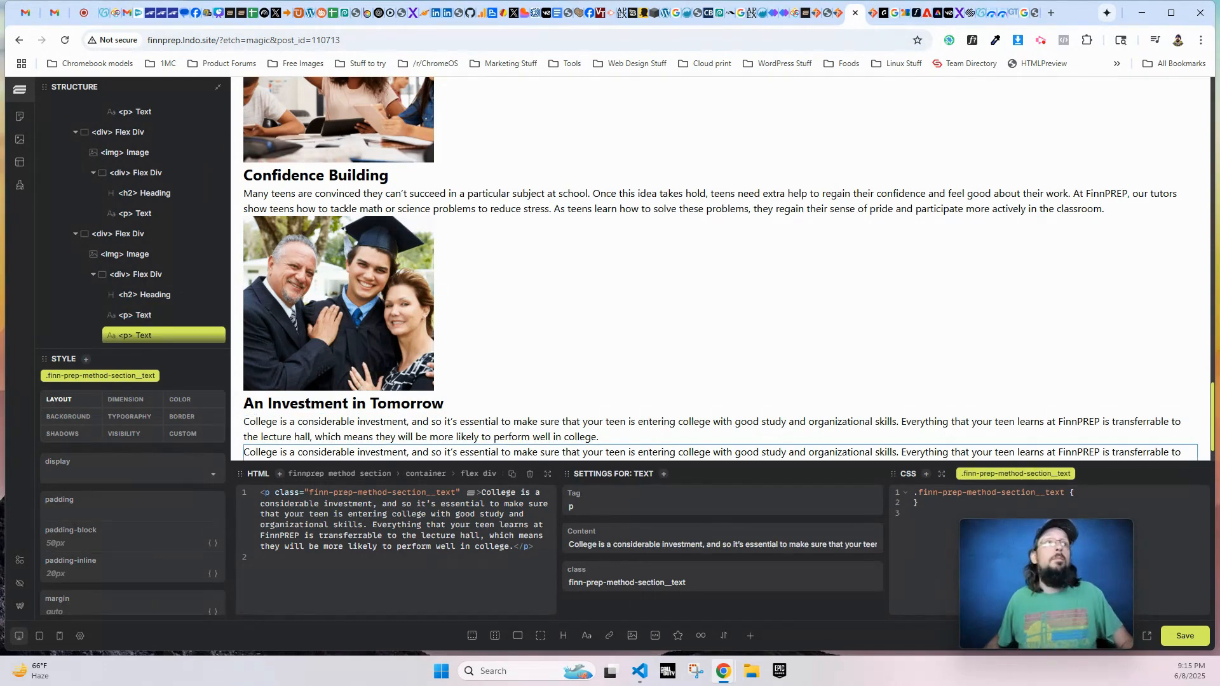
scroll(484, 400, down, 1)
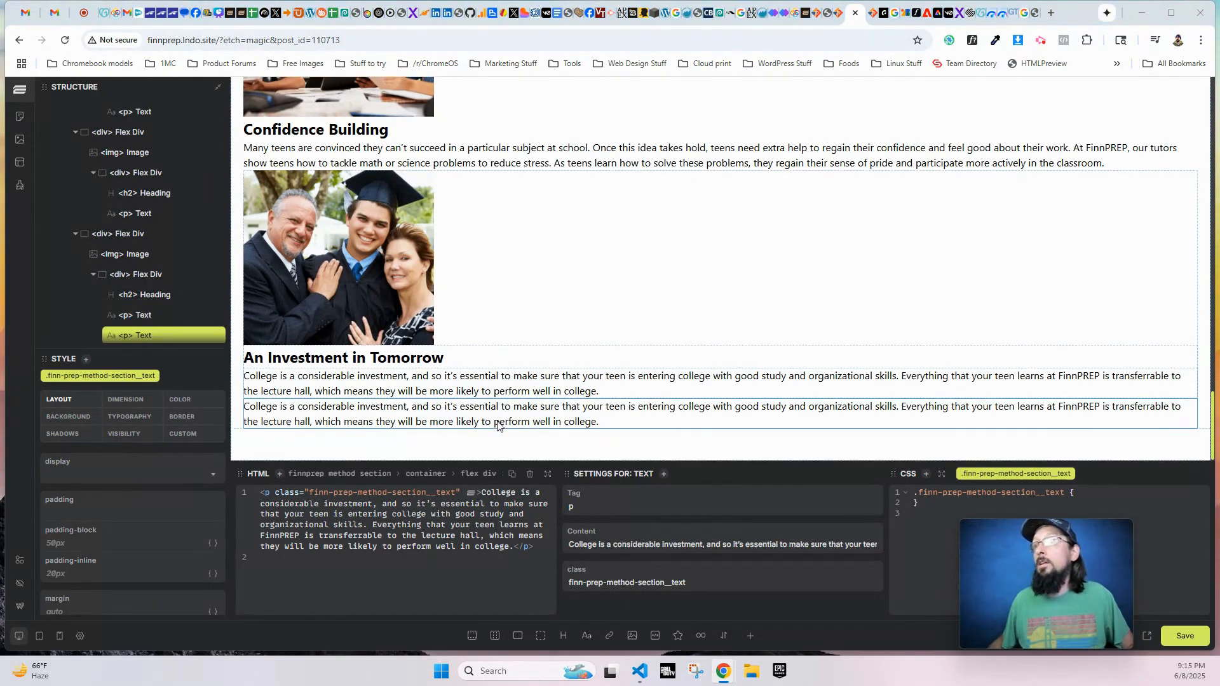
click(614, 545)
key(ctrl+a)
text(FinnPREP tutoring and test prep also set your teen up to score high on Advanced Placement exams and the ACT, which could mean significant scholarship money. We have helped hundreds of teens receive scholarships. An investment in your teen’s academic success could save you money—a lot of it.)
- In the first row's outer Flex Div class, add a "screen and (min-width: 1200px)" media query with a nested & rule setting flex-direction: row
scroll(630, 362, up, 15)
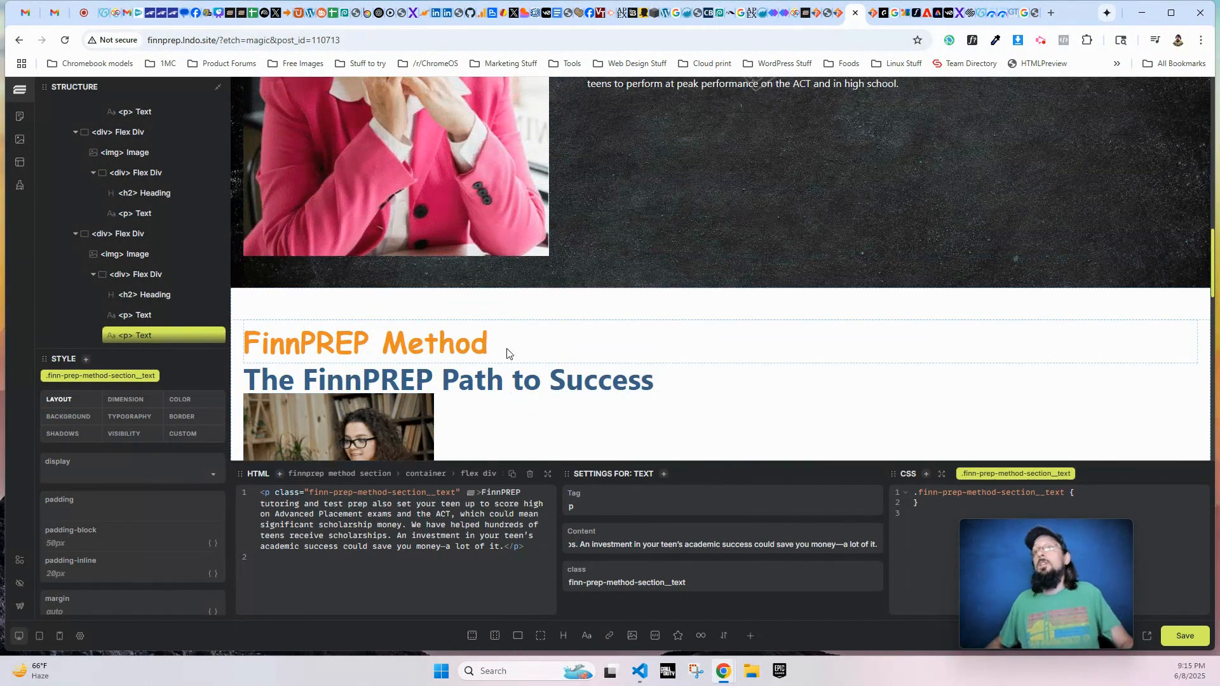
scroll(703, 409, down, 3)
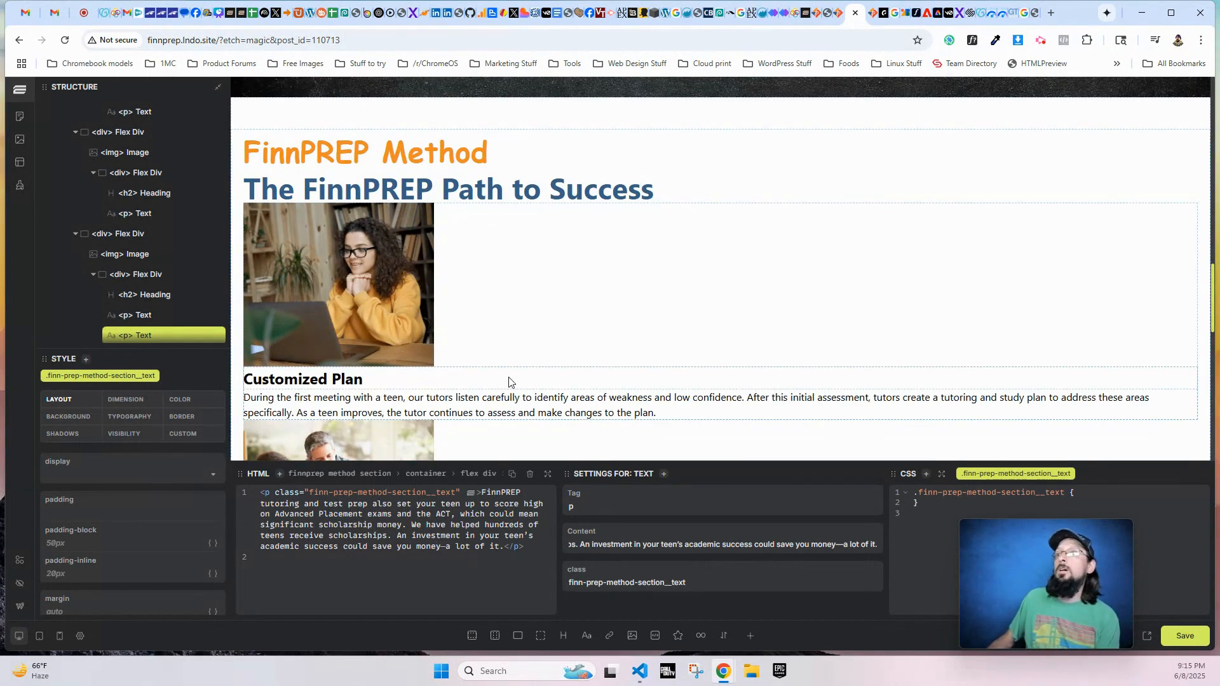
scroll(672, 390, down, 4)
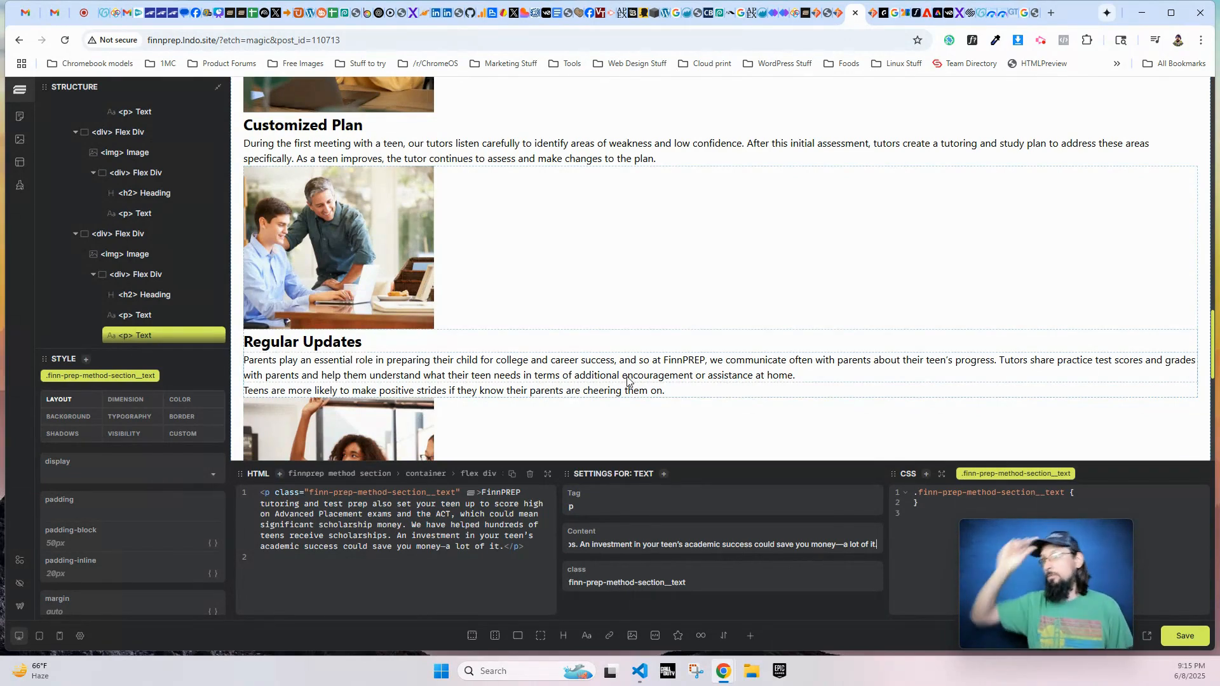
scroll(458, 254, up, 3)
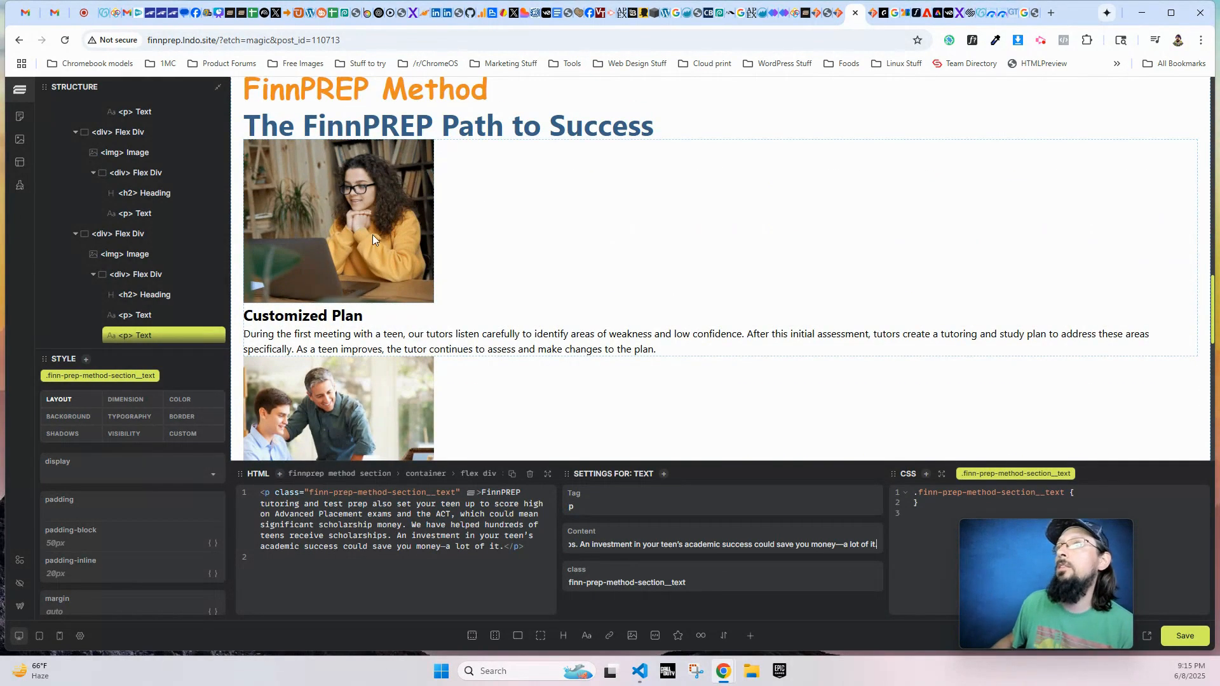
click(416, 196)
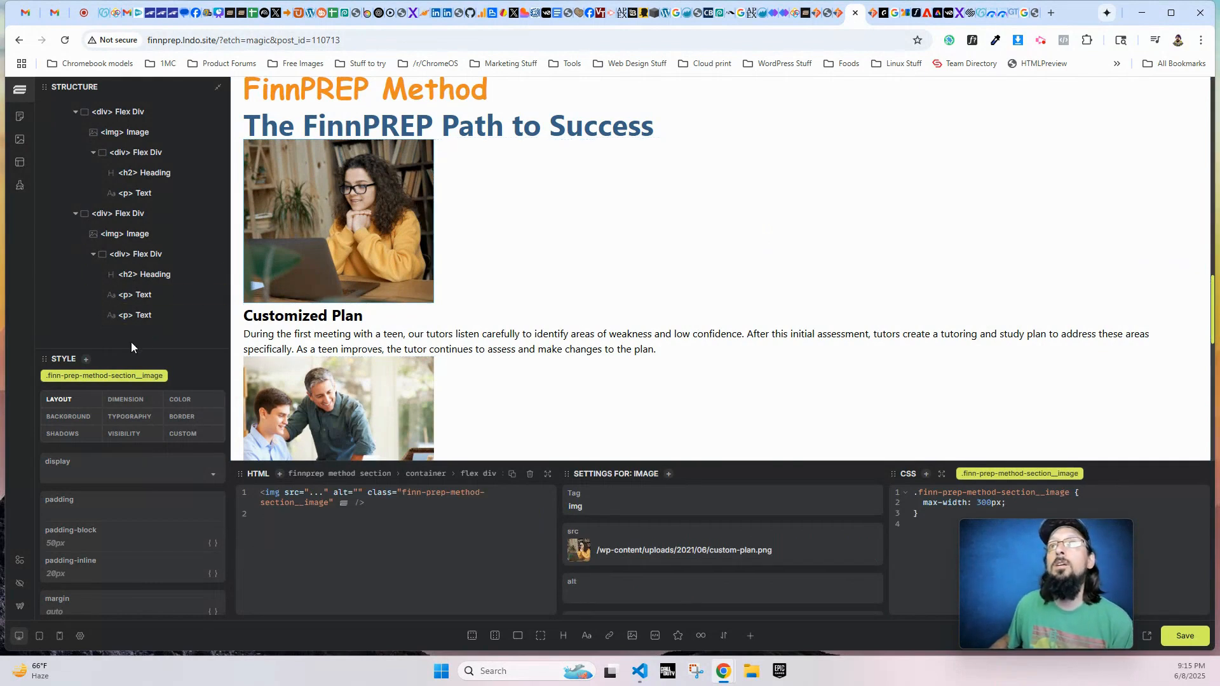
scroll(133, 312, up, 2)
click(126, 148)
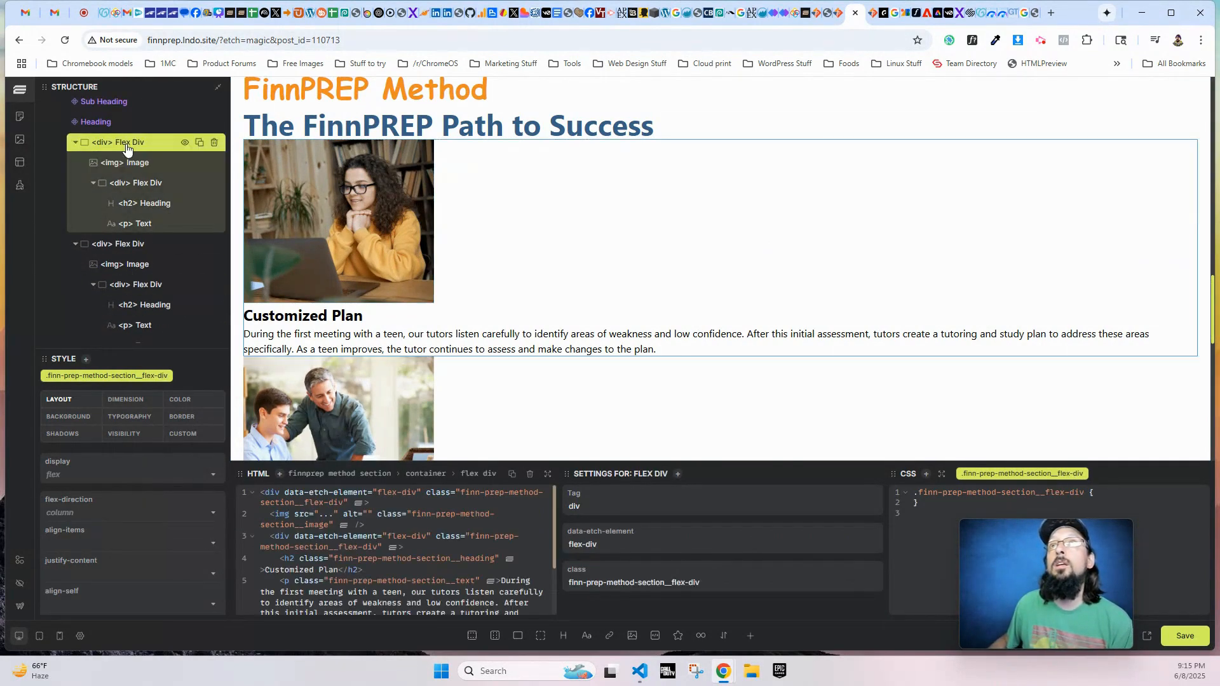
drag(744, 577, 720, 589)
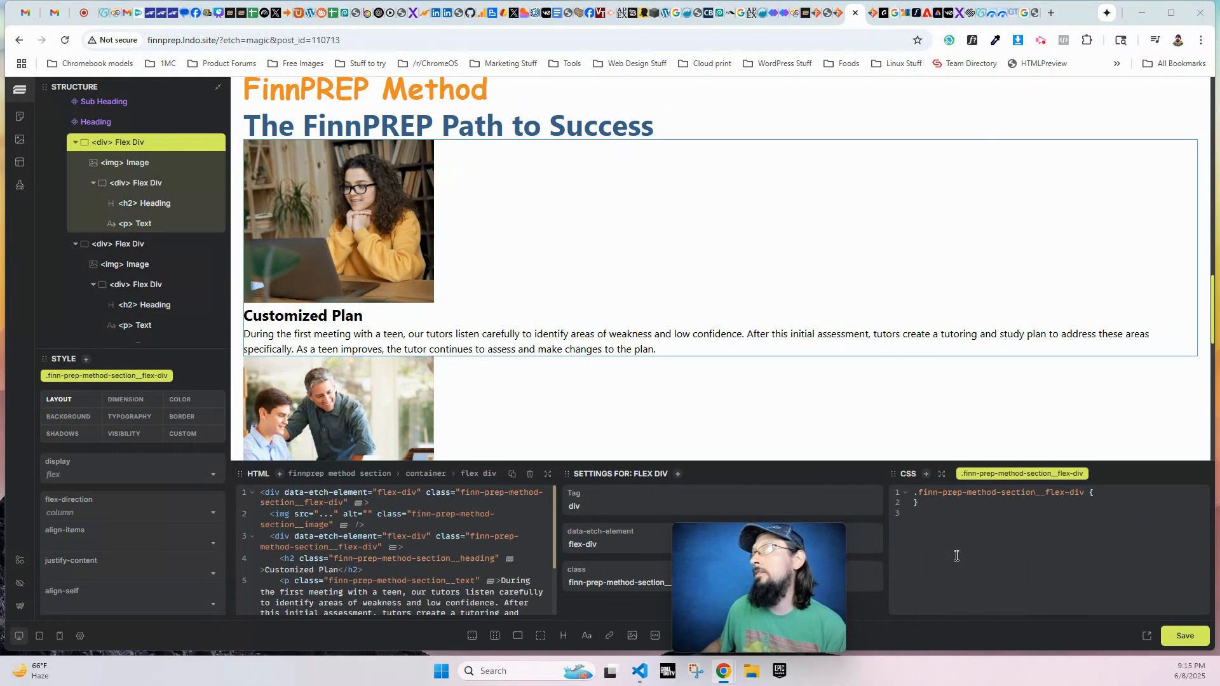
click(1118, 498)
key(Return)
key(Return)
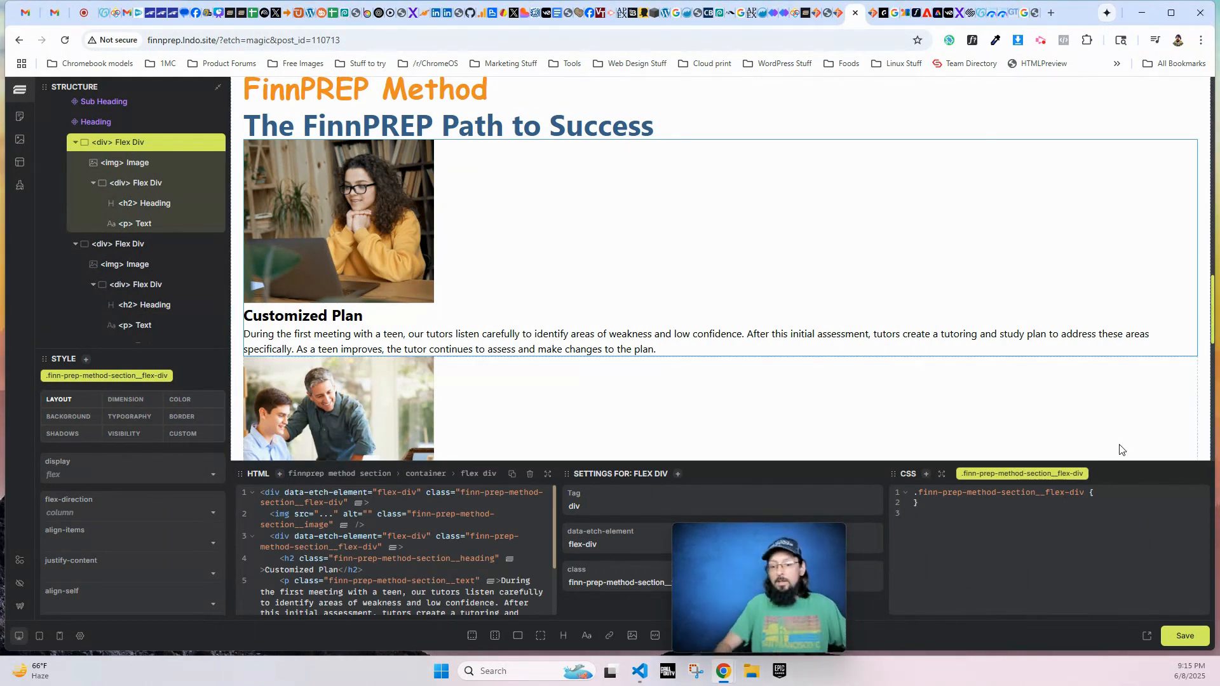
text(@media screen and (min-width:)
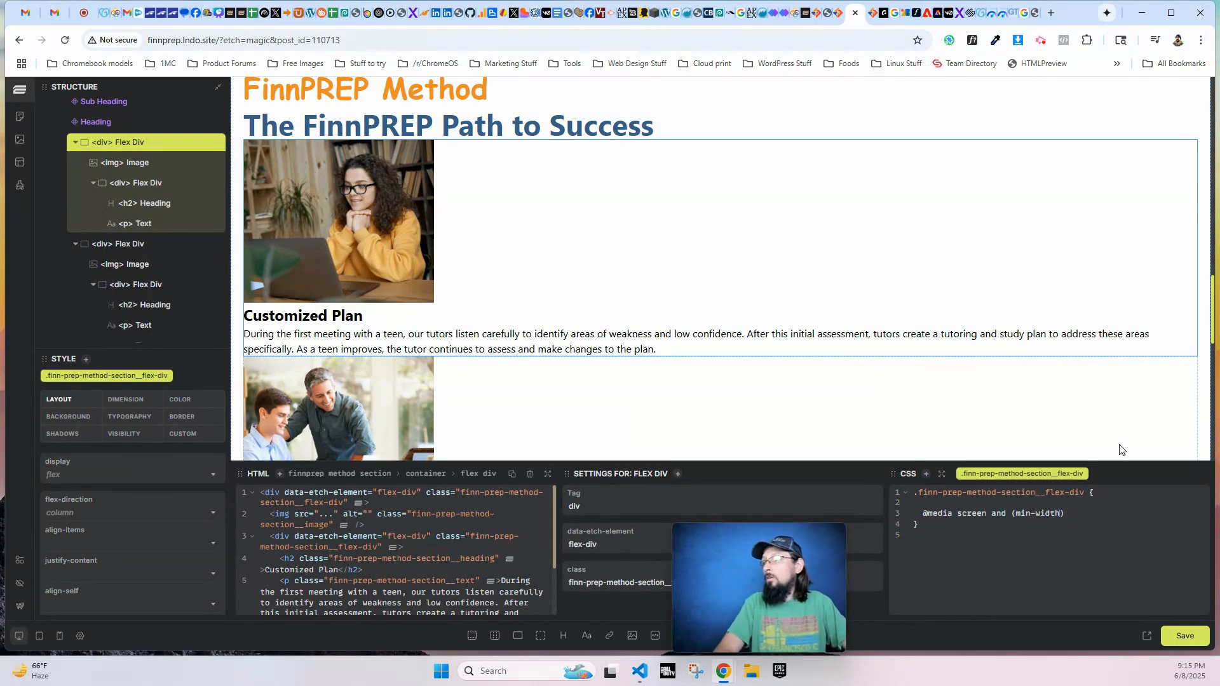
text( 1200px))
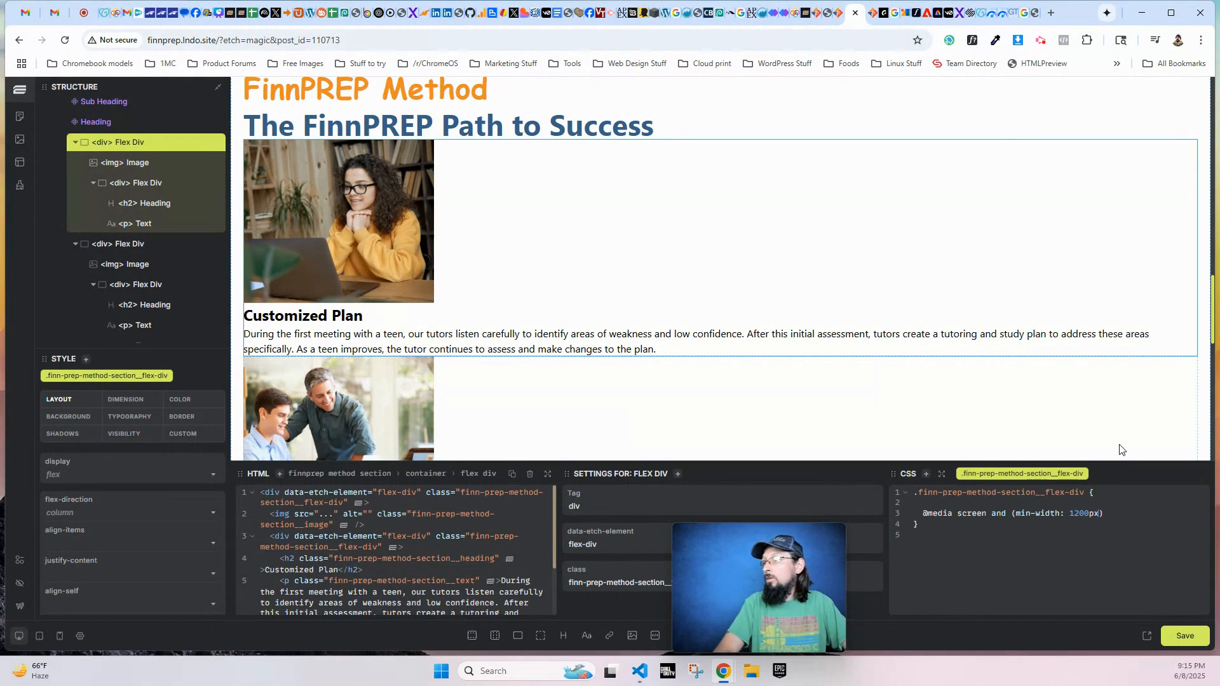
text( {)
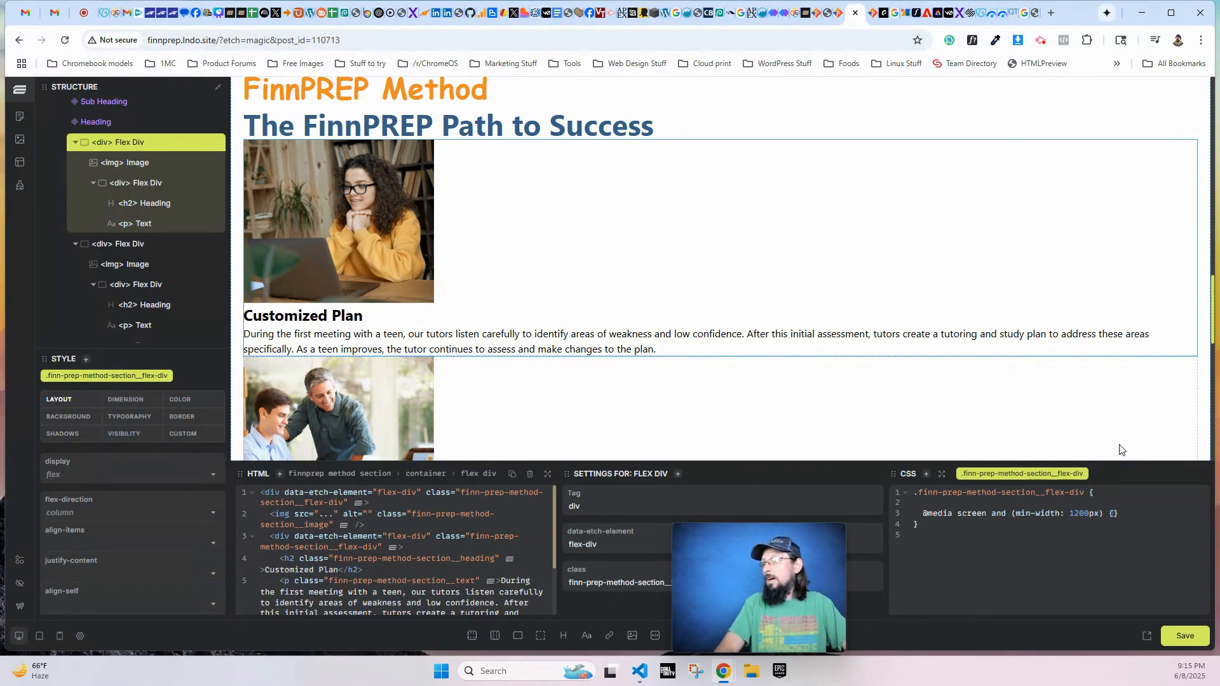
key(Return)
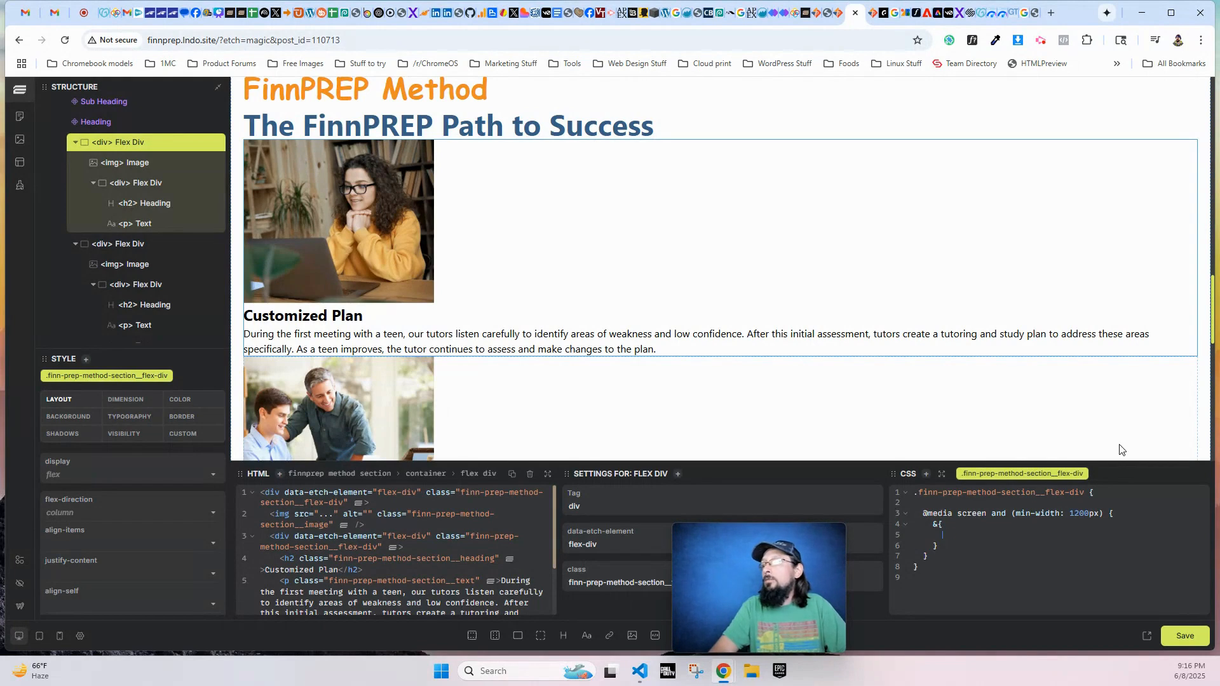
text(flex-direction: row;)
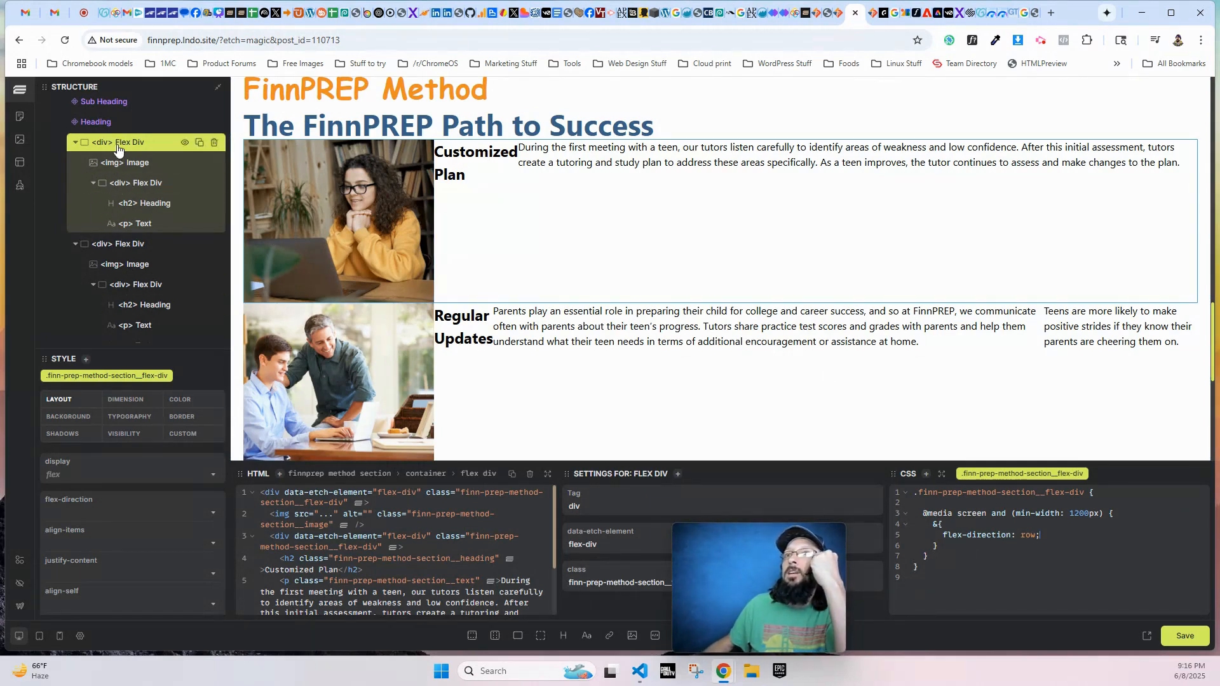
- Change the class of the Customized Plan row's inner Flex Div to finn-prep-method-section__flex-div-inner in the HTML
click(135, 184)
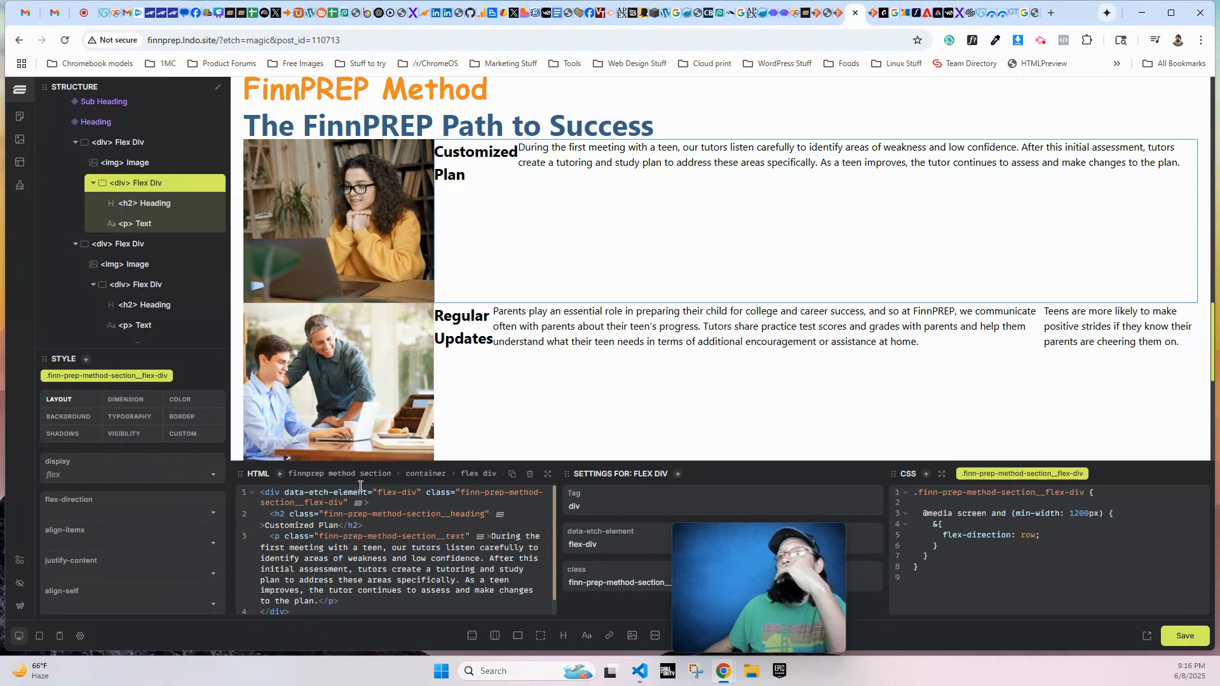
click(346, 502)
text(-)
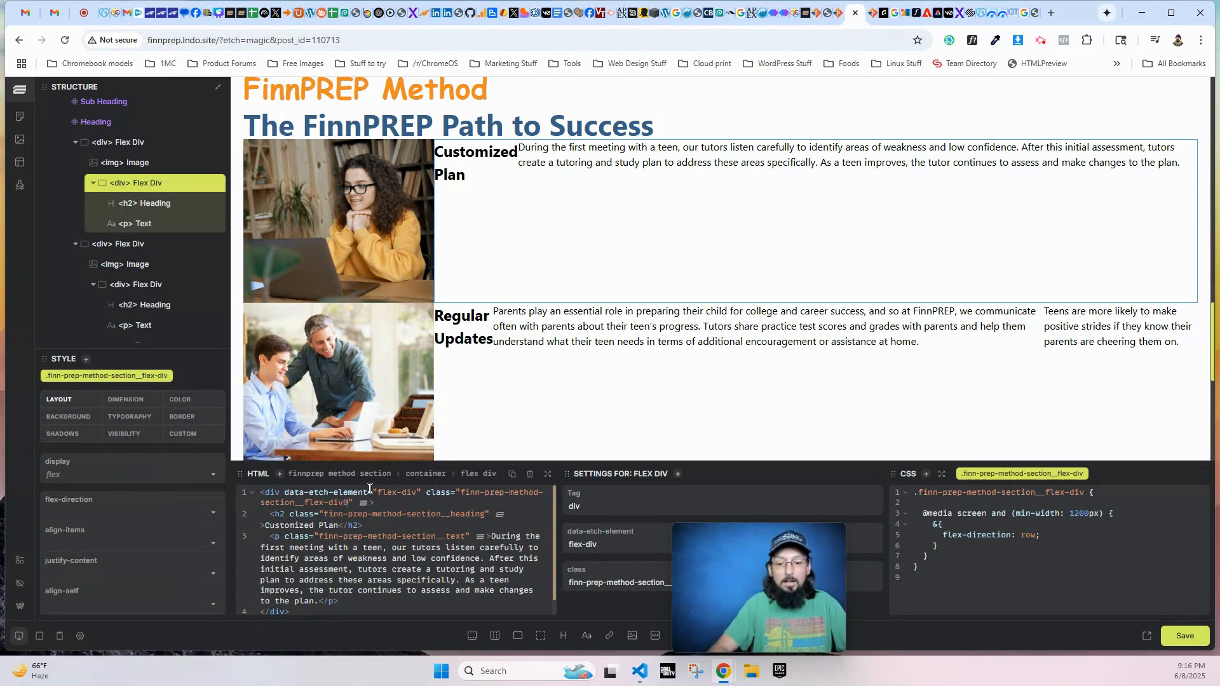
text(inner)
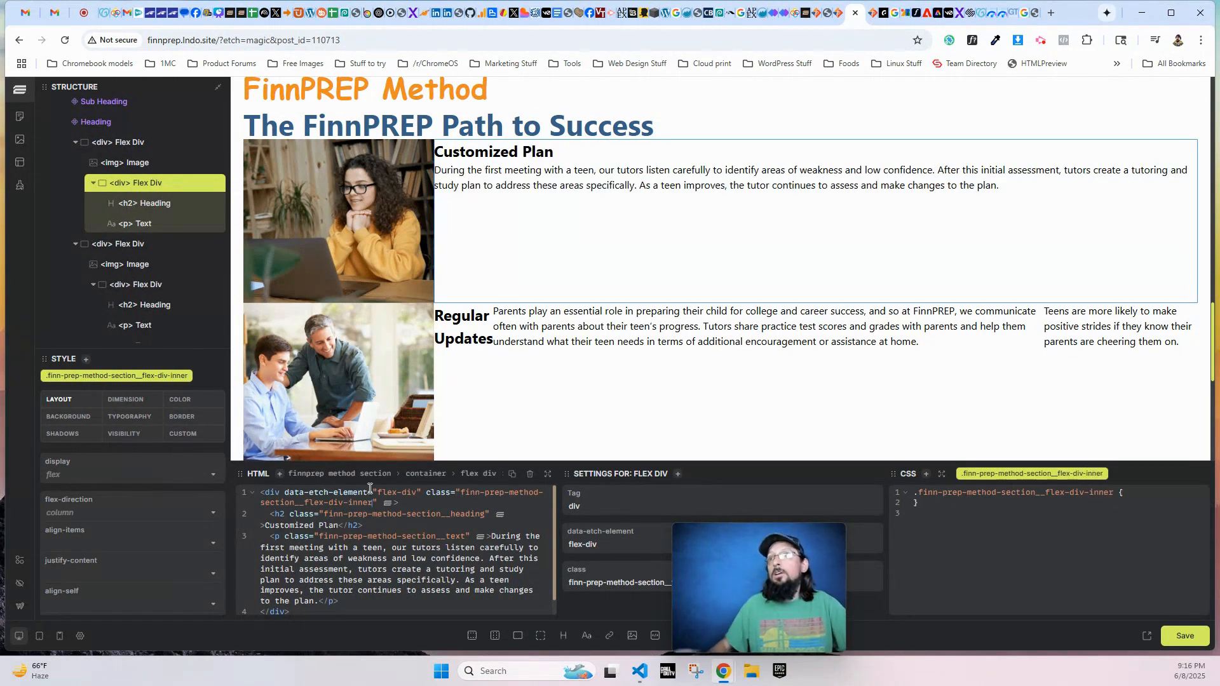
- Change the class of the Regular Updates row's inner Flex Div to finn-prep-method-section__flex-div-inner
scroll(93, 327, down, 2)
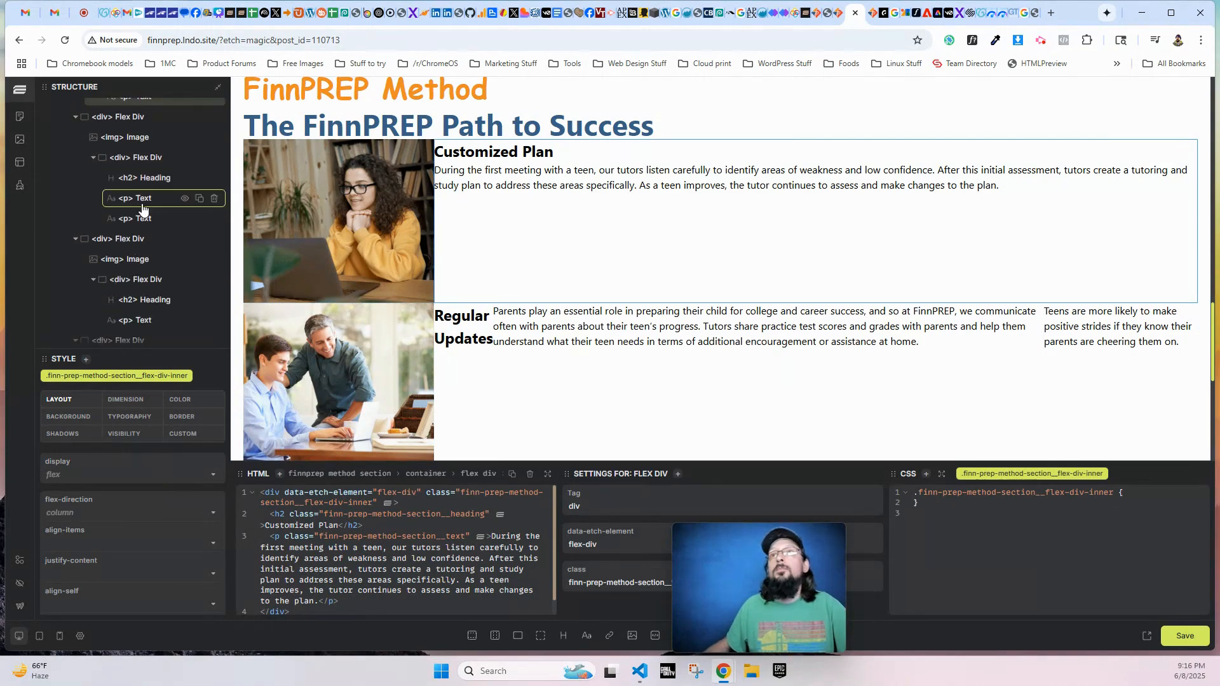
click(141, 162)
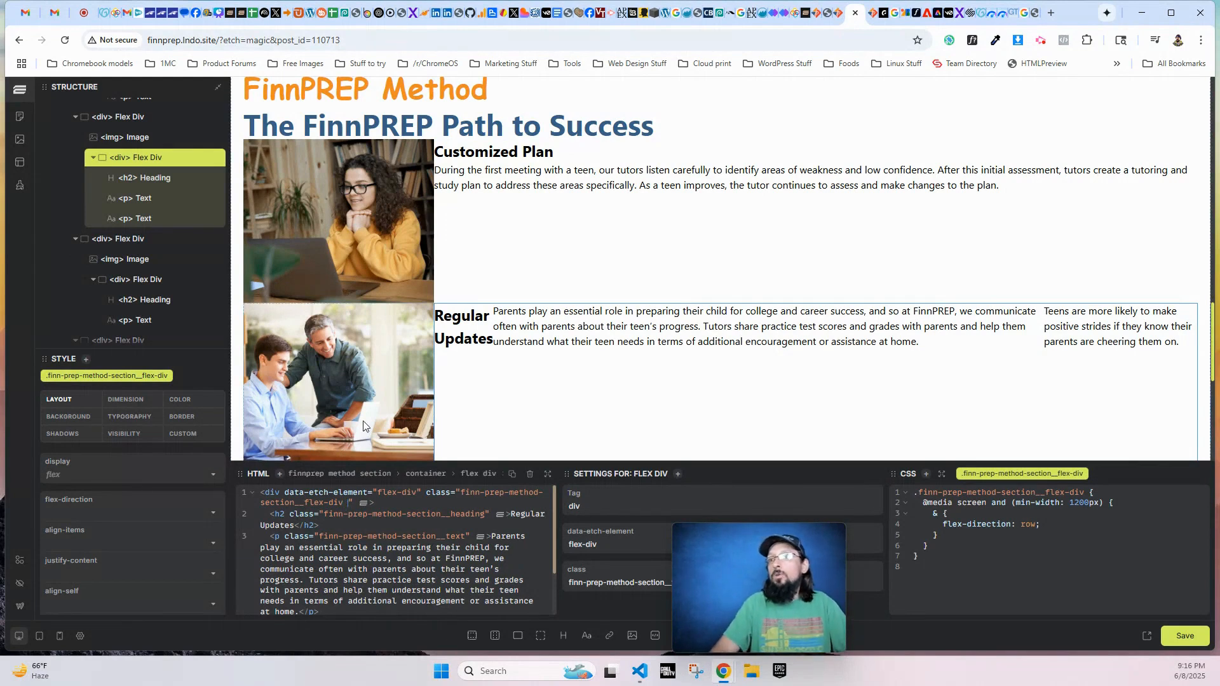
key(BackSpace)
text(-inner)
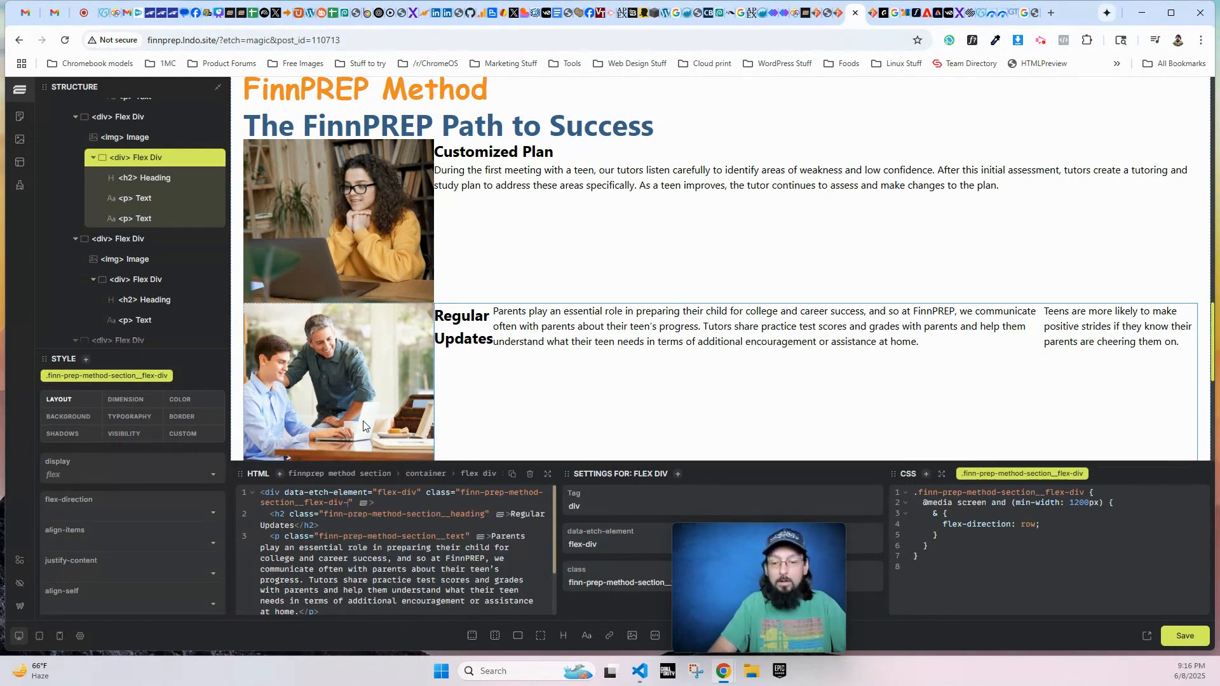
- Change the class of the Confidence Building row's inner Flex Div to finn-prep-method-section__flex-div-inner
scroll(491, 292, down, 2)
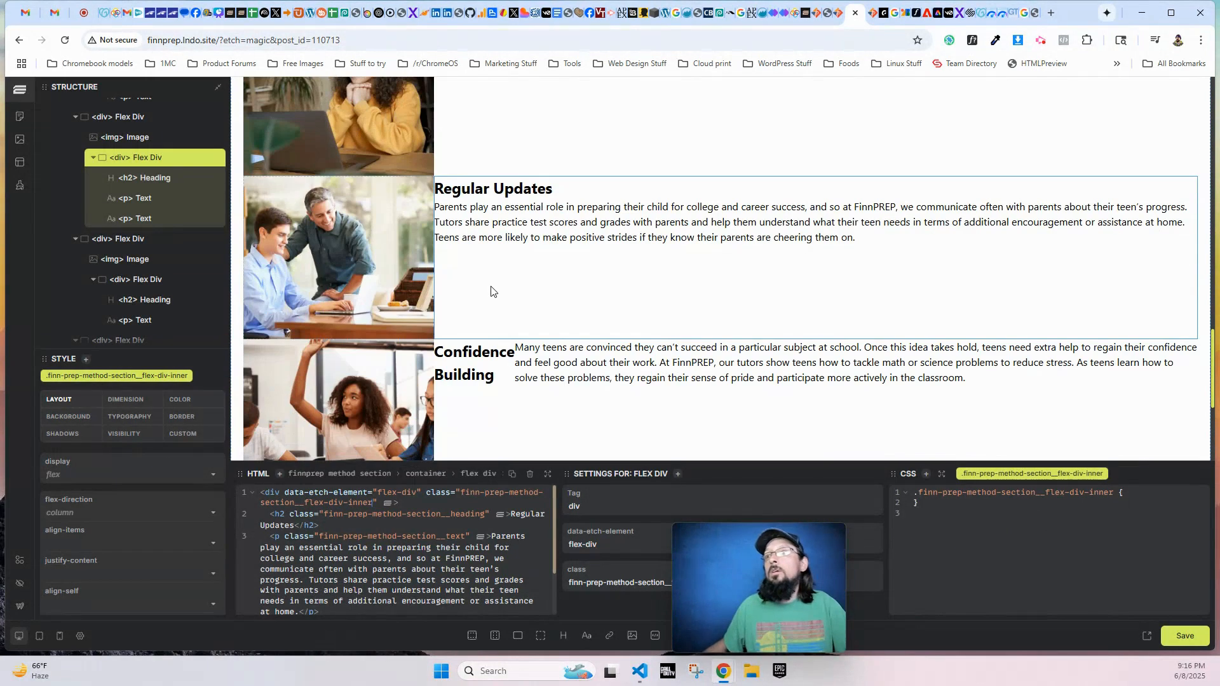
scroll(130, 284, down, 1)
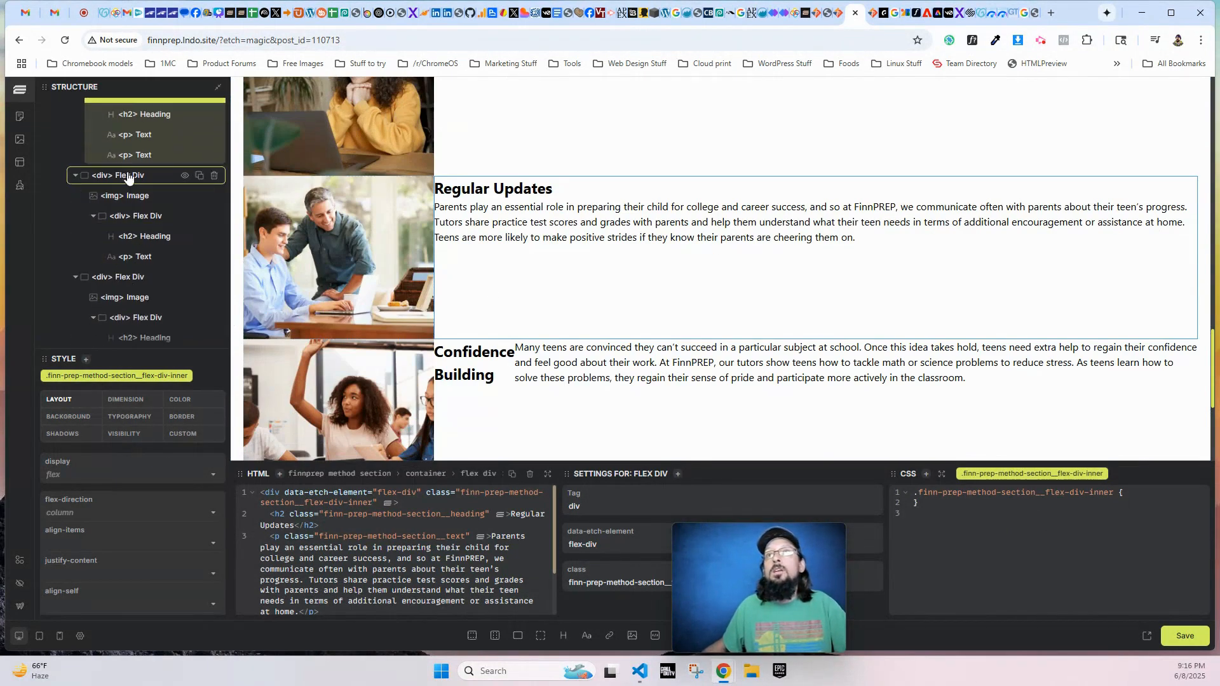
click(144, 218)
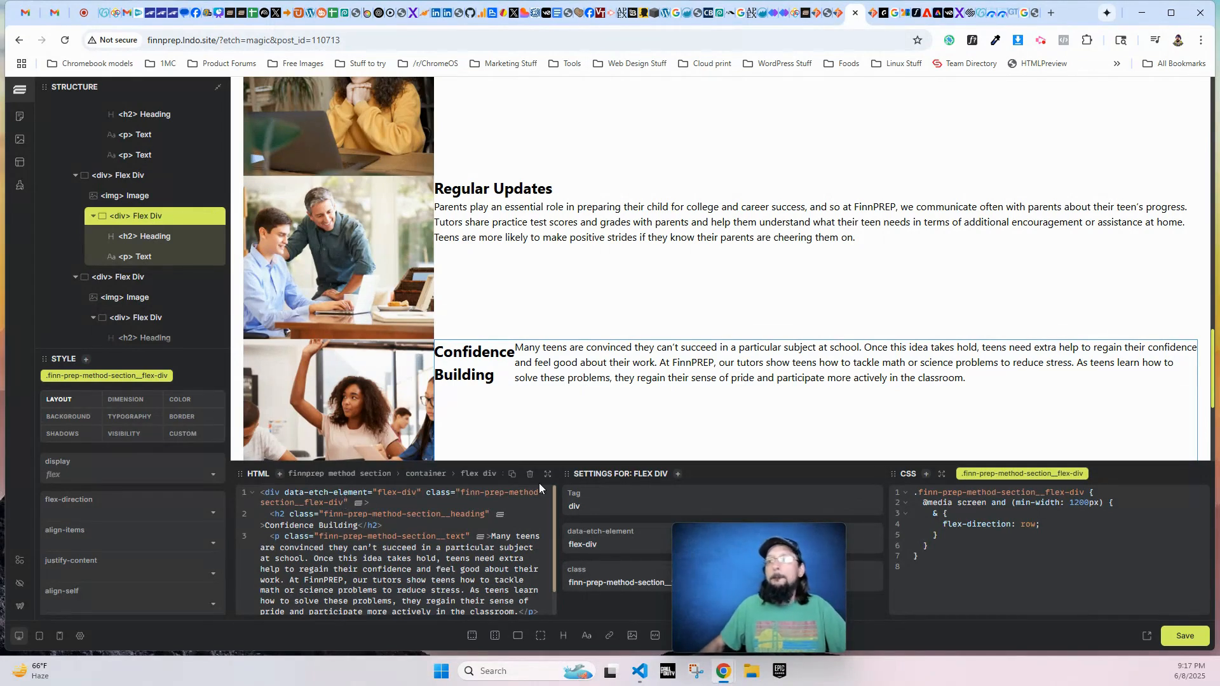
text(-inner)
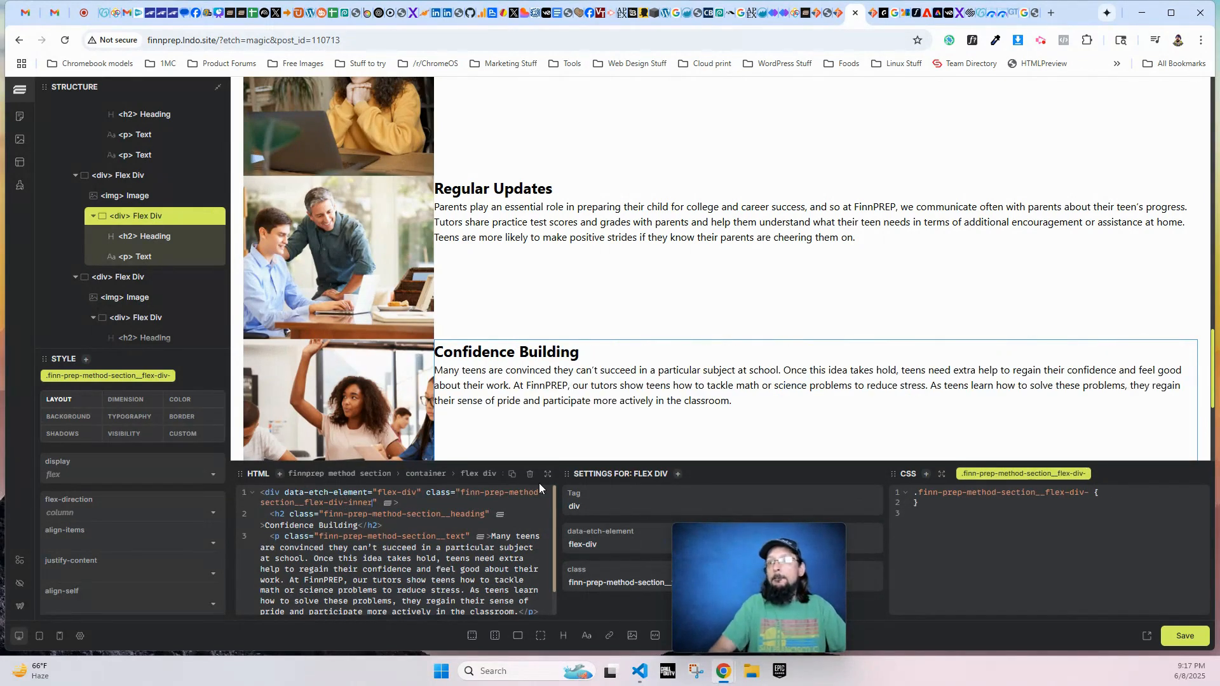
- Change the class of the An Investment in Tomorrow row's inner Flex Div to finn-prep-method-section__flex-div-inner
scroll(639, 432, down, 4)
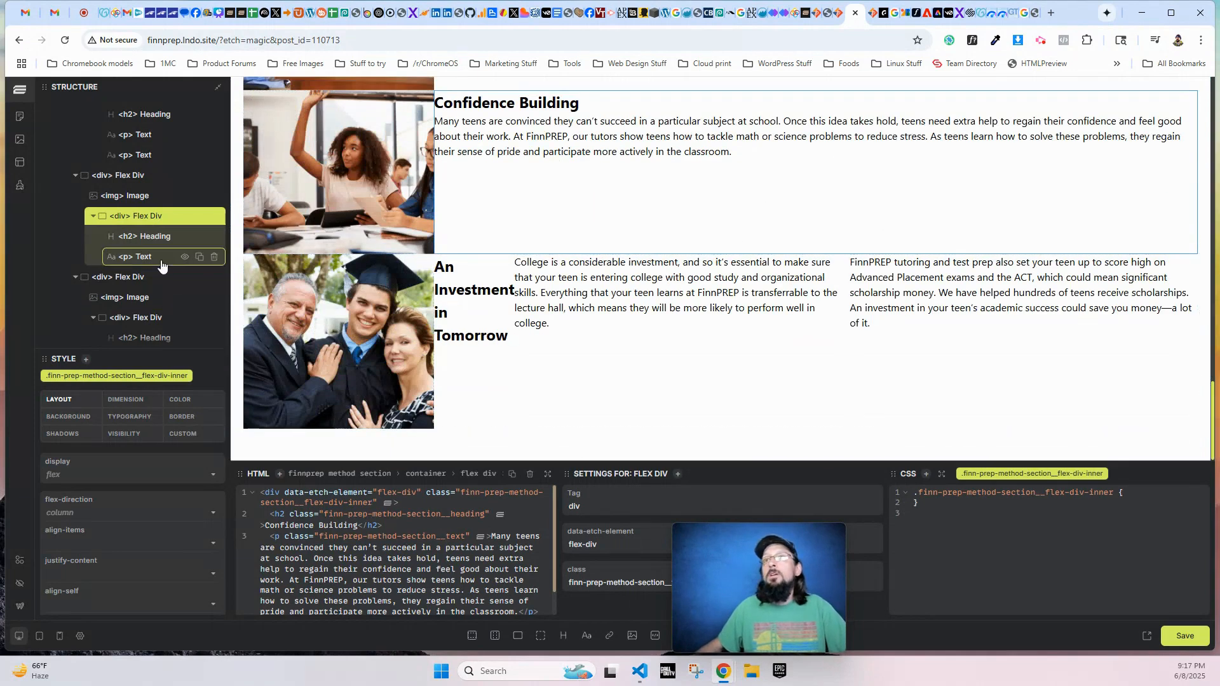
click(136, 315)
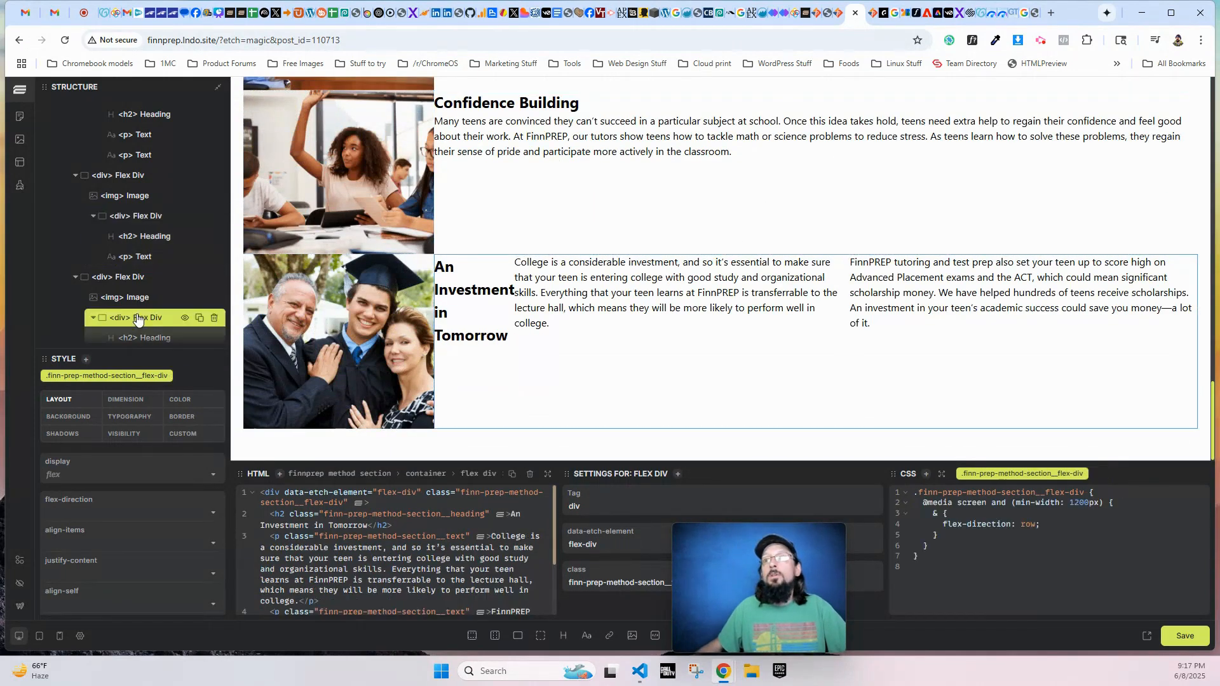
click(345, 502)
text(-inner)
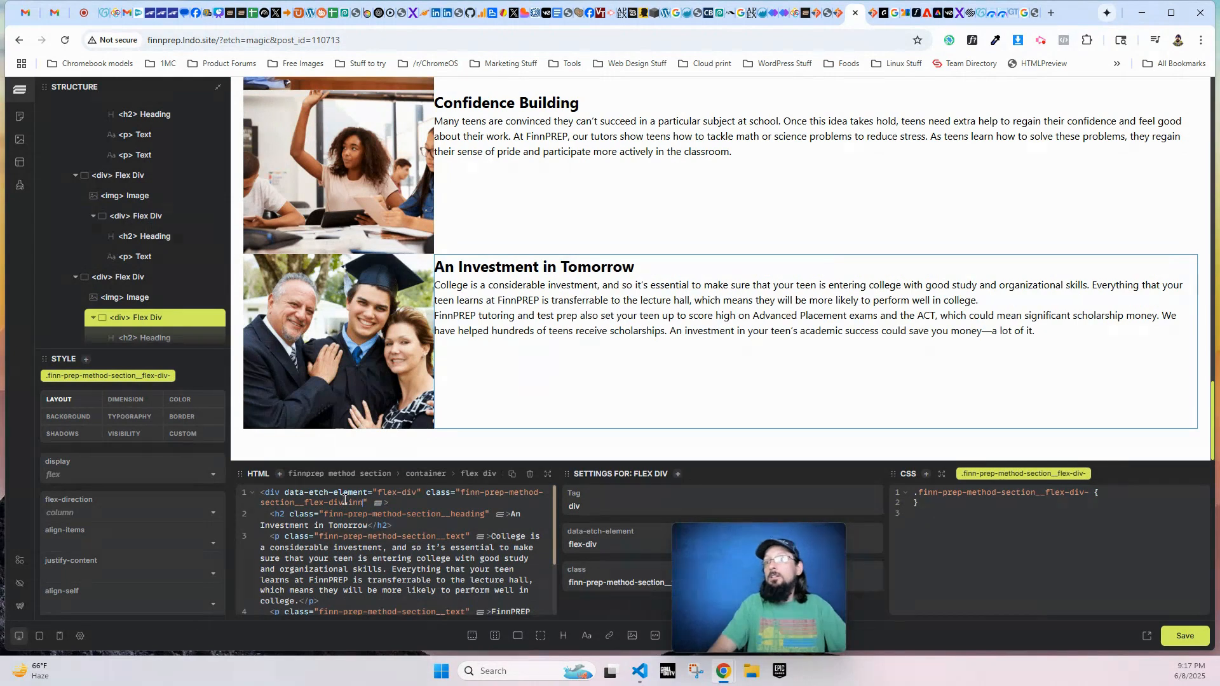
- Add a 40px gap to the finn-prep-method-section__flex-div rule inside its 1200px min-width media query
scroll(466, 236, up, 8)
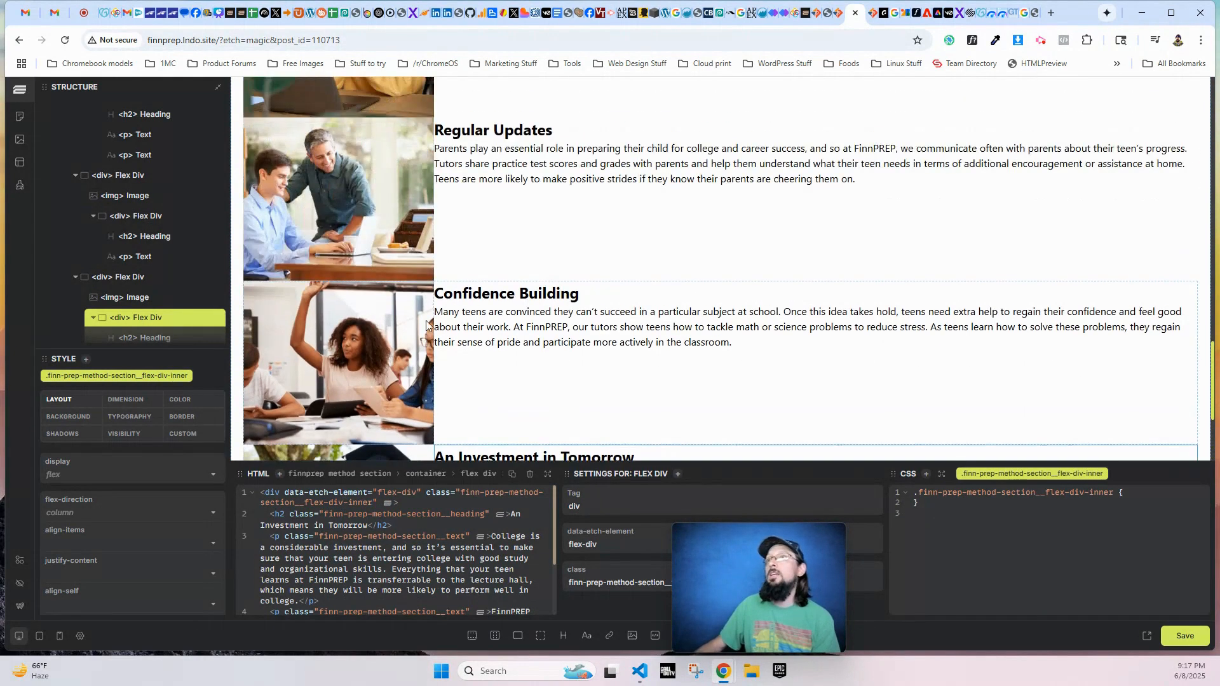
click(126, 278)
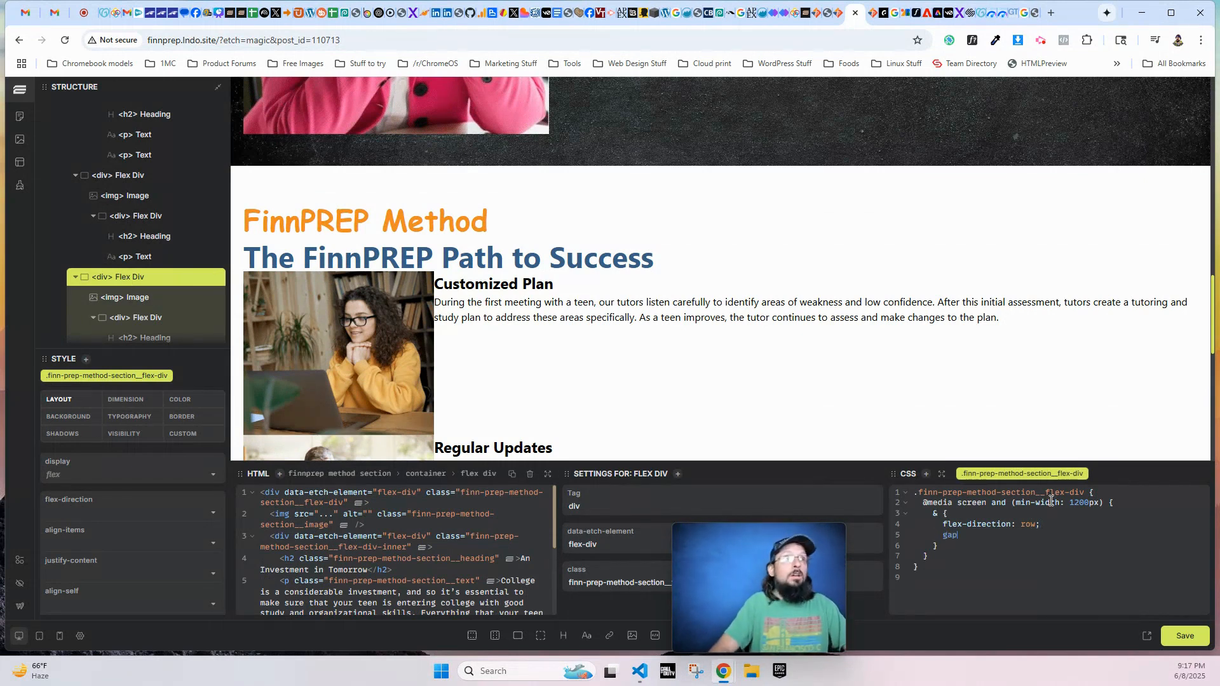
text(: 40)
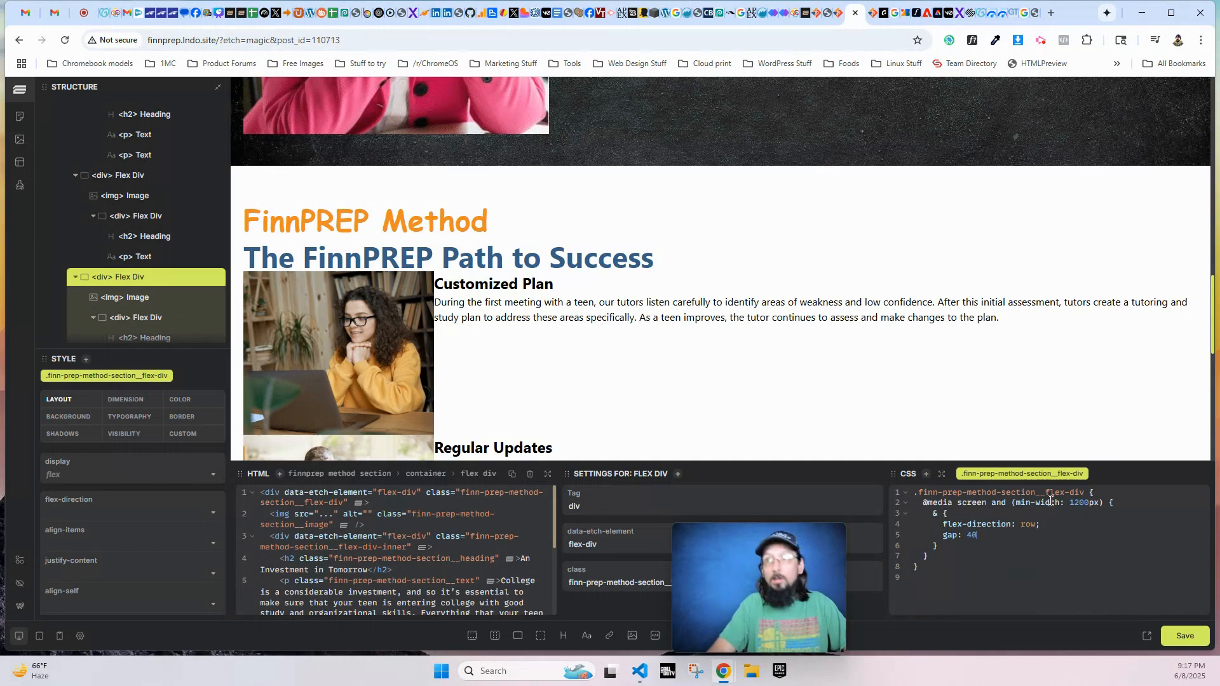
text(px;)
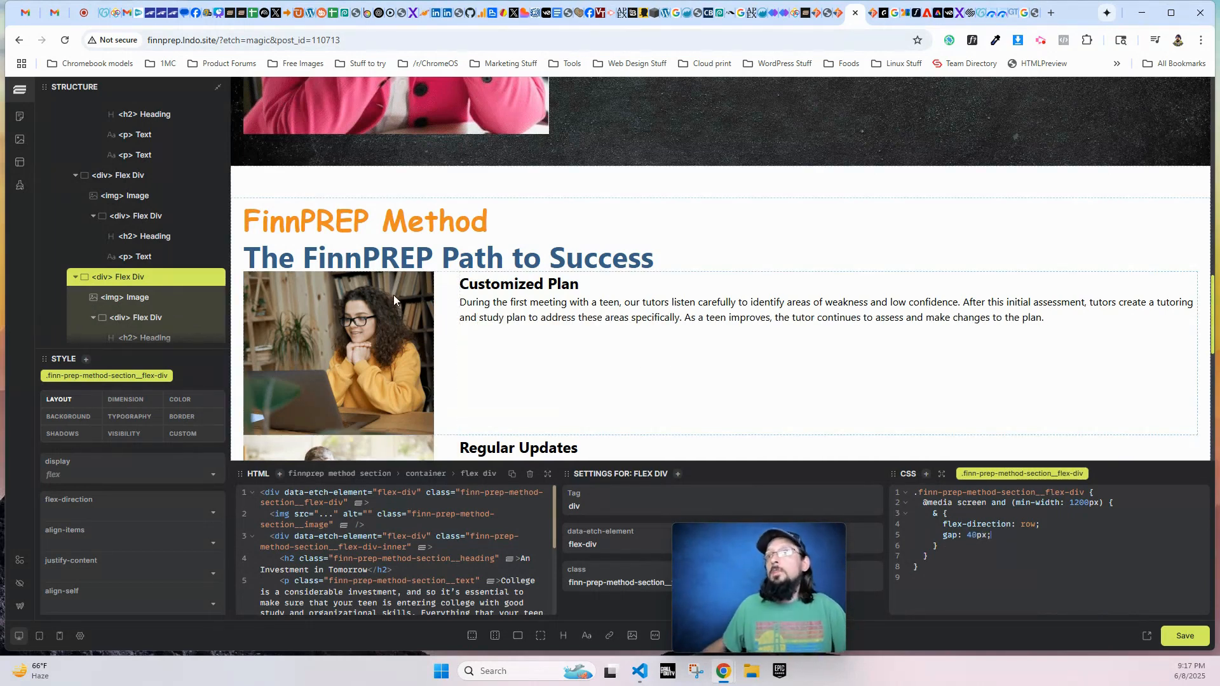
- Add the class first to the Customized Plan row's outer Flex Div in the HTML
scroll(111, 241, up, 2)
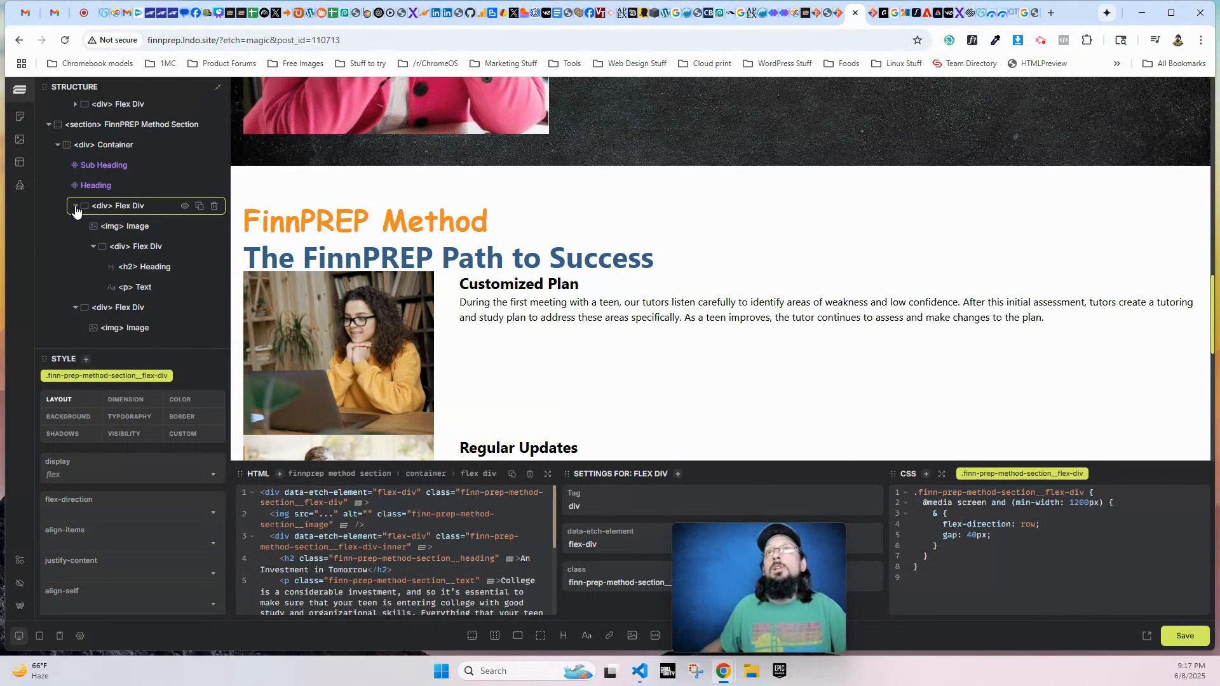
click(130, 210)
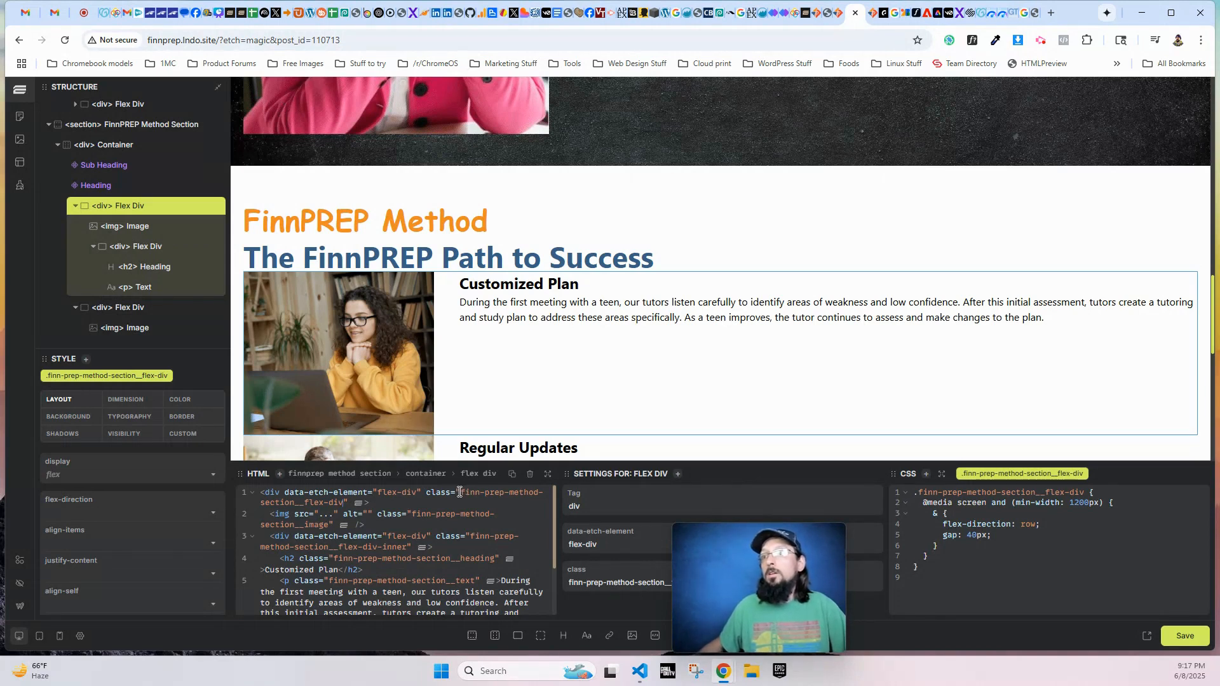
text(first)
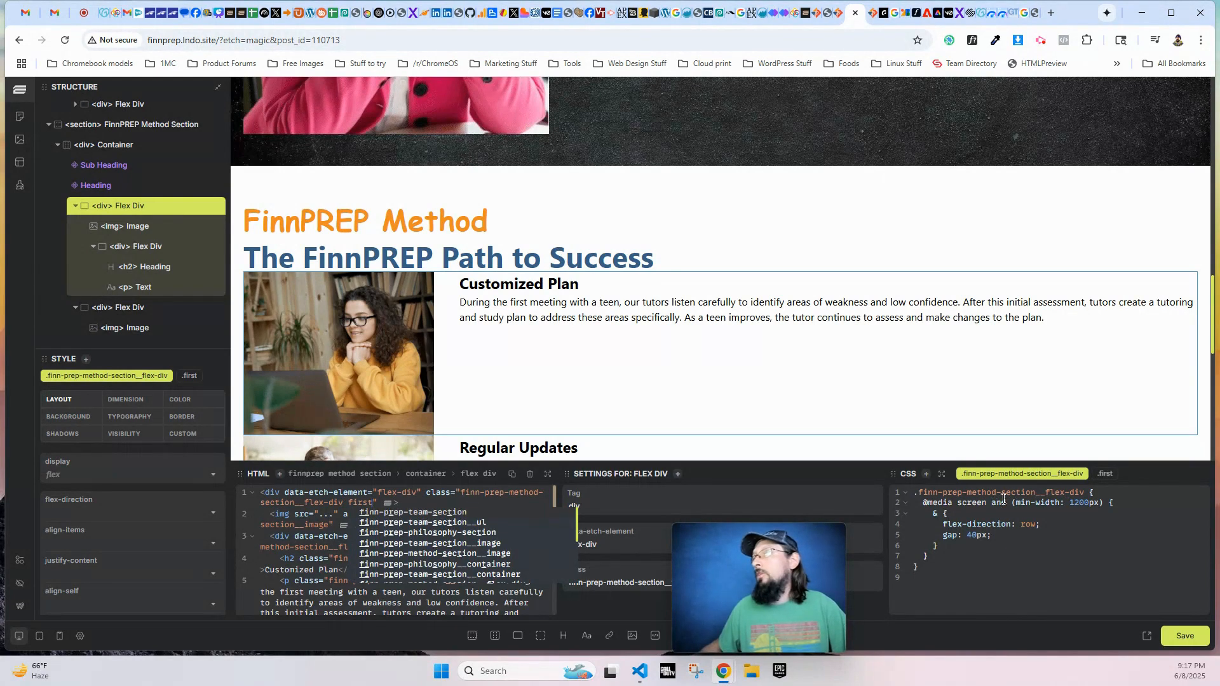
- Nest an &.first rule with a 50px top margin in the finn-prep-method-section__flex-div CSS and save the page
click(1023, 493)
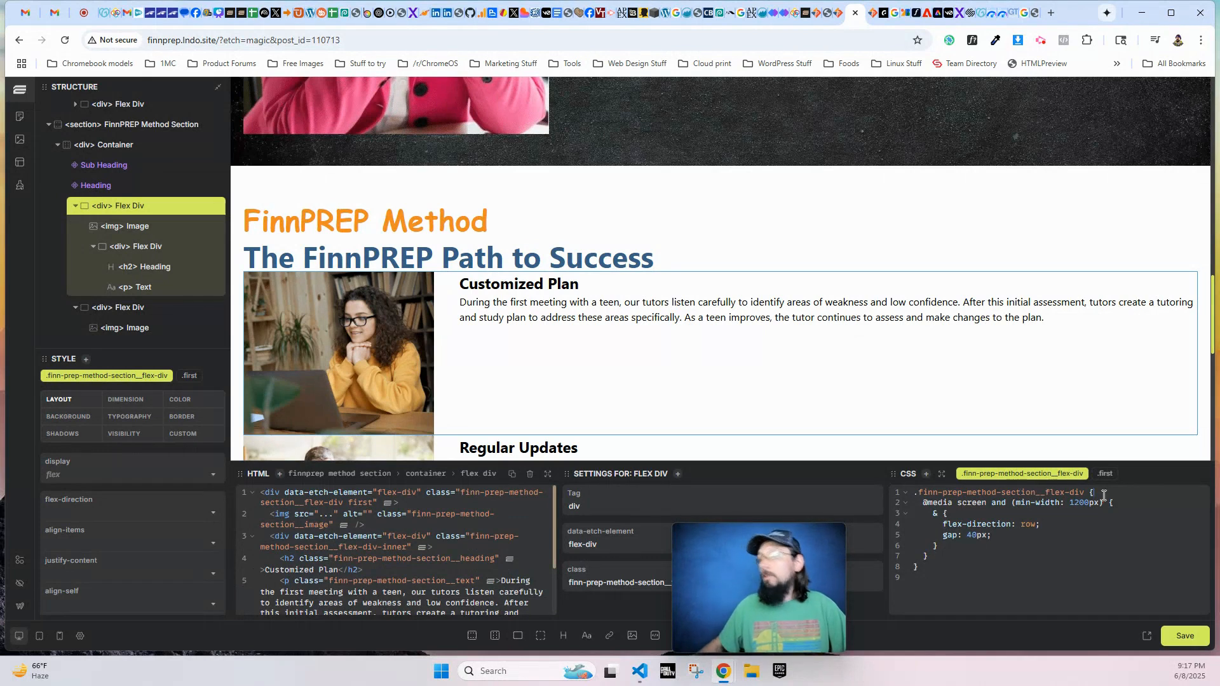
key(Return)
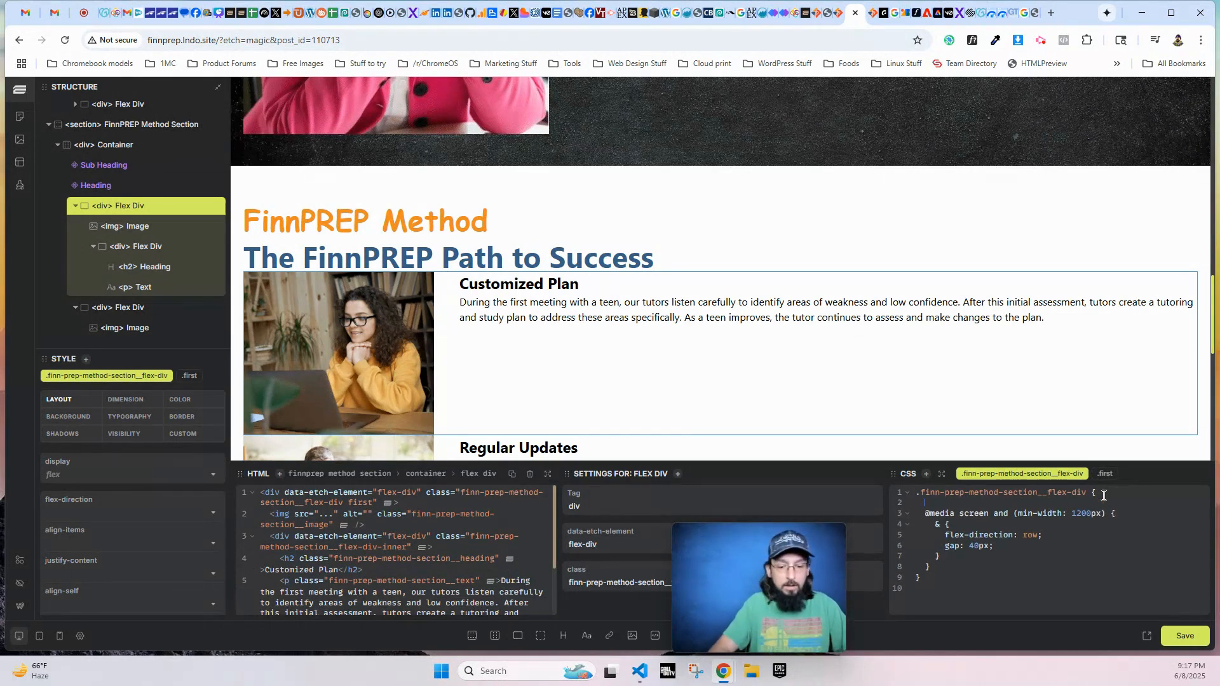
text(&.first)
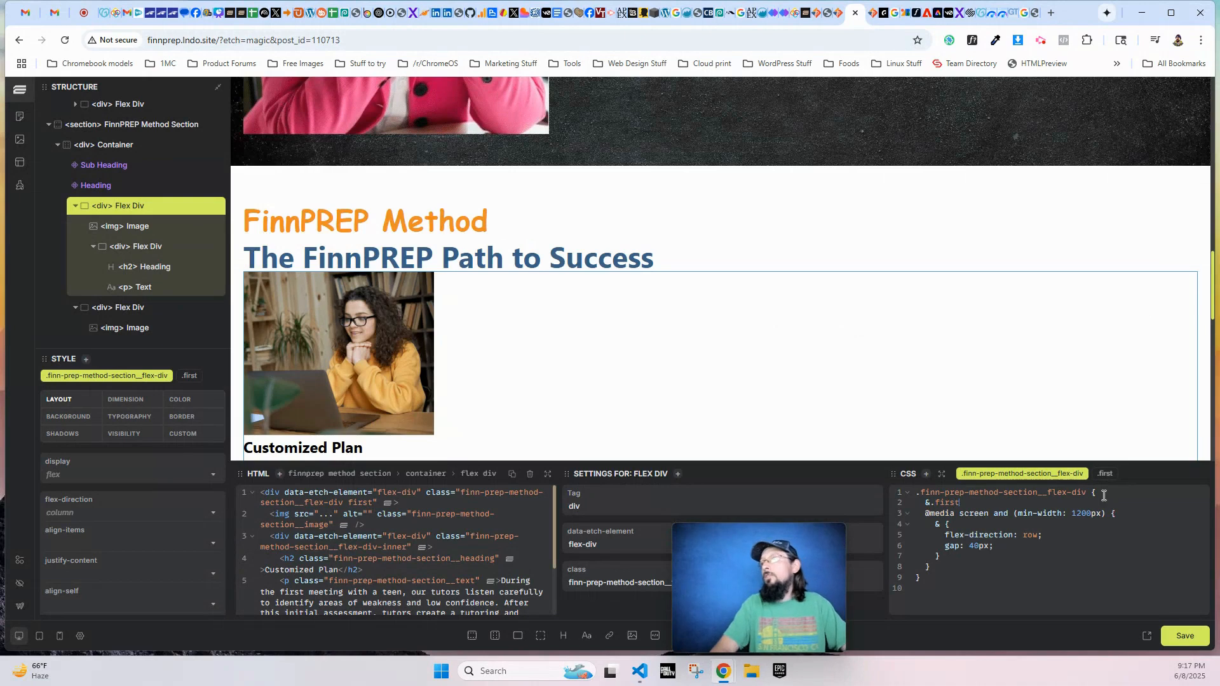
text( {)
key(Return)
text(margin-top: 20px)
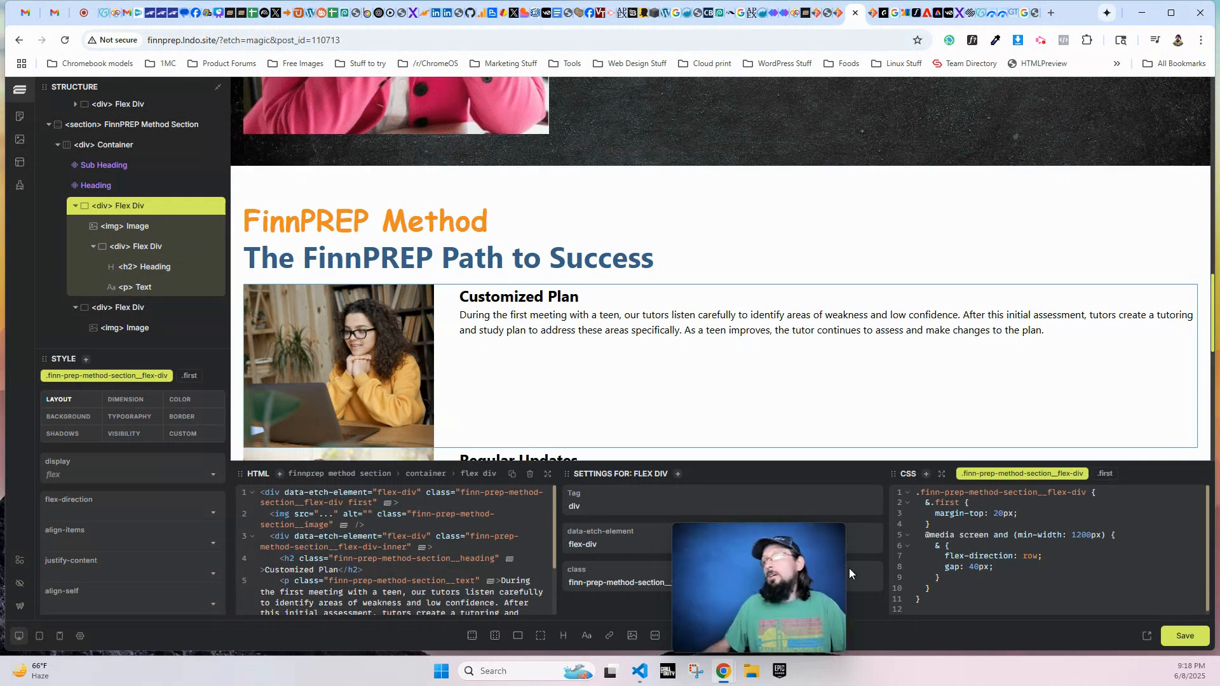
text(5)
key(ctrl+s)
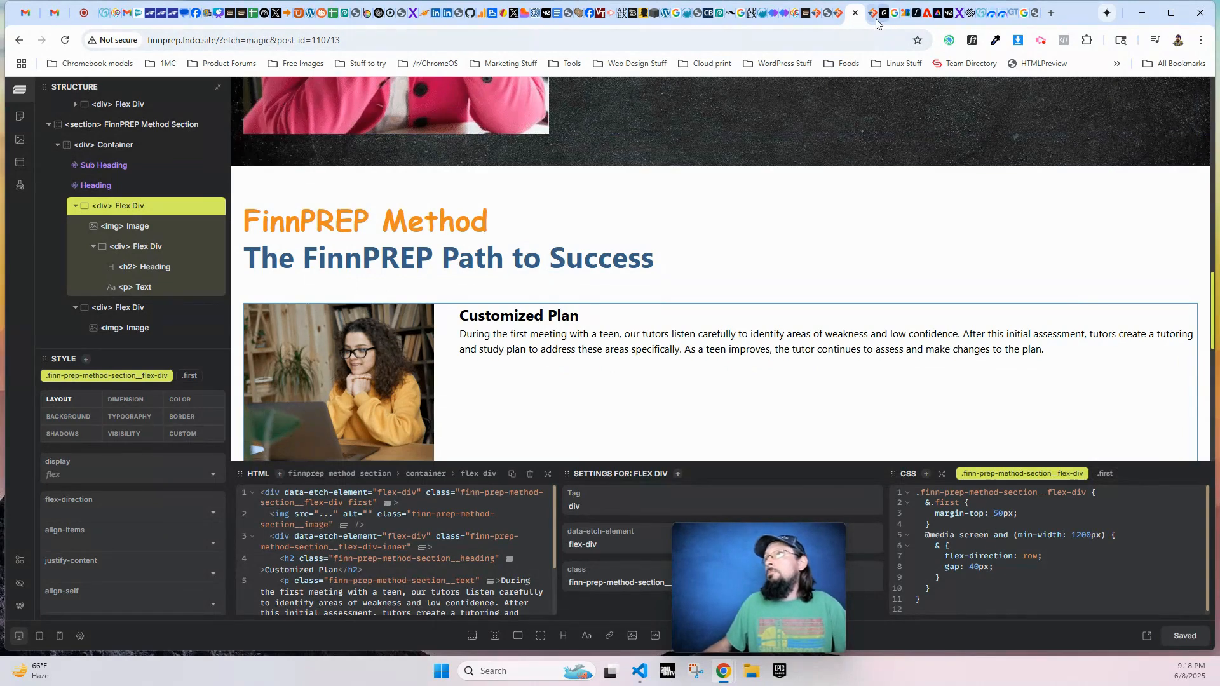
- Check the spacing between the FinnPREP Method rows on the live About Us page
click(876, 17)
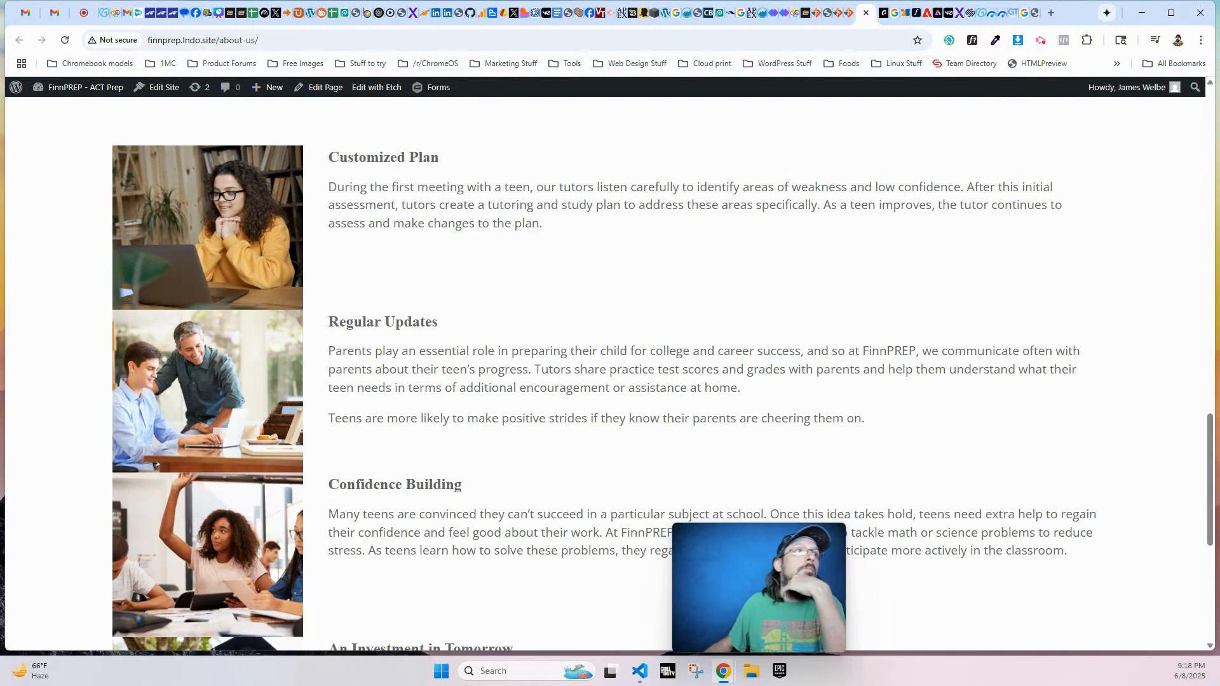
scroll(213, 329, down, 2)
scroll(208, 355, up, 2)
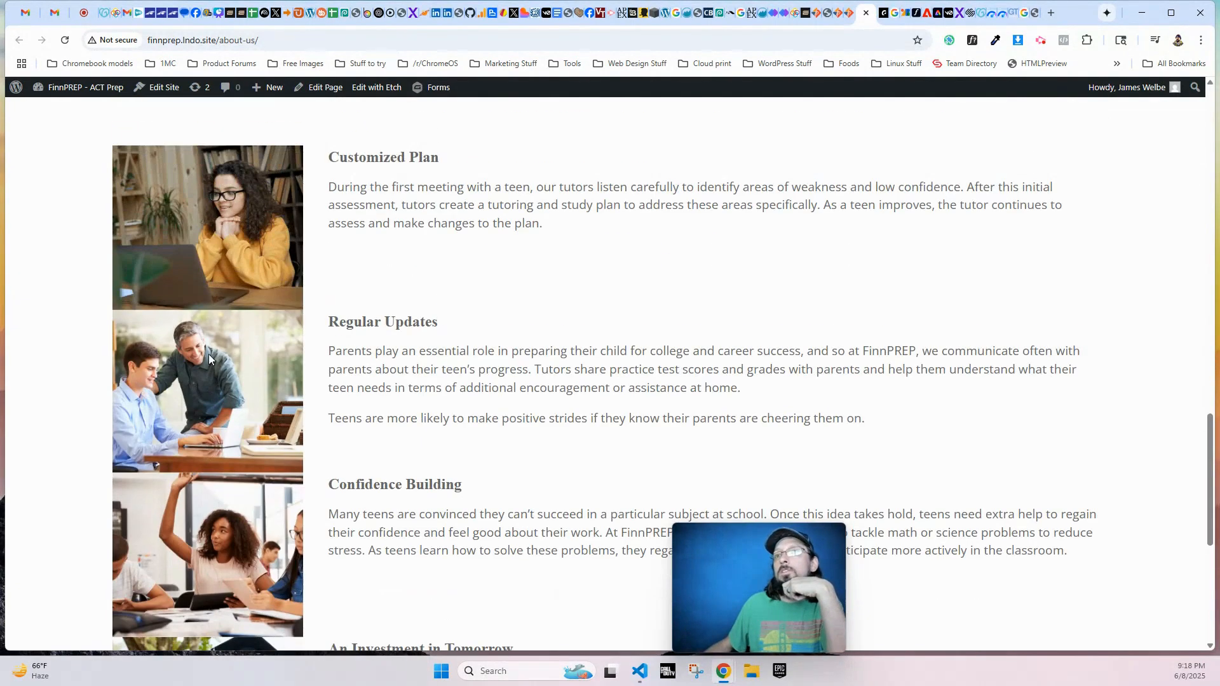
- Back in the Etch editor, give the FinnPREP Method section's finn-prep-method-section__container class a 40px gap
click(851, 14)
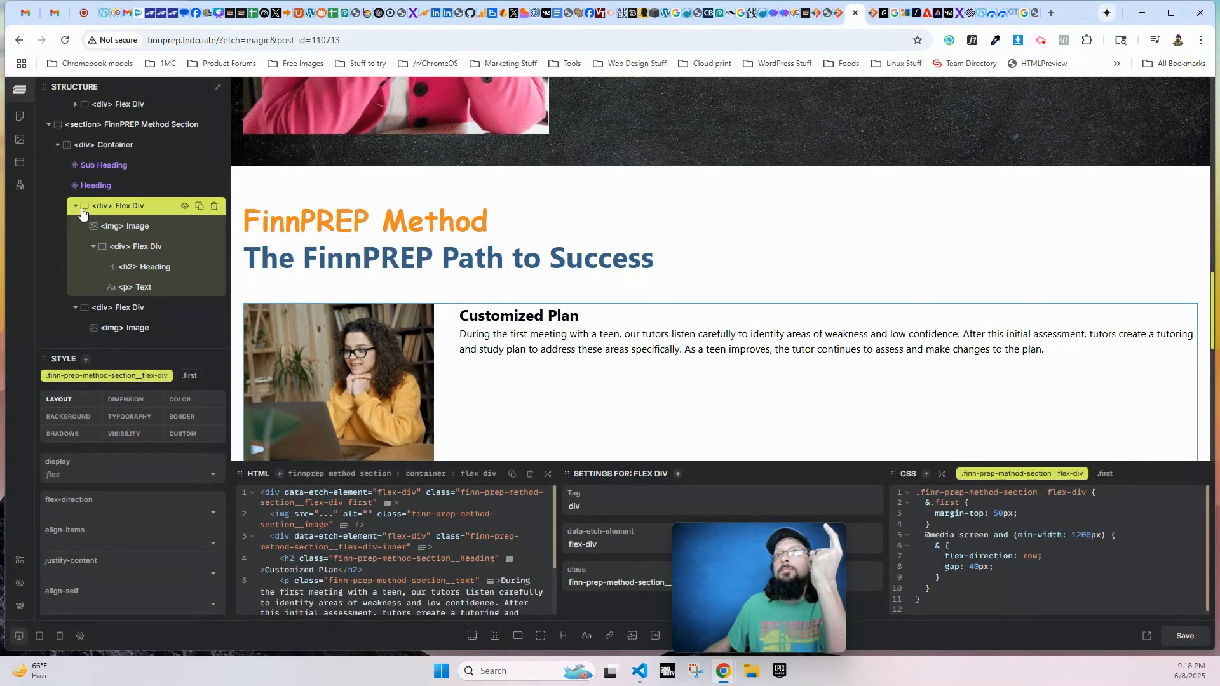
scroll(82, 214, down, 2)
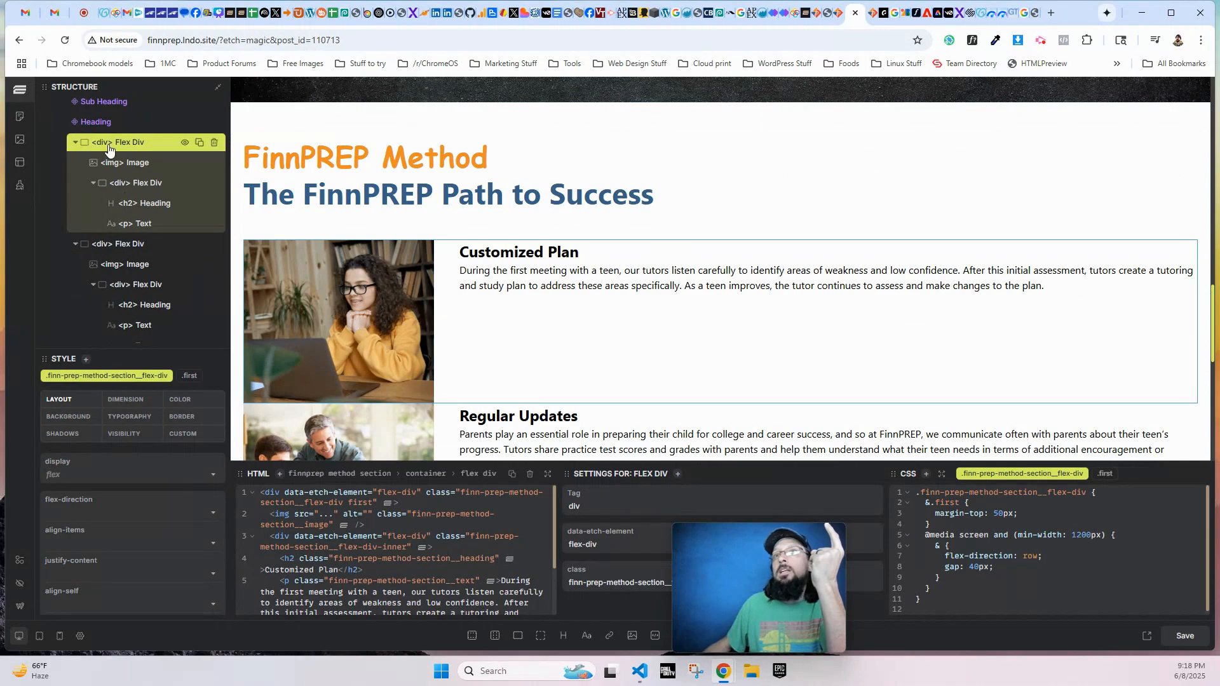
click(121, 246)
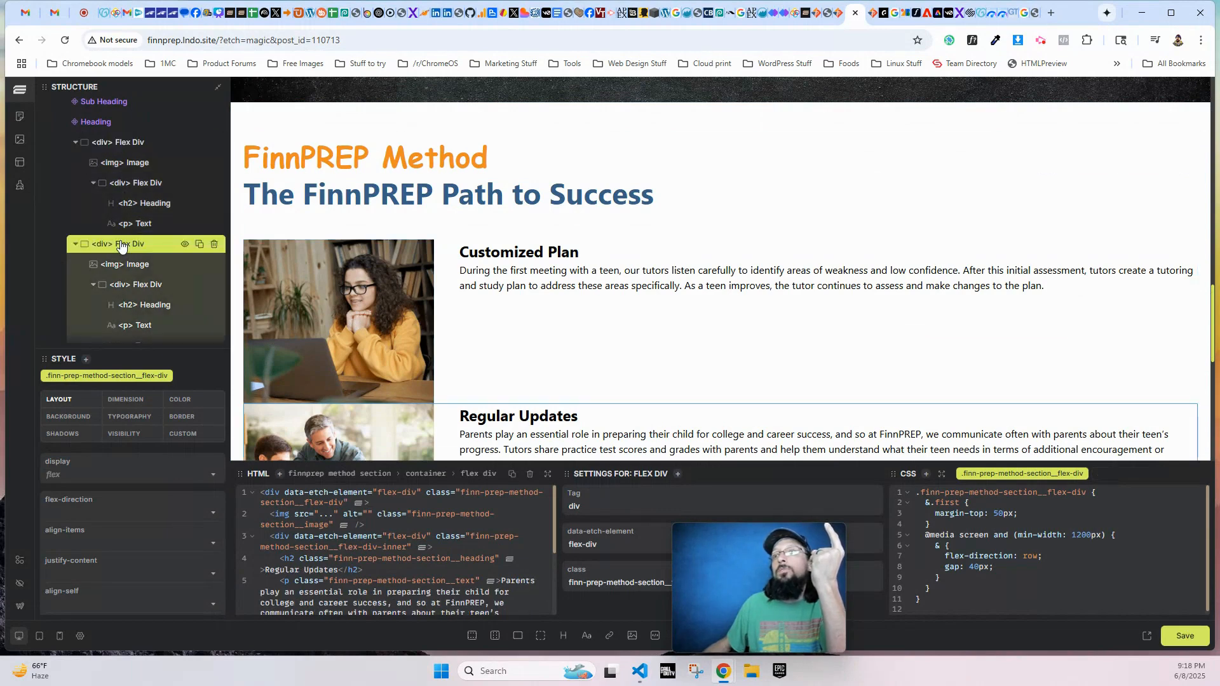
click(117, 143)
scroll(117, 153, up, 2)
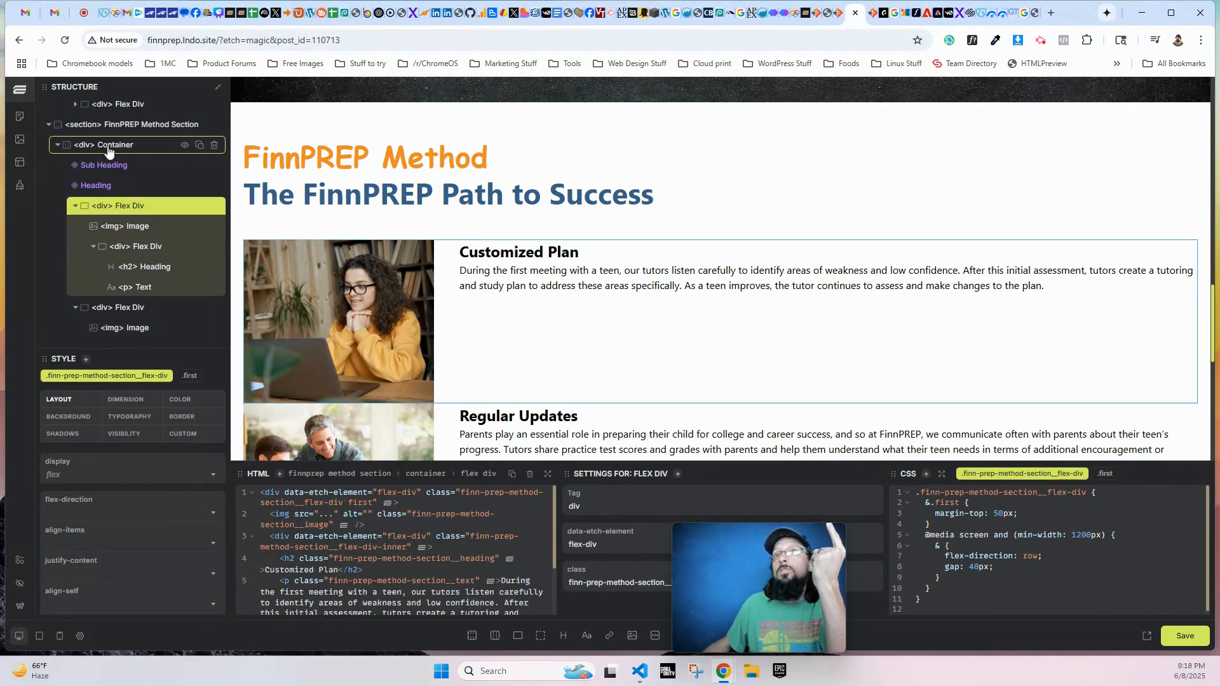
click(108, 146)
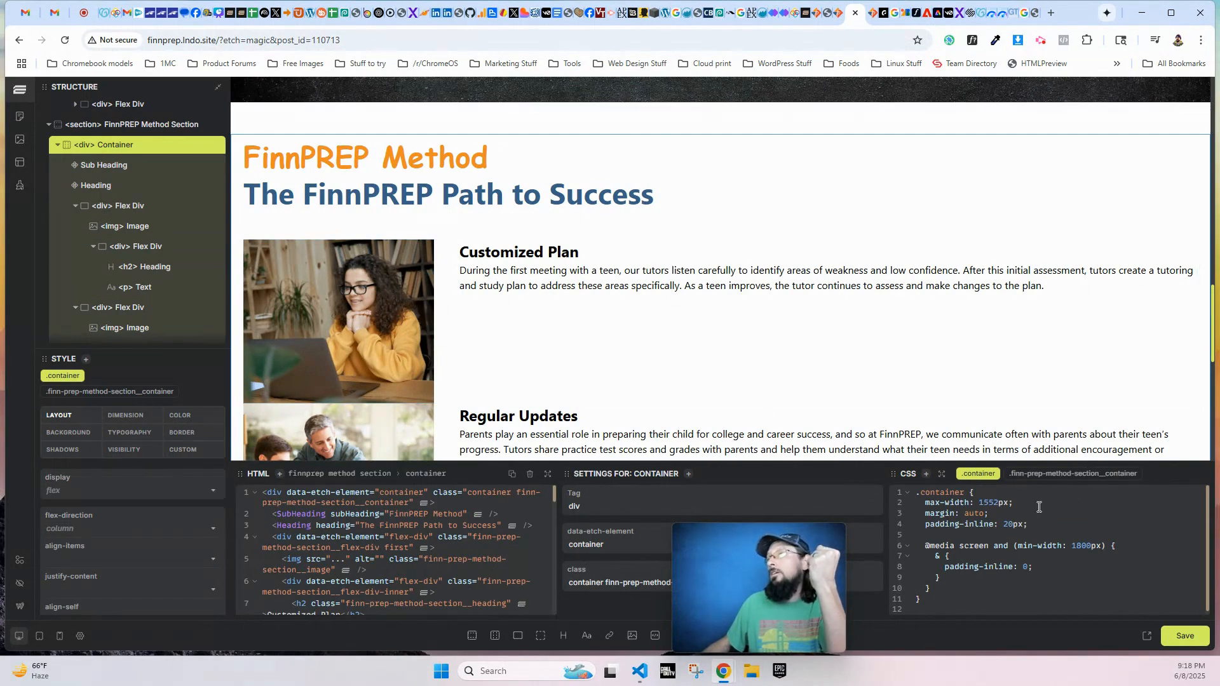
click(1073, 474)
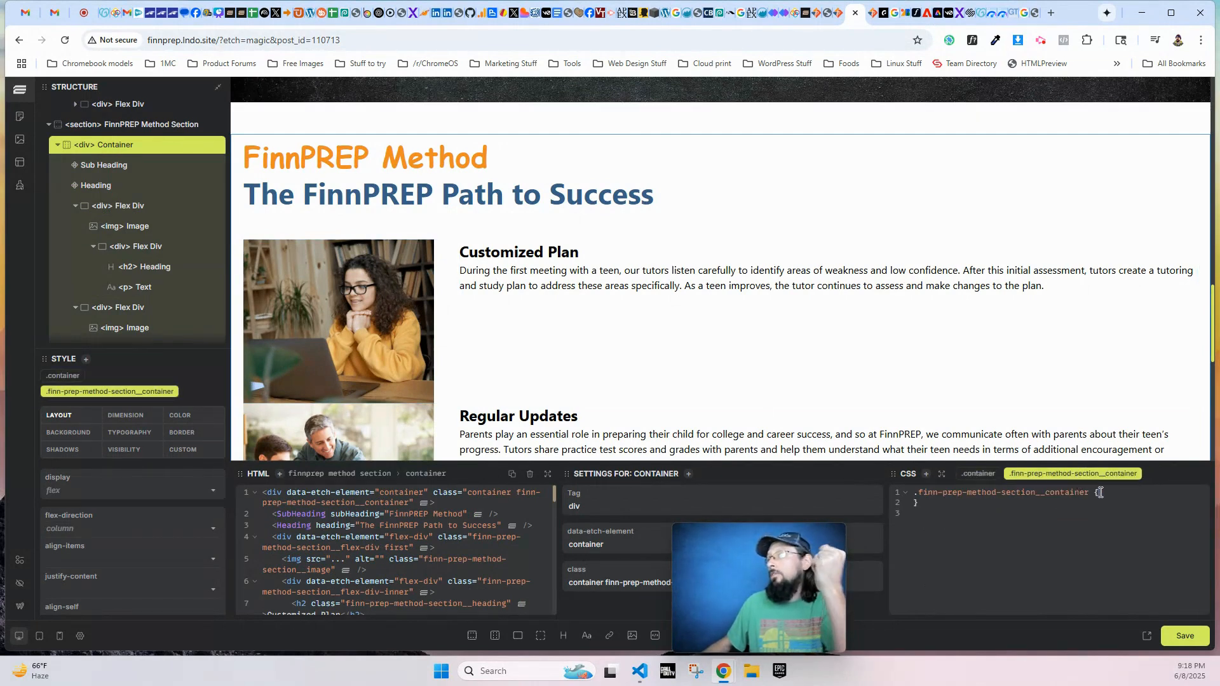
click(1100, 493)
key(Return)
text(gap)
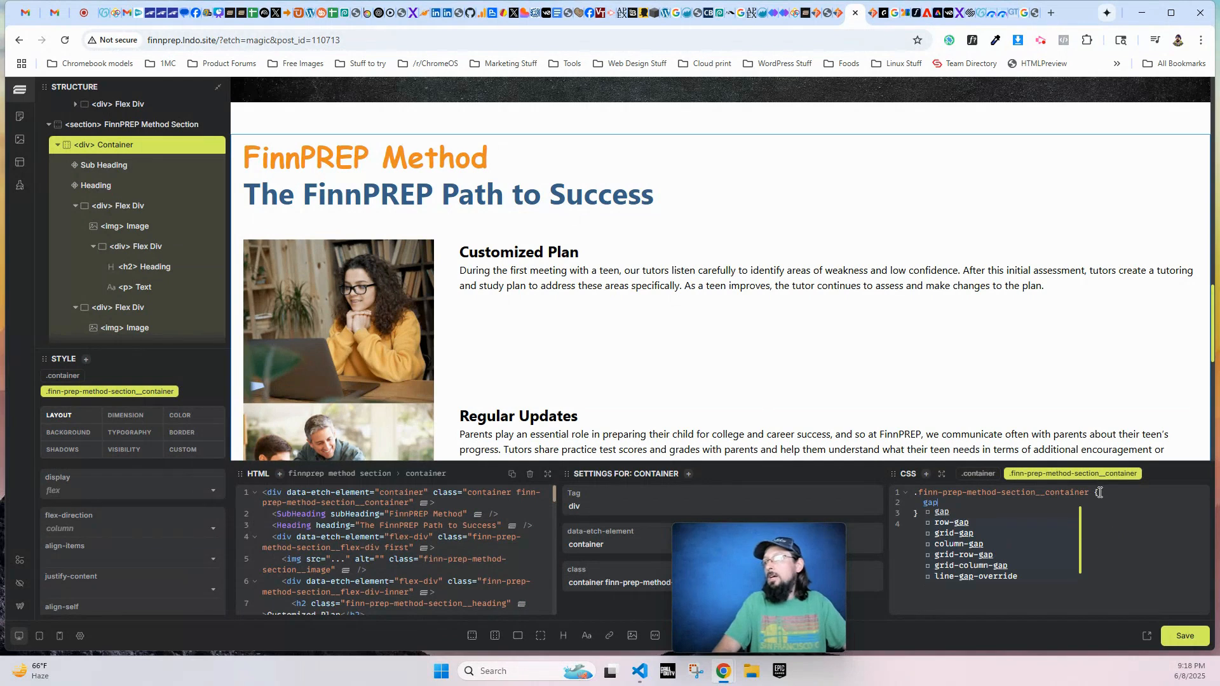
text(: 40px;)
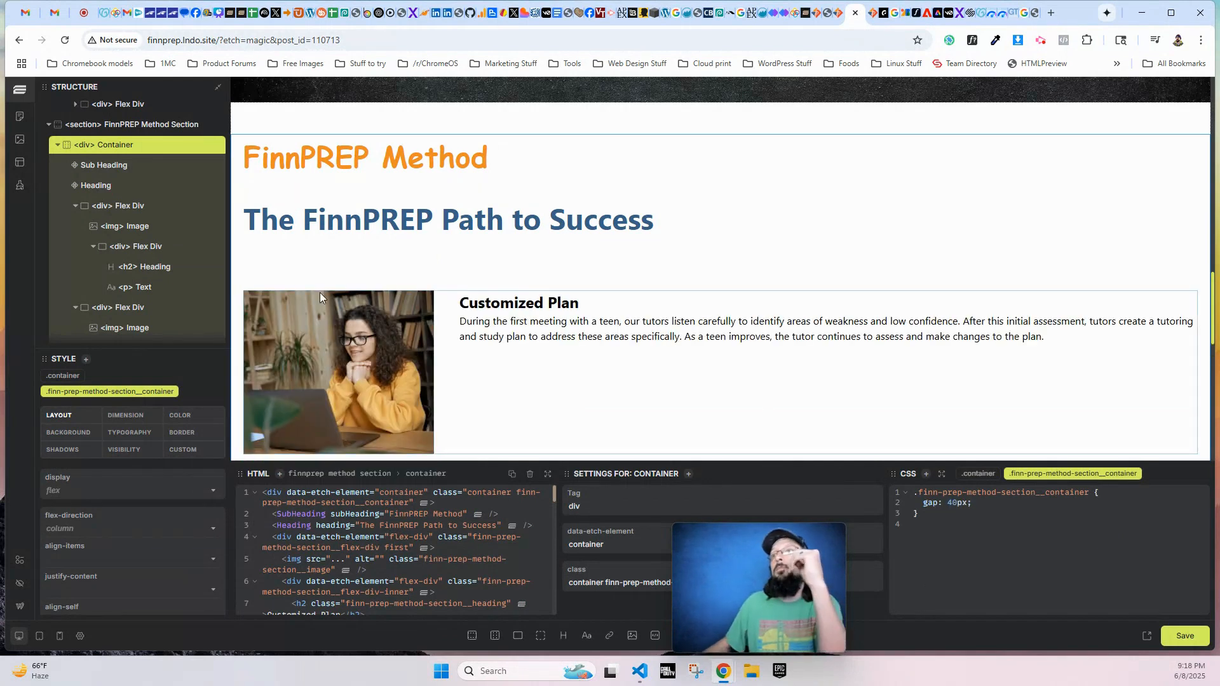
- Color the finn-prep-method-section__heading class with var(--text-primary) and save the page
scroll(319, 292, down, 3)
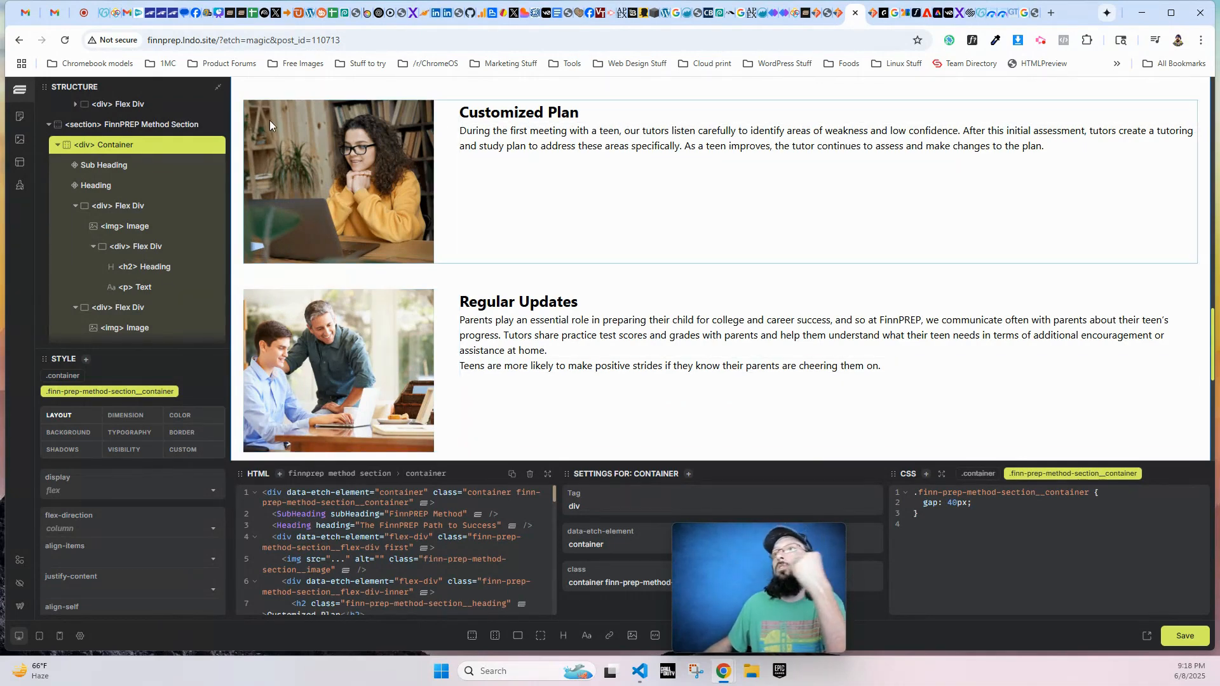
click(502, 112)
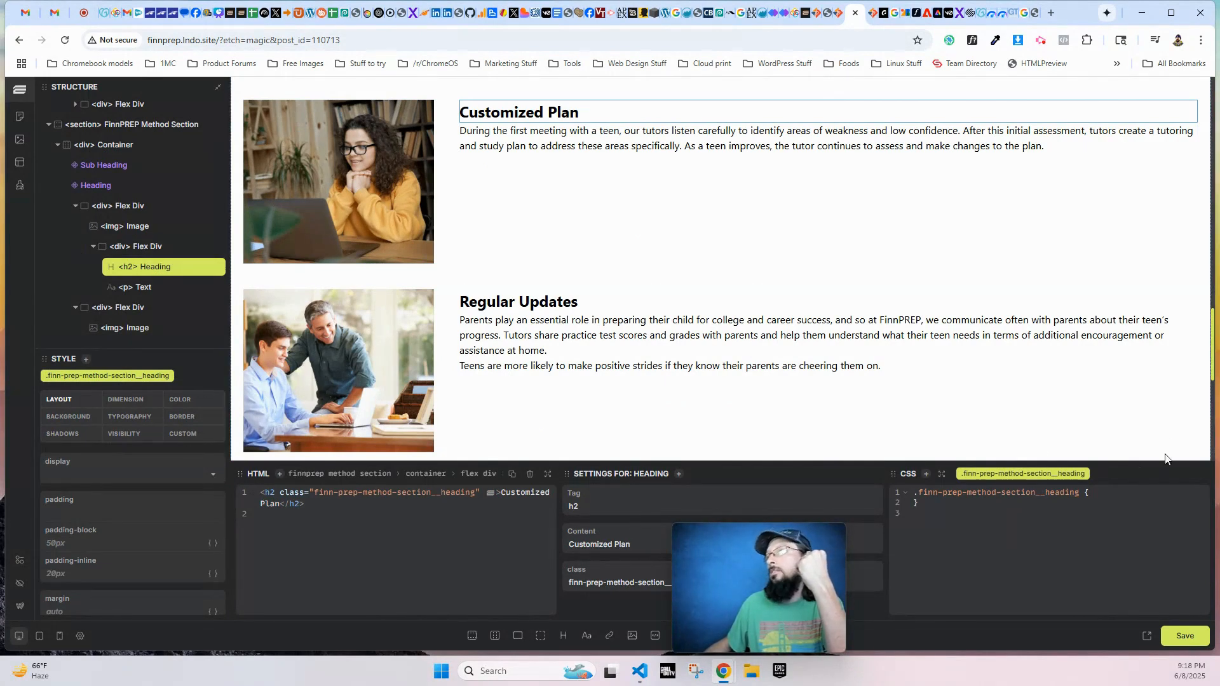
drag(919, 495, 1083, 495)
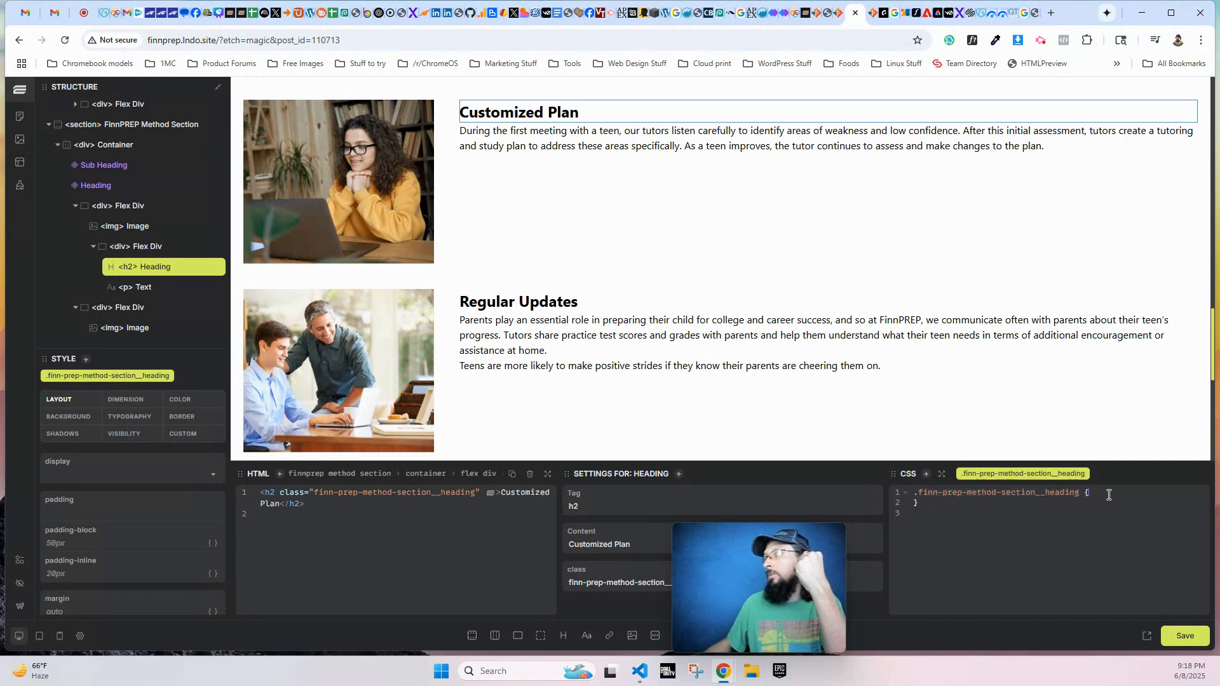
text(olor: var()
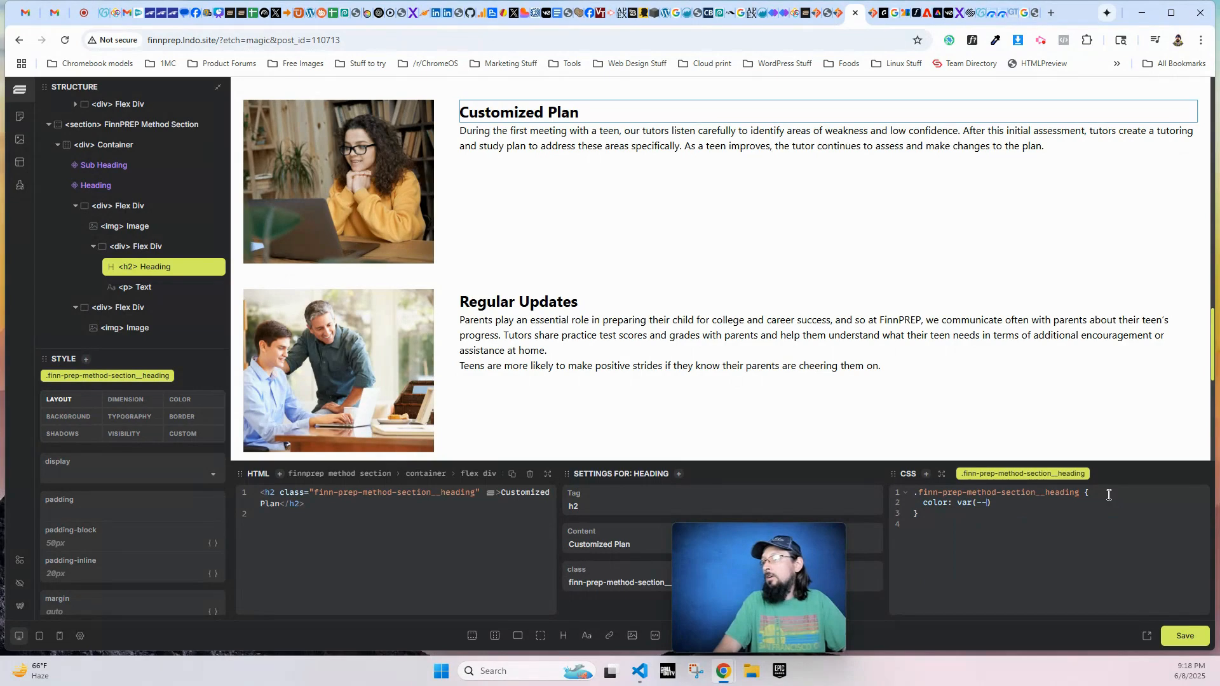
text(--text-pro)
key(Return)
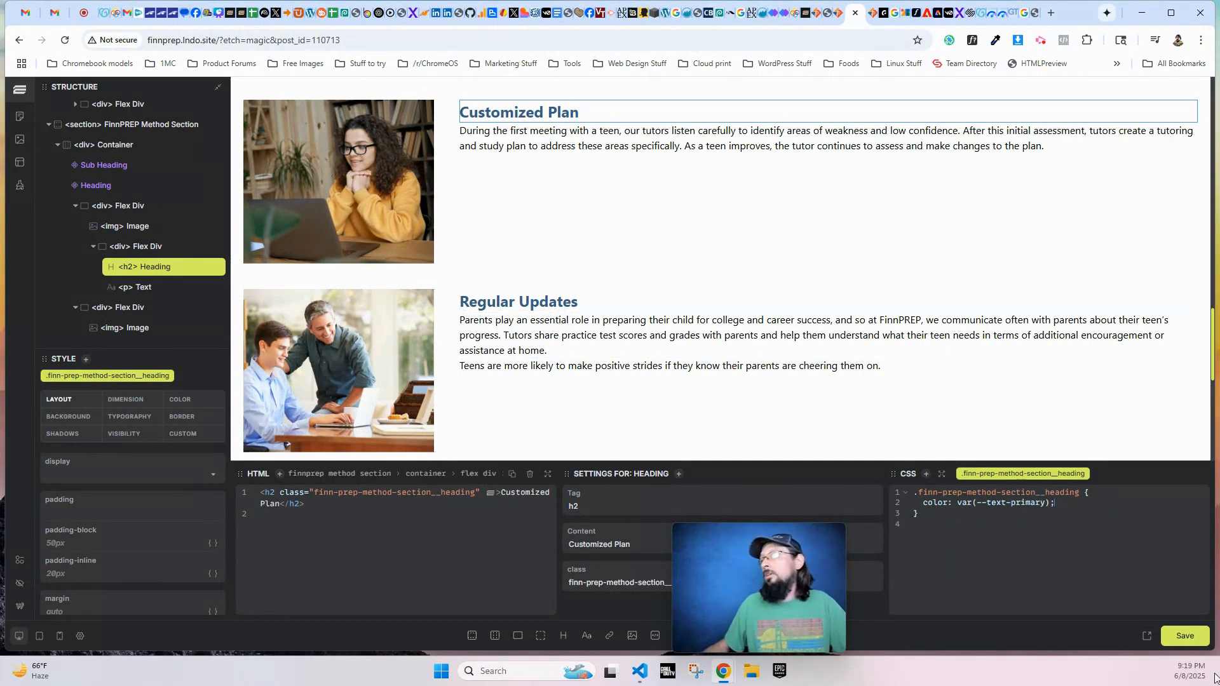
click(1175, 632)
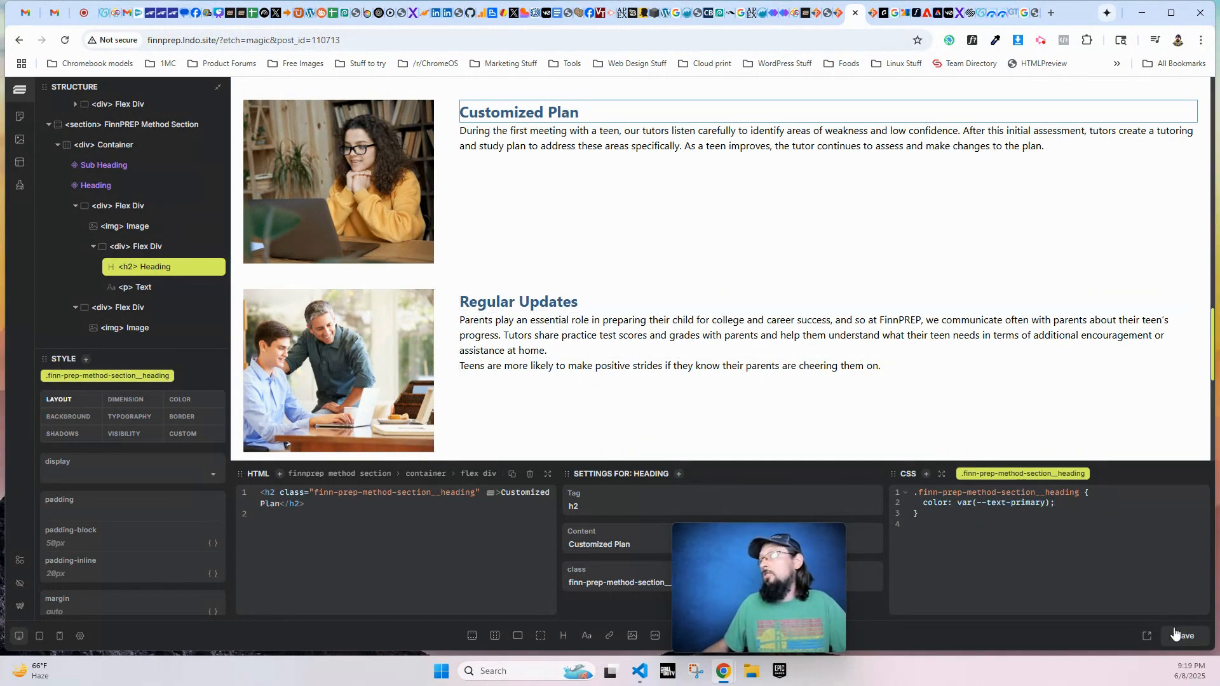
- Review the live About Us page at desktop width from the hero down to the footer, checking section headings and spacing
click(875, 13)
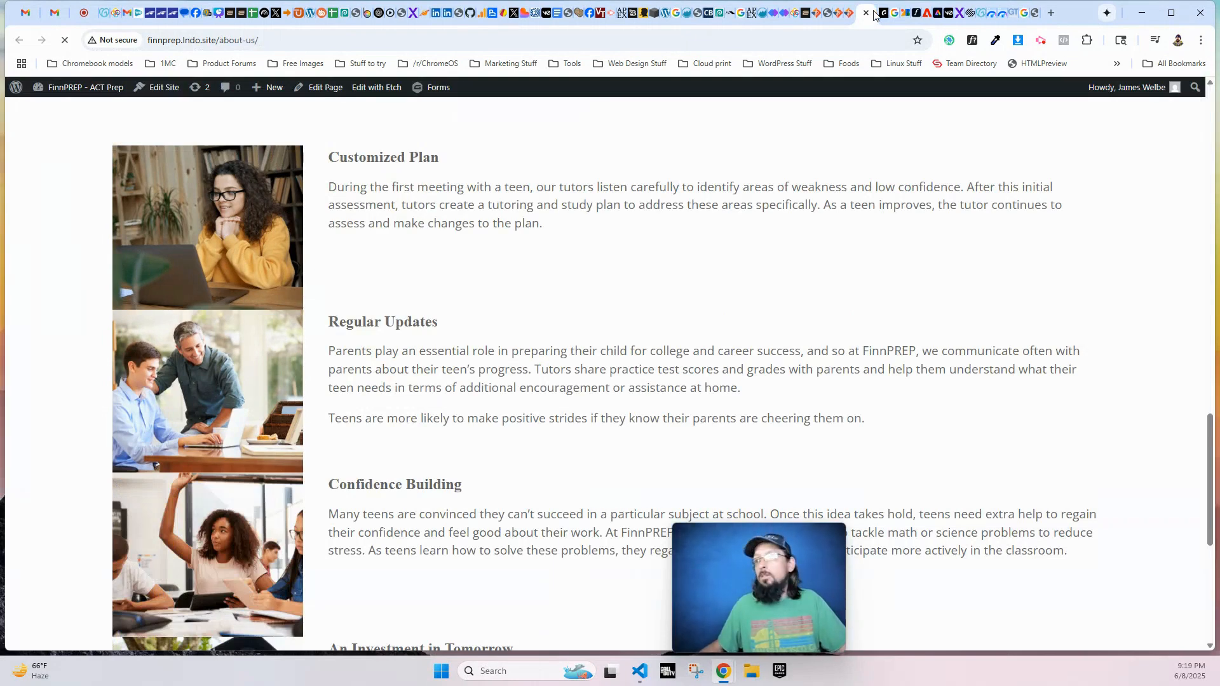
scroll(478, 345, up, 15)
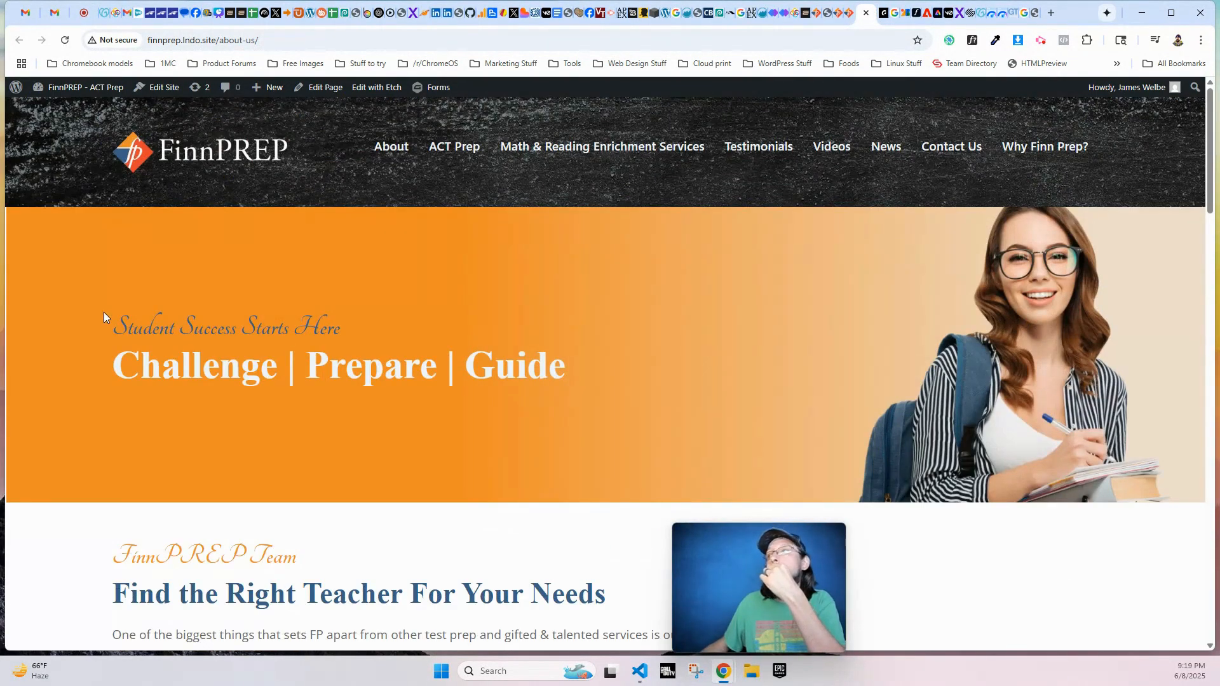
scroll(467, 387, down, 4)
scroll(631, 145, down, 2)
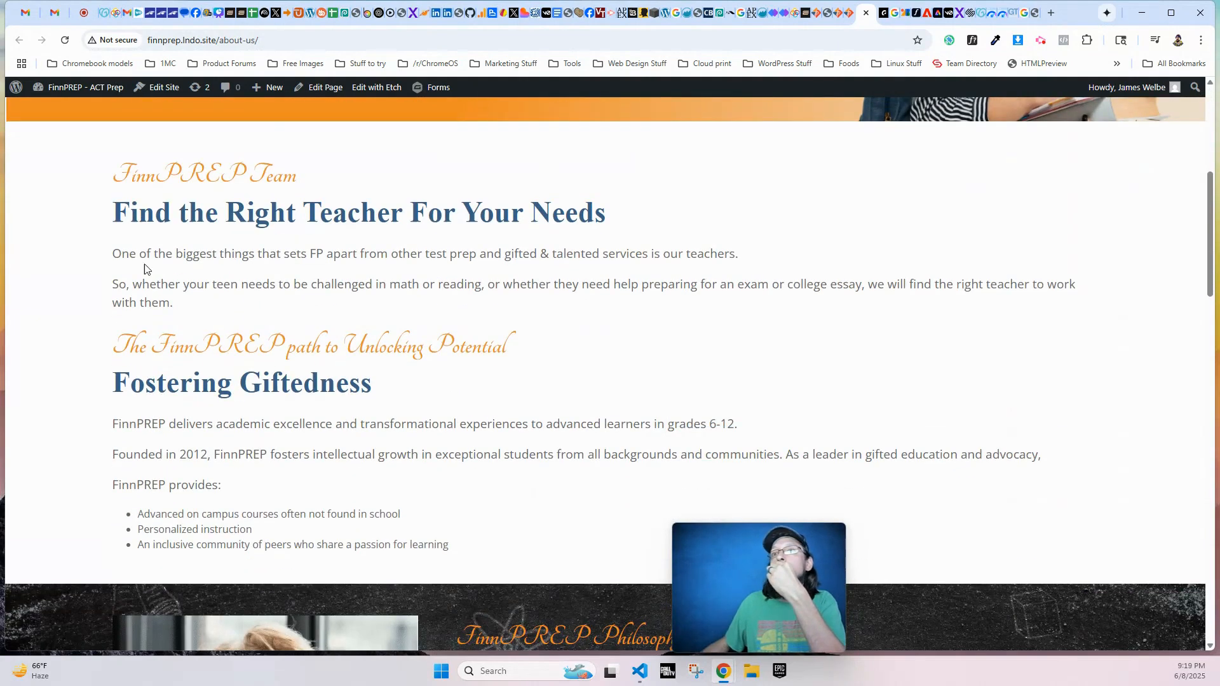
drag(116, 351, 514, 337)
click(515, 337)
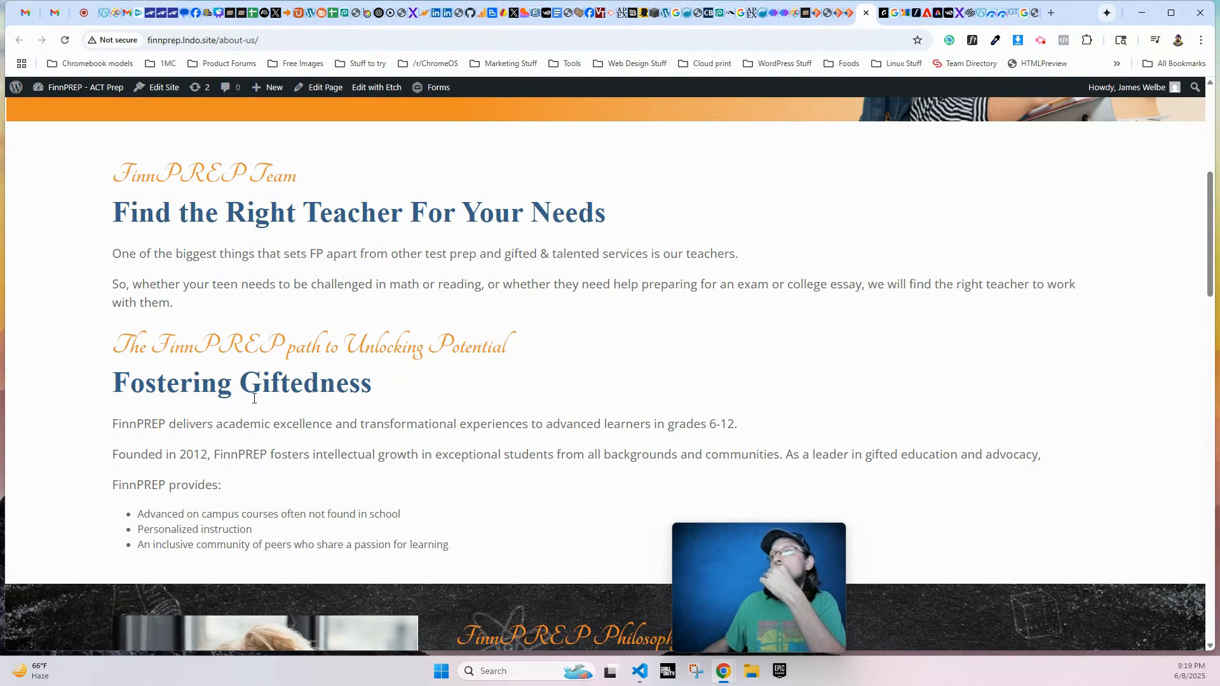
scroll(254, 399, down, 5)
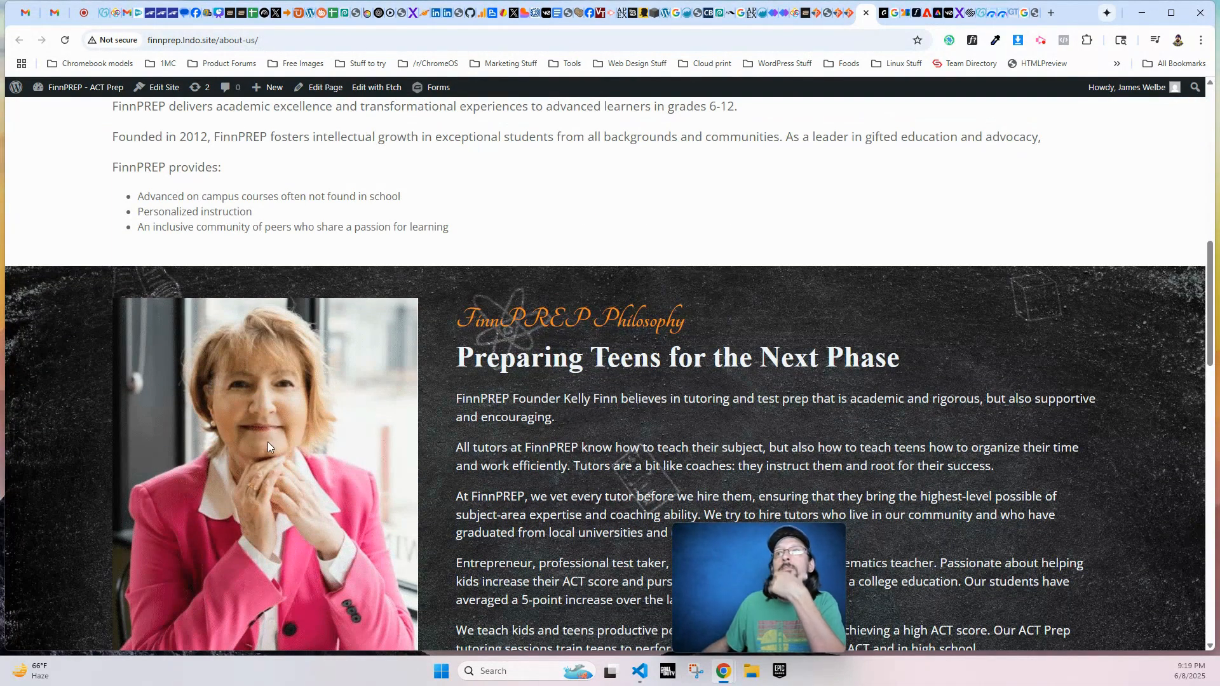
scroll(186, 400, down, 1)
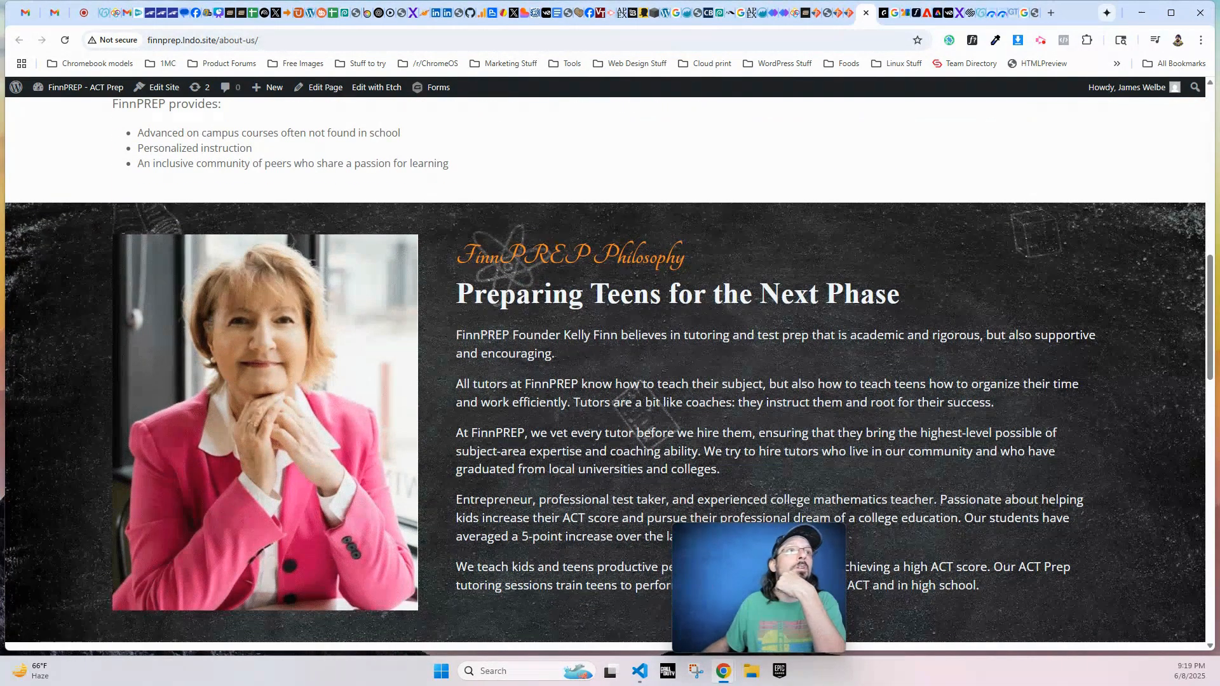
scroll(448, 276, down, 3)
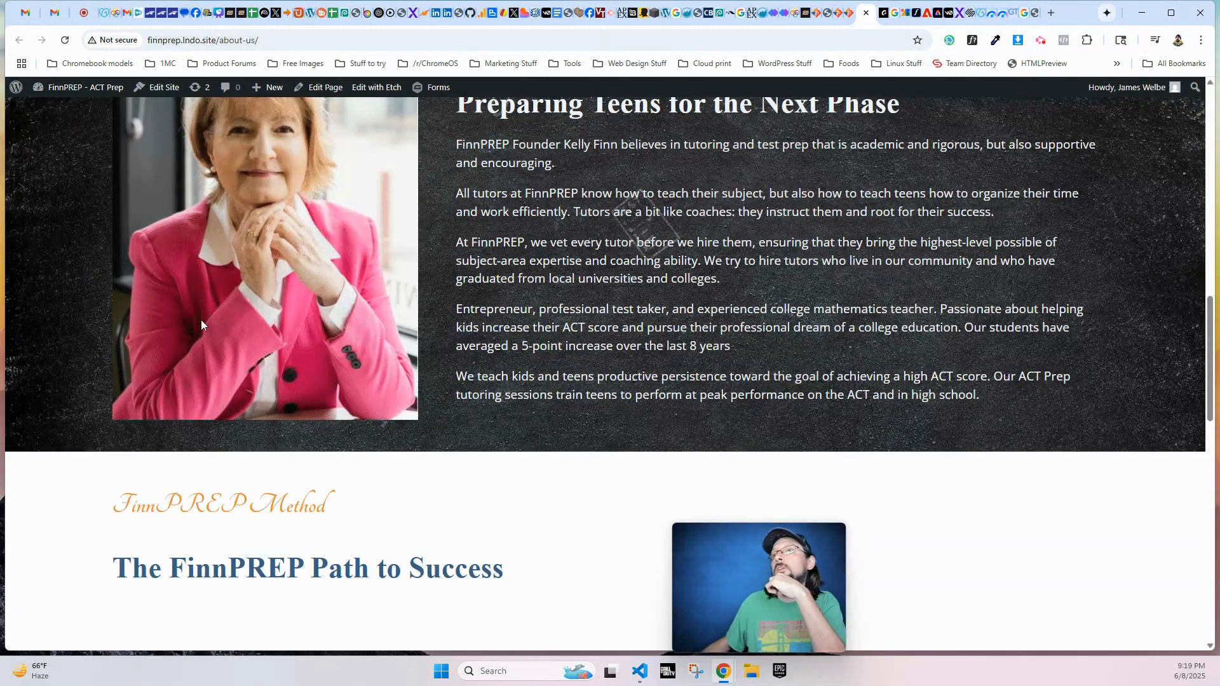
scroll(201, 321, down, 15)
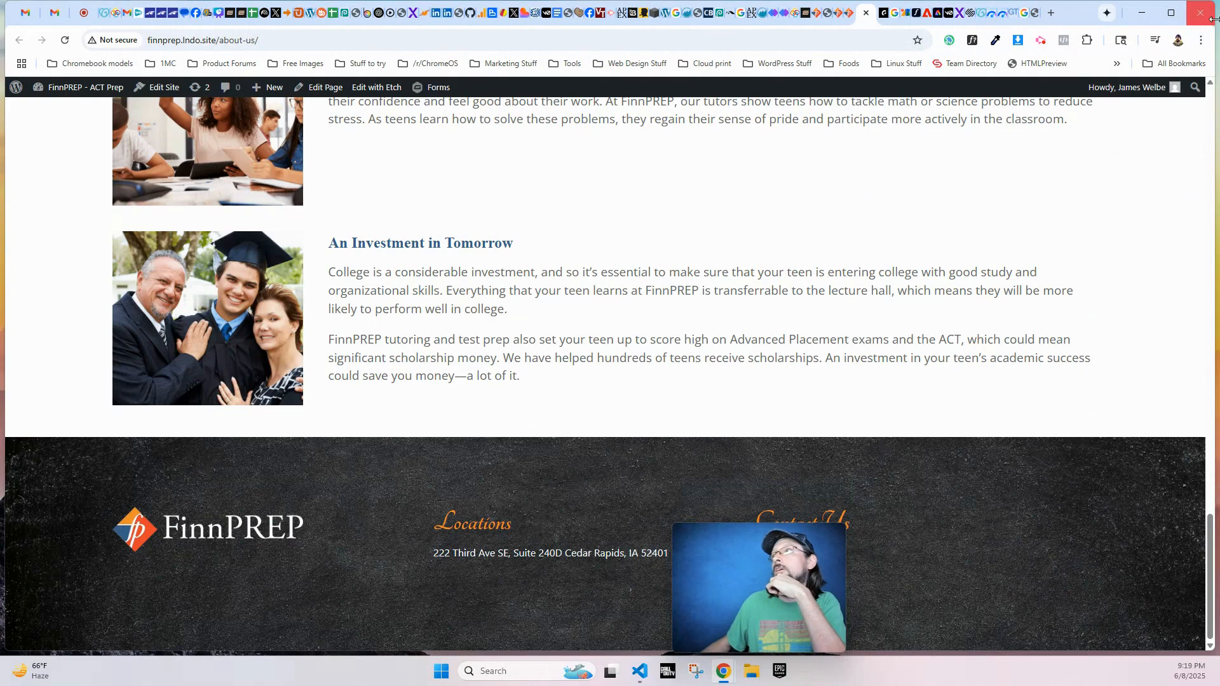
- Narrow the browser window to mobile width and examine how the About Us sections stack from the hero to FinnPREP Method
drag(1213, 19, 334, 19)
scroll(139, 351, up, 5)
scroll(138, 352, up, 15)
scroll(143, 308, down, 3)
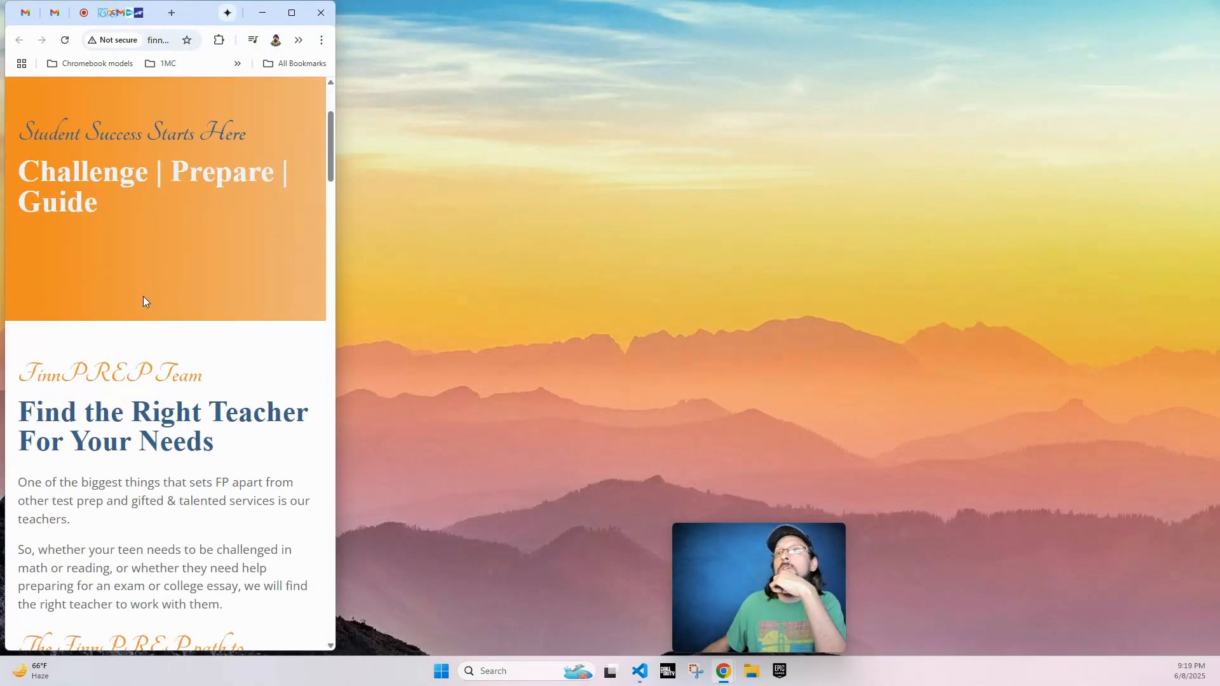
scroll(143, 301, down, 7)
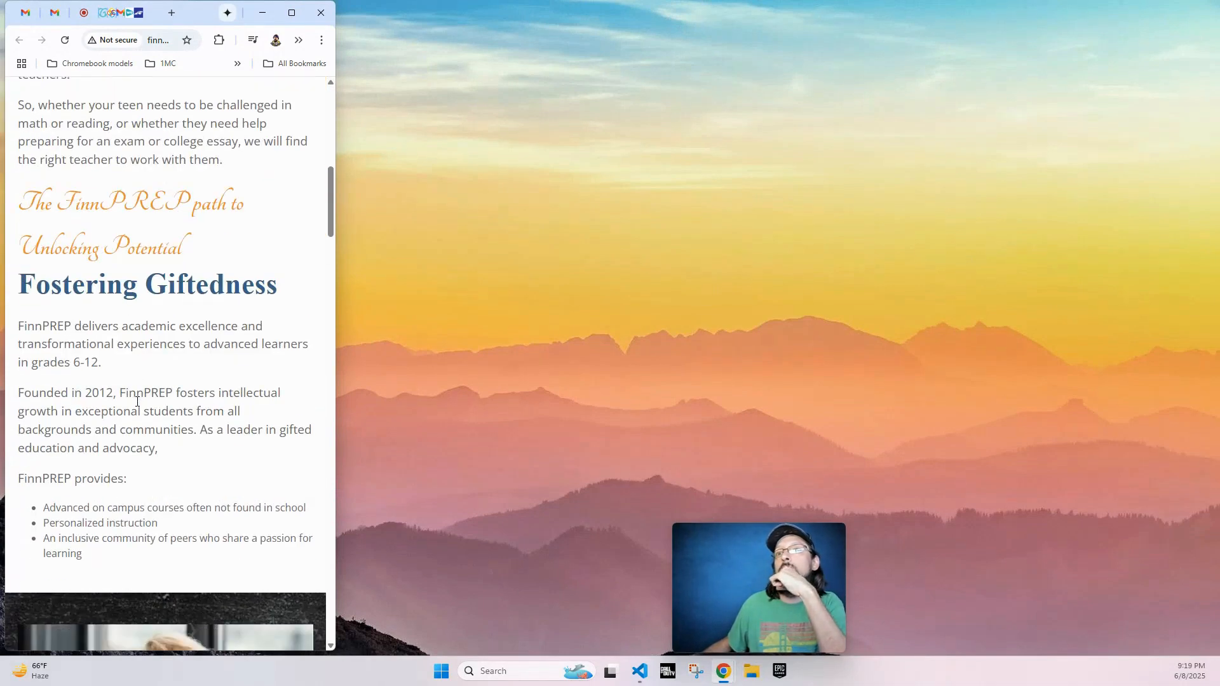
scroll(137, 402, down, 13)
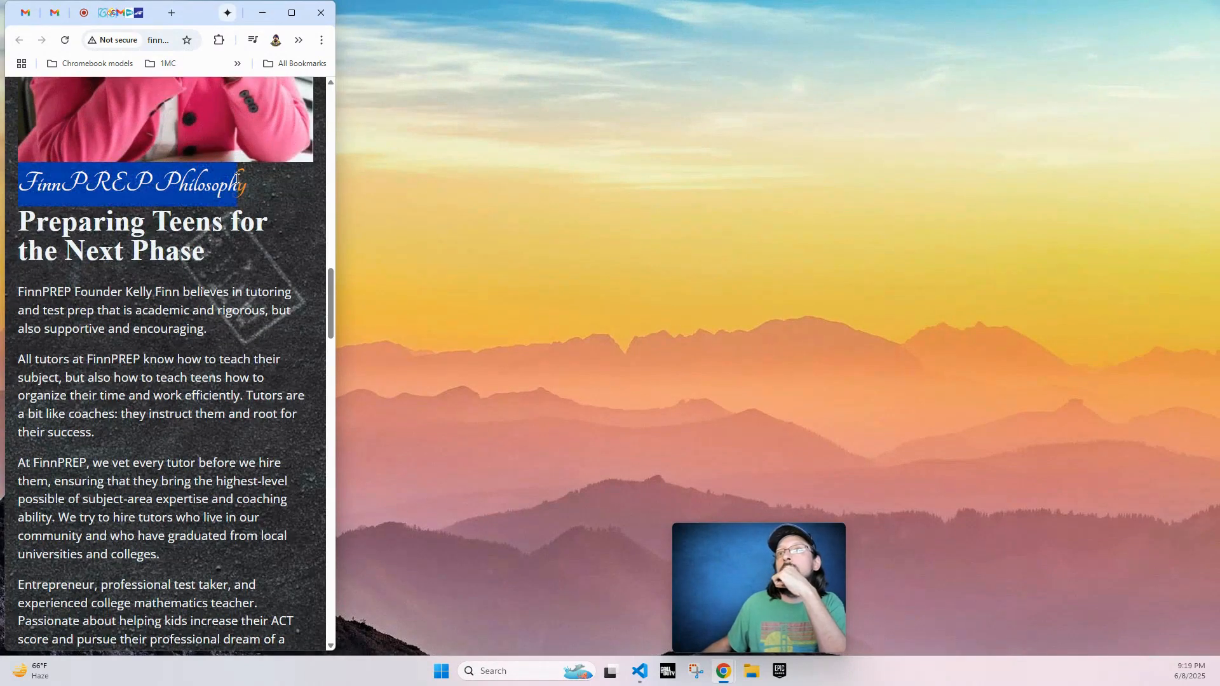
scroll(144, 399, down, 4)
scroll(144, 399, down, 7)
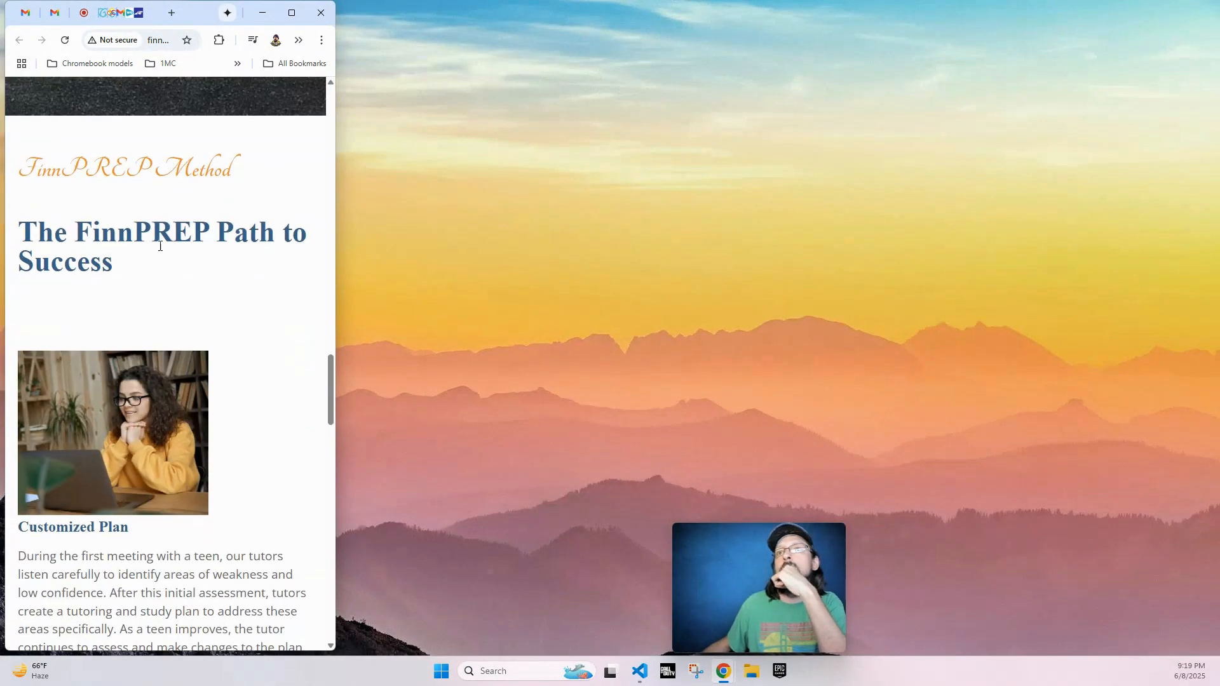
- Compare the spacing between sub heading and heading in the FinnPREP Philosophy and FinnPREP Method sections at mobile width
scroll(117, 278, up, 14)
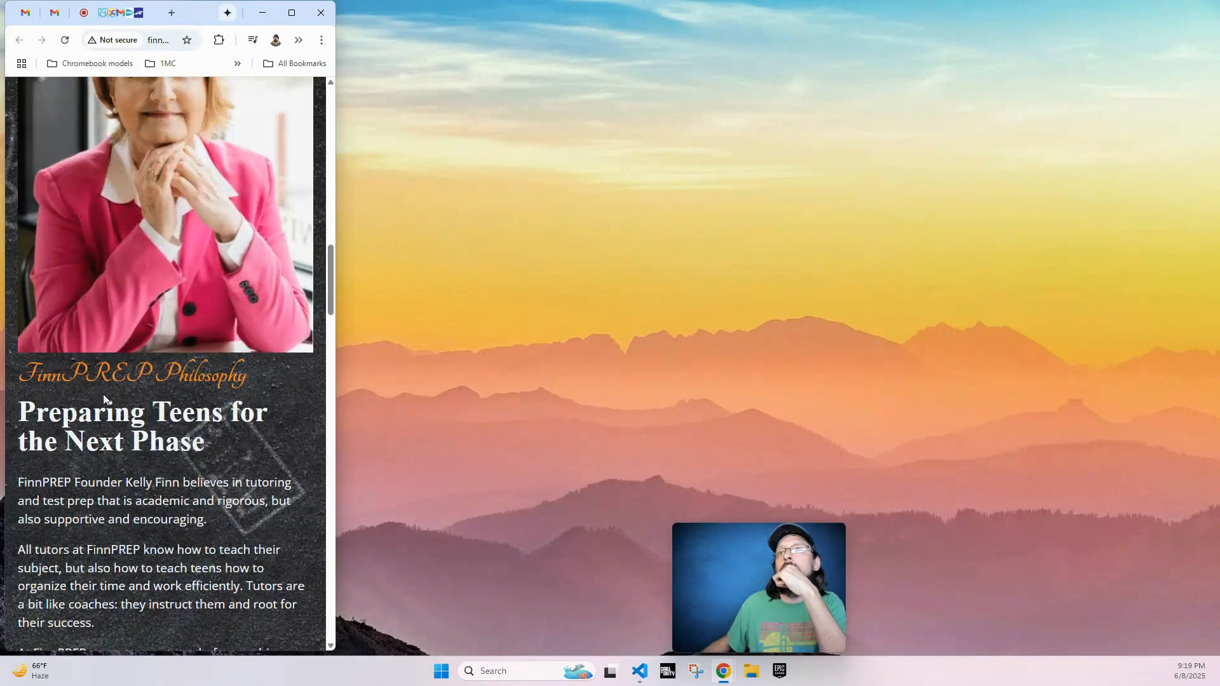
scroll(104, 395, down, 11)
drag(71, 380, 183, 390)
click(118, 429)
drag(120, 456, 21, 389)
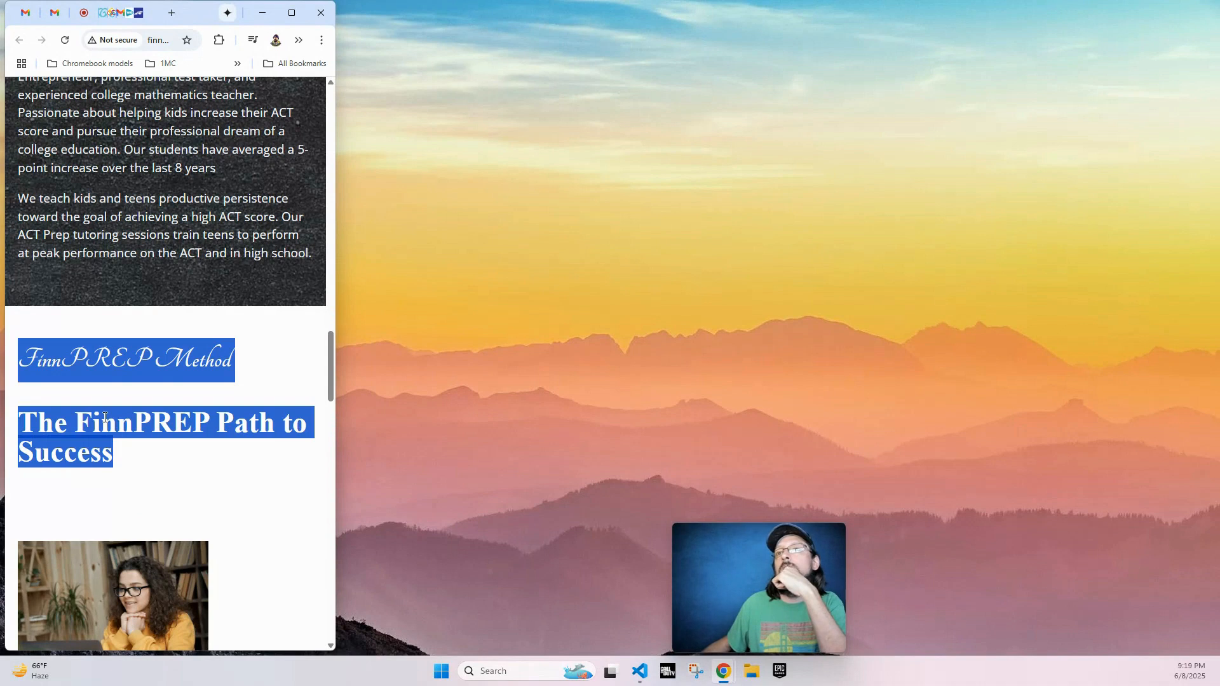
- Widen the browser window back to desktop width and recheck the FinnPREP Method section's heading spacing and rows
drag(335, 328, 1187, 287)
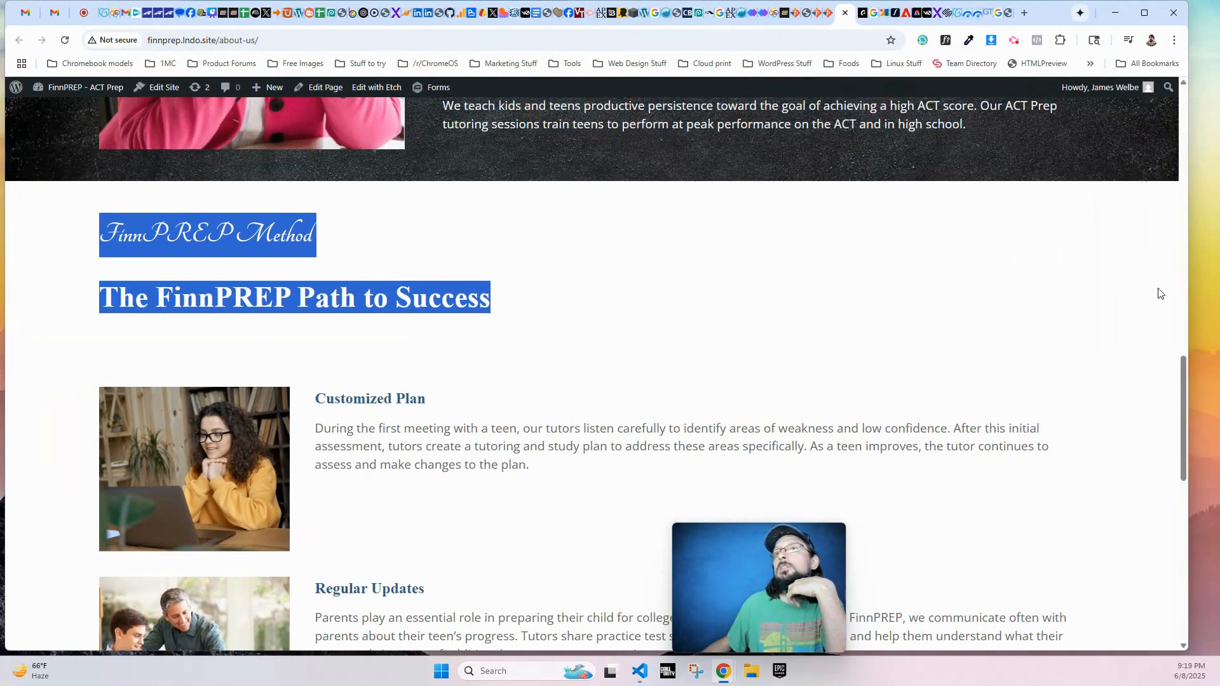
click(191, 272)
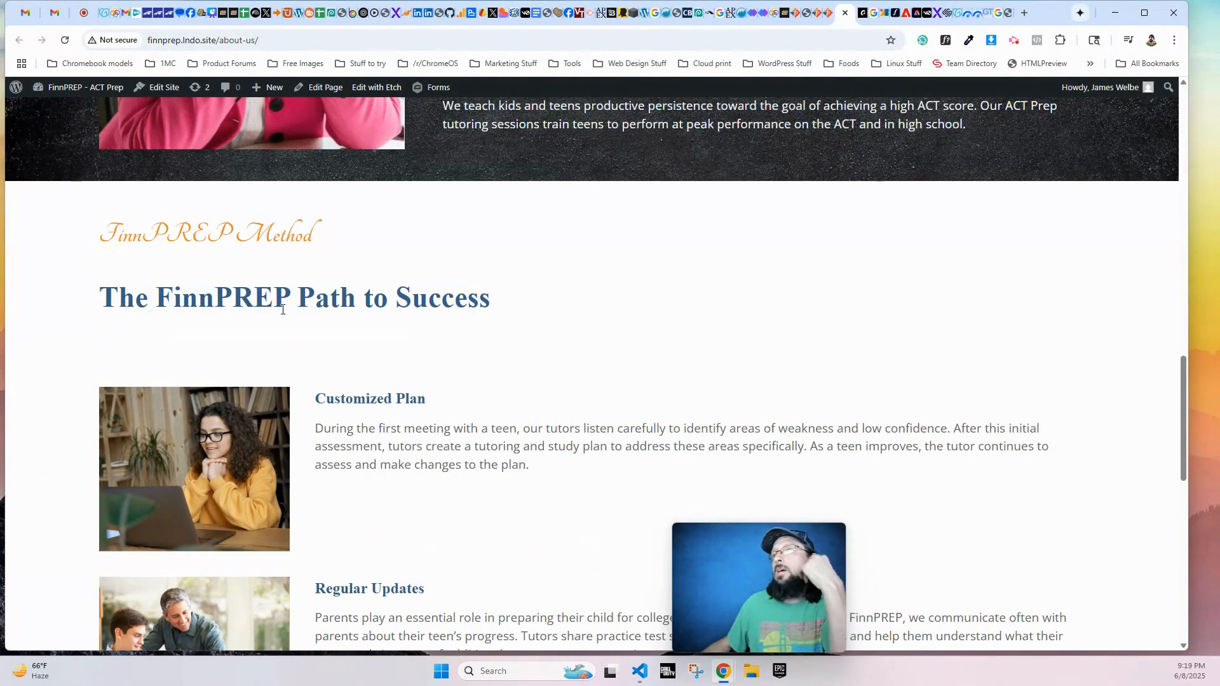
scroll(283, 309, down, 10)
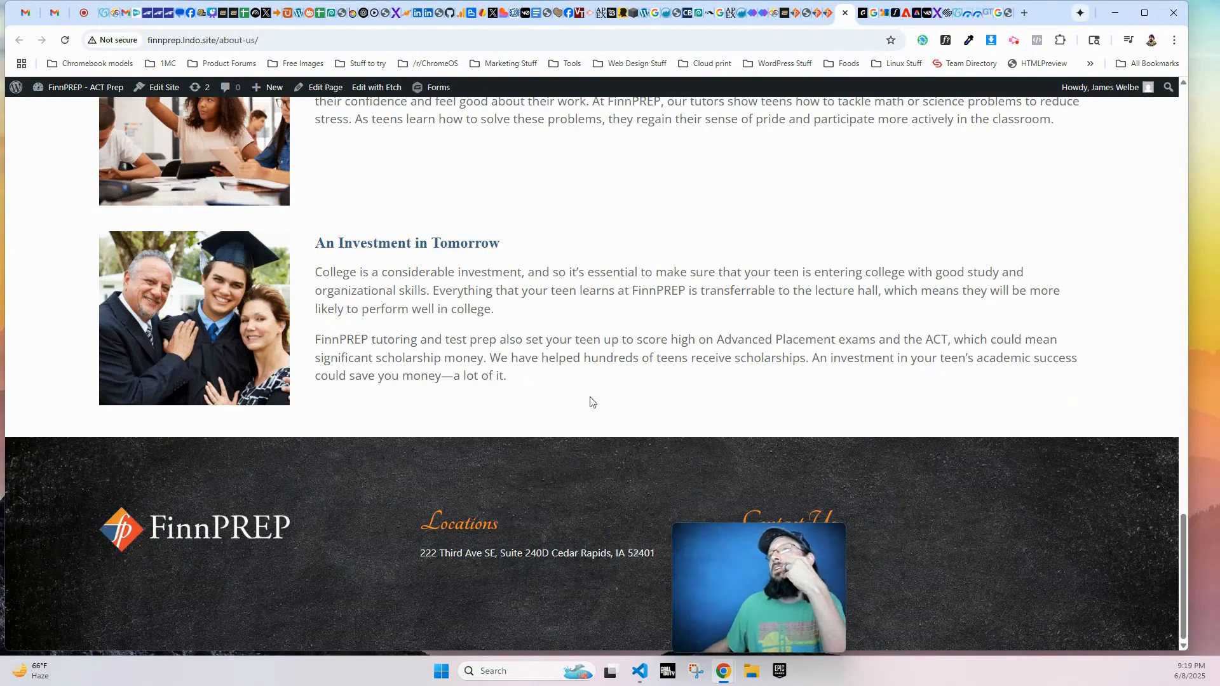
scroll(425, 430, up, 10)
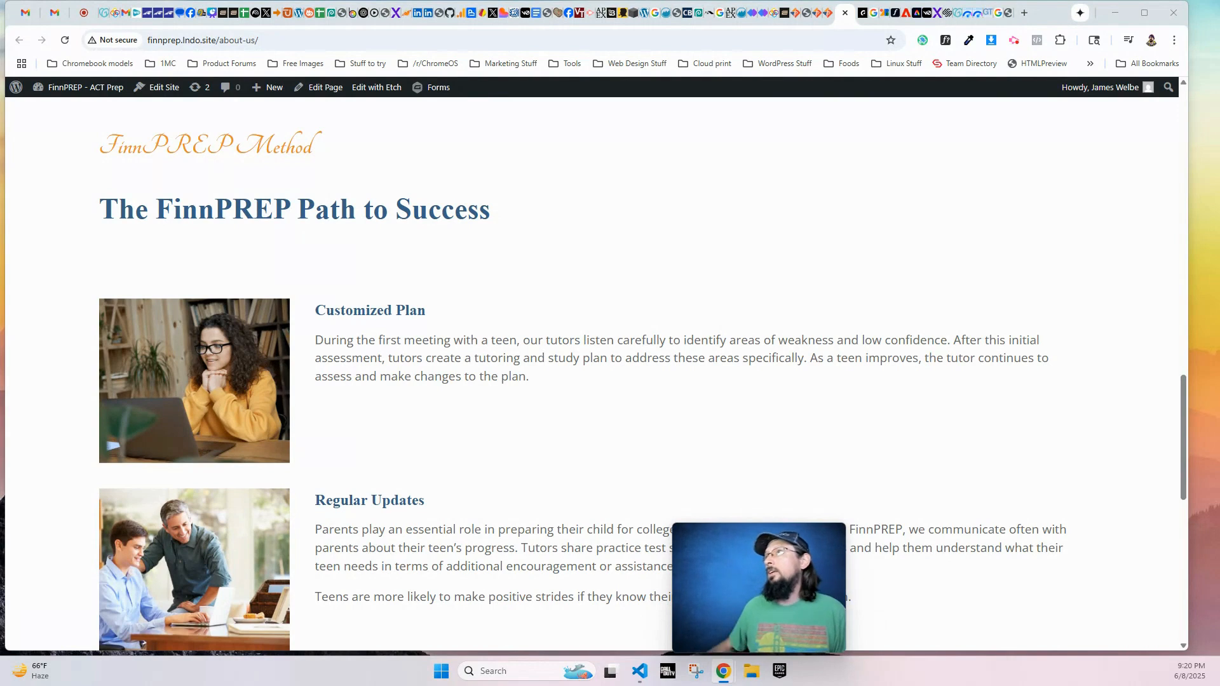
click(1014, 42)
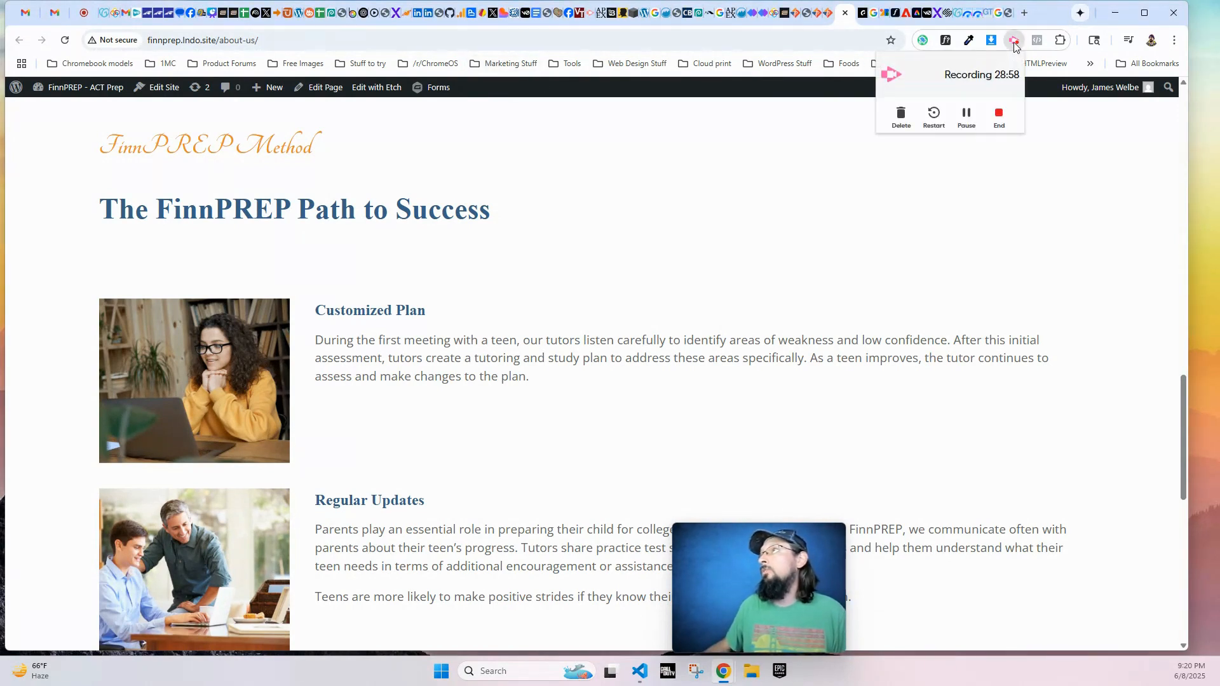
click(704, 297)
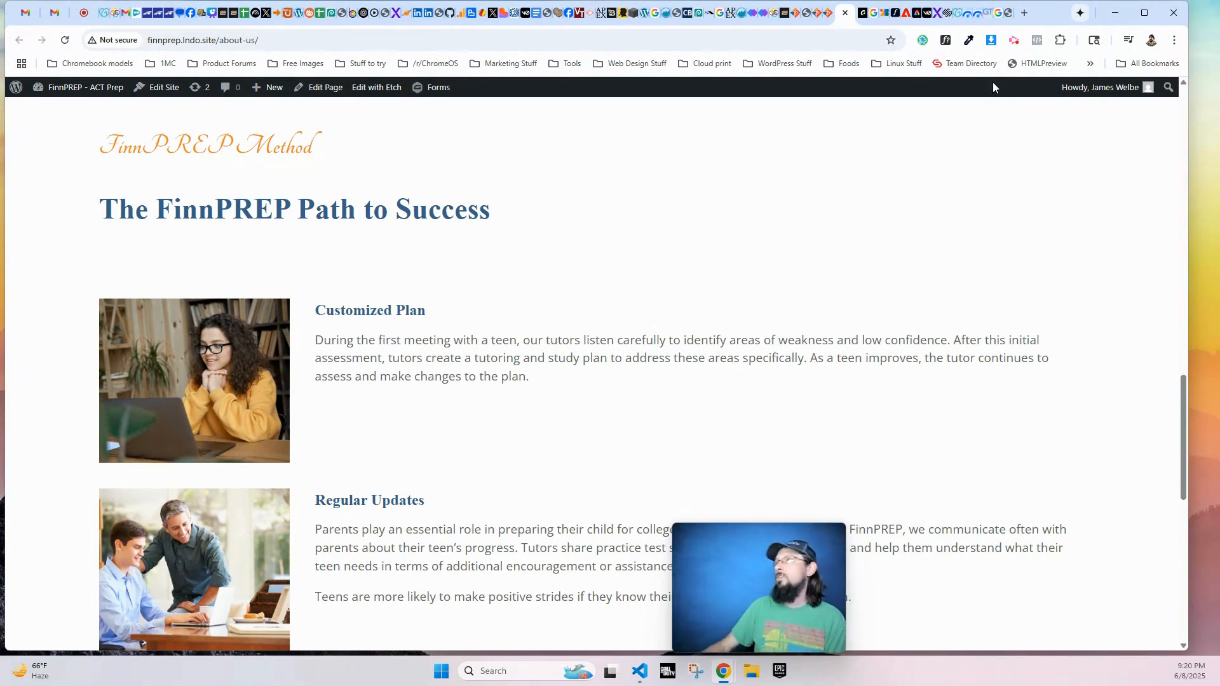
click(1014, 40)
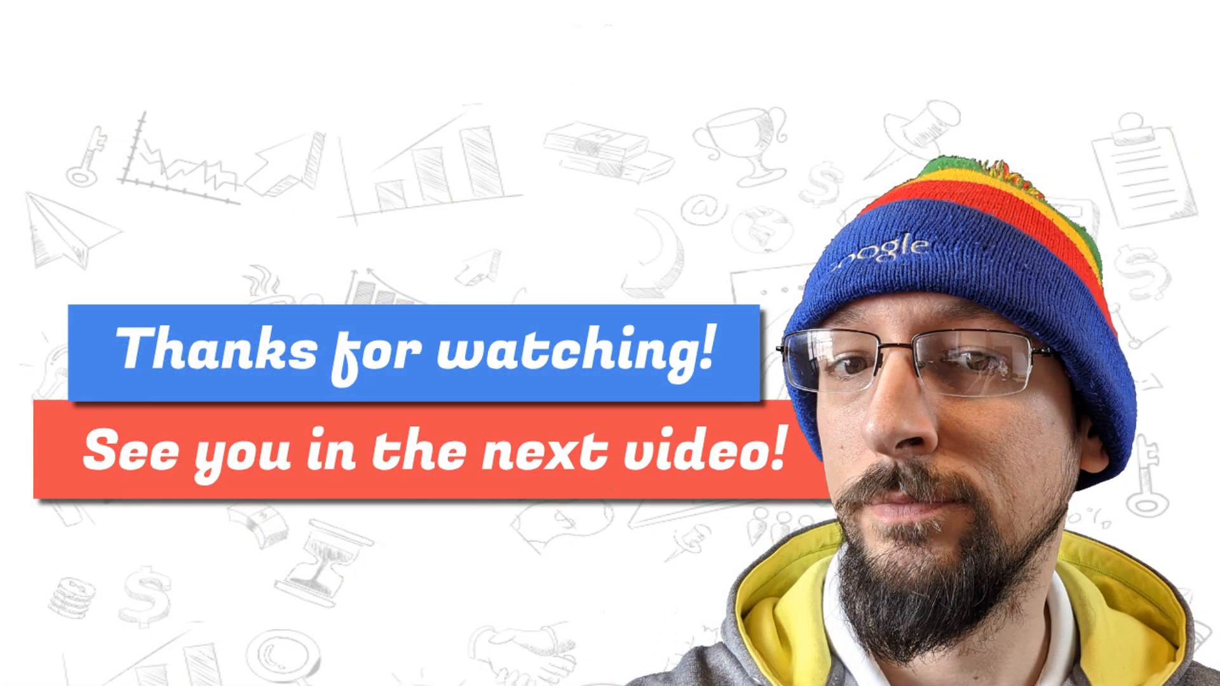